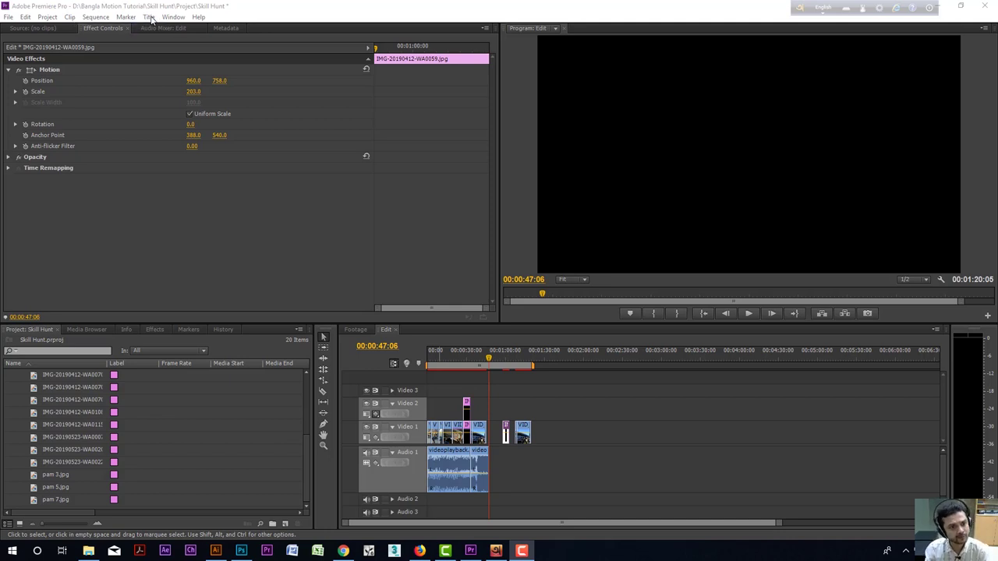
Start a new Default Still title, preset to 1920×1080 at 25 fps.
{"action": "left_click", "coordinate": [148, 17]}
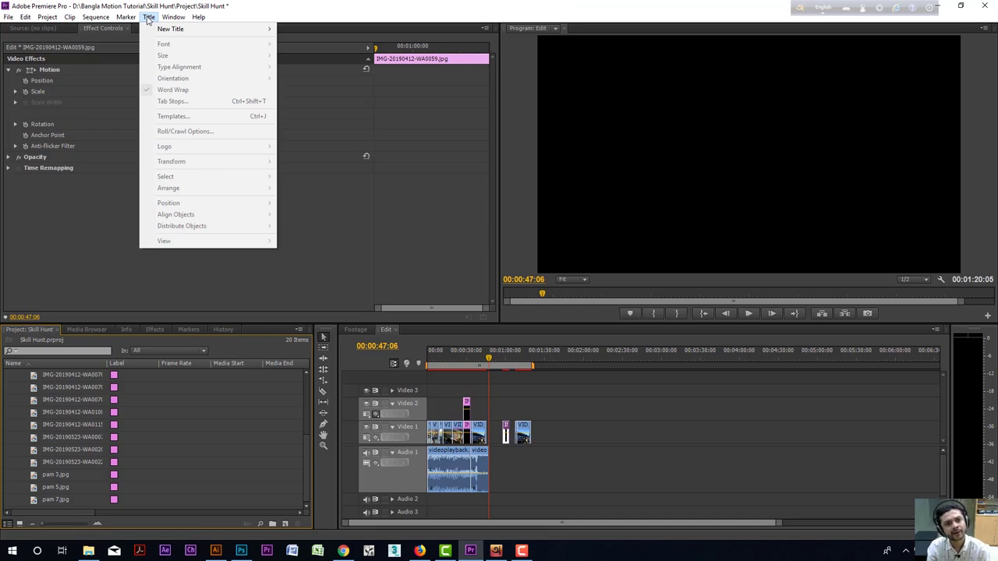
{"action": "mouse_move", "coordinate": [182, 33]}
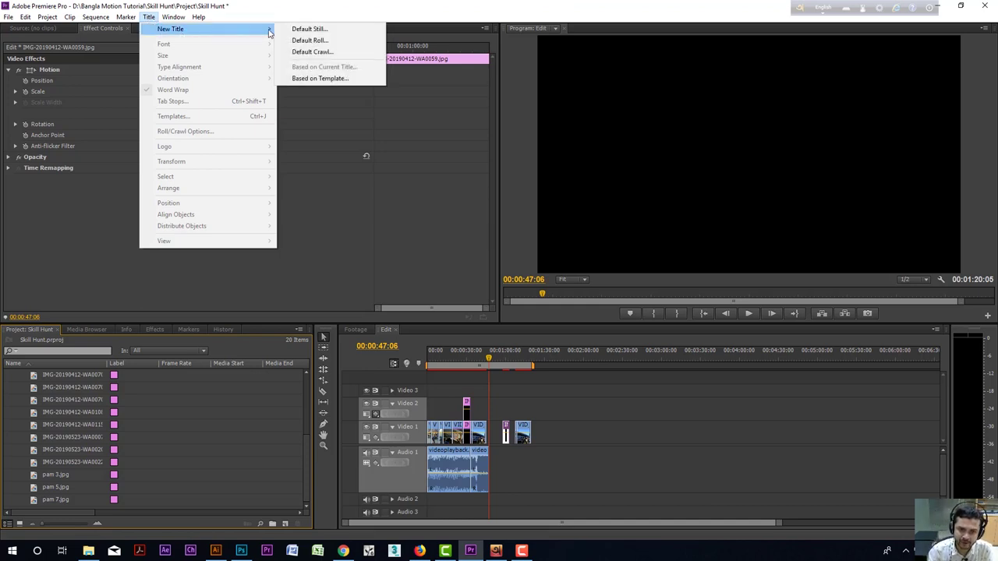
{"action": "left_click", "coordinate": [324, 51]}
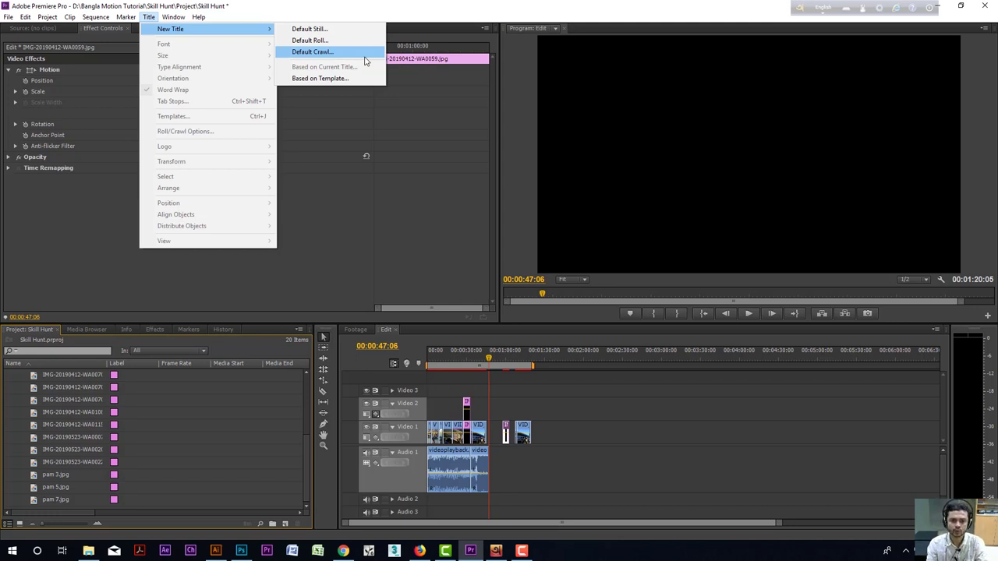
{"action": "left_click", "coordinate": [326, 32]}
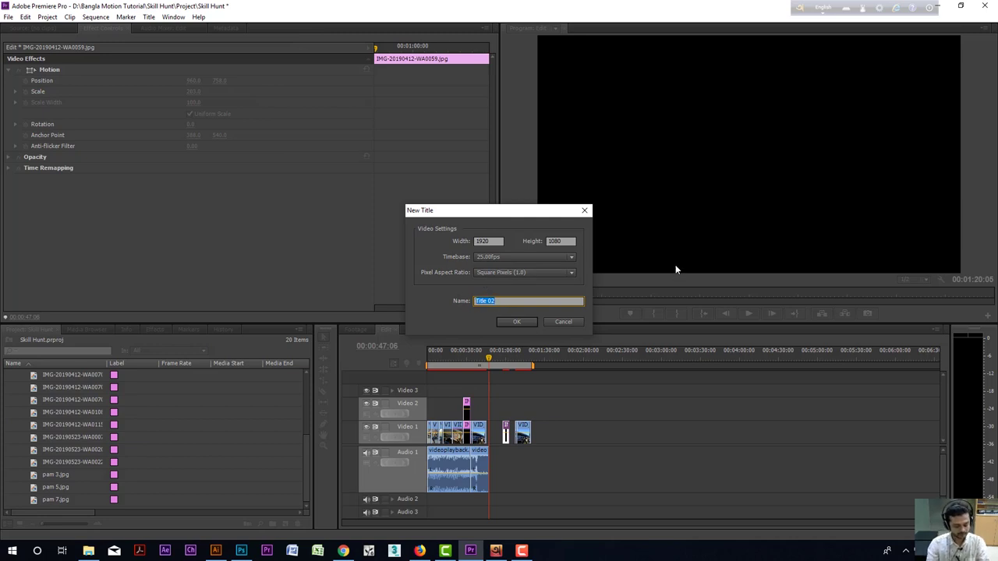
Name the new title 'Skill Hunt', confirm it, and reposition the title designer window.
{"action": "type", "text": "Skill Hunt"}
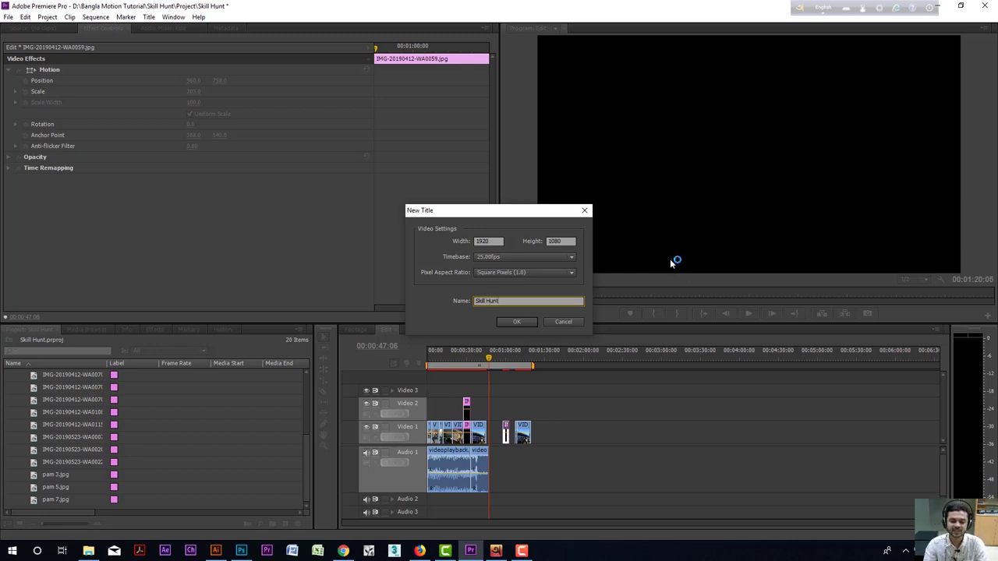
{"action": "left_click", "coordinate": [520, 322]}
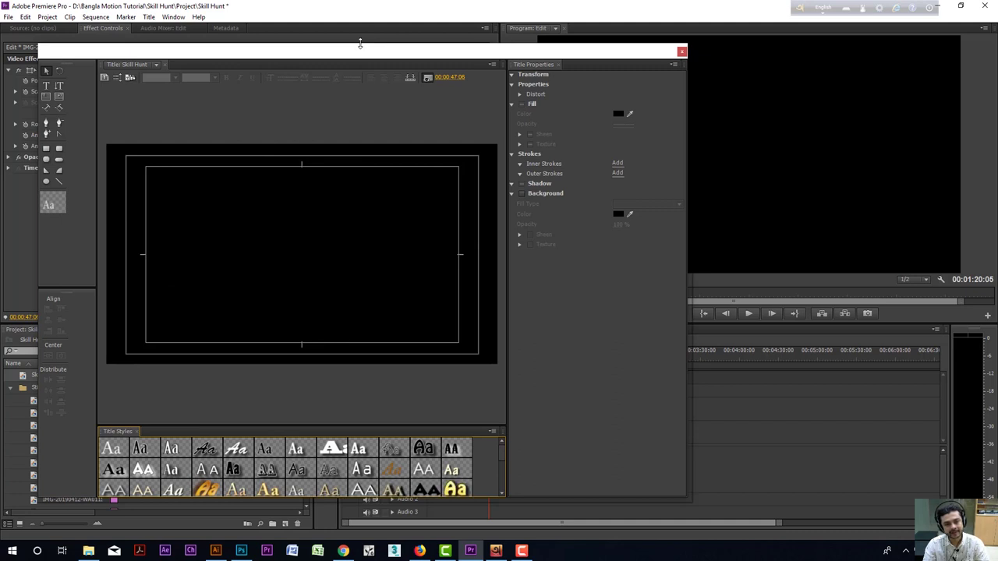
{"action": "left_click_drag", "start_coordinate": [352, 53], "coordinate": [459, 39]}
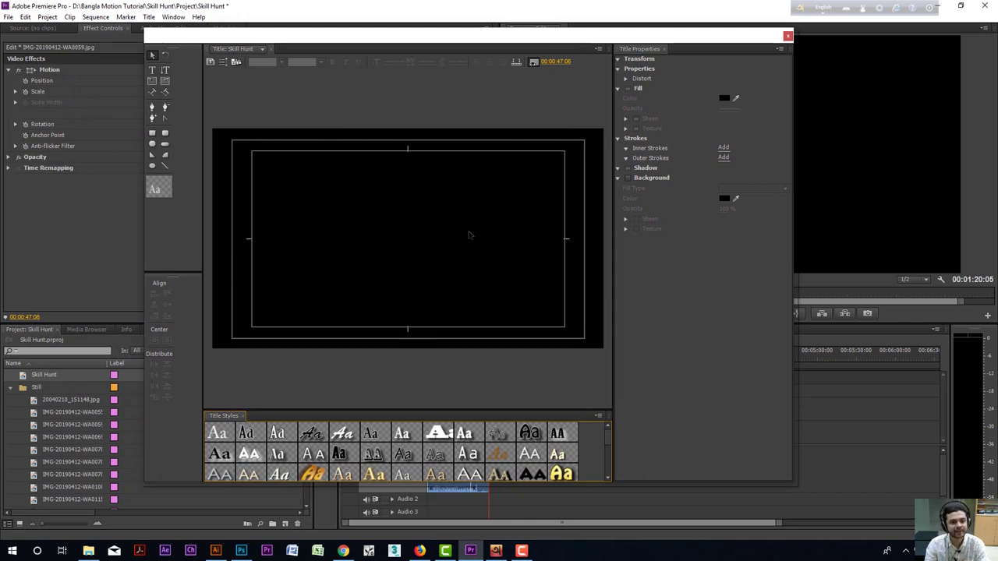
Type 'Skill Hunt' as horizontal text near the frame centre and select the whole line.
{"action": "left_click", "coordinate": [153, 71]}
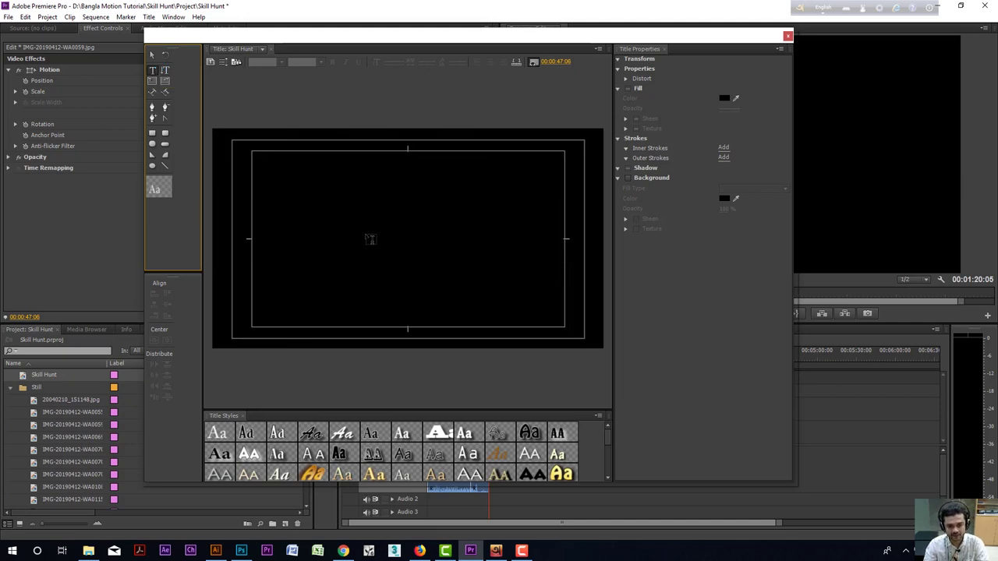
{"action": "left_click", "coordinate": [366, 233]}
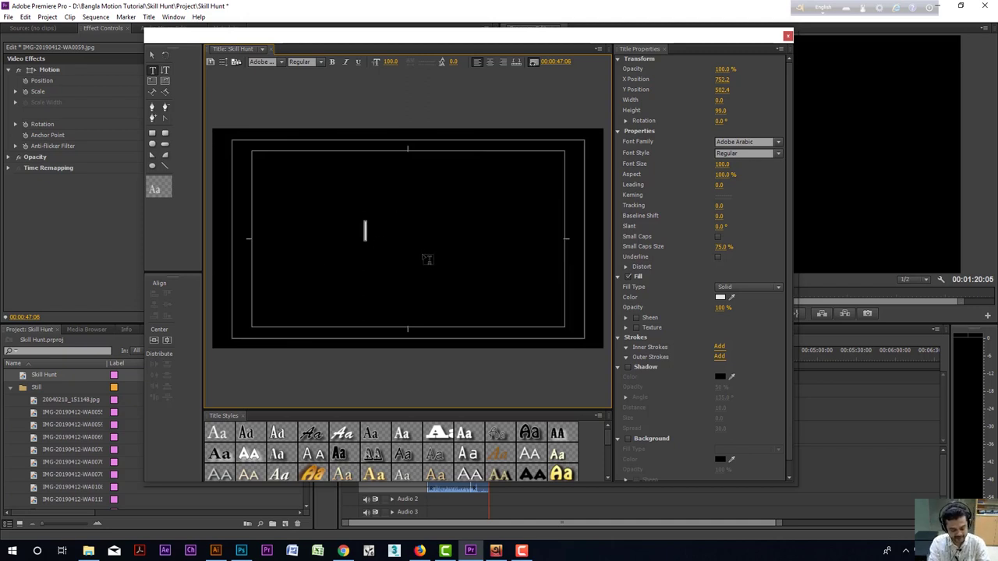
{"action": "type", "text": "Skil"}
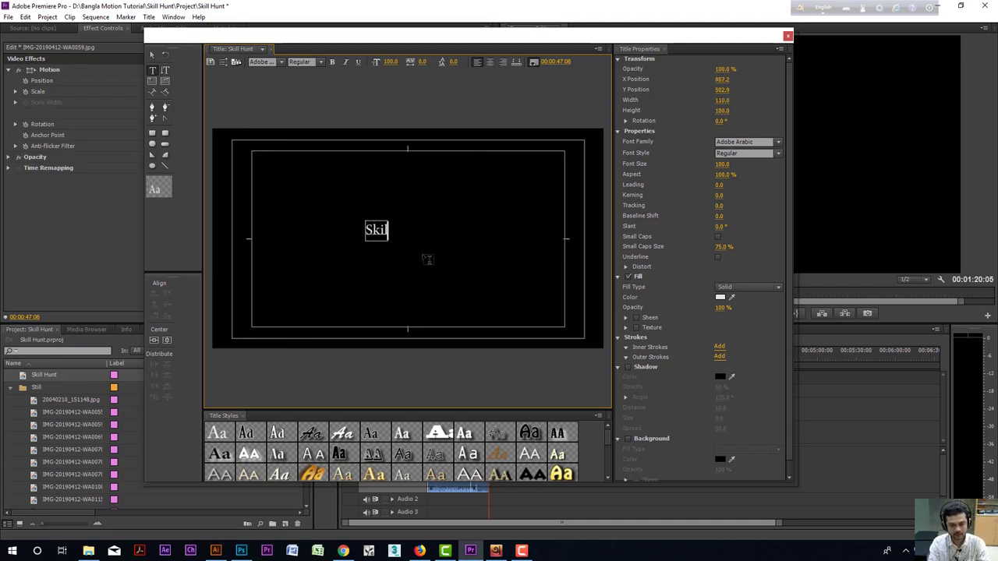
{"action": "type", "text": "l H"}
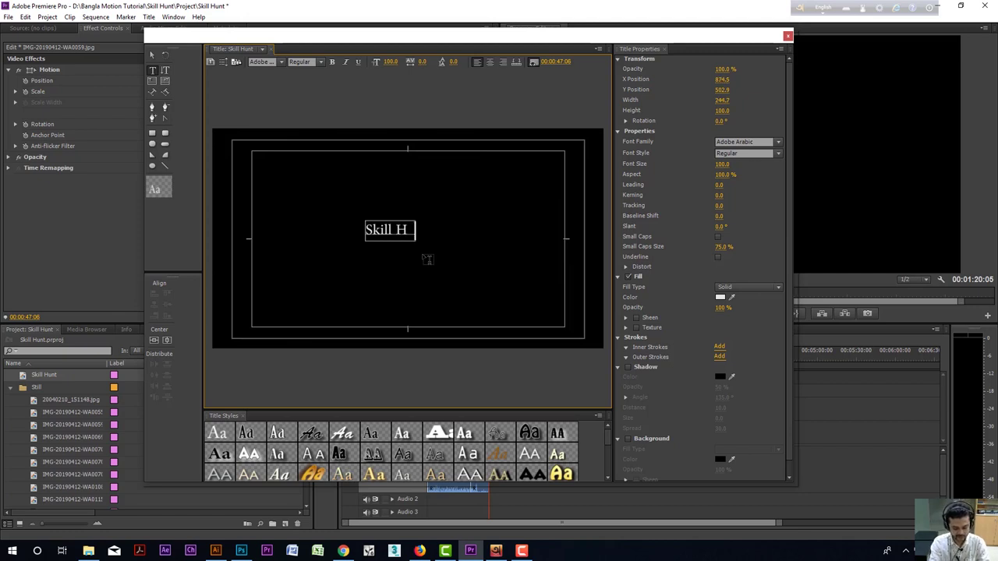
{"action": "type", "text": "unt"}
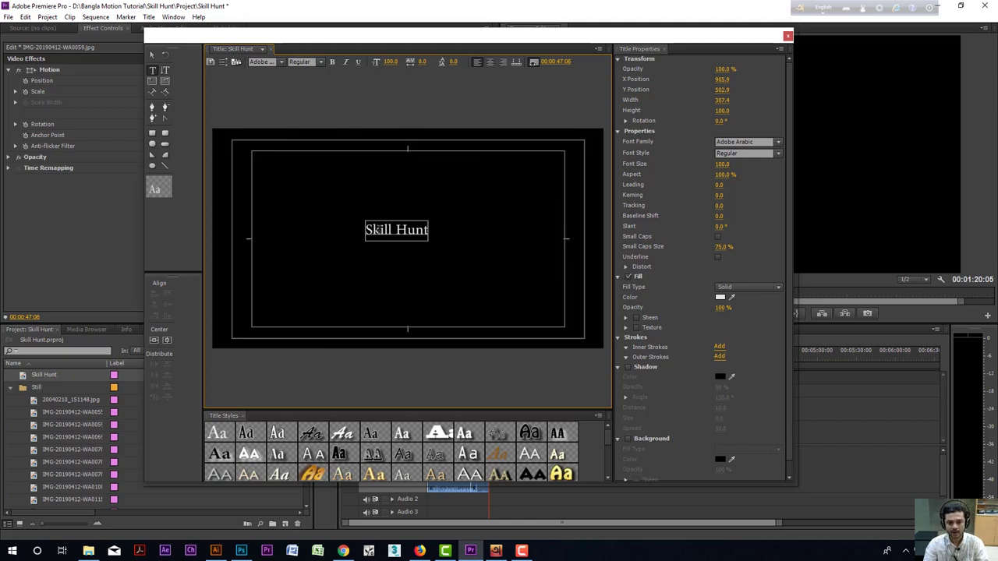
{"action": "left_click", "coordinate": [386, 230]}
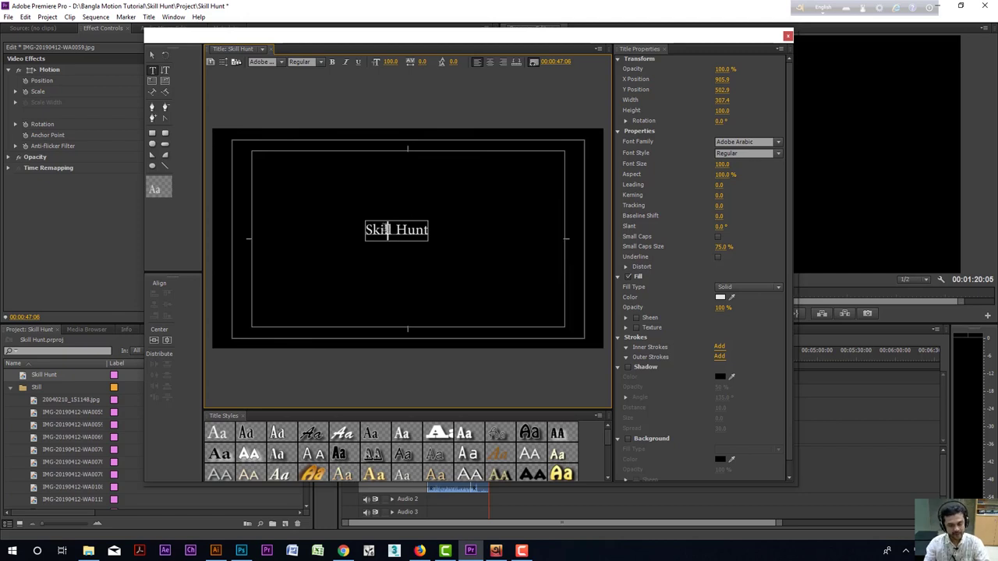
{"action": "key", "text": "ctrl+a"}
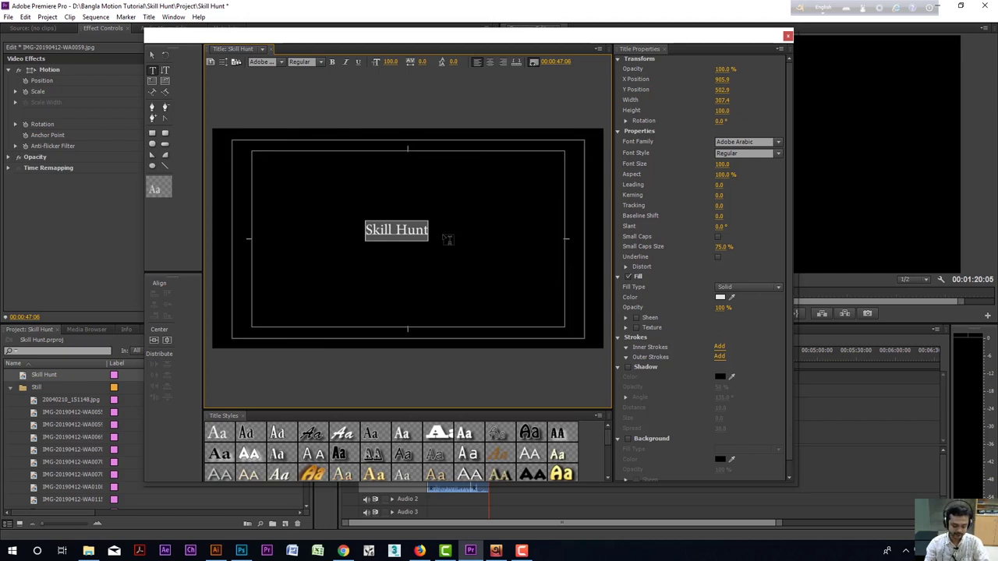
{"action": "left_click", "coordinate": [396, 230]}
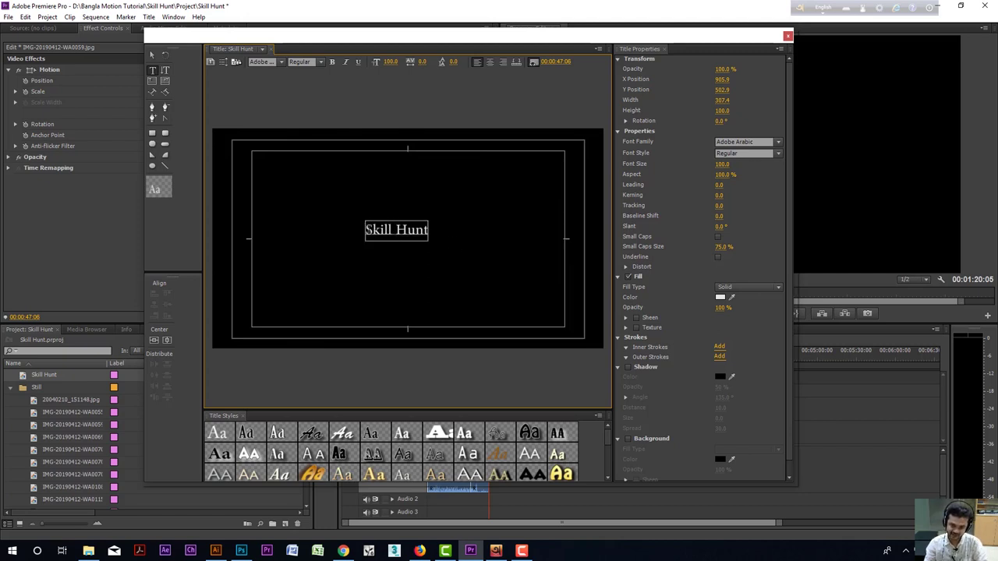
{"action": "left_click", "coordinate": [365, 230]}
{"action": "left_click_drag", "start_coordinate": [365, 230], "coordinate": [431, 230]}
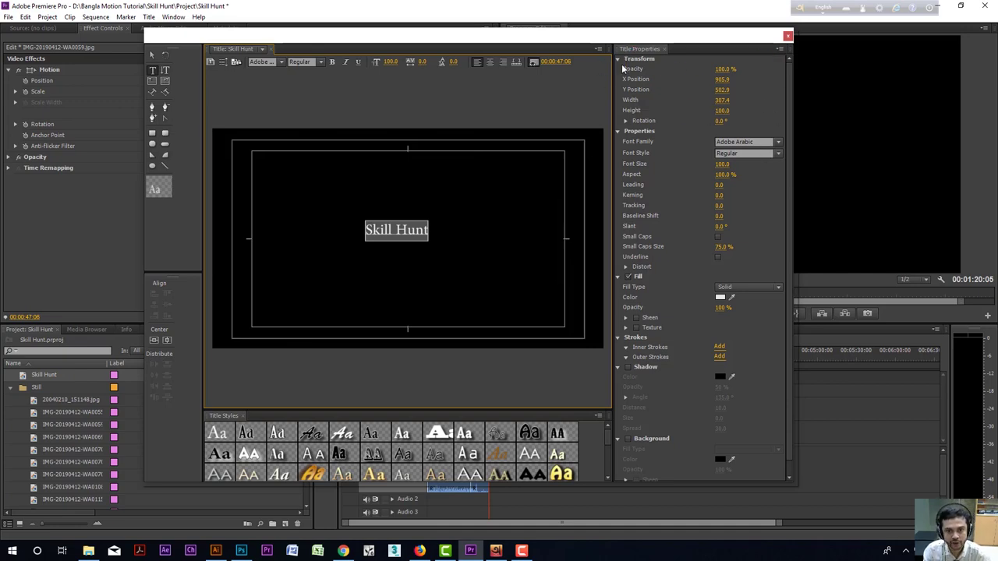
Set the Skill Hunt text's font to Arial with Bold style in Title Properties.
{"action": "left_click_drag", "start_coordinate": [608, 39], "coordinate": [594, 33]}
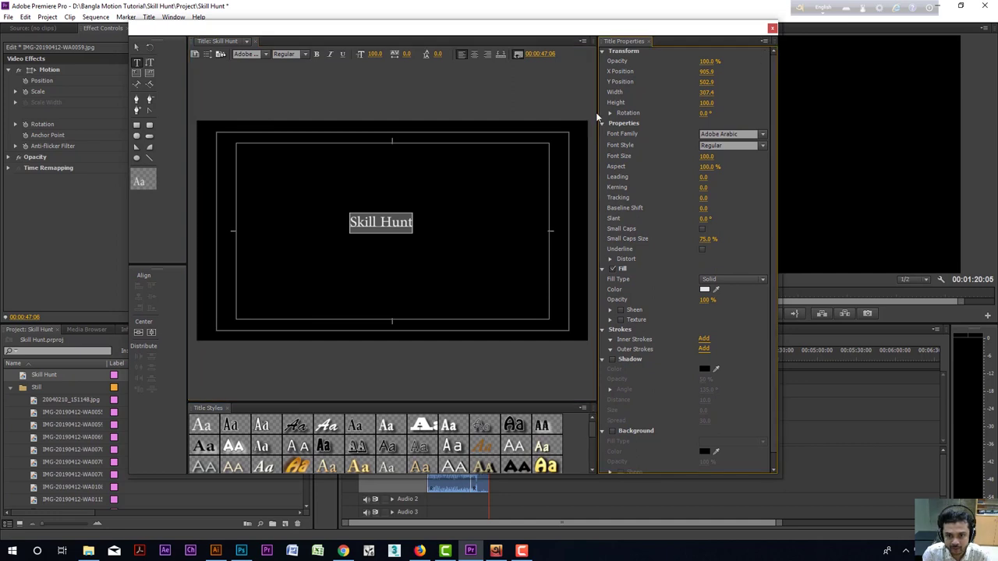
{"action": "mouse_move", "coordinate": [596, 114]}
{"action": "left_mouse_down"}
{"action": "mouse_move", "coordinate": [737, 127]}
{"action": "mouse_move", "coordinate": [590, 124]}
{"action": "mouse_move", "coordinate": [601, 124]}
{"action": "left_mouse_up"}
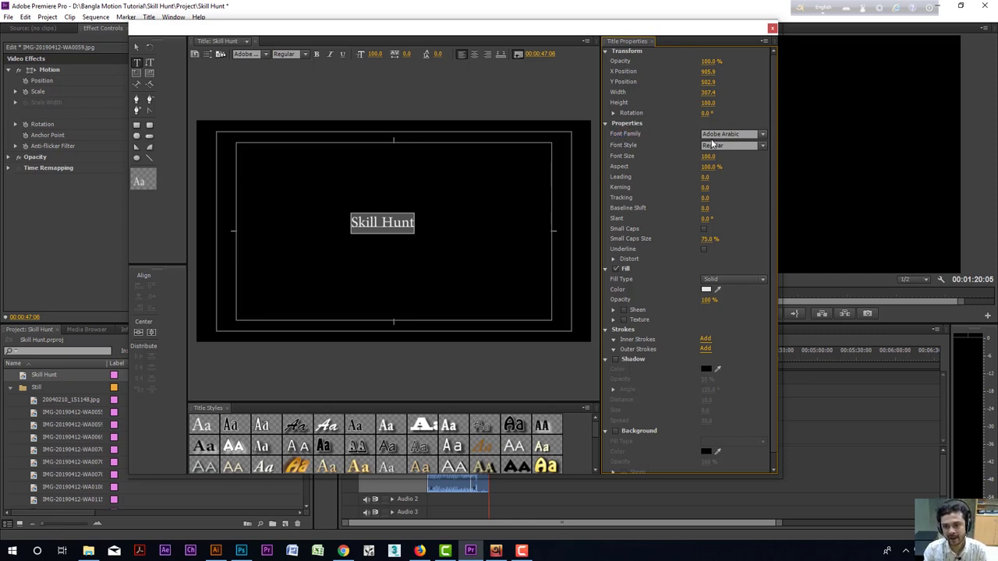
{"action": "left_click", "coordinate": [763, 138]}
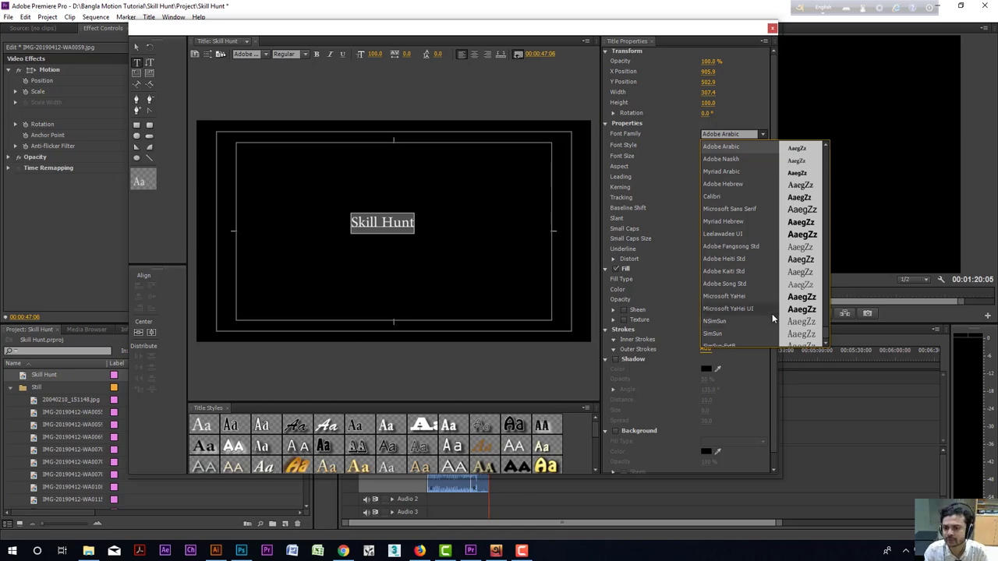
{"action": "scroll", "coordinate": [772, 316], "scroll_direction": "up", "scroll_amount": 3}
{"action": "scroll", "coordinate": [768, 310], "scroll_direction": "down", "scroll_amount": 10}
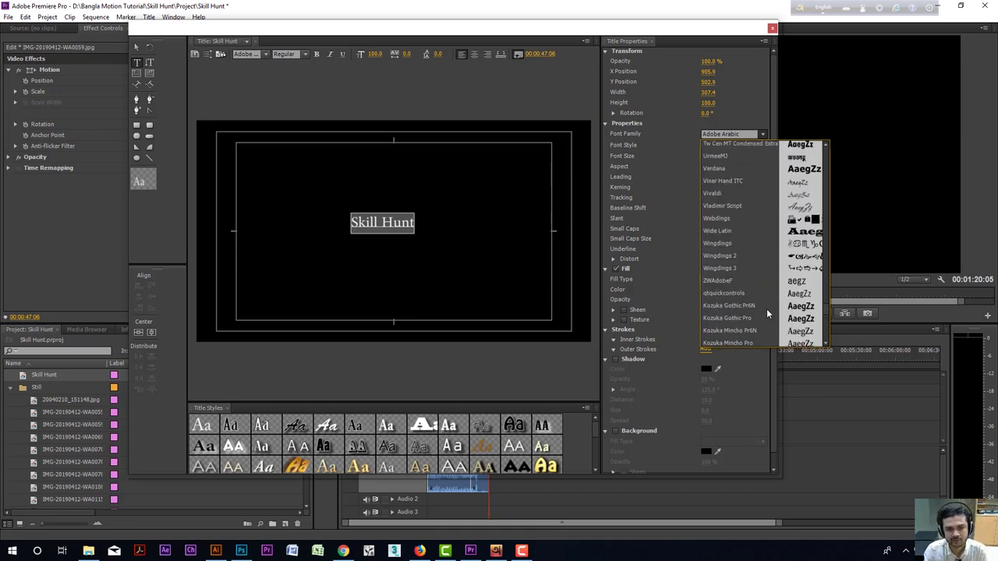
{"action": "scroll", "coordinate": [751, 248], "scroll_direction": "up", "scroll_amount": 15}
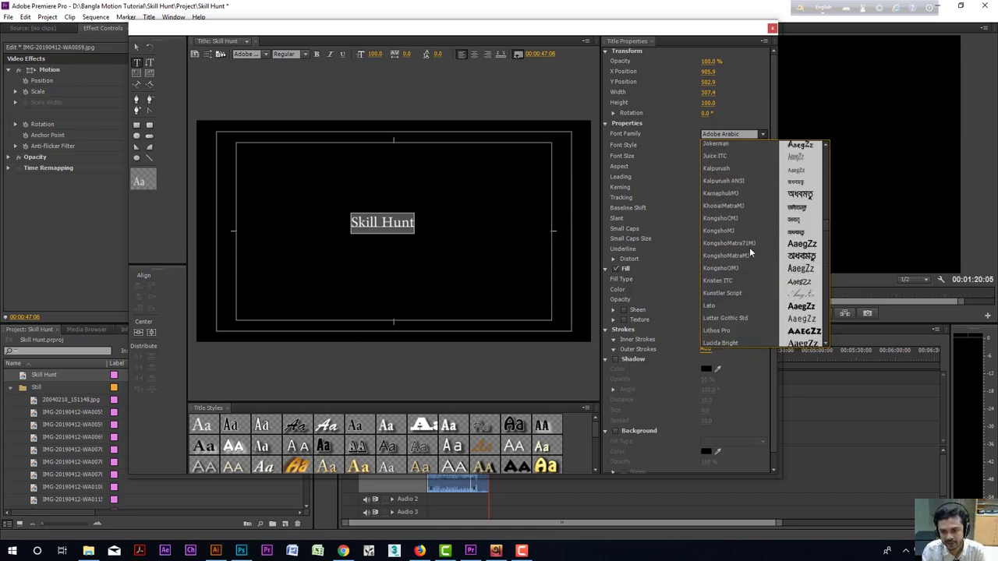
{"action": "left_click_drag", "start_coordinate": [822, 220], "coordinate": [824, 146]}
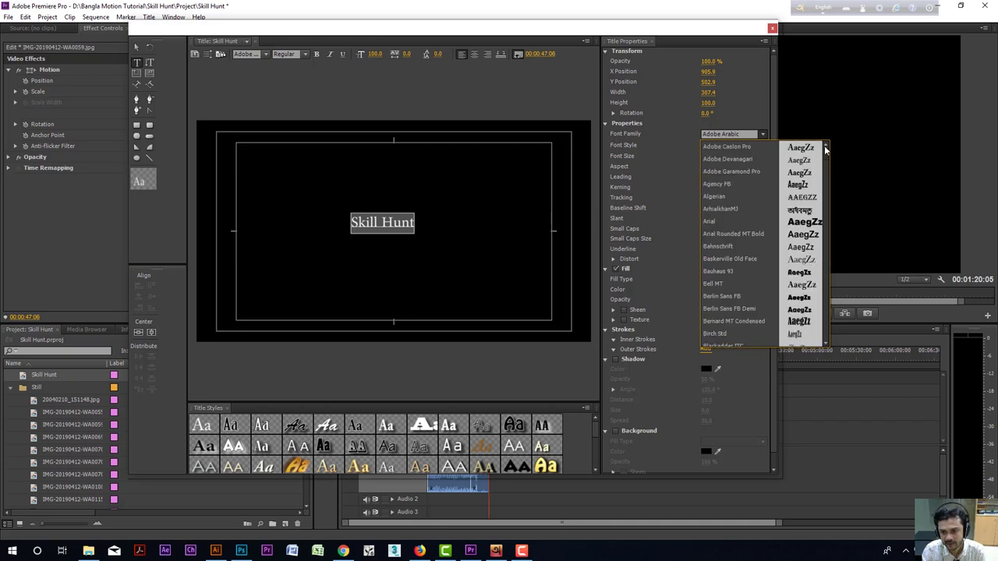
{"action": "left_click", "coordinate": [711, 223]}
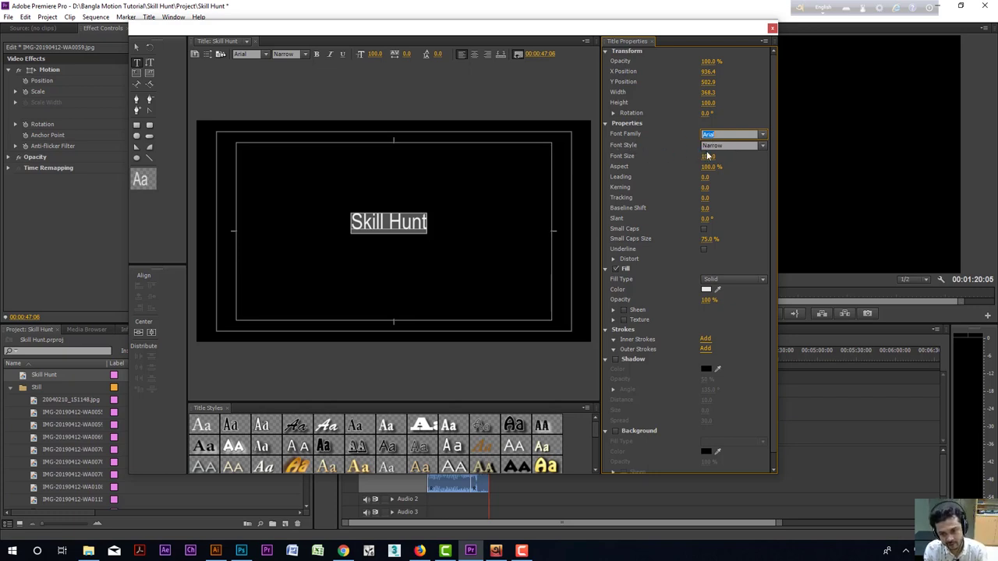
{"action": "left_click", "coordinate": [762, 146]}
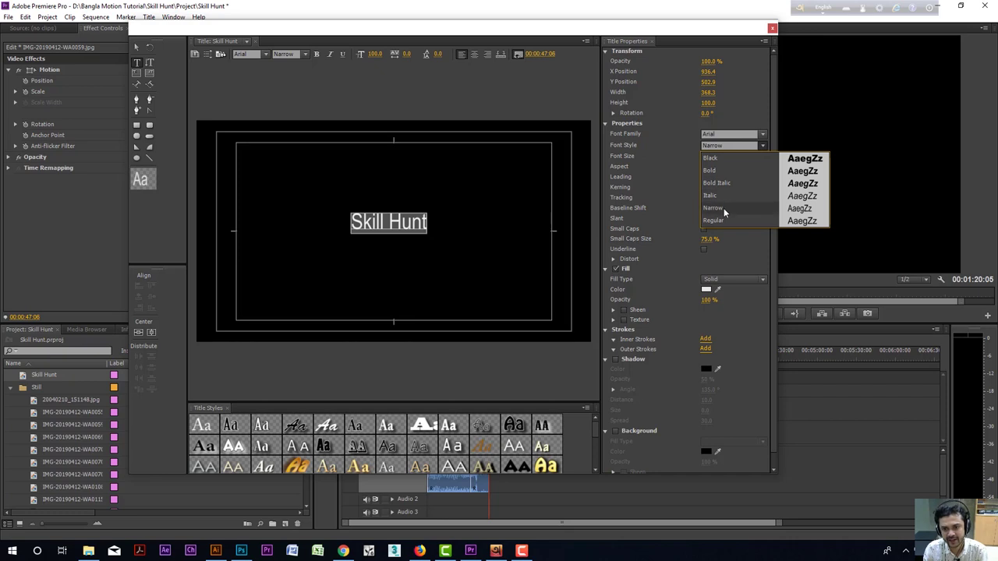
{"action": "left_click", "coordinate": [722, 172]}
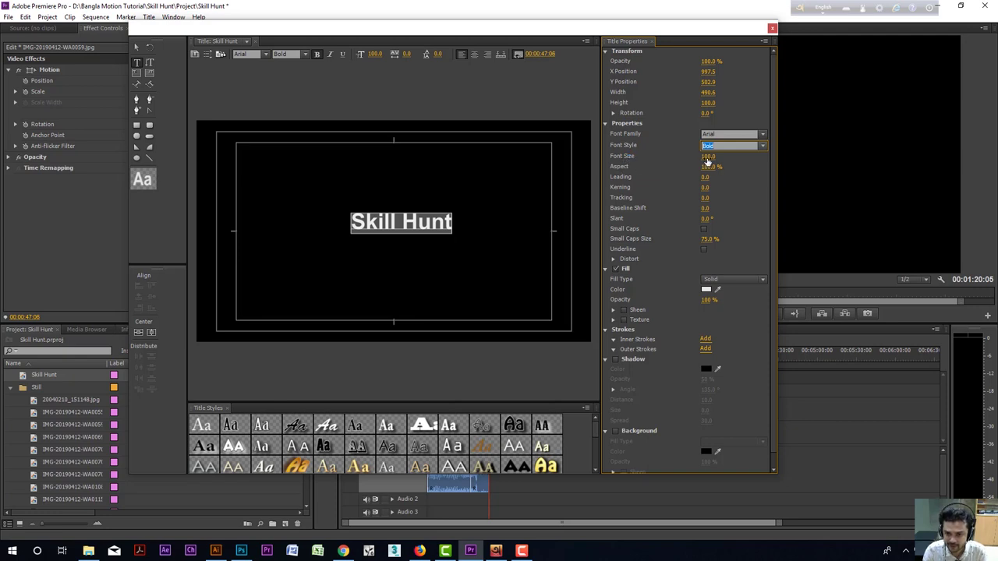
{"action": "left_click_drag", "start_coordinate": [707, 158], "coordinate": [671, 157]}
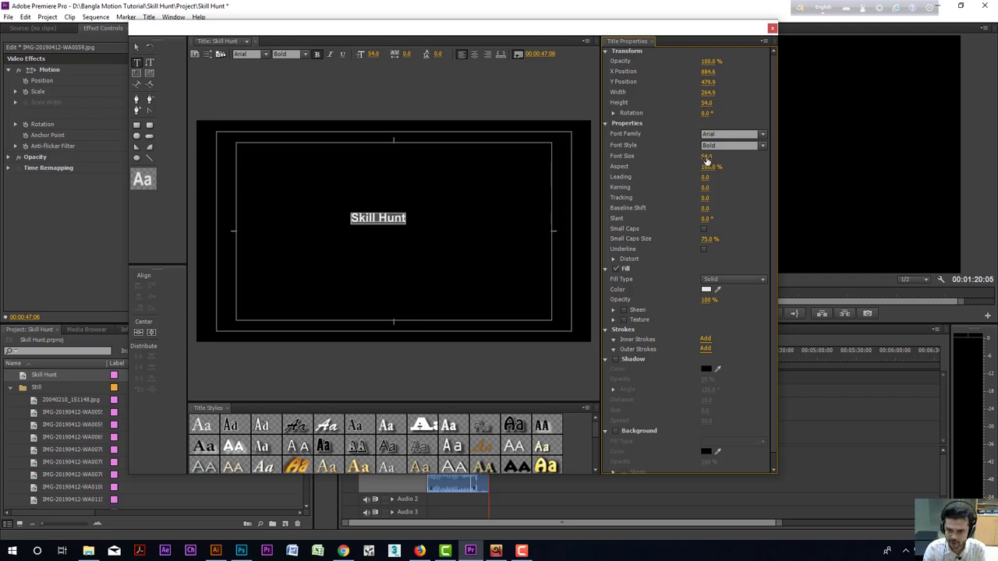
{"action": "left_click_drag", "start_coordinate": [706, 156], "coordinate": [766, 157]}
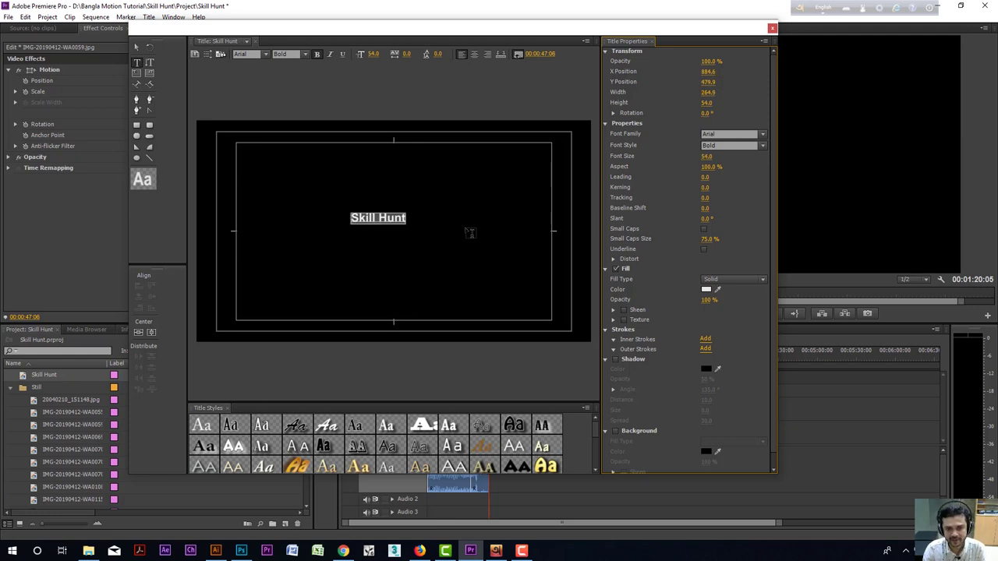
{"action": "key", "text": "Escape"}
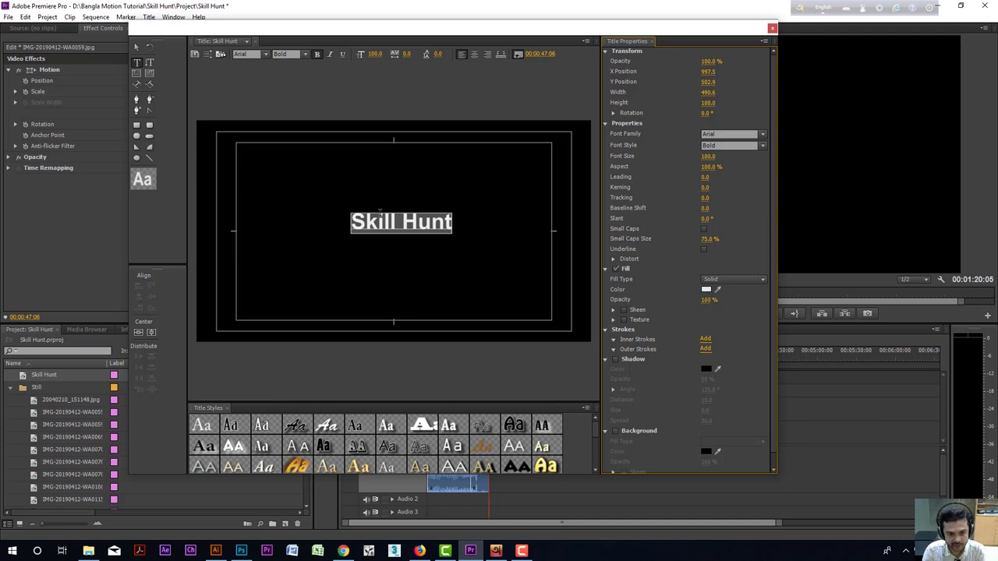
Change the Skill Hunt fill from white to a medium green, about hex 1A9E00.
{"action": "left_click", "coordinate": [706, 289]}
{"action": "left_click_drag", "start_coordinate": [512, 206], "coordinate": [721, 102]}
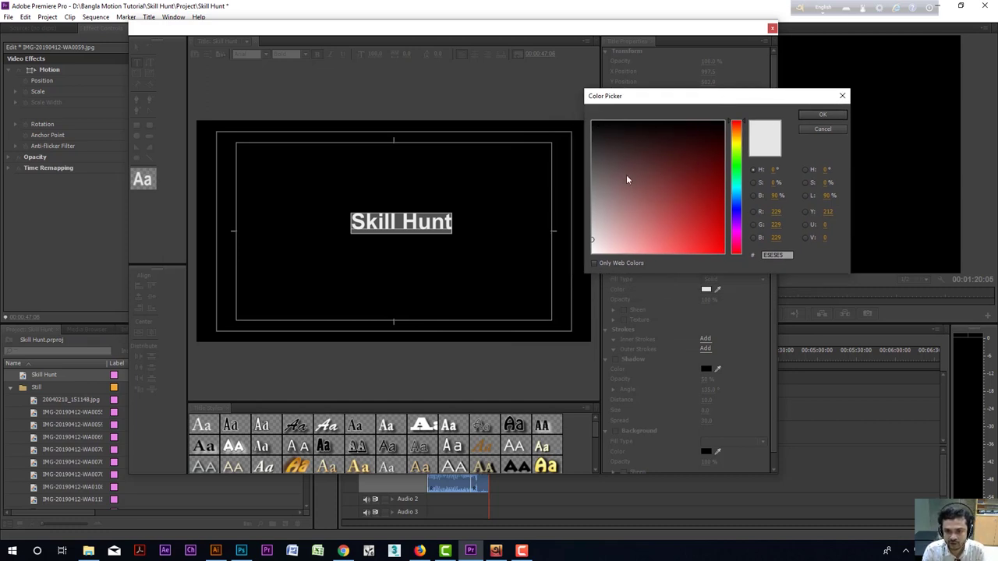
{"action": "mouse_move", "coordinate": [650, 220]}
{"action": "left_mouse_down"}
{"action": "mouse_move", "coordinate": [696, 172]}
{"action": "mouse_move", "coordinate": [666, 186]}
{"action": "mouse_move", "coordinate": [688, 201]}
{"action": "left_mouse_up"}
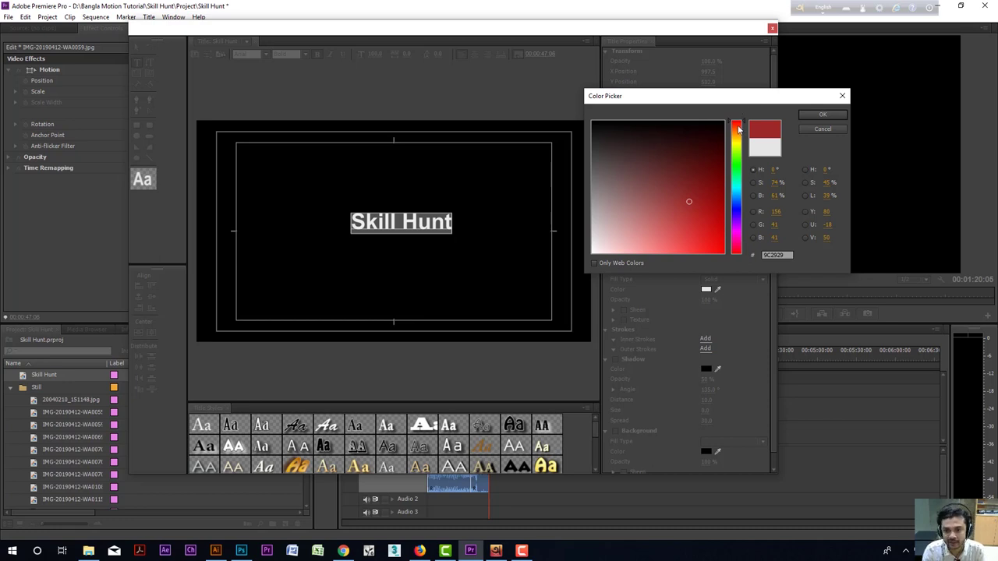
{"action": "left_click_drag", "start_coordinate": [737, 145], "coordinate": [735, 209]}
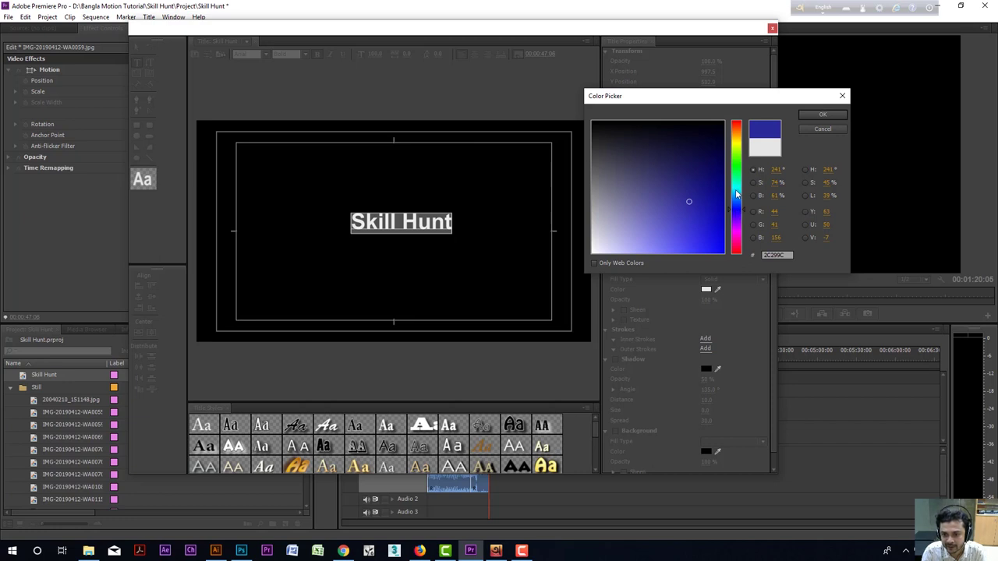
{"action": "left_click", "coordinate": [735, 189]}
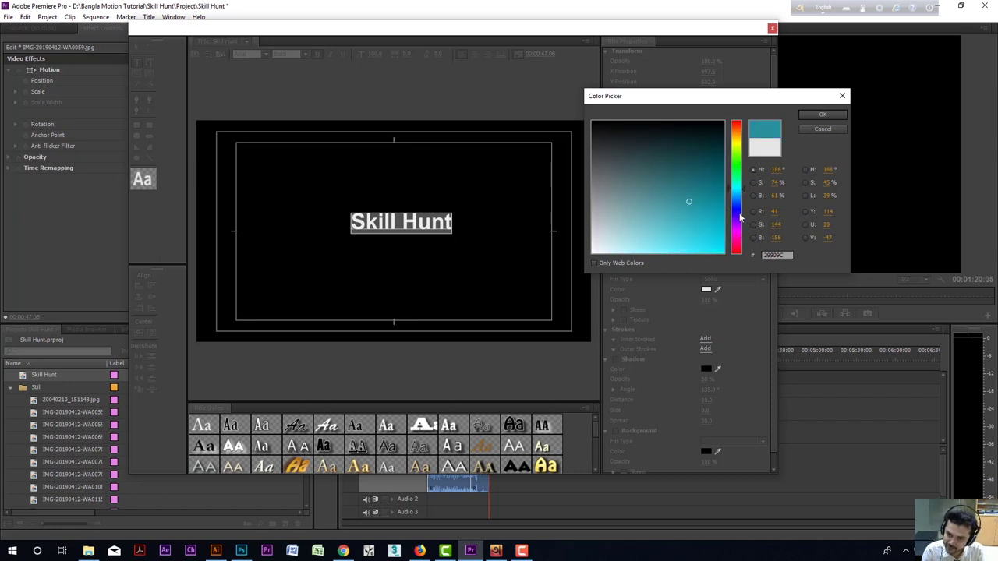
{"action": "left_click", "coordinate": [739, 167]}
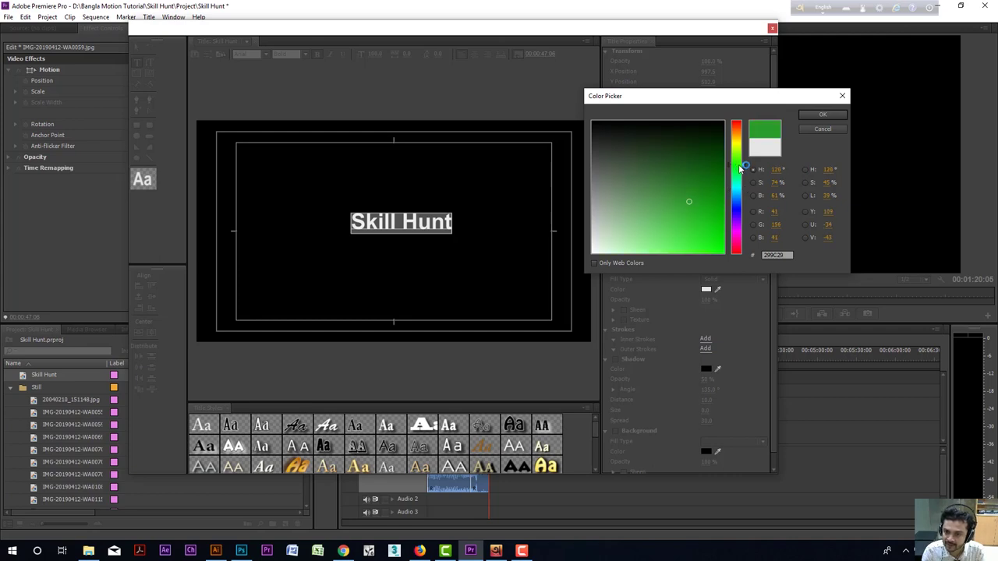
{"action": "left_click", "coordinate": [738, 165]}
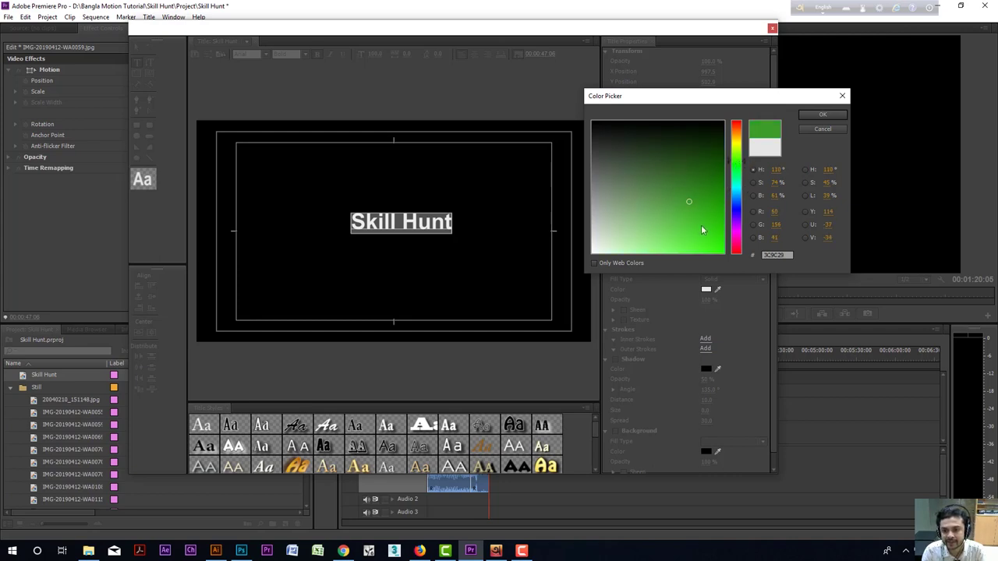
{"action": "left_click_drag", "start_coordinate": [701, 227], "coordinate": [727, 264]}
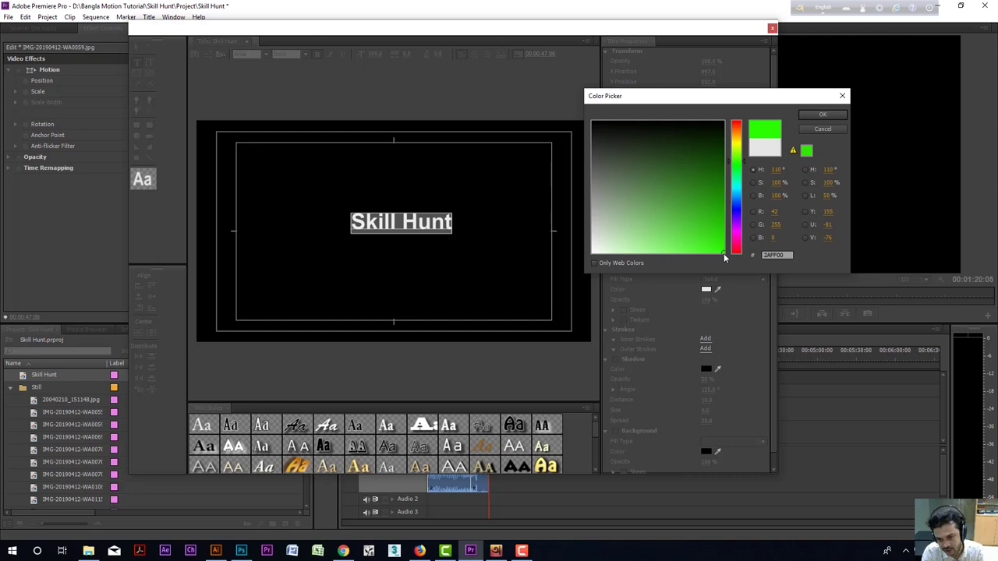
{"action": "left_click", "coordinate": [724, 123]}
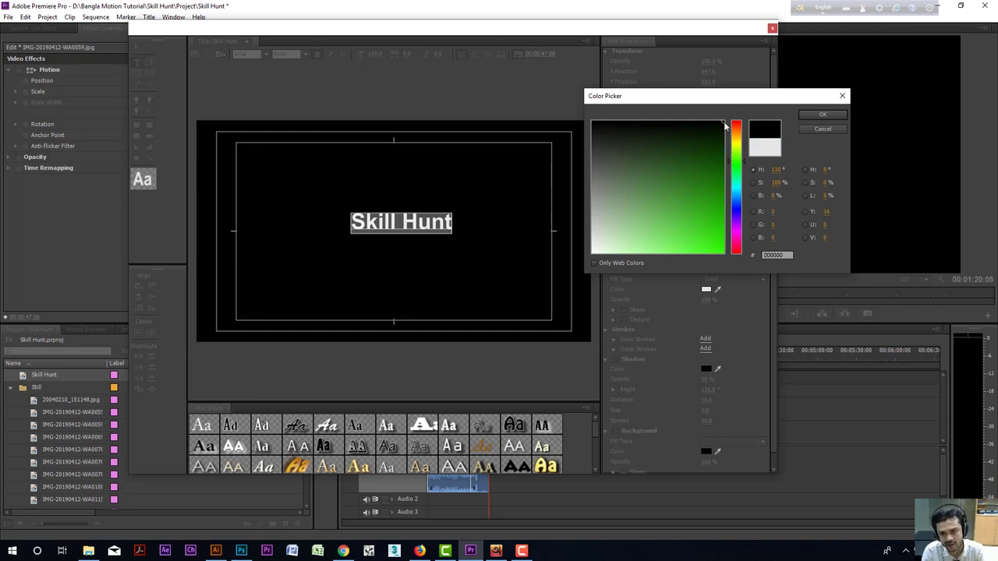
{"action": "left_click_drag", "start_coordinate": [617, 128], "coordinate": [585, 120]}
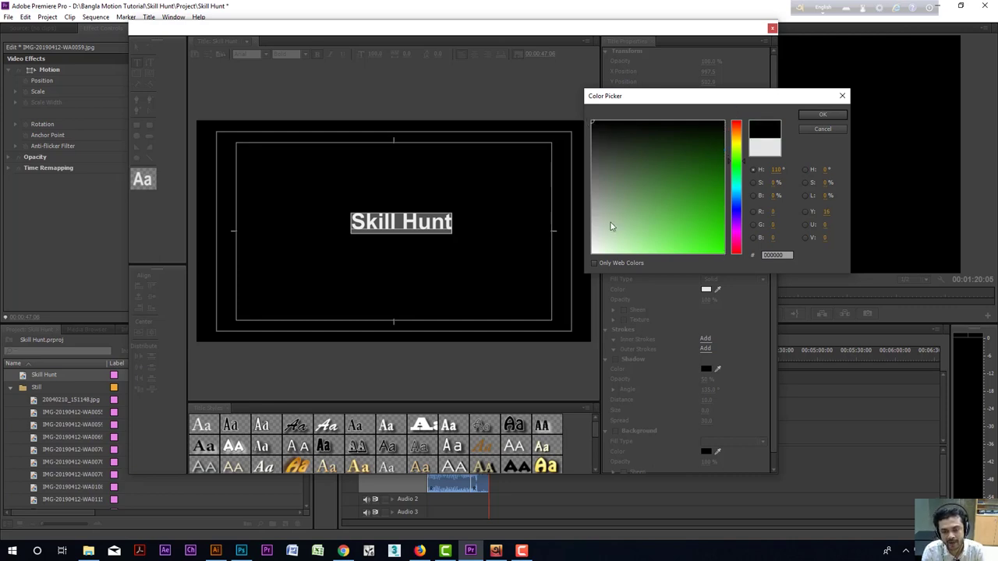
{"action": "left_click_drag", "start_coordinate": [610, 226], "coordinate": [589, 262]}
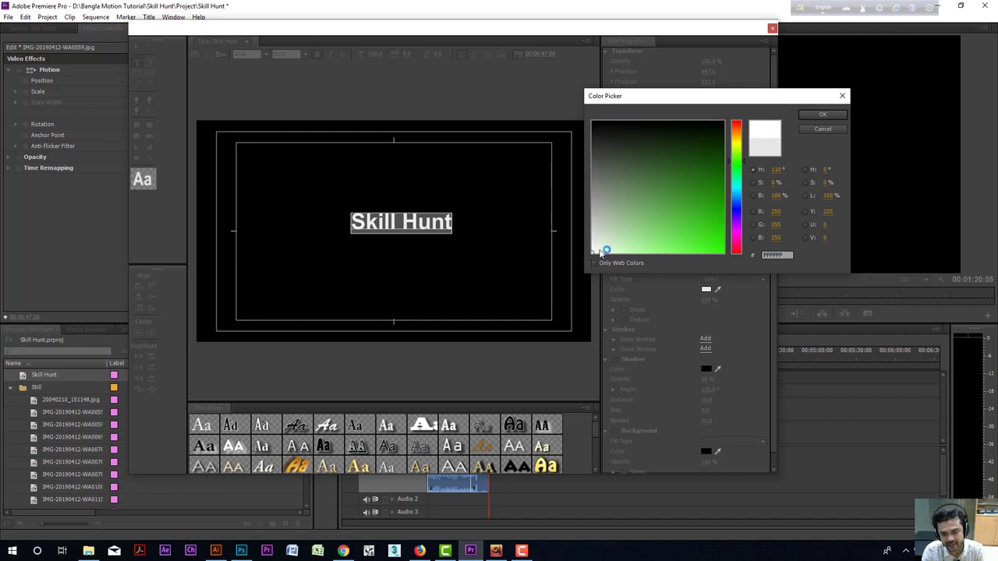
{"action": "left_click", "coordinate": [726, 251]}
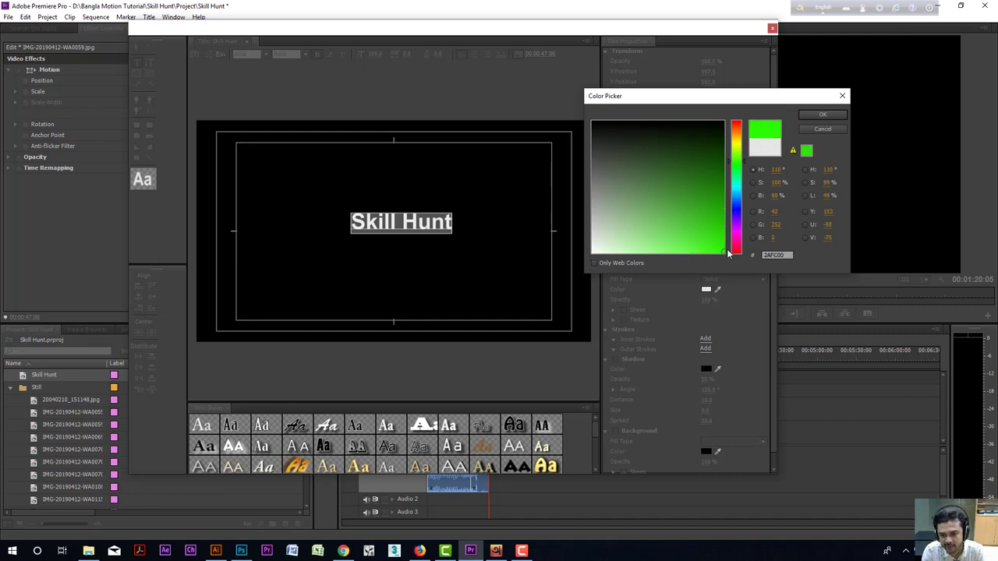
{"action": "mouse_move", "coordinate": [726, 249]}
{"action": "left_mouse_down"}
{"action": "mouse_move", "coordinate": [736, 207]}
{"action": "mouse_move", "coordinate": [719, 216]}
{"action": "mouse_move", "coordinate": [724, 206]}
{"action": "left_mouse_up"}
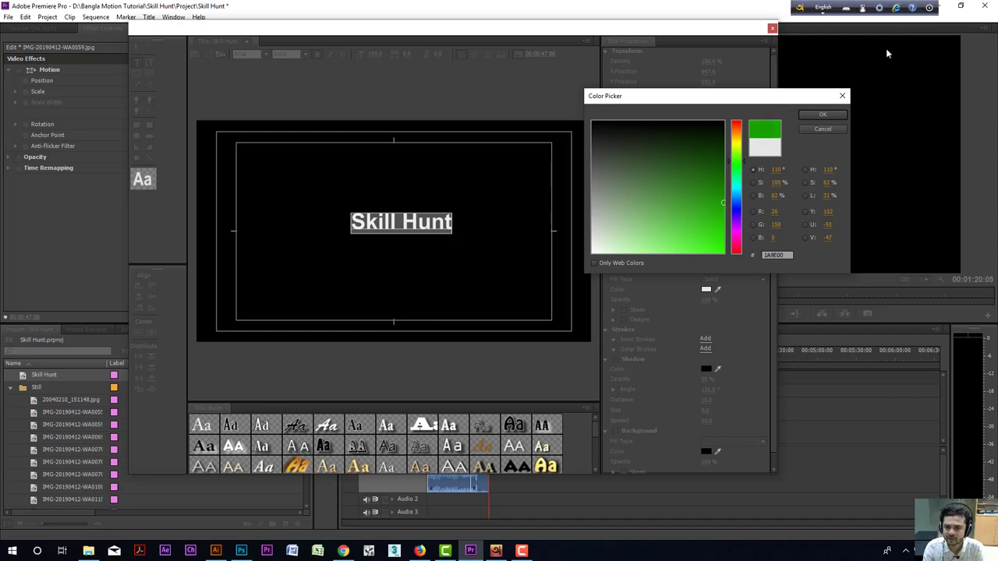
{"action": "left_click", "coordinate": [823, 116]}
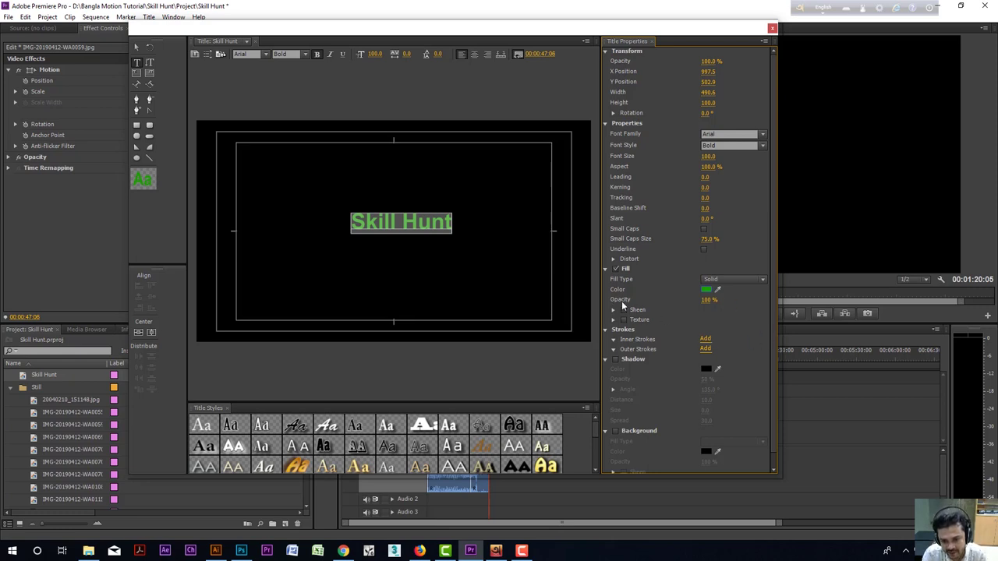
{"action": "mouse_move", "coordinate": [706, 306]}
{"action": "left_mouse_down"}
{"action": "mouse_move", "coordinate": [657, 304]}
{"action": "mouse_move", "coordinate": [701, 304]}
{"action": "left_mouse_up"}
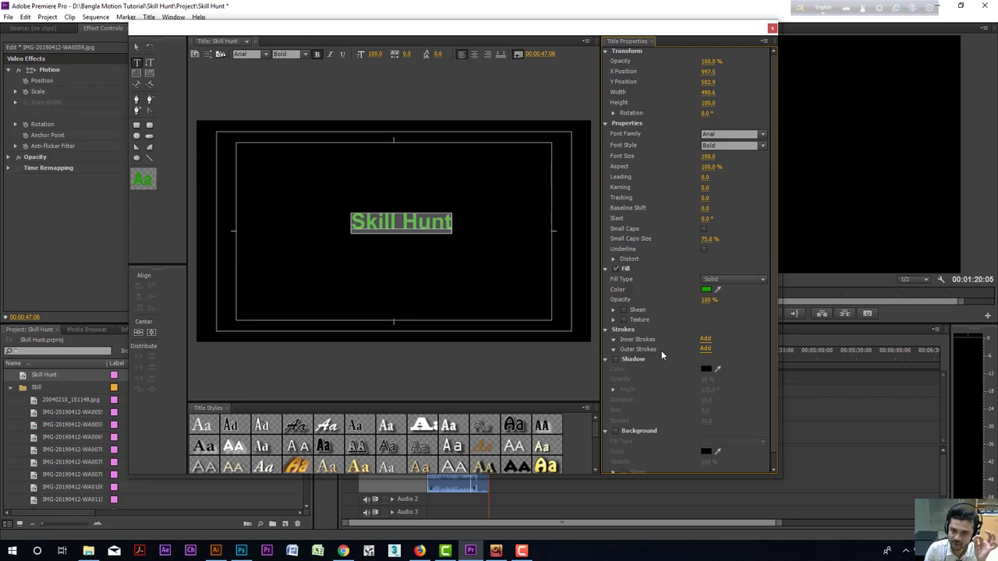
{"action": "left_click", "coordinate": [708, 339]}
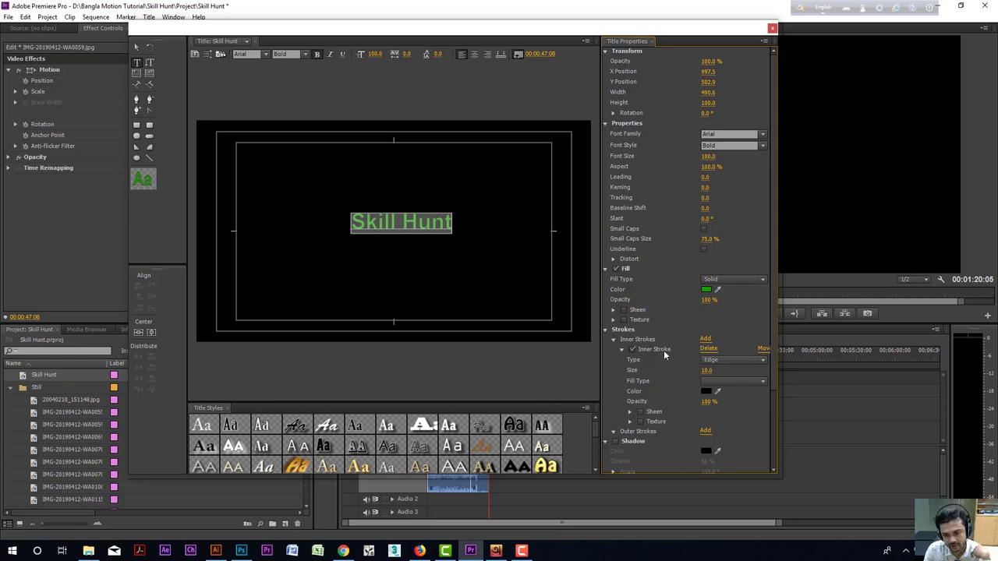
{"action": "left_click", "coordinate": [705, 392]}
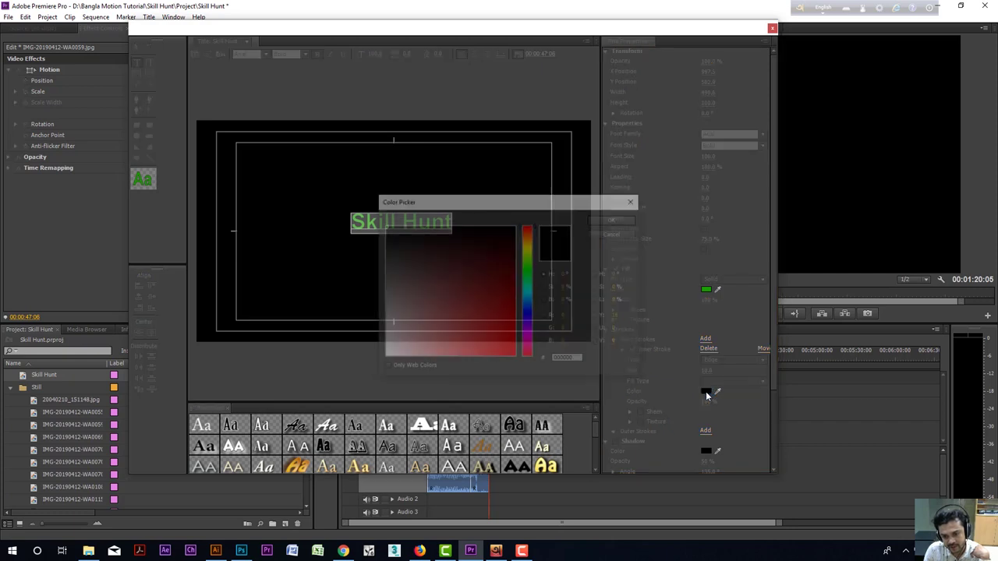
{"action": "left_click", "coordinate": [510, 357]}
{"action": "left_click", "coordinate": [613, 220]}
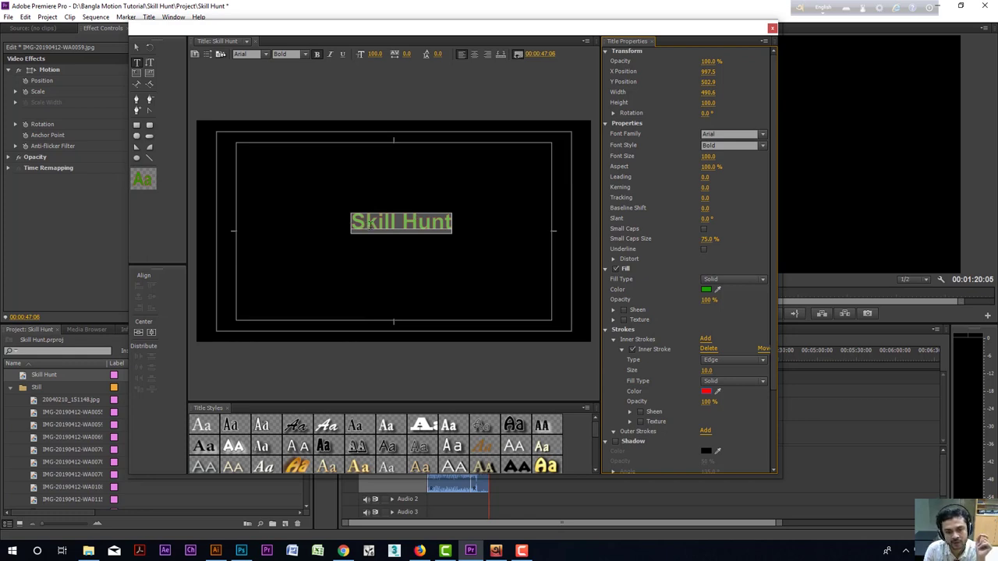
{"action": "left_click", "coordinate": [370, 224]}
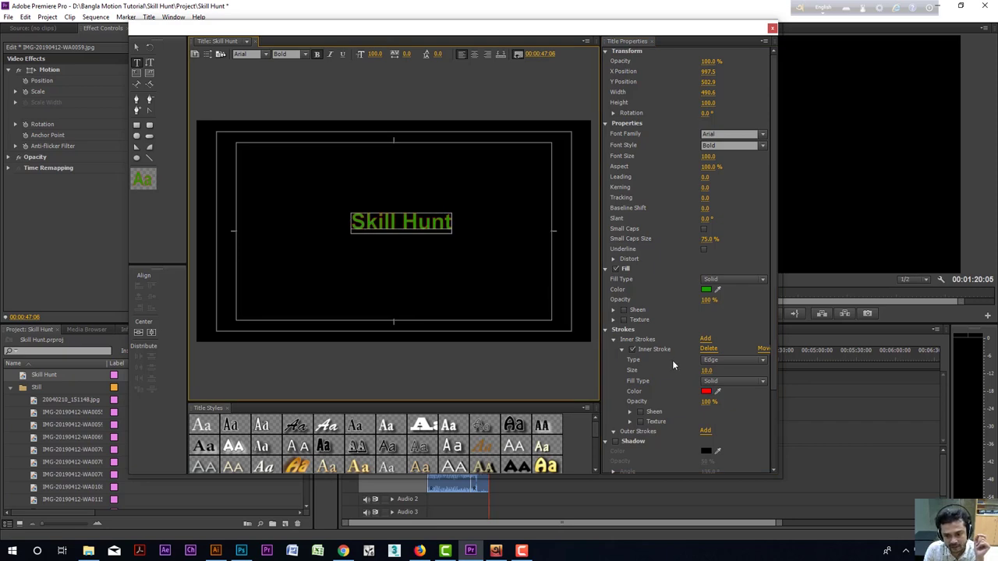
{"action": "left_click", "coordinate": [364, 224]}
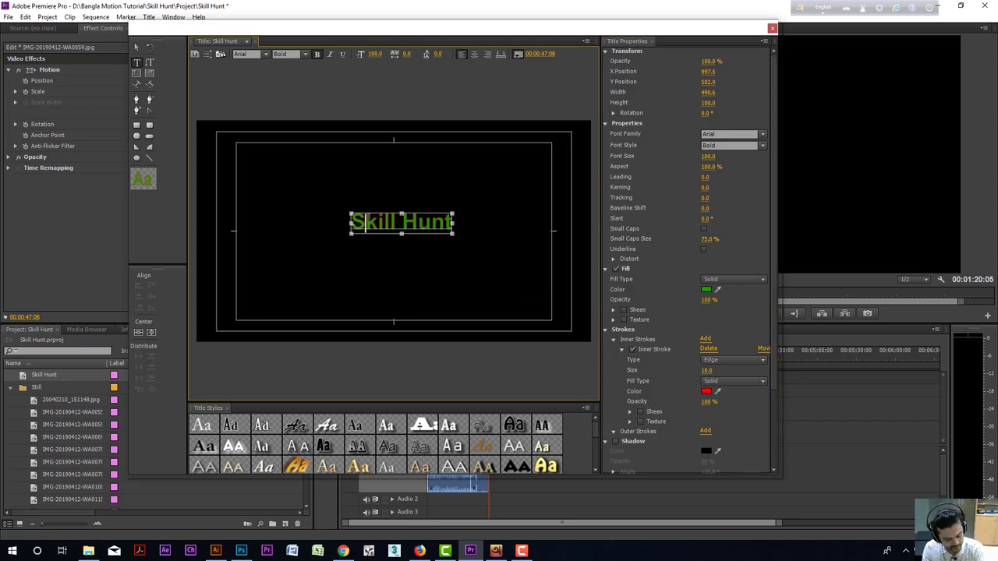
{"action": "key", "text": "ctrl+a"}
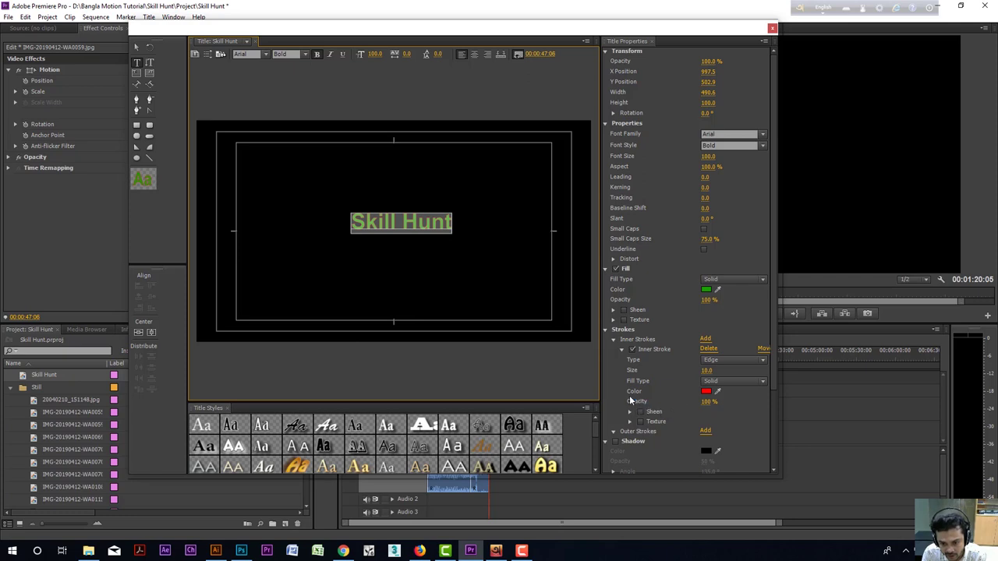
{"action": "left_click", "coordinate": [707, 371]}
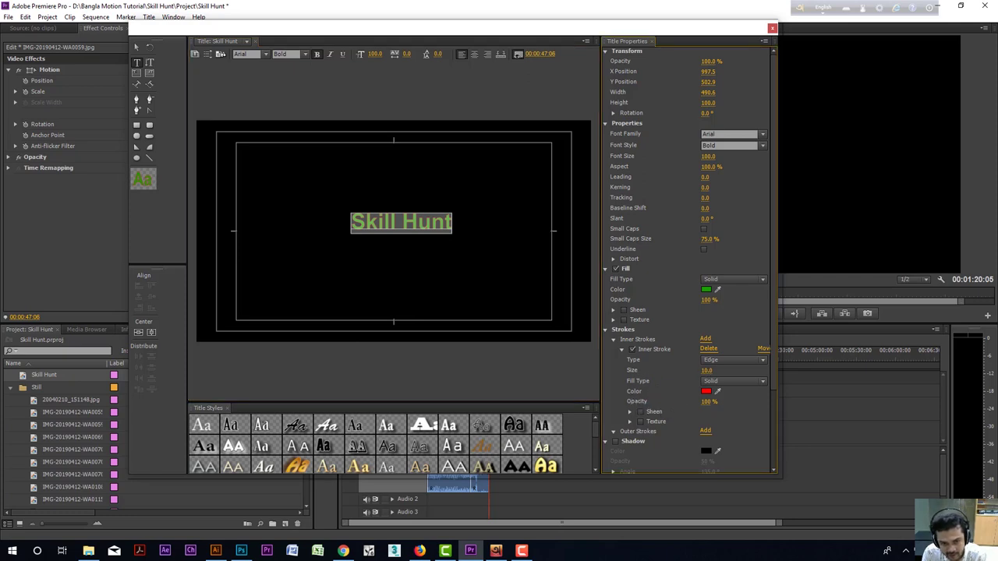
{"action": "left_click_drag", "start_coordinate": [707, 371], "coordinate": [709, 371]}
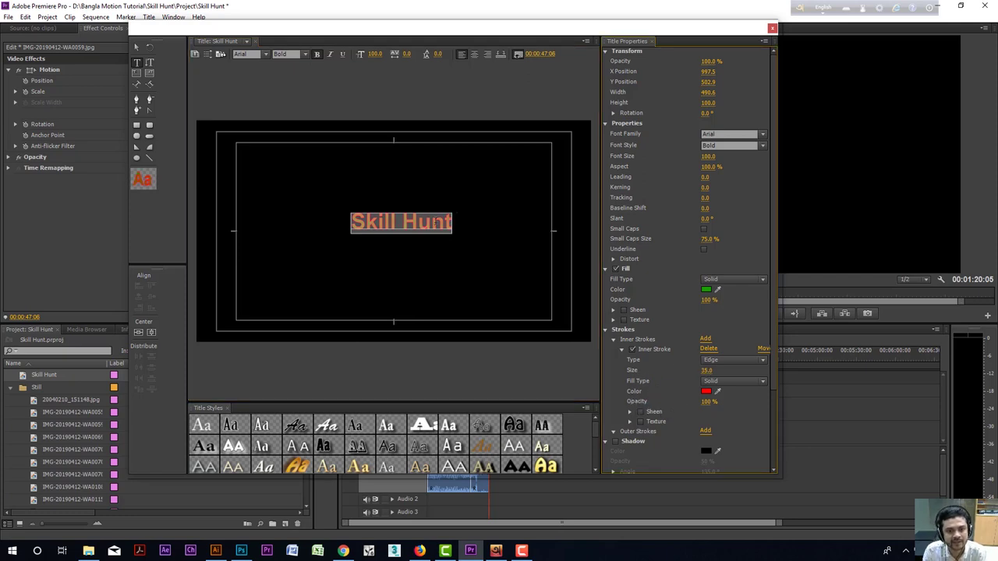
{"action": "left_click", "coordinate": [707, 350]}
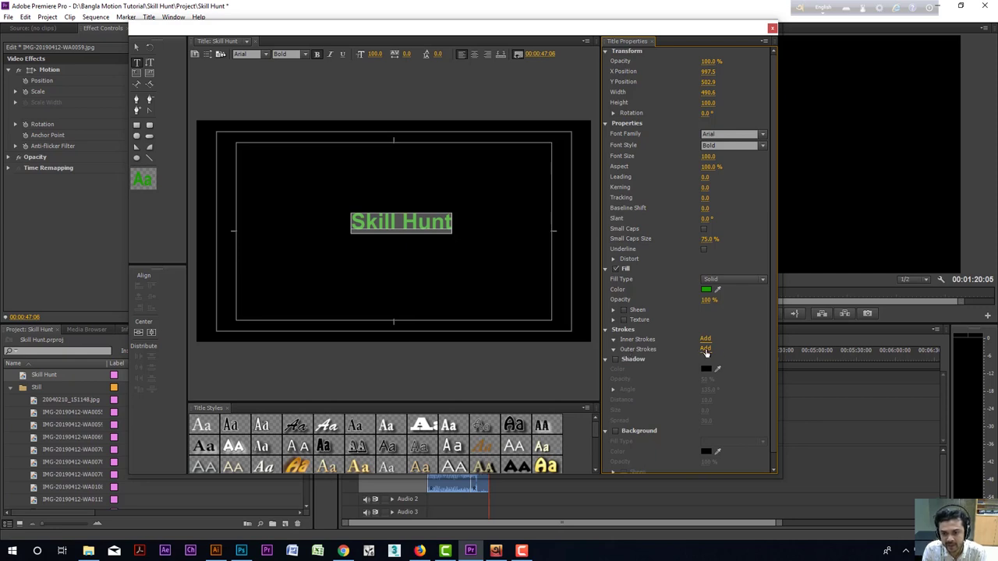
{"action": "left_click", "coordinate": [706, 349]}
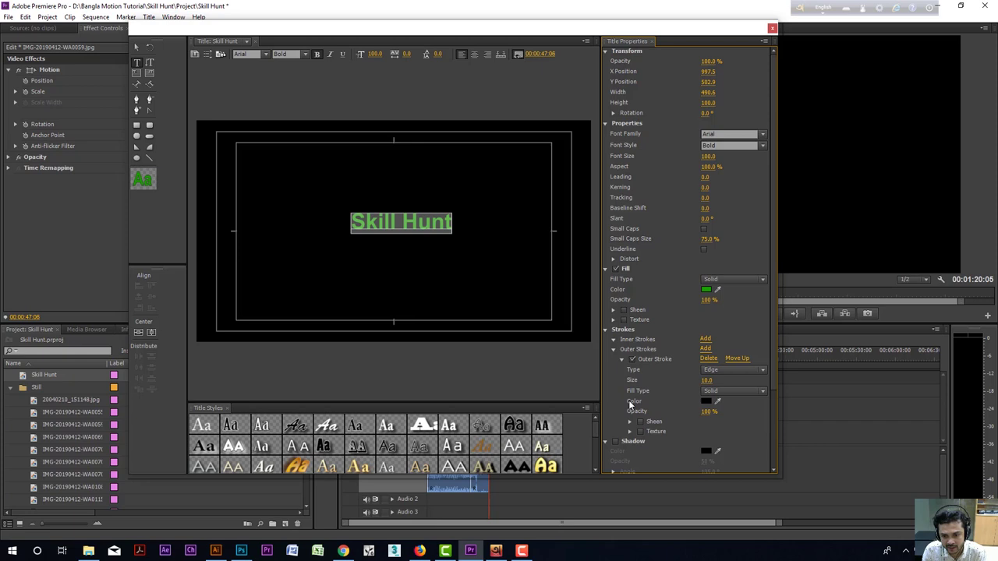
{"action": "left_click", "coordinate": [705, 401]}
{"action": "left_click_drag", "start_coordinate": [495, 338], "coordinate": [547, 371]}
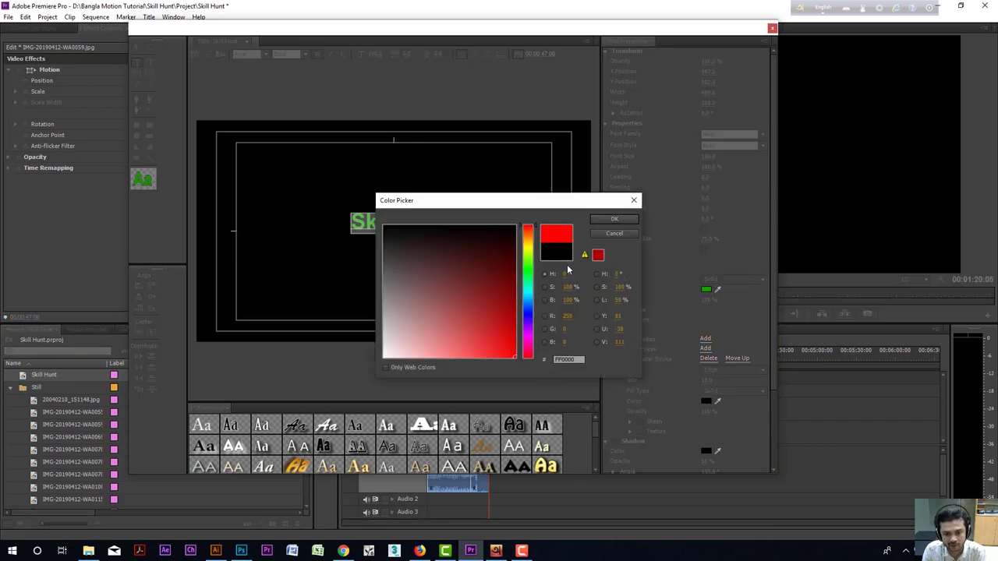
{"action": "left_click", "coordinate": [613, 220]}
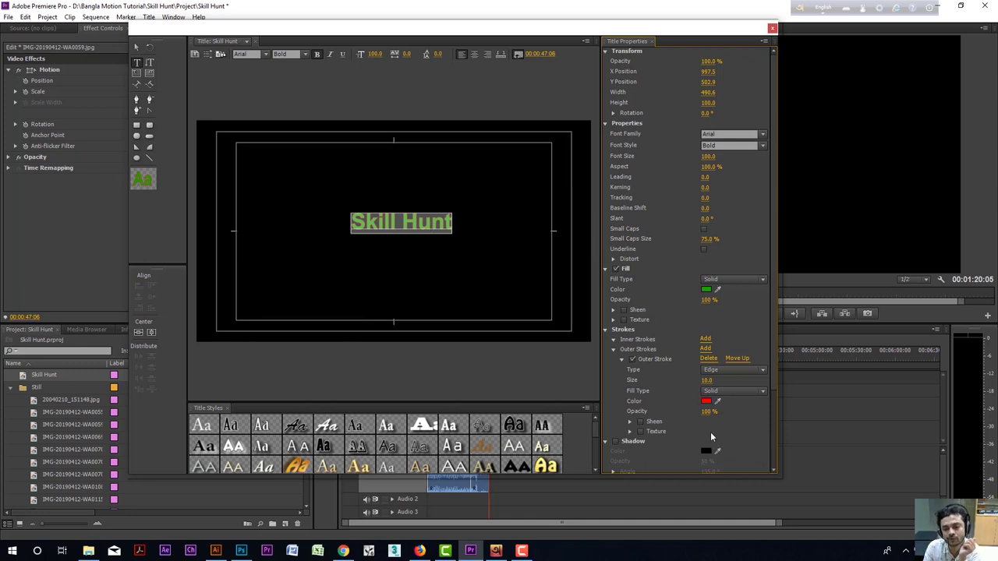
{"action": "left_click", "coordinate": [705, 380]}
{"action": "type", "text": "41"}
{"action": "key", "text": "Return"}
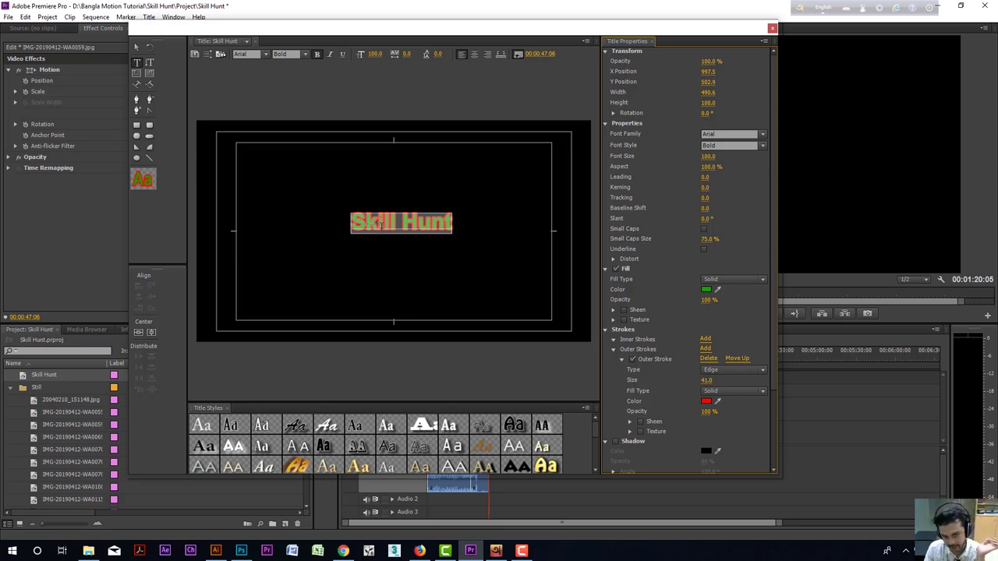
{"action": "left_click", "coordinate": [614, 350]}
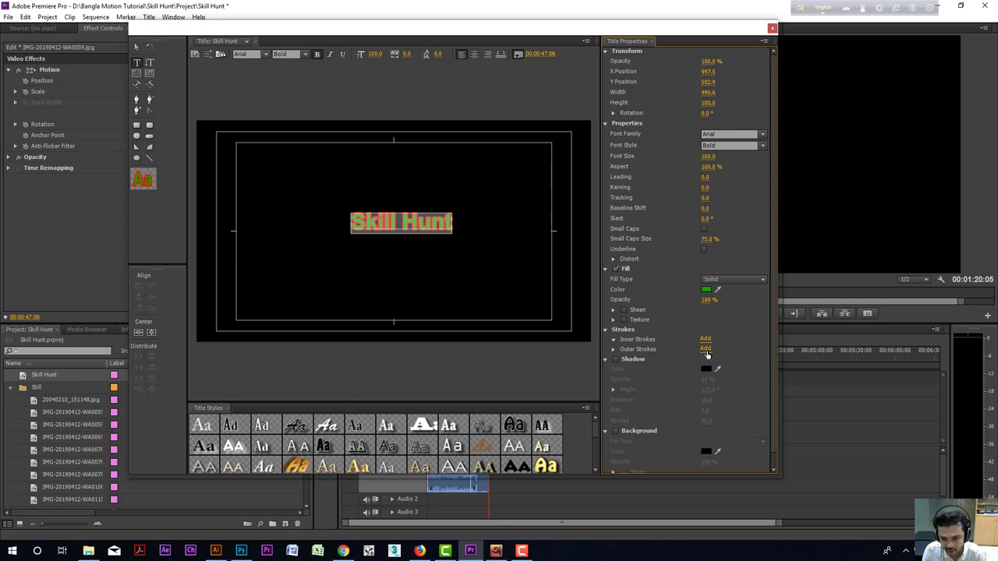
{"action": "left_click", "coordinate": [614, 350]}
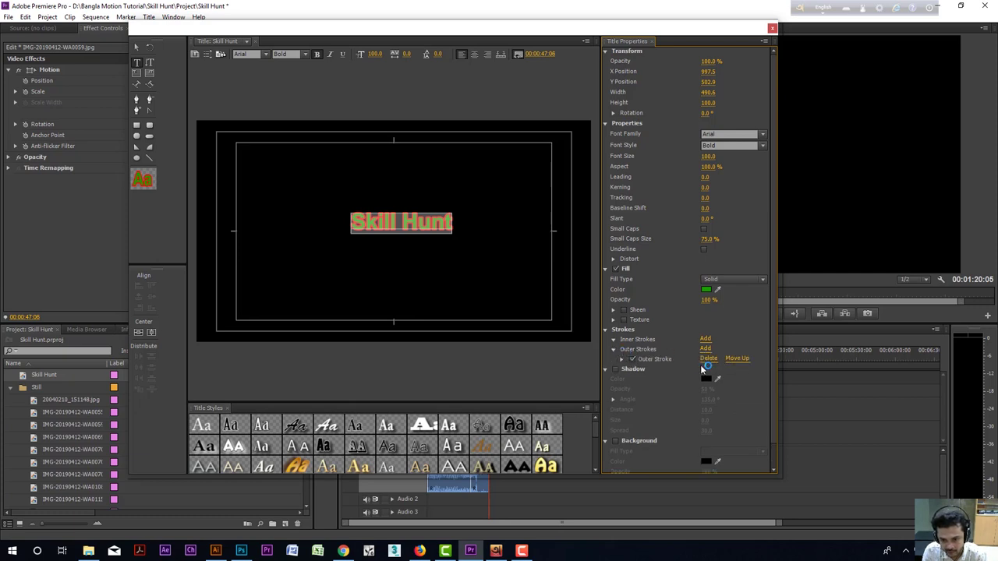
{"action": "left_click", "coordinate": [707, 359]}
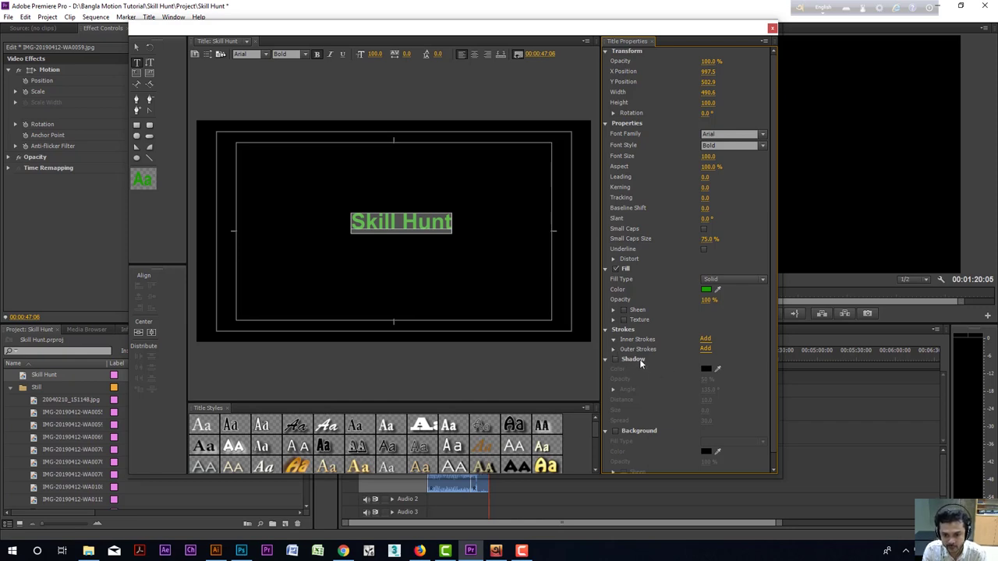
Turn on a red drop shadow for the Skill Hunt text.
{"action": "left_click", "coordinate": [616, 360]}
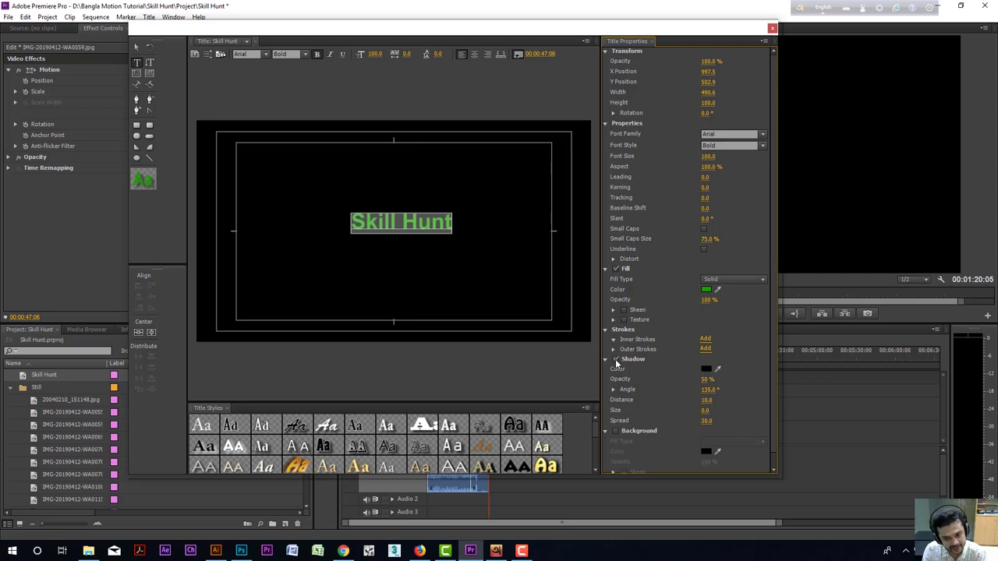
{"action": "left_click", "coordinate": [709, 370]}
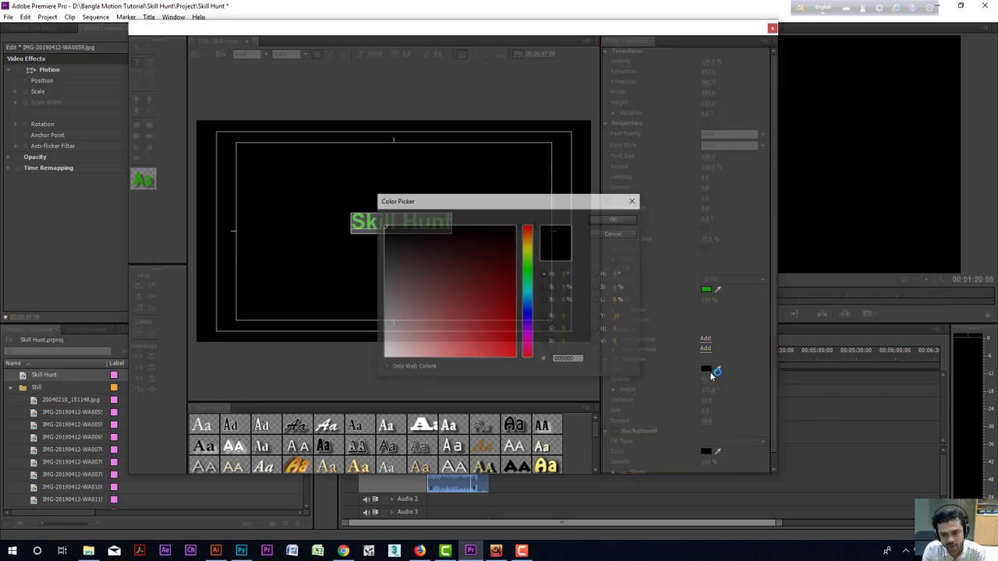
{"action": "left_click", "coordinate": [513, 357]}
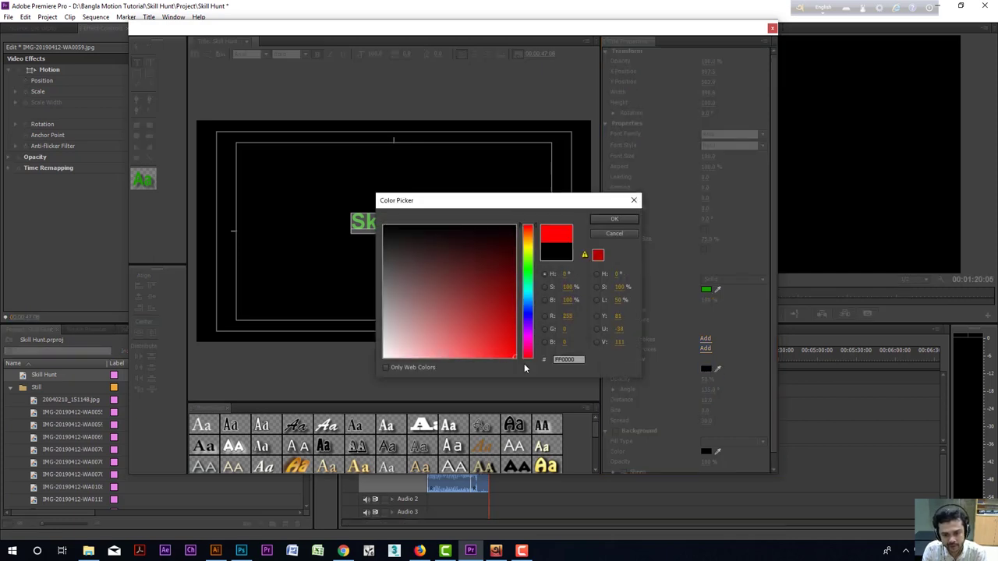
{"action": "left_click", "coordinate": [612, 220]}
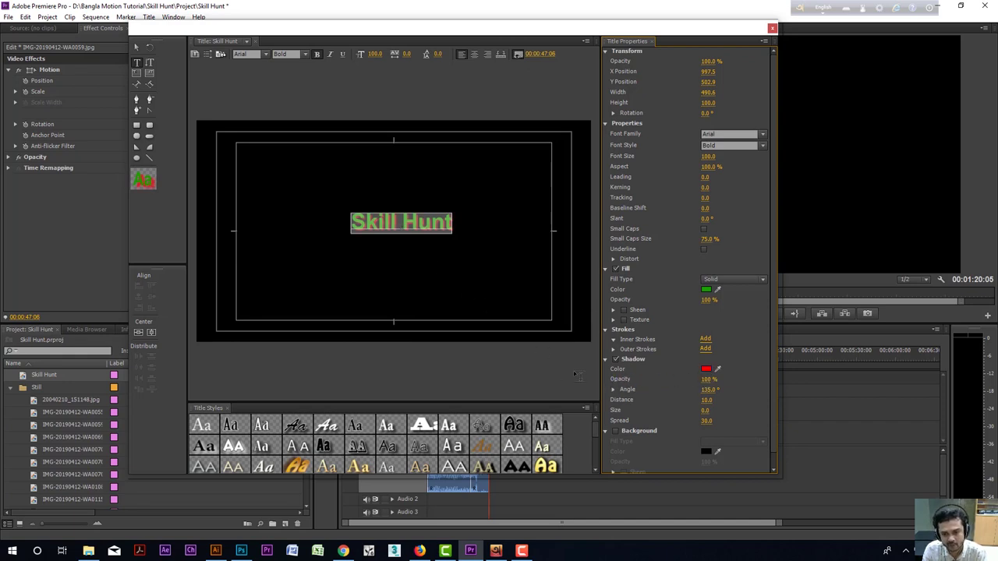
Try shadow angle and distance changes, undo them, and switch the shadow off.
{"action": "left_click_drag", "start_coordinate": [707, 389], "coordinate": [341, 222]}
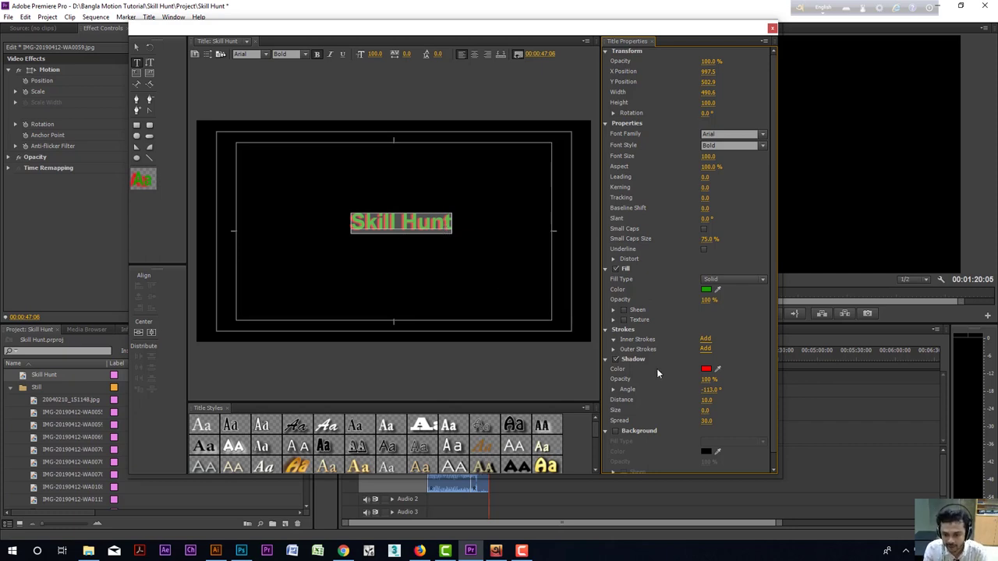
{"action": "key", "text": "ctrl+z"}
{"action": "key", "text": "ctrl+z"}
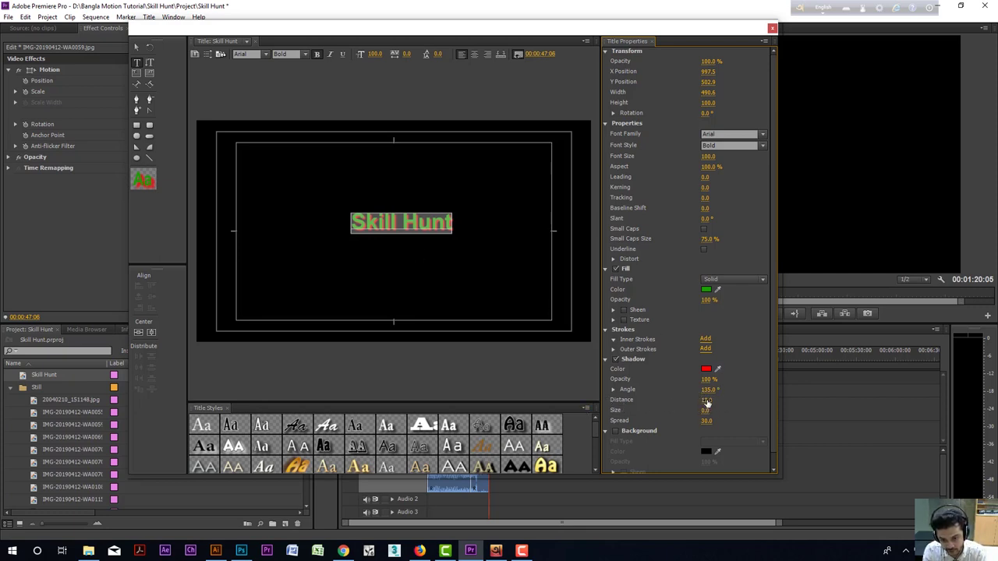
{"action": "mouse_move", "coordinate": [706, 401]}
{"action": "left_mouse_down"}
{"action": "mouse_move", "coordinate": [756, 401]}
{"action": "mouse_move", "coordinate": [662, 389]}
{"action": "mouse_move", "coordinate": [703, 389]}
{"action": "mouse_move", "coordinate": [667, 389]}
{"action": "mouse_move", "coordinate": [702, 394]}
{"action": "mouse_move", "coordinate": [666, 418]}
{"action": "mouse_move", "coordinate": [621, 418]}
{"action": "mouse_move", "coordinate": [721, 410]}
{"action": "left_mouse_up"}
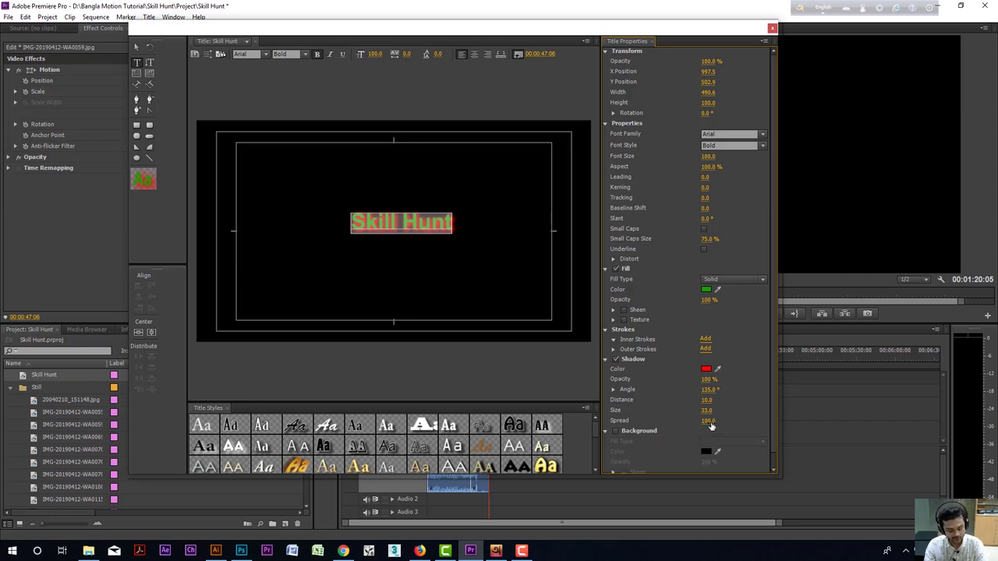
{"action": "key", "text": "ctrl+z"}
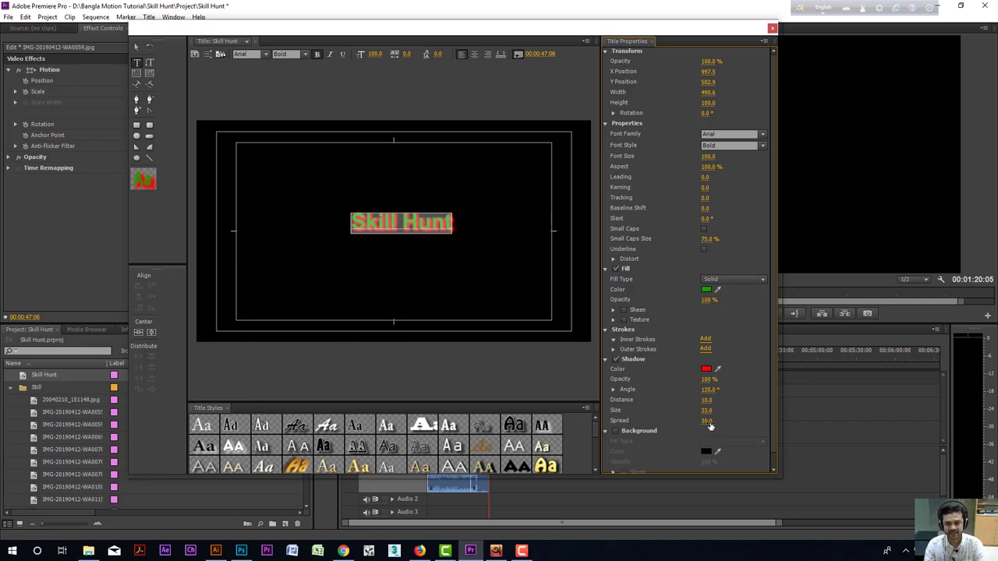
{"action": "left_click", "coordinate": [616, 360]}
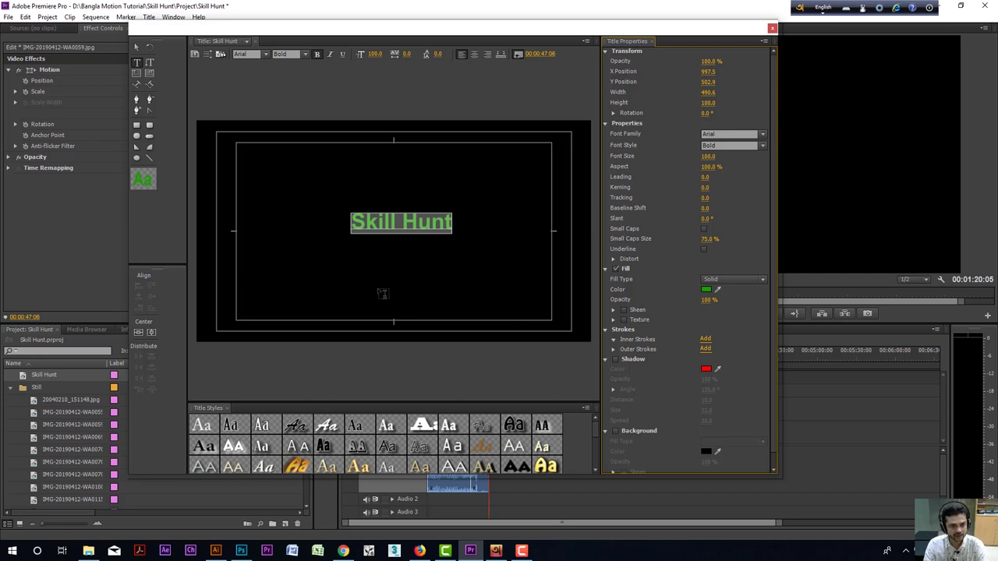
Select the Skill text and enlarge the title editor window.
{"action": "left_click_drag", "start_coordinate": [352, 221], "coordinate": [434, 241]}
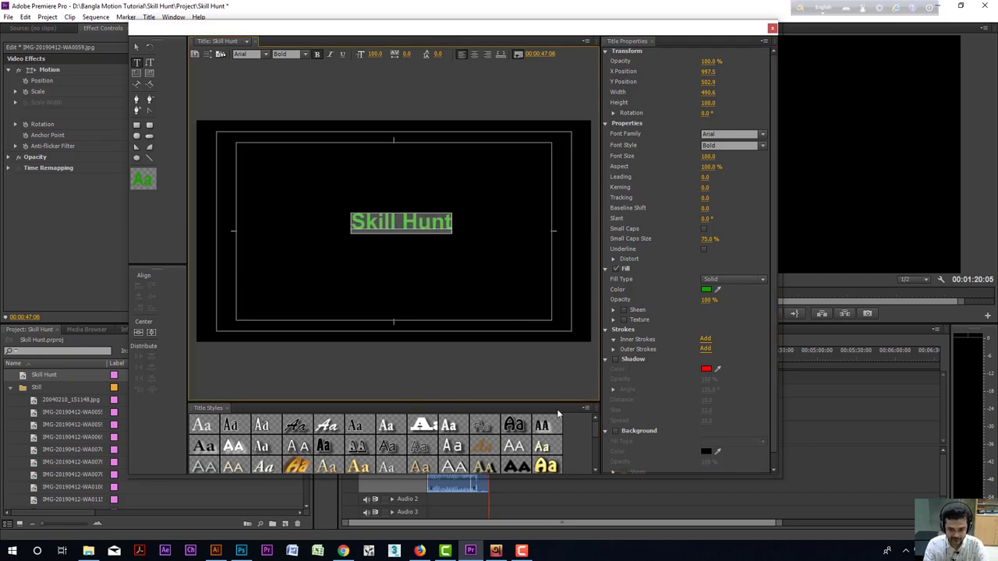
{"action": "scroll", "coordinate": [596, 437], "scroll_direction": "down", "scroll_amount": 2}
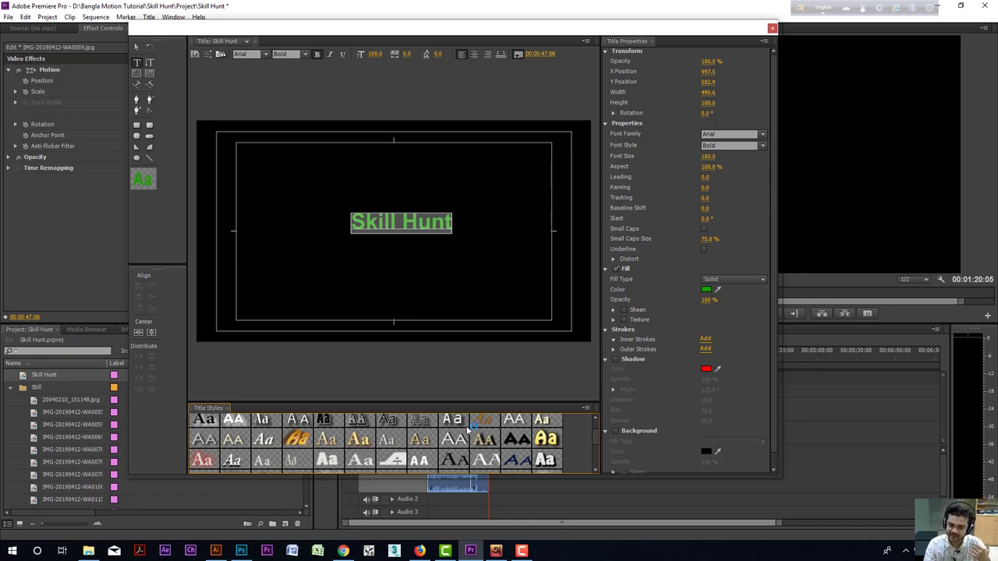
{"action": "left_click_drag", "start_coordinate": [778, 477], "coordinate": [792, 505]}
{"action": "scroll", "coordinate": [433, 468], "scroll_direction": "up", "scroll_amount": 1}
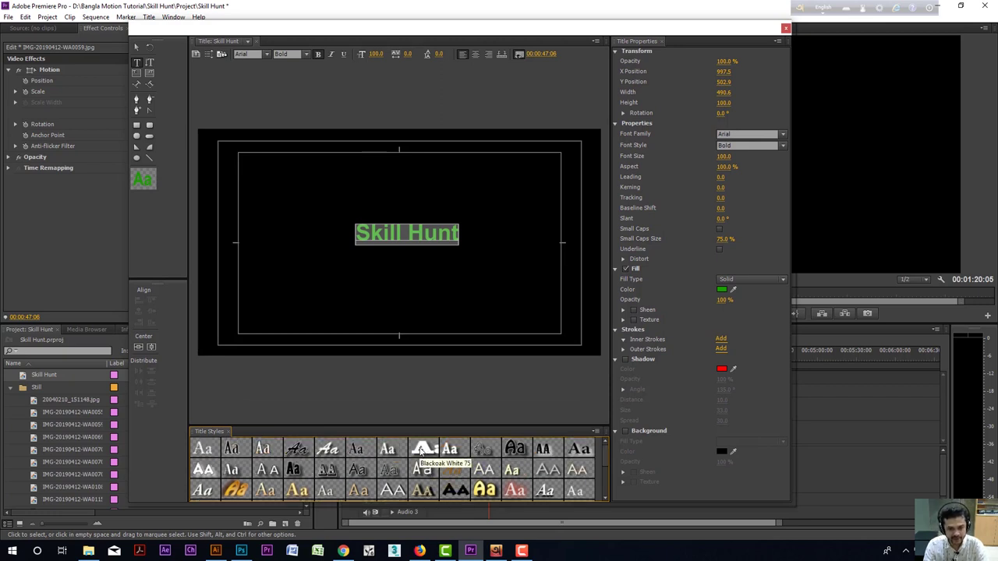
Try Blackoak White 75, yellow Hobo Std and orange gradient styles, then revert to green Arial Bold.
{"action": "left_click", "coordinate": [423, 451]}
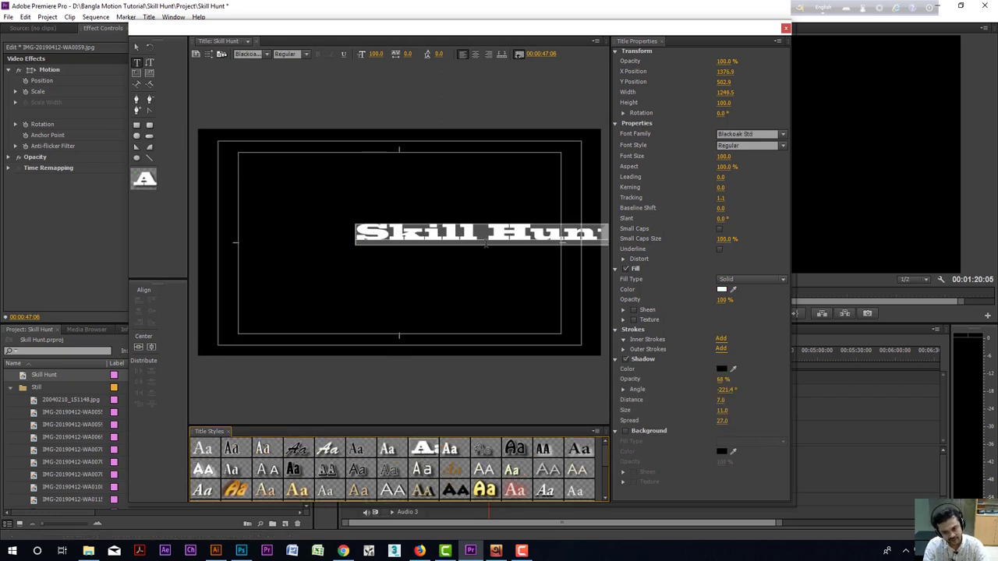
{"action": "scroll", "coordinate": [605, 451], "scroll_direction": "down", "scroll_amount": 1}
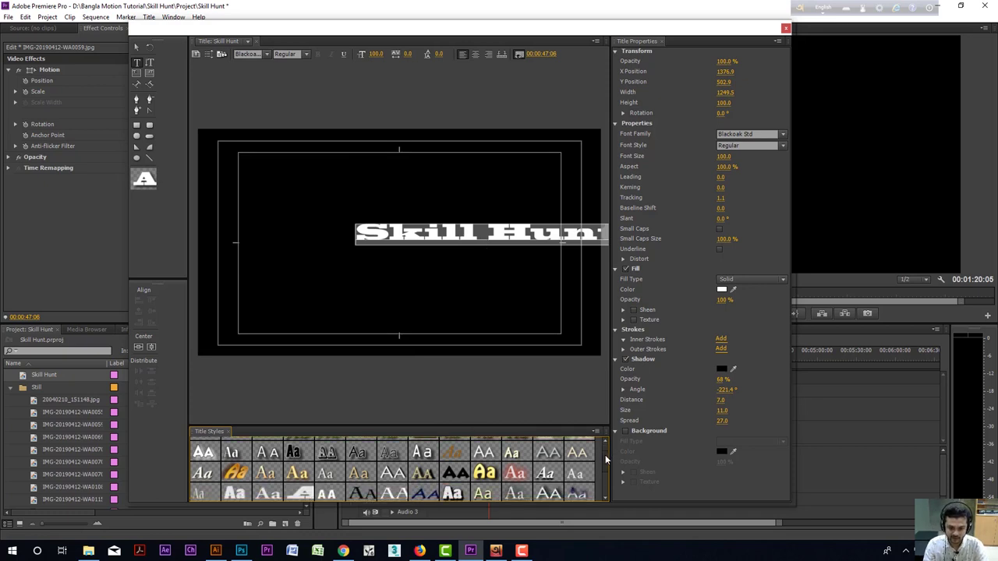
{"action": "left_click", "coordinate": [481, 467]}
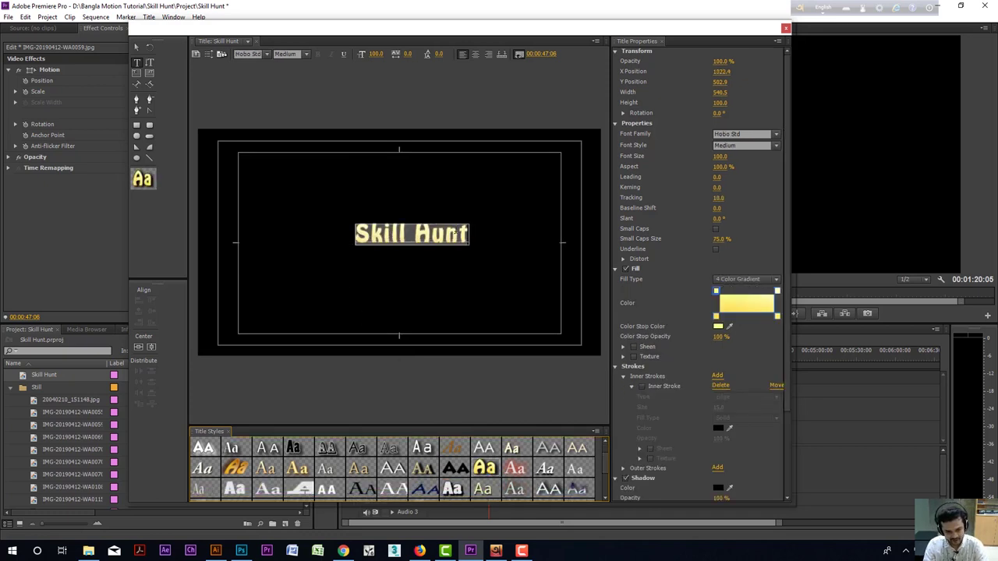
{"action": "left_click", "coordinate": [237, 468]}
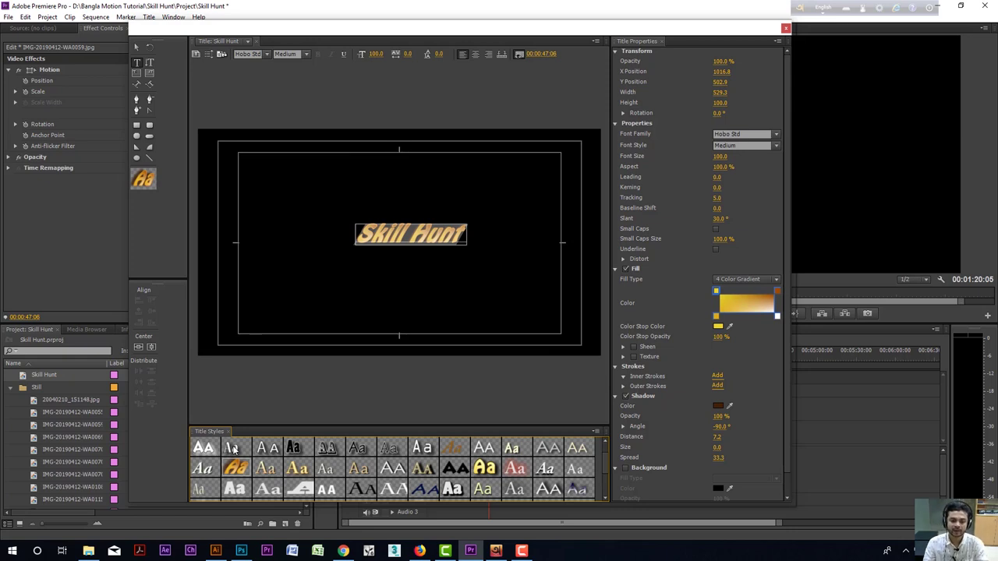
{"action": "key", "text": "ctrl+z"}
{"action": "key", "text": "ctrl+z"}
{"action": "key", "text": "ctrl+z"}
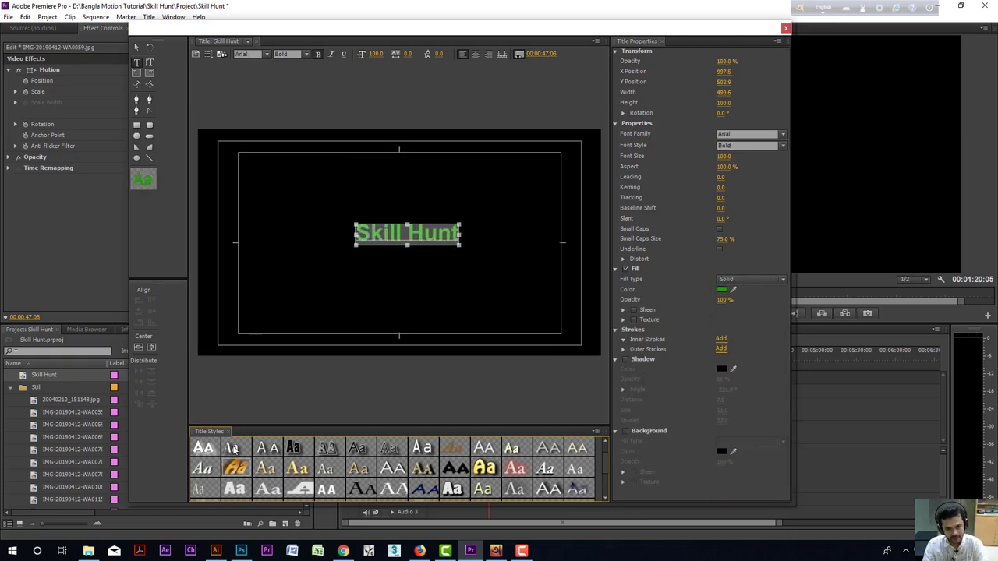
{"action": "left_click", "coordinate": [400, 261]}
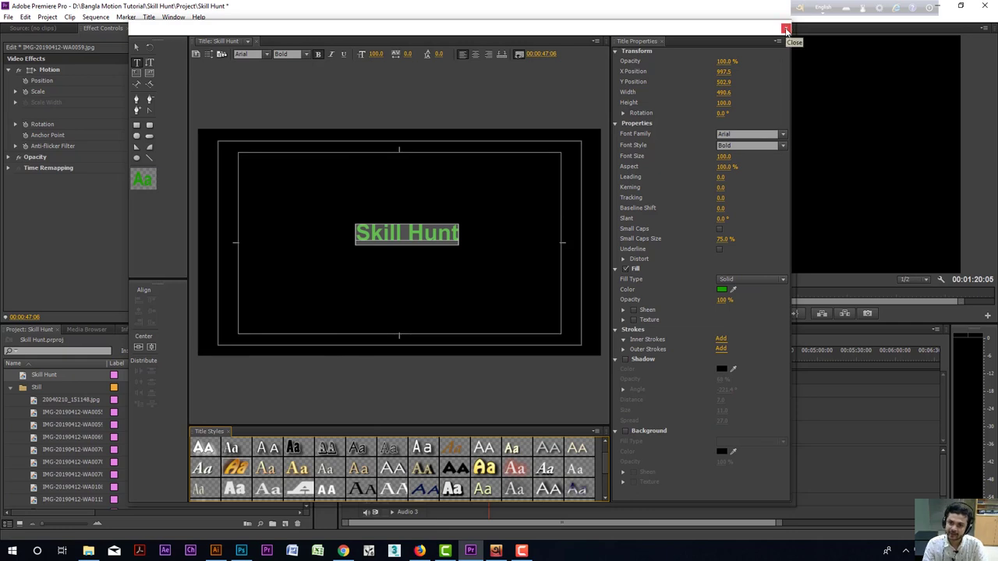
Close the title editor, collapse the Still folder and fit the whole sequence in the timeline.
{"action": "left_click", "coordinate": [785, 30]}
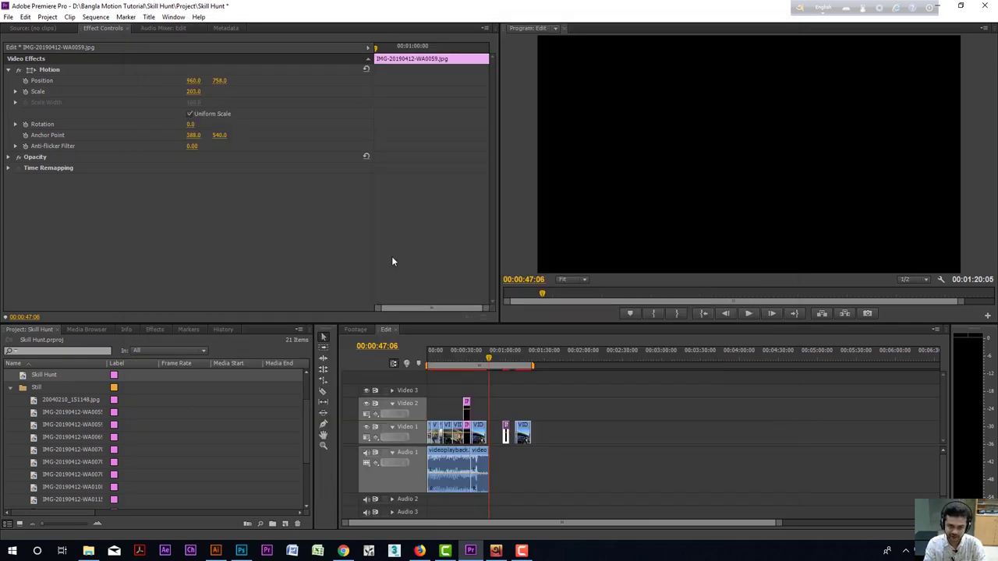
{"action": "left_click", "coordinate": [19, 330]}
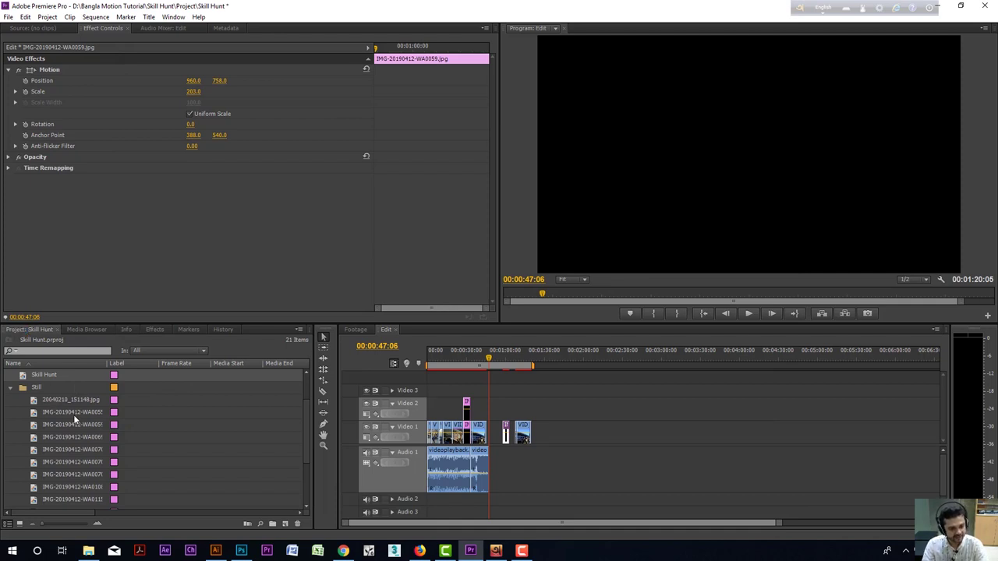
{"action": "scroll", "coordinate": [78, 429], "scroll_direction": "up", "scroll_amount": 2}
{"action": "left_click", "coordinate": [11, 437]}
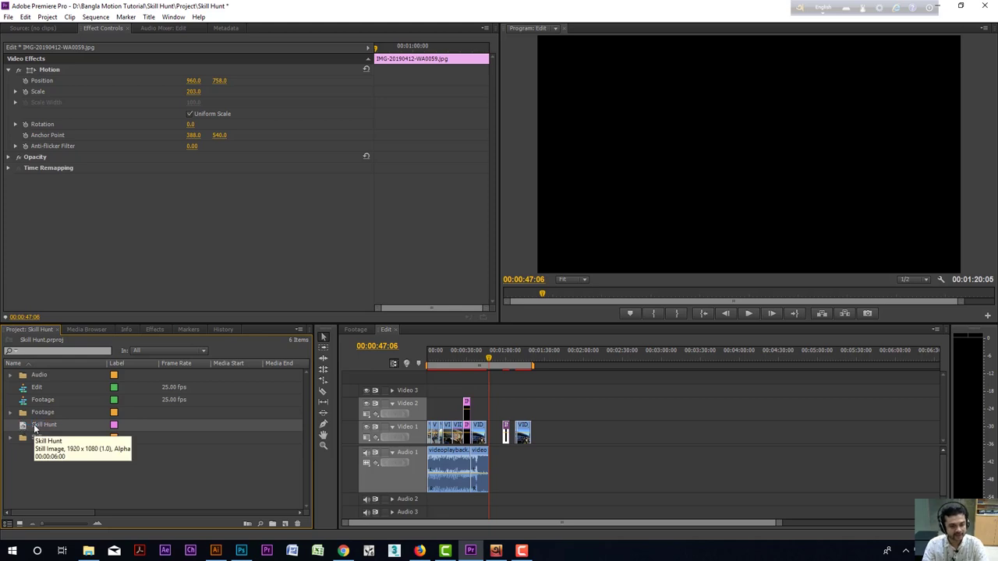
{"action": "left_click", "coordinate": [534, 404]}
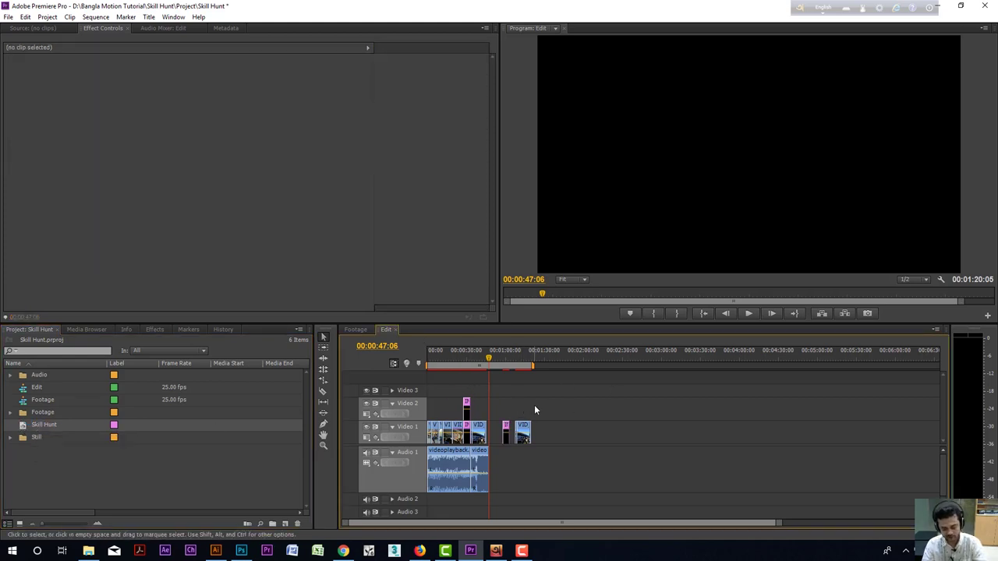
{"action": "key", "text": "backslash"}
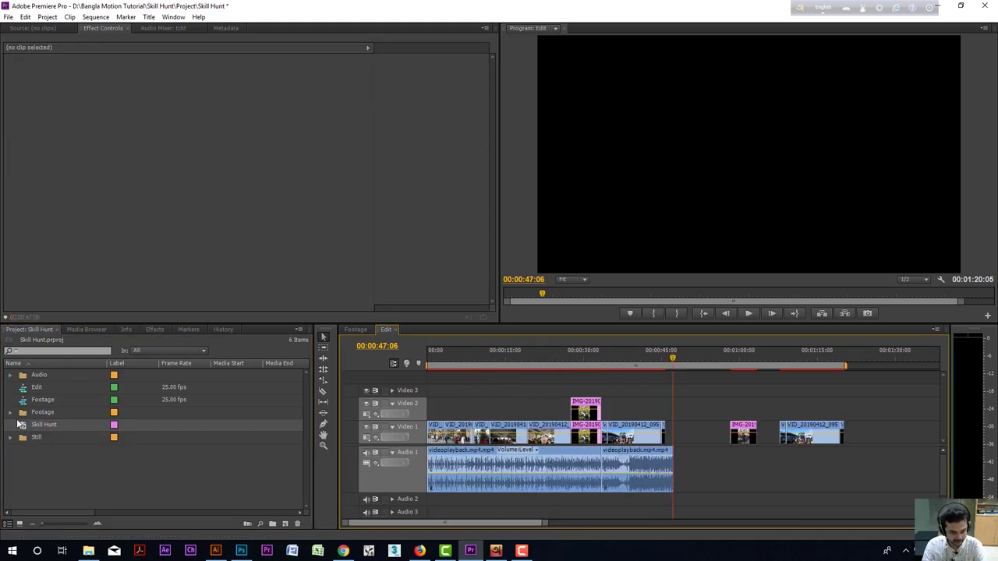
Drop the Skill Hunt title onto Video 1 at the playhead, against the video clip.
{"action": "left_click", "coordinate": [138, 445]}
{"action": "left_click_drag", "start_coordinate": [592, 465], "coordinate": [680, 444]}
{"action": "key", "text": "="}
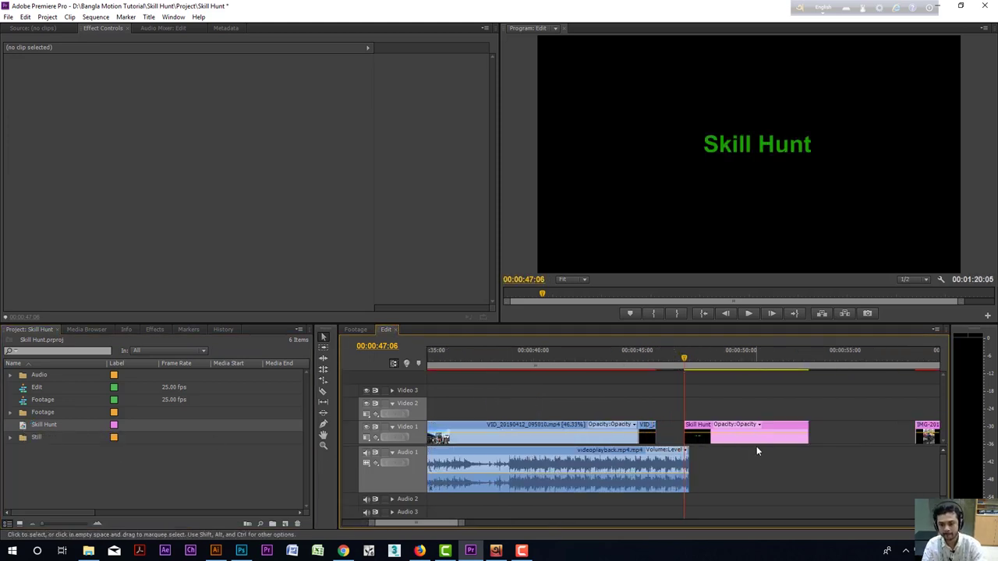
{"action": "left_click_drag", "start_coordinate": [748, 446], "coordinate": [720, 446]}
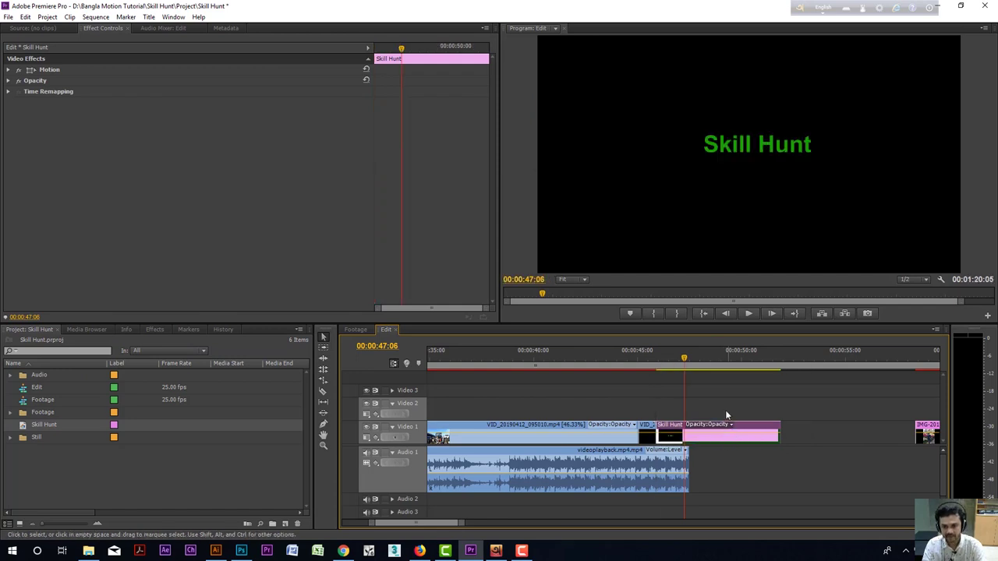
{"action": "left_click_drag", "start_coordinate": [685, 359], "coordinate": [705, 360]}
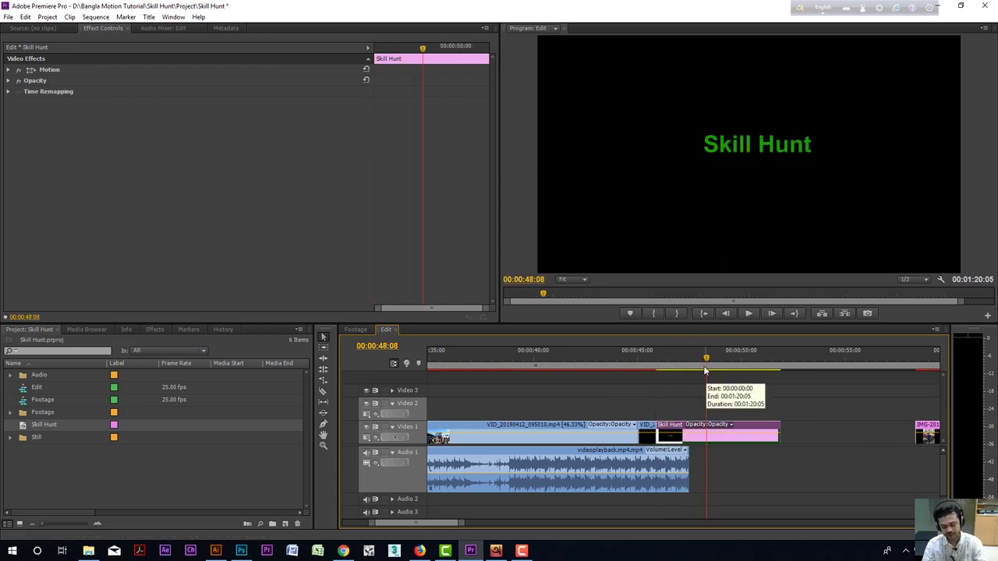
{"action": "key", "text": "minus"}
{"action": "key", "text": "minus"}
Shift the footage and linked audio later and slide the title clip just ahead of it.
{"action": "left_click", "coordinate": [474, 473]}
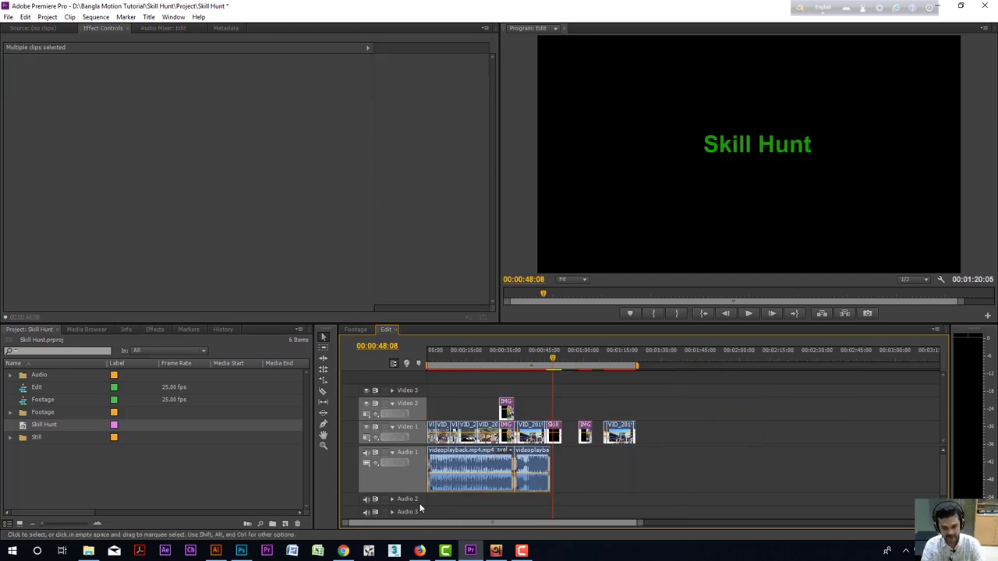
{"action": "left_click_drag", "start_coordinate": [474, 470], "coordinate": [563, 470]}
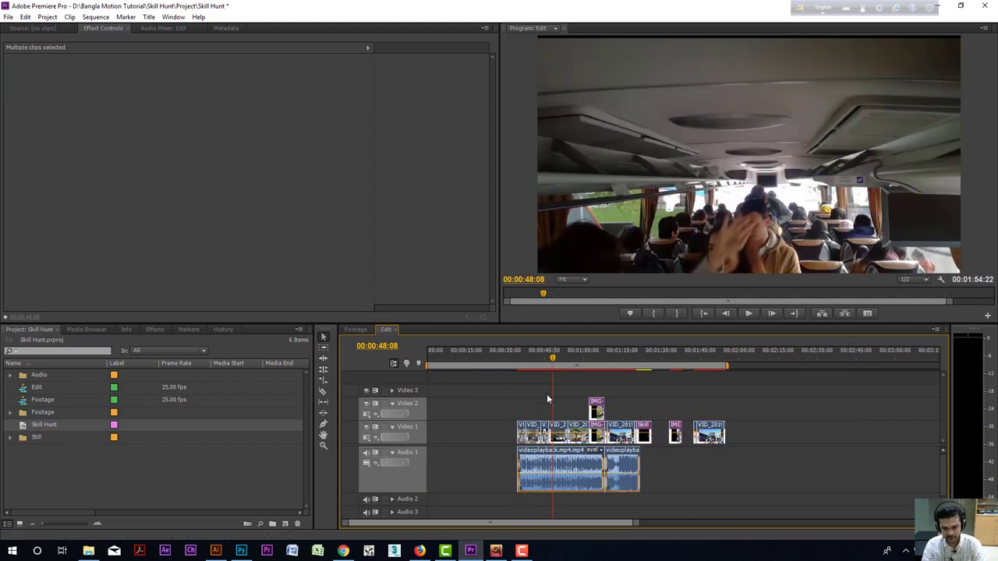
{"action": "left_click", "coordinate": [522, 398]}
{"action": "key", "text": "equal"}
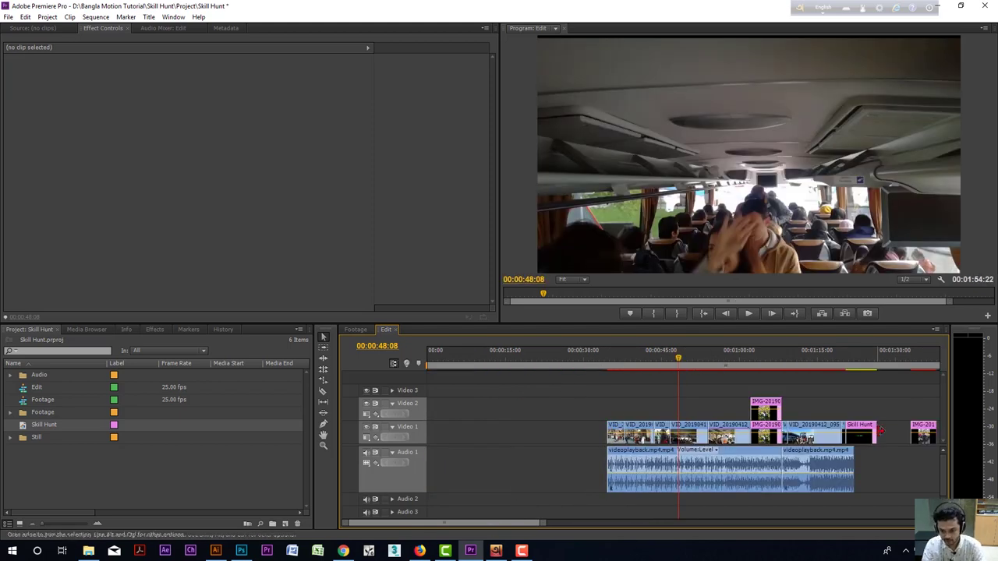
{"action": "left_click_drag", "start_coordinate": [864, 446], "coordinate": [600, 442]}
{"action": "left_click_drag", "start_coordinate": [602, 360], "coordinate": [591, 360]}
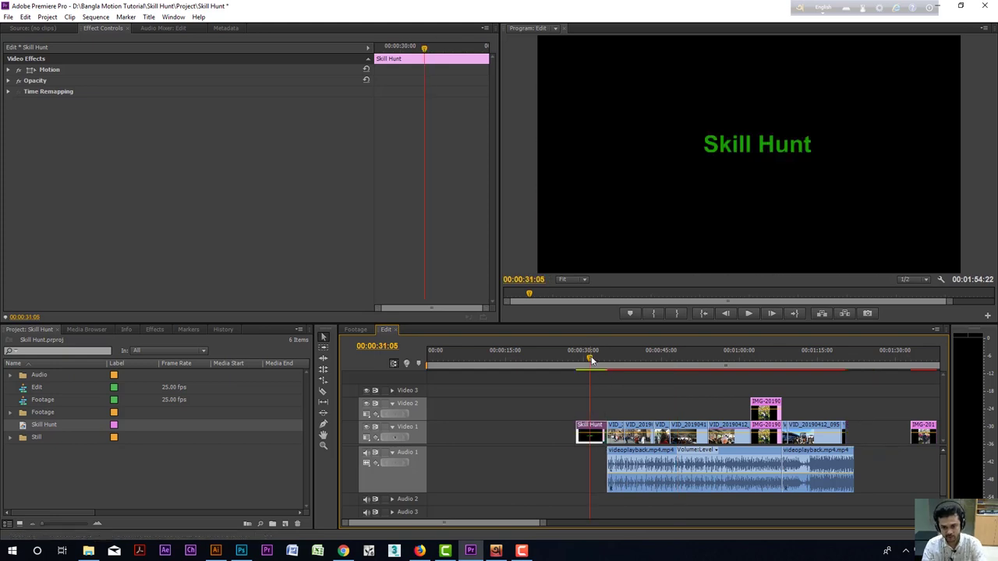
{"action": "key", "text": "equal"}
{"action": "key", "text": "equal"}
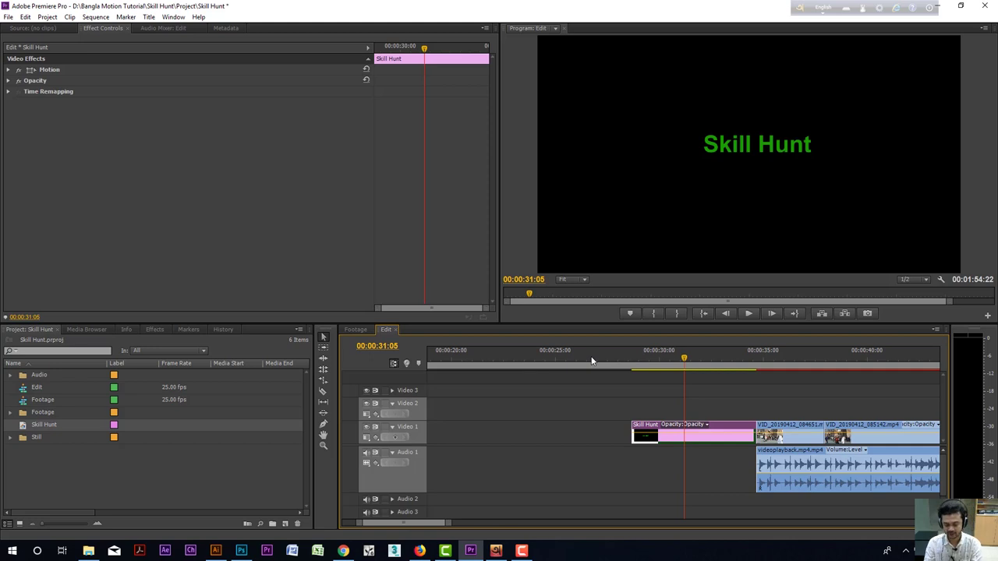
{"action": "left_click_drag", "start_coordinate": [722, 439], "coordinate": [706, 441]}
{"action": "key", "text": "Up"}
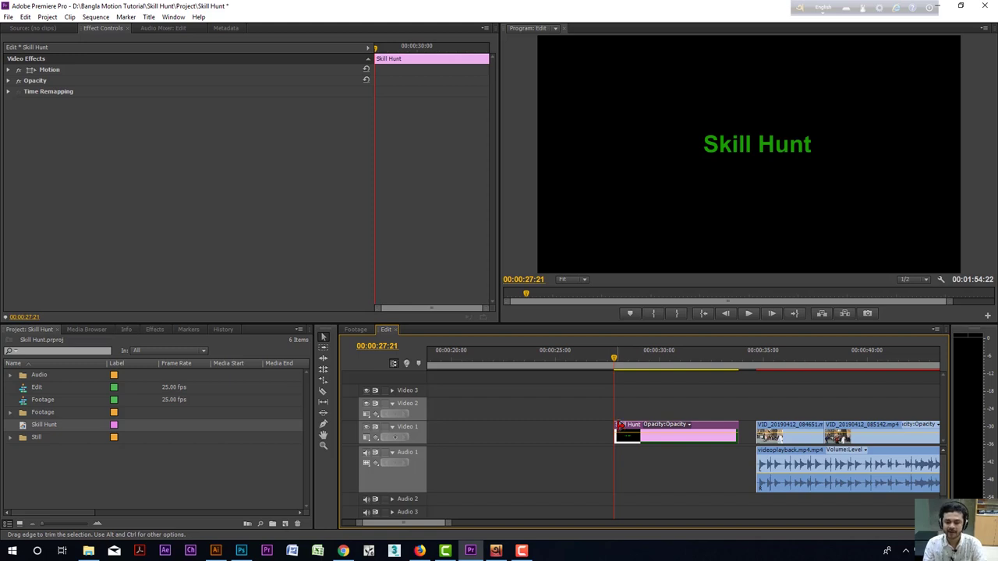
Add a default Cross Dissolve to the Skill Hunt clip's start and preview the fade-in.
{"action": "right_click", "coordinate": [620, 427]}
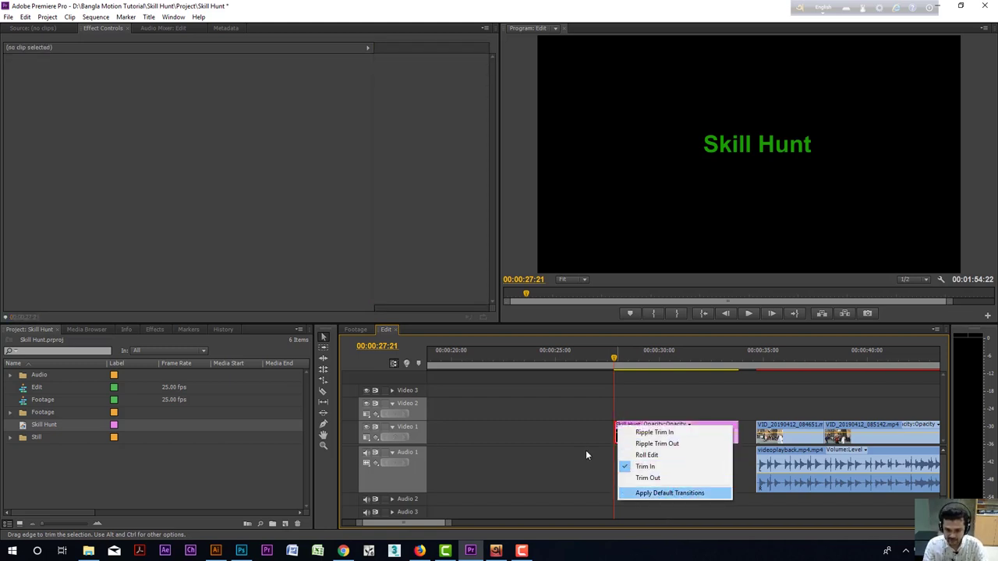
{"action": "left_click", "coordinate": [553, 430]}
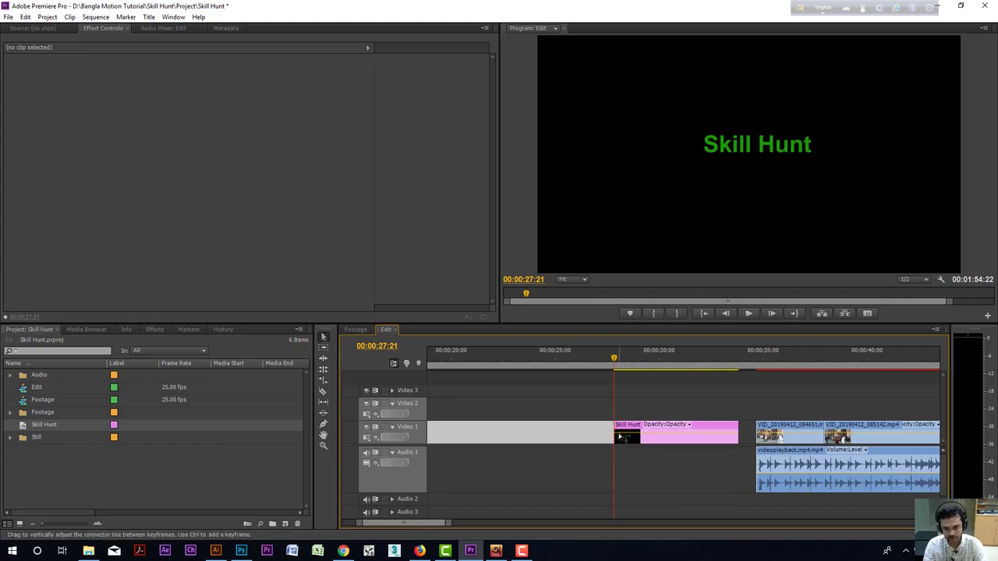
{"action": "right_click", "coordinate": [661, 441]}
{"action": "right_click", "coordinate": [616, 431]}
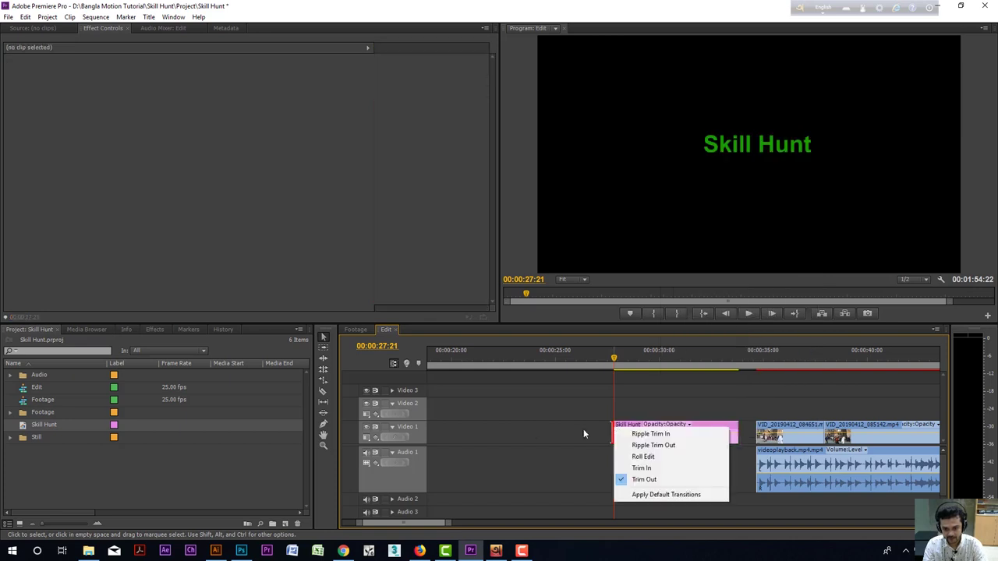
{"action": "left_click", "coordinate": [578, 434]}
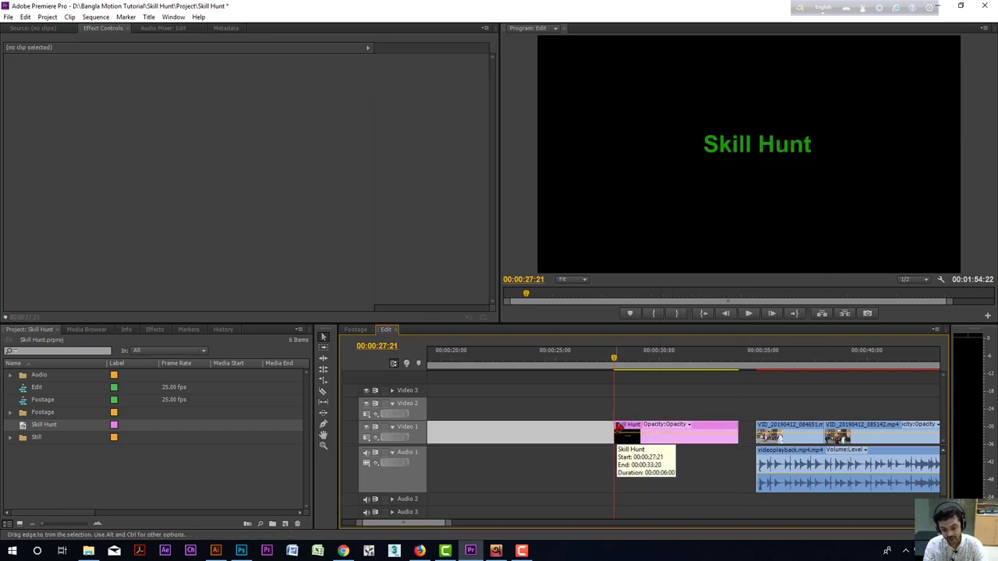
{"action": "right_click", "coordinate": [619, 427]}
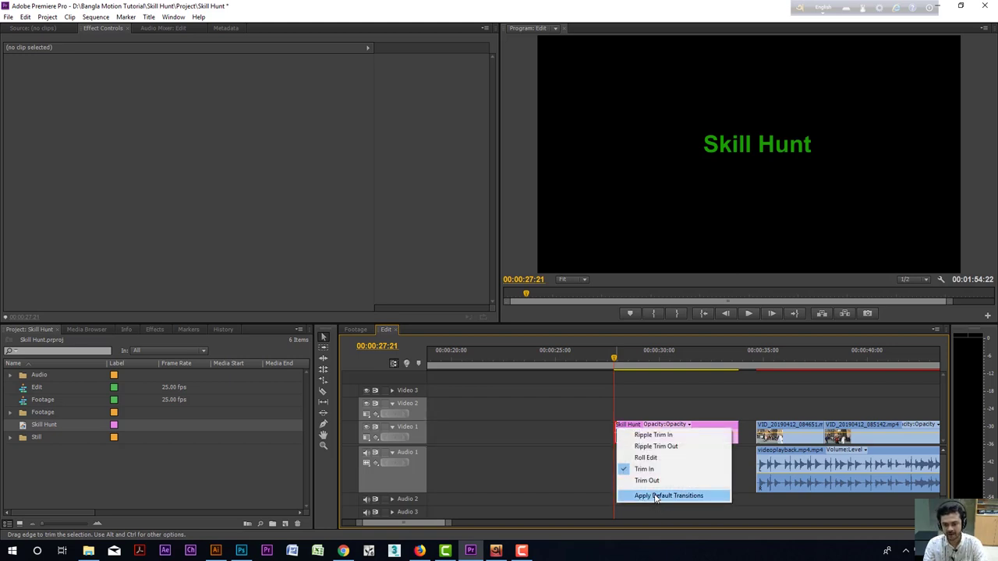
{"action": "left_click", "coordinate": [695, 495]}
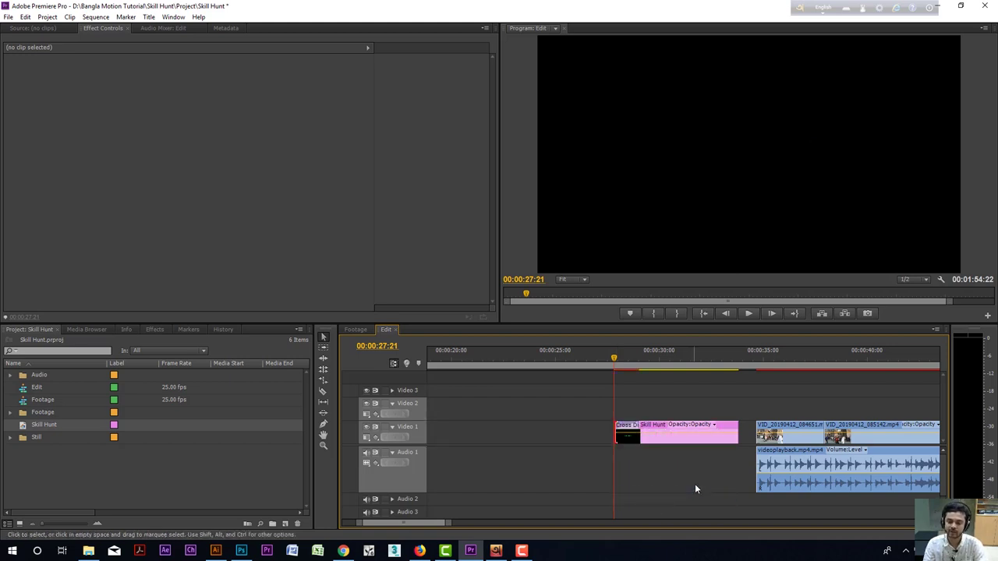
{"action": "key", "text": "space"}
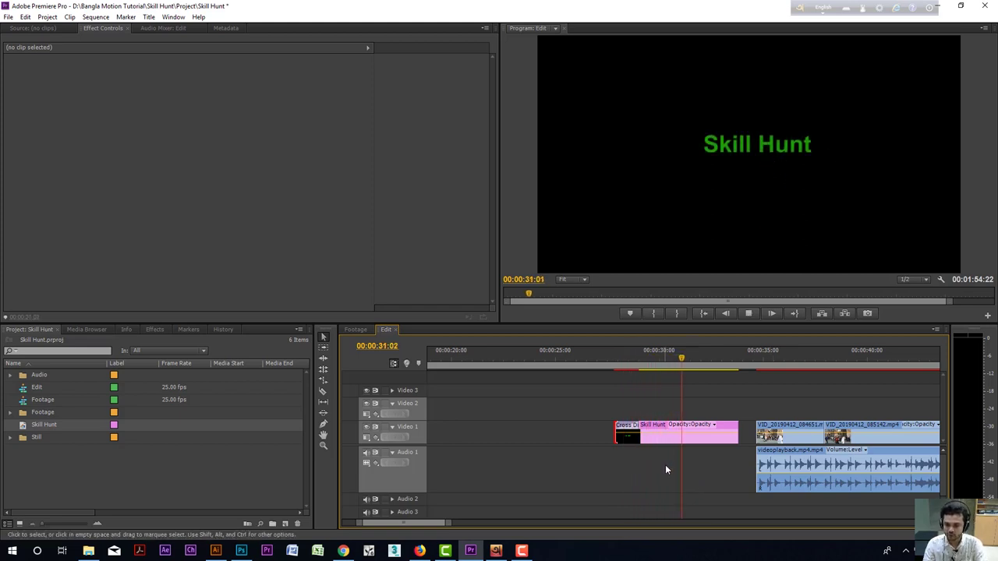
{"action": "key", "text": "space"}
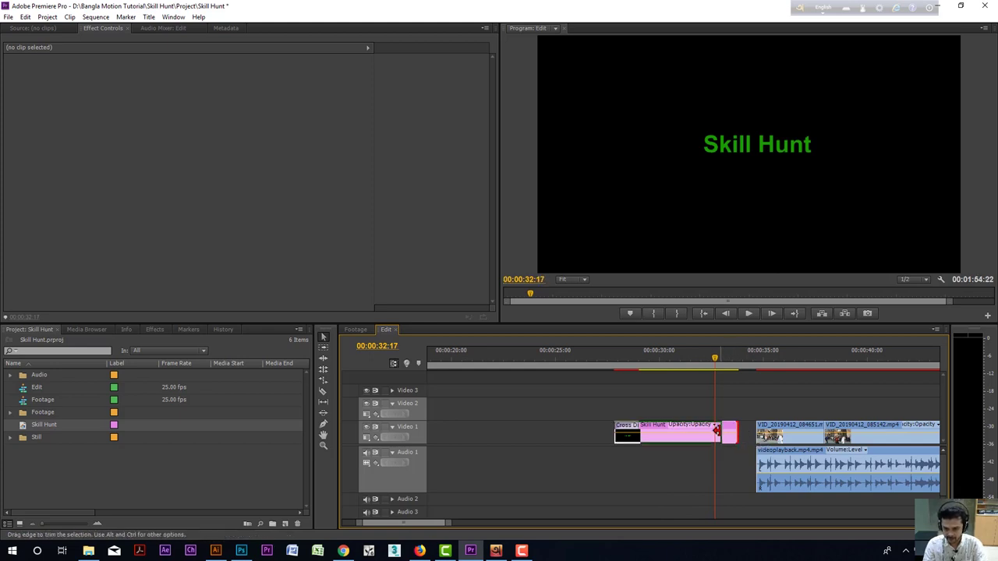
Shorten the title clip's end and add a default Cross Dissolve there.
{"action": "left_click_drag", "start_coordinate": [732, 428], "coordinate": [717, 427]}
{"action": "right_click", "coordinate": [717, 431]}
{"action": "left_click", "coordinate": [765, 498]}
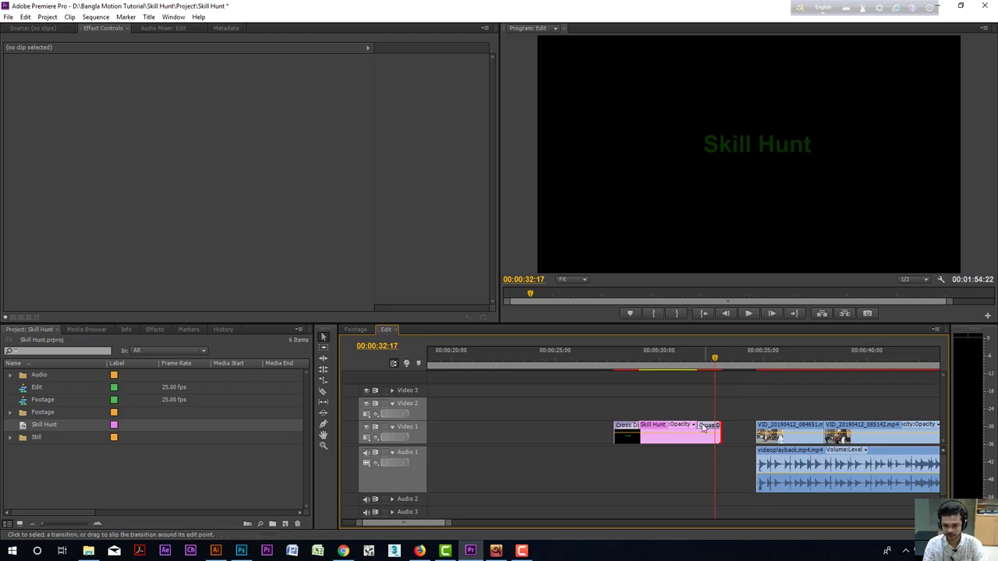
{"action": "key", "text": "Down"}
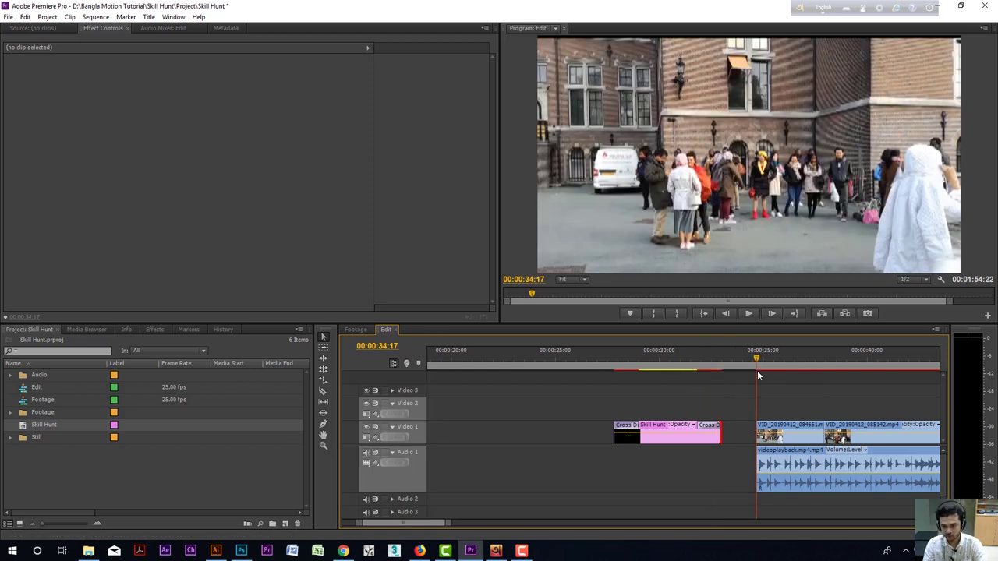
{"action": "key", "text": "Up"}
{"action": "key", "text": "Down"}
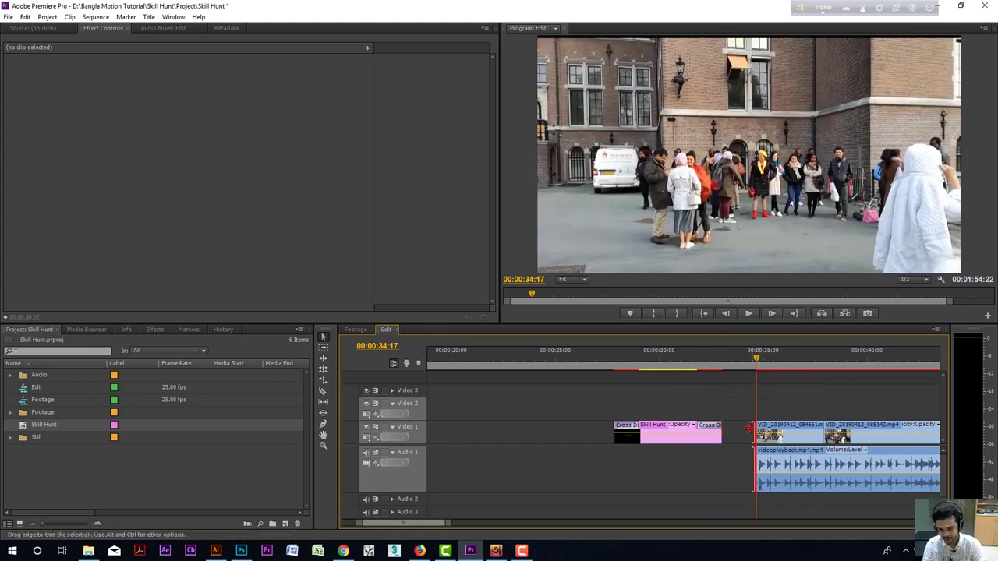
Add a Cross Dissolve at the next footage clip's start and park the playhead at 00:00:29:09.
{"action": "left_click", "coordinate": [750, 414]}
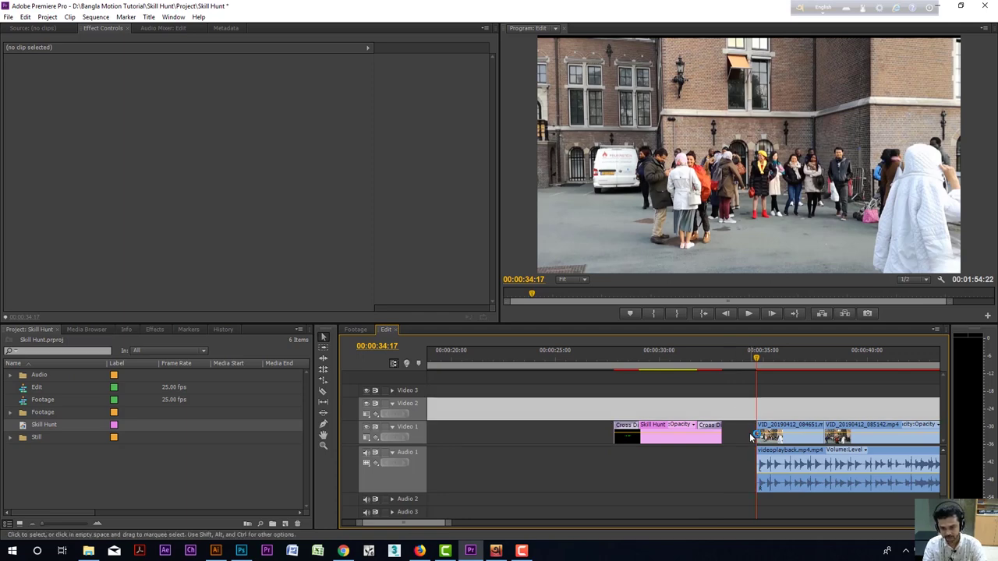
{"action": "right_click", "coordinate": [758, 427]}
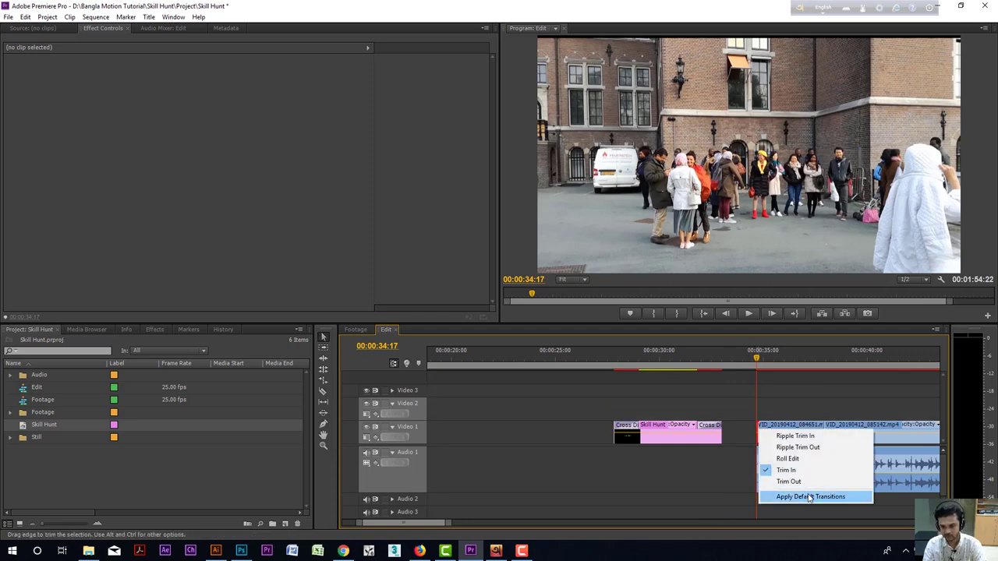
{"action": "left_click", "coordinate": [808, 496]}
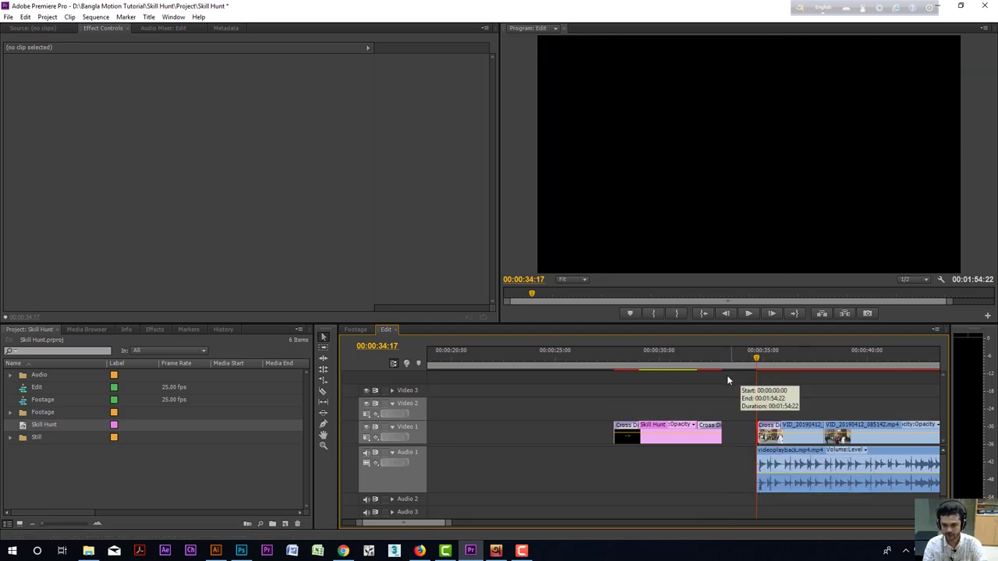
{"action": "left_click_drag", "start_coordinate": [615, 402], "coordinate": [735, 443]}
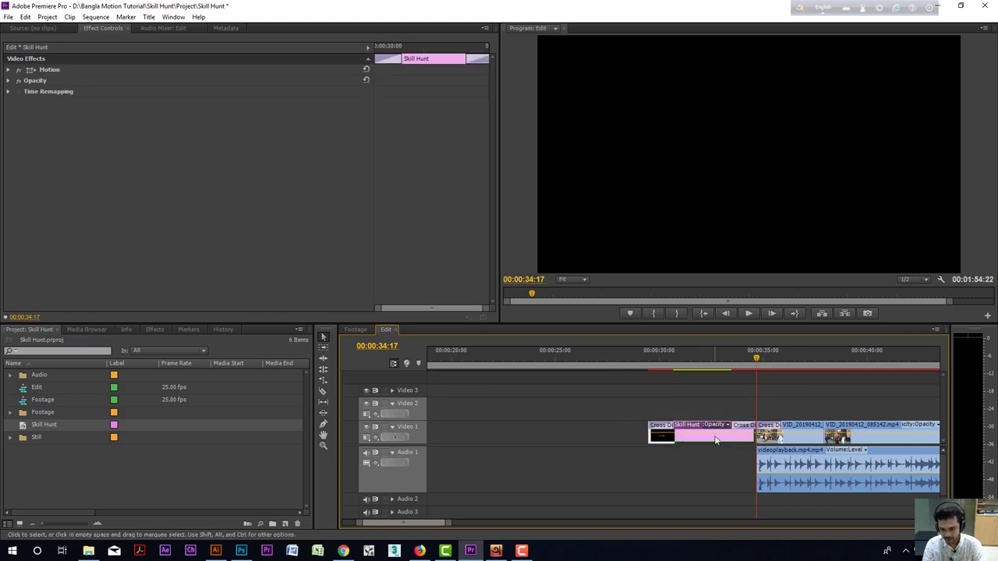
{"action": "left_click", "coordinate": [645, 359]}
Play back the title transitions, park the playhead at 00:02:18:20 and save the project.
{"action": "key", "text": "space"}
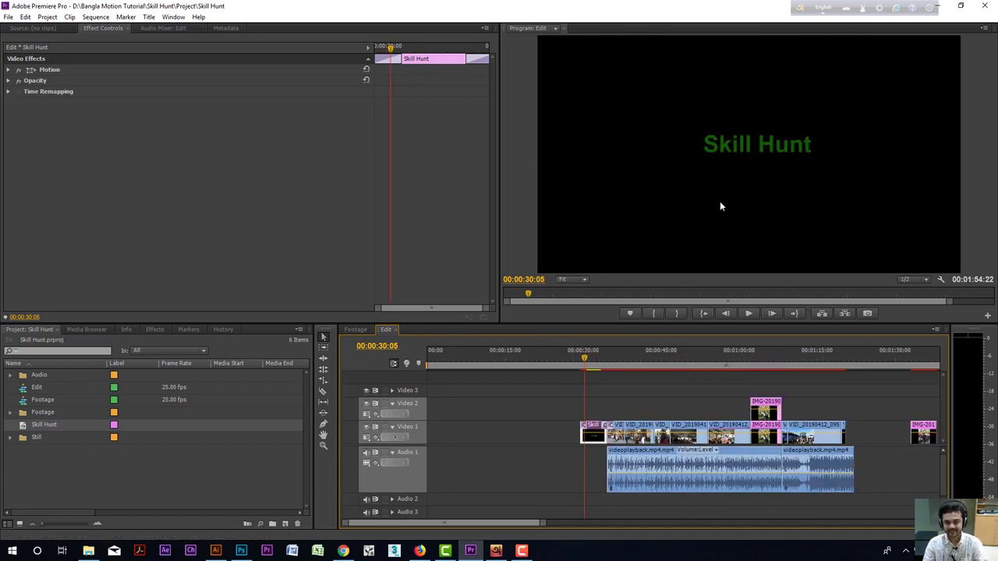
{"action": "left_click", "coordinate": [148, 17]}
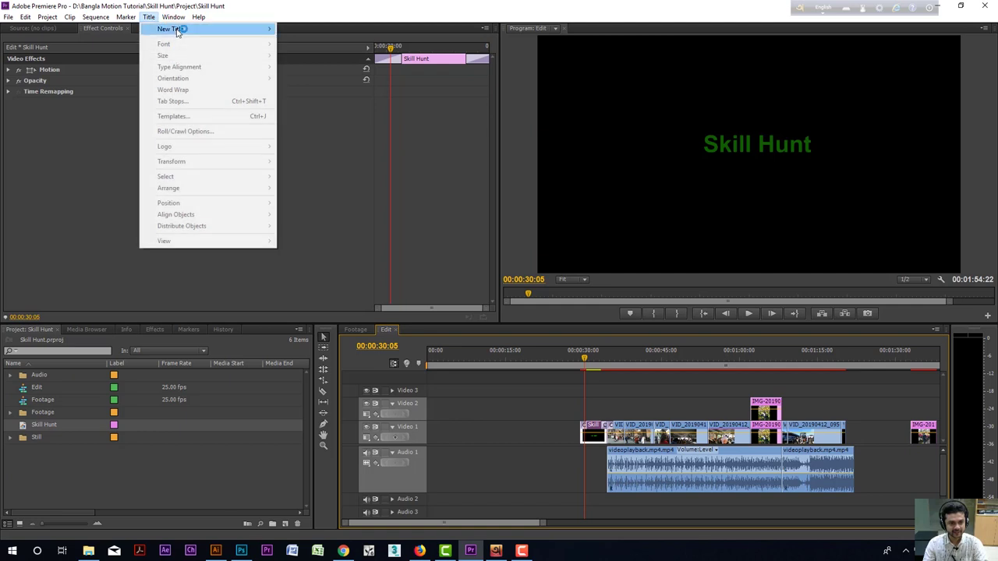
{"action": "mouse_move", "coordinate": [177, 31]}
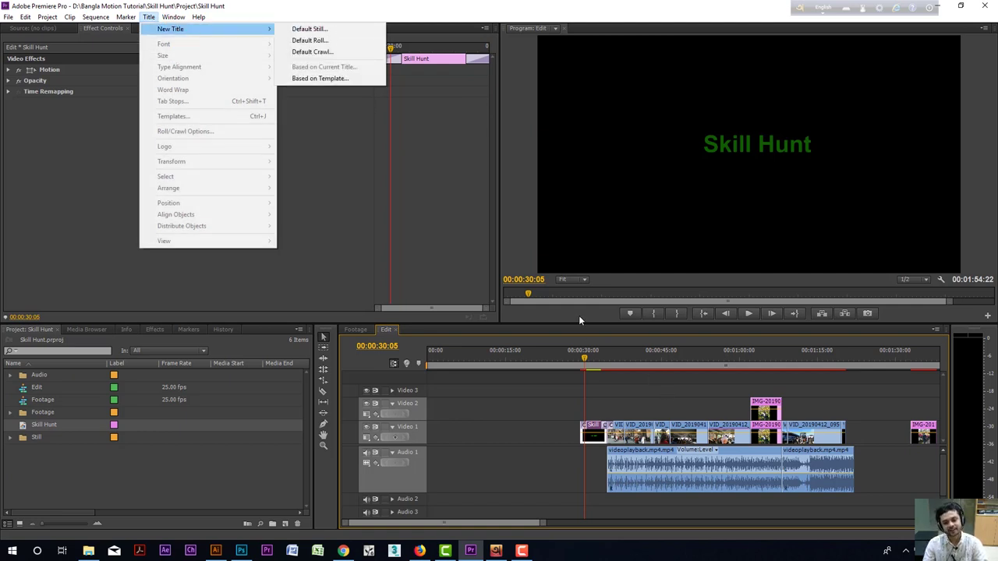
{"action": "left_click", "coordinate": [566, 395]}
{"action": "key", "text": "minus"}
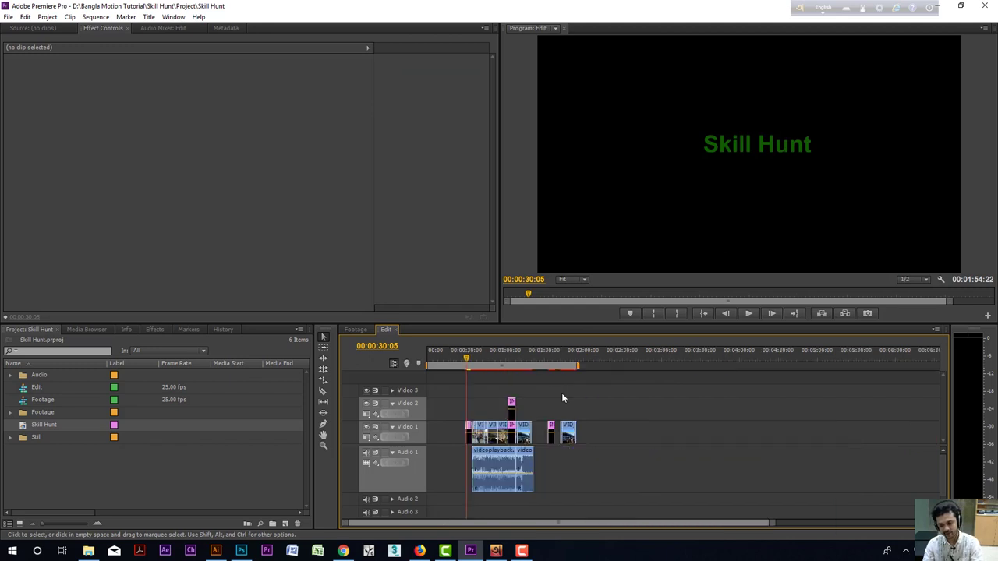
{"action": "left_click", "coordinate": [609, 359]}
{"action": "key", "text": "ctrl+s"}
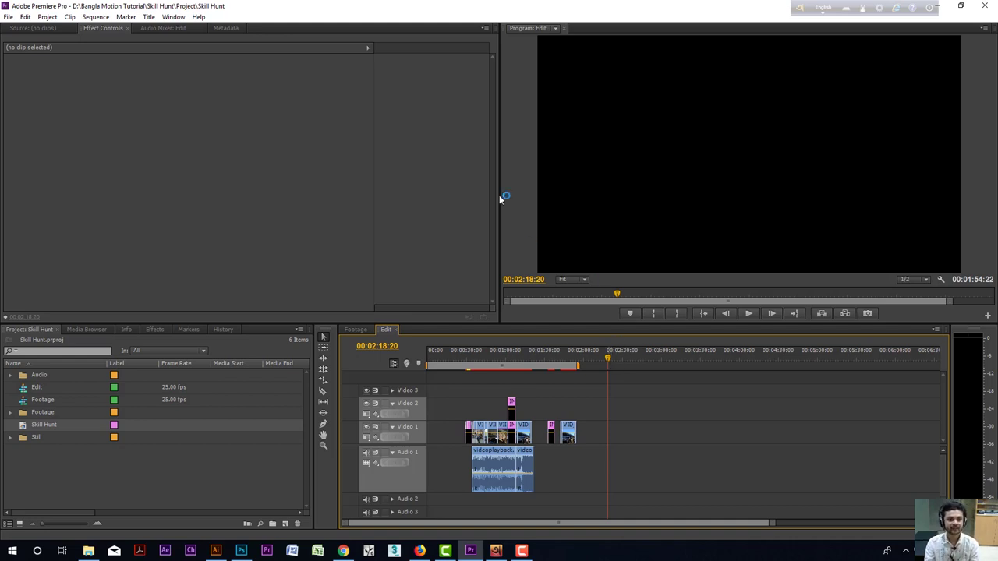
Start a new Default Roll title, bringing up the 1920×1080 New Title dialog.
{"action": "left_click", "coordinate": [148, 17]}
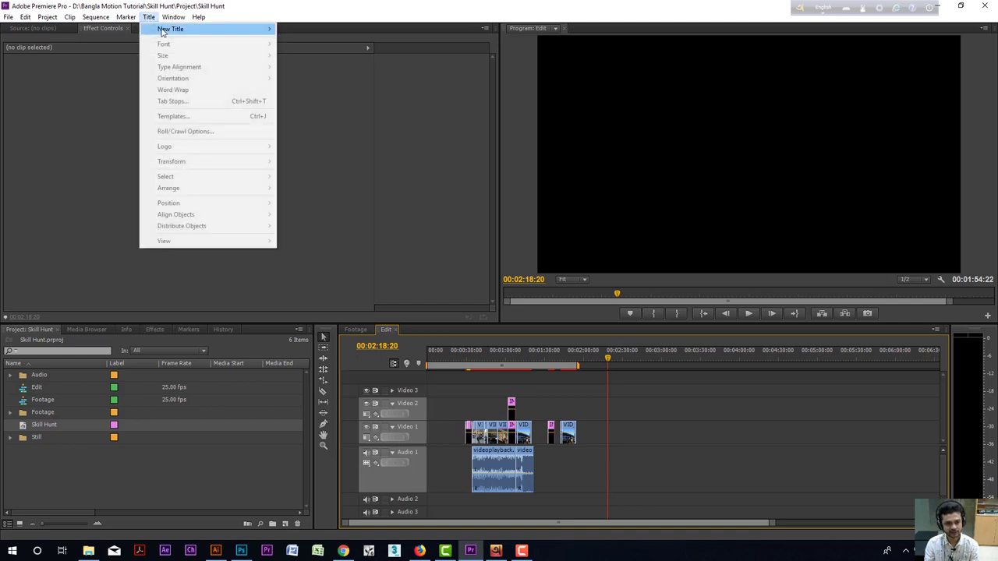
{"action": "mouse_move", "coordinate": [165, 32]}
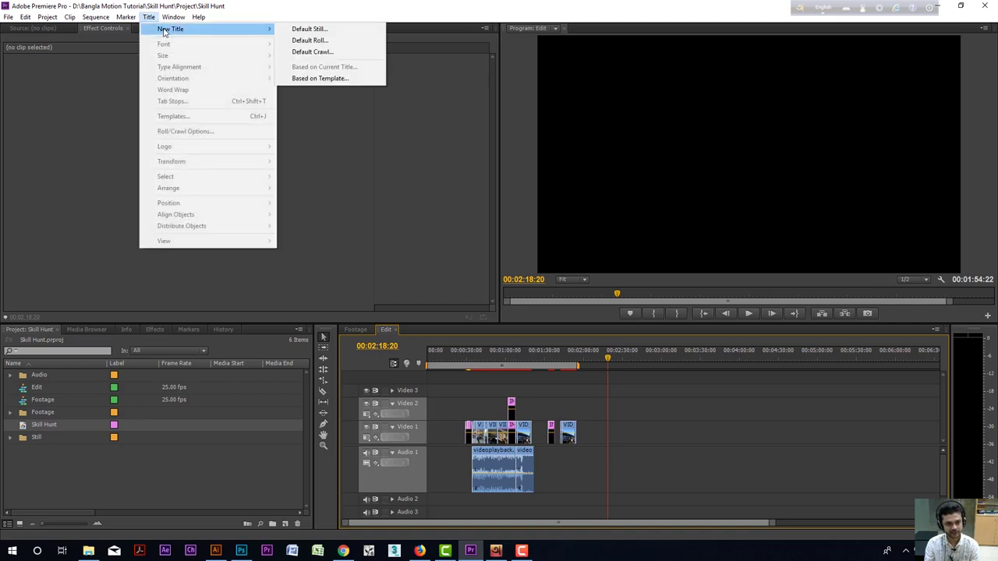
{"action": "left_click", "coordinate": [311, 42]}
{"action": "left_click_drag", "start_coordinate": [489, 219], "coordinate": [646, 205]}
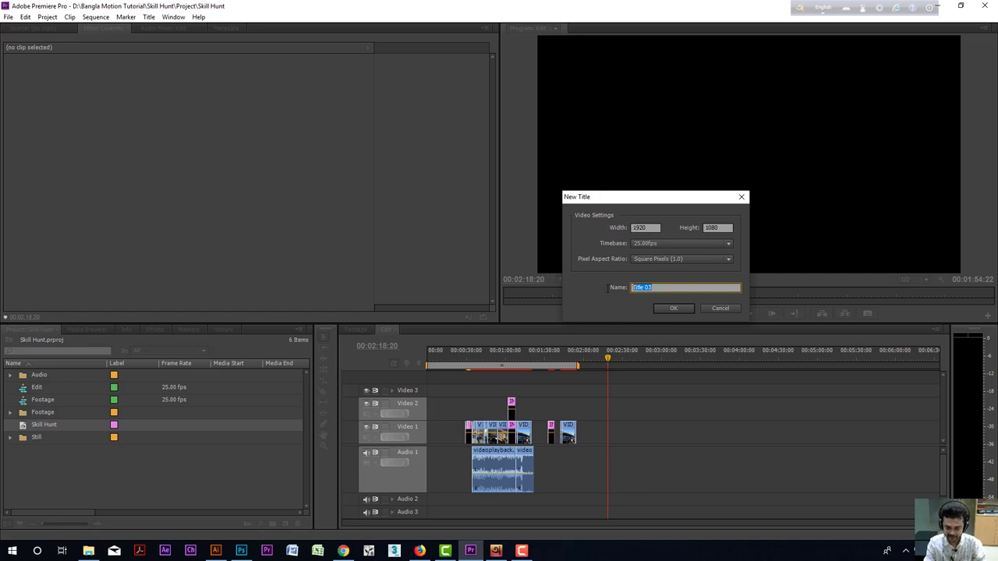
Create the rolling title named 'Film', then bring up the BBC credits PDF in Chrome.
{"action": "type", "text": "Film"}
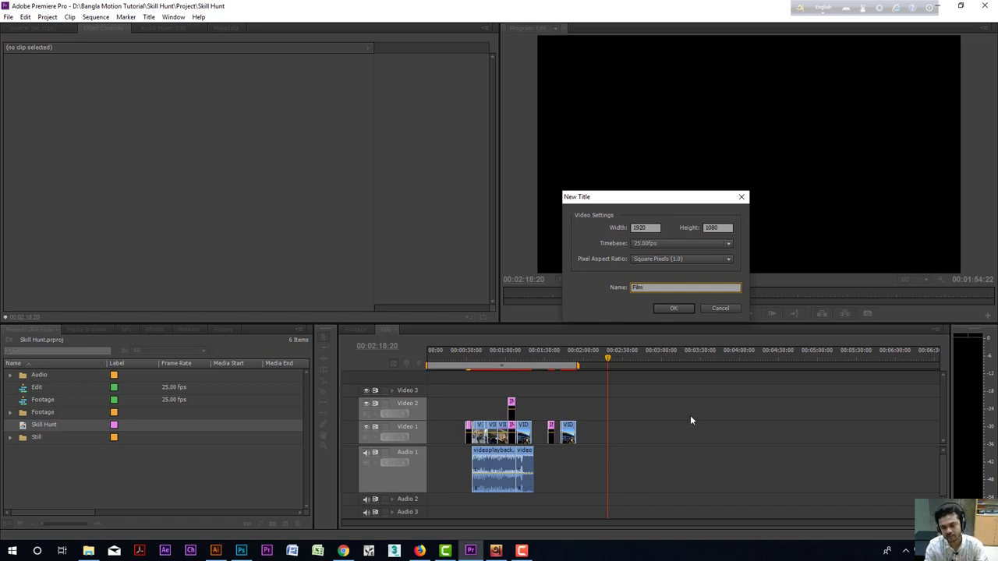
{"action": "left_click", "coordinate": [684, 307]}
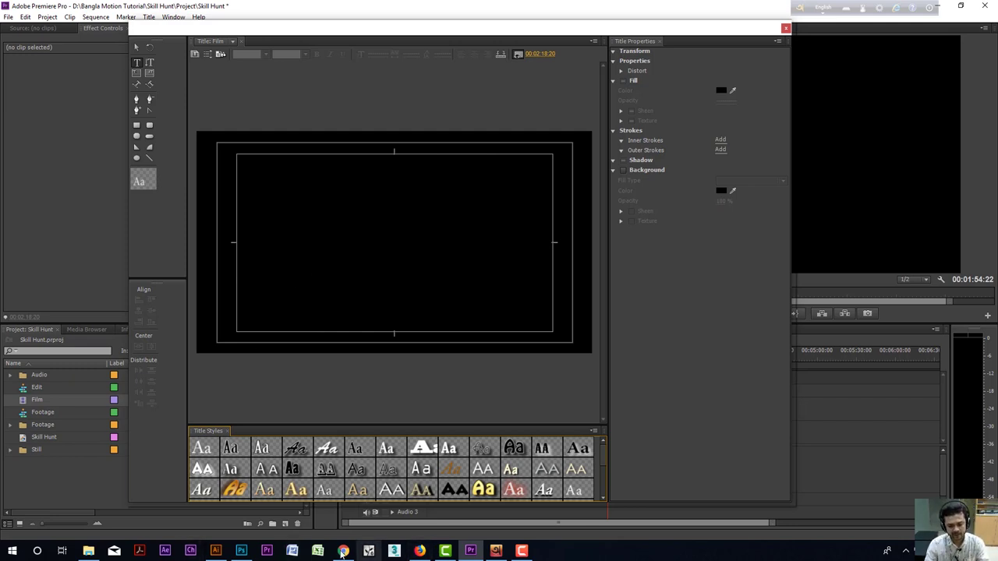
{"action": "left_click", "coordinate": [343, 550]}
{"action": "scroll", "coordinate": [468, 219], "scroll_direction": "down", "scroll_amount": 3}
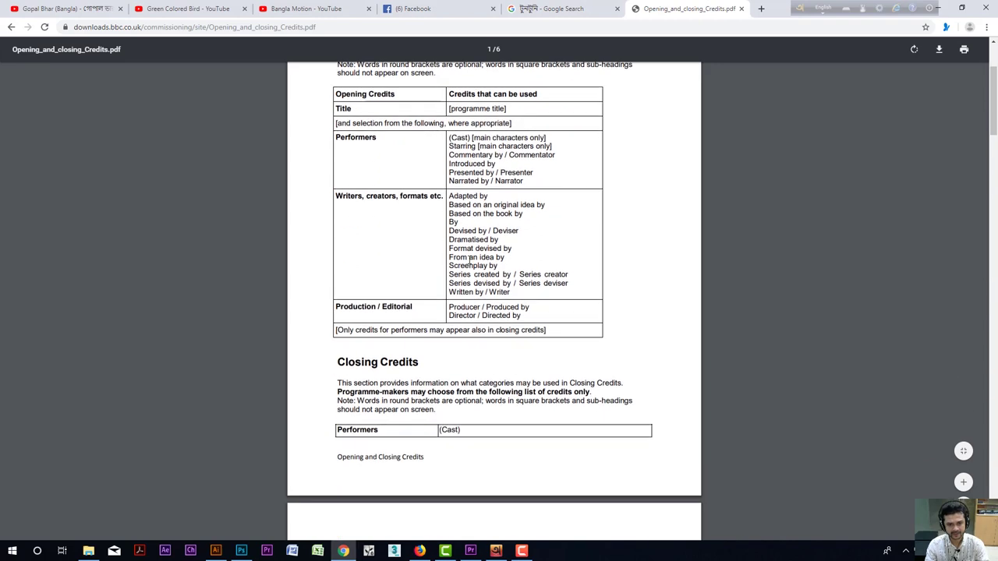
Copy the word Performers from the PDF credits table and return to the Film title.
{"action": "scroll", "coordinate": [470, 259], "scroll_direction": "up", "scroll_amount": 2}
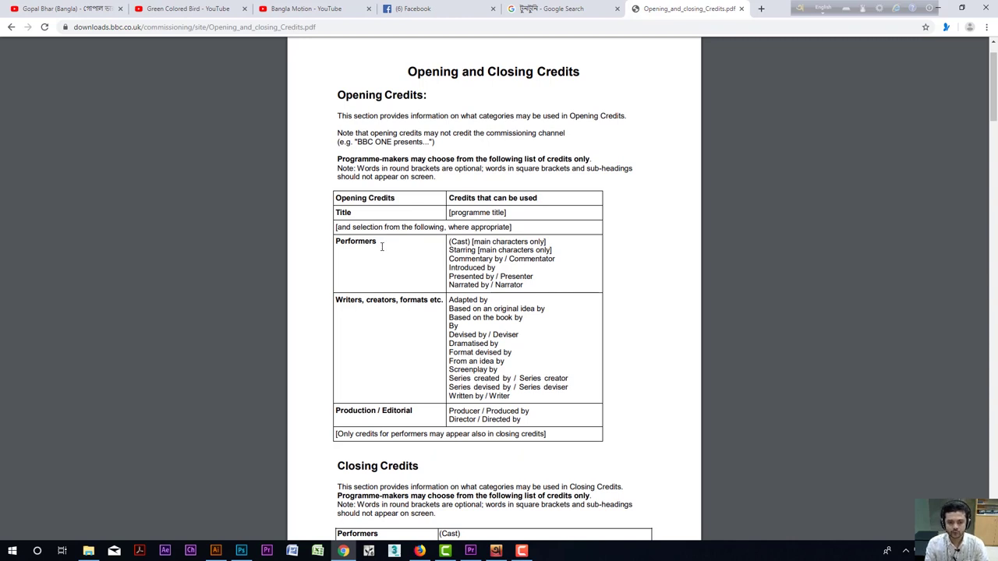
{"action": "double_click", "coordinate": [357, 243]}
{"action": "key", "text": "ctrl+c"}
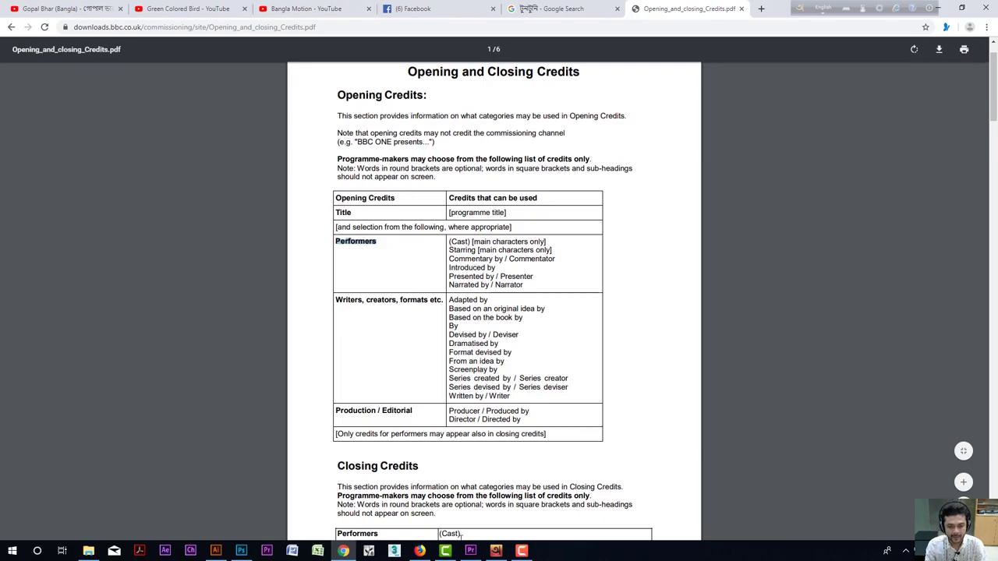
{"action": "left_click", "coordinate": [470, 550]}
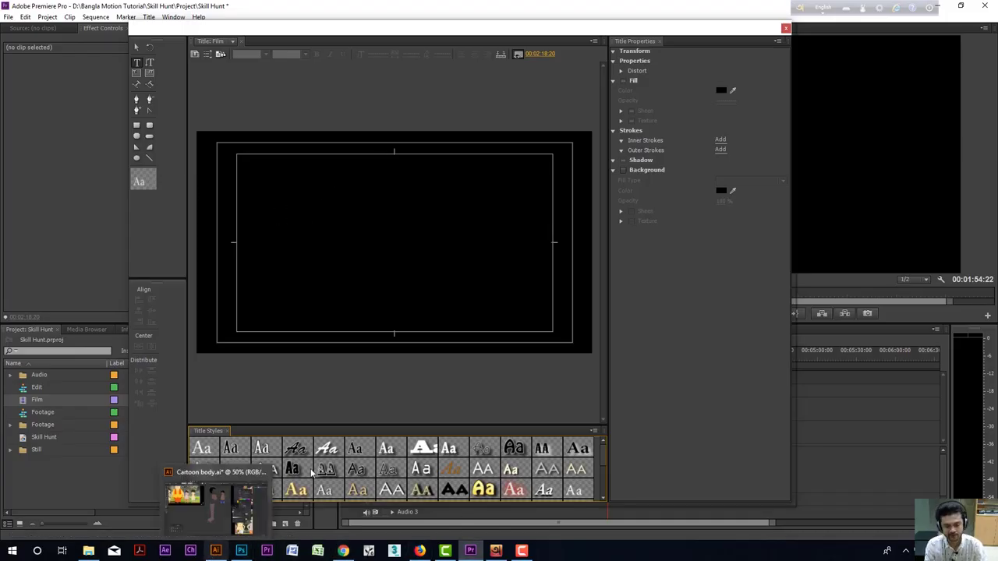
{"action": "left_click", "coordinate": [345, 551]}
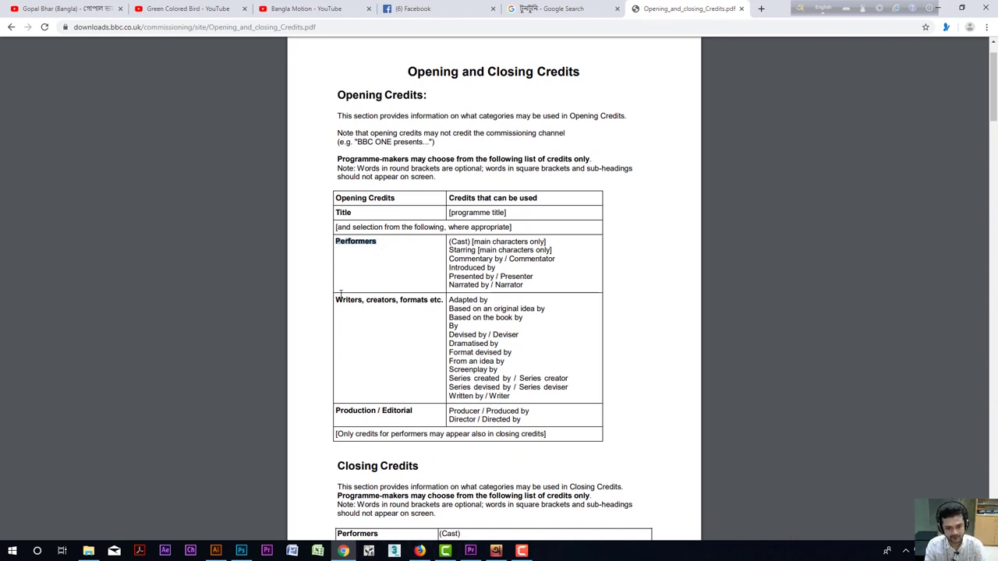
{"action": "left_click", "coordinate": [470, 550]}
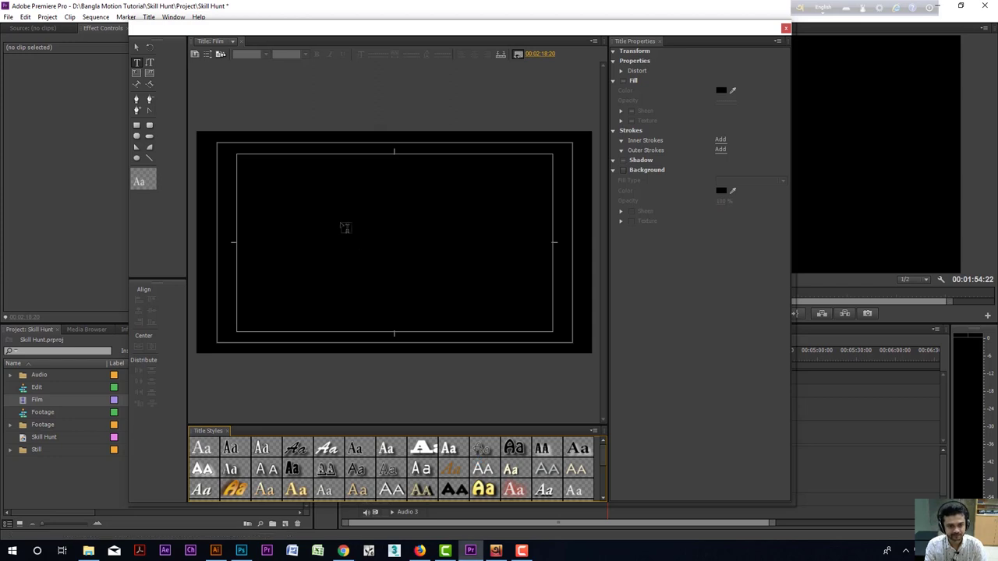
Paste Performers onto the Film title canvas with a new line below it.
{"action": "left_click", "coordinate": [353, 214]}
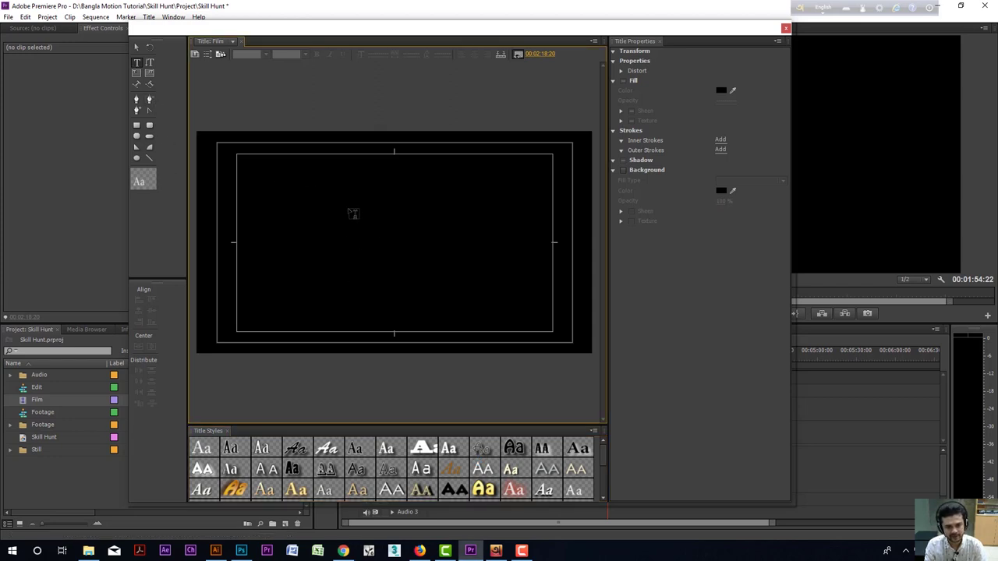
{"action": "left_click", "coordinate": [353, 213]}
{"action": "key", "text": "ctrl+v"}
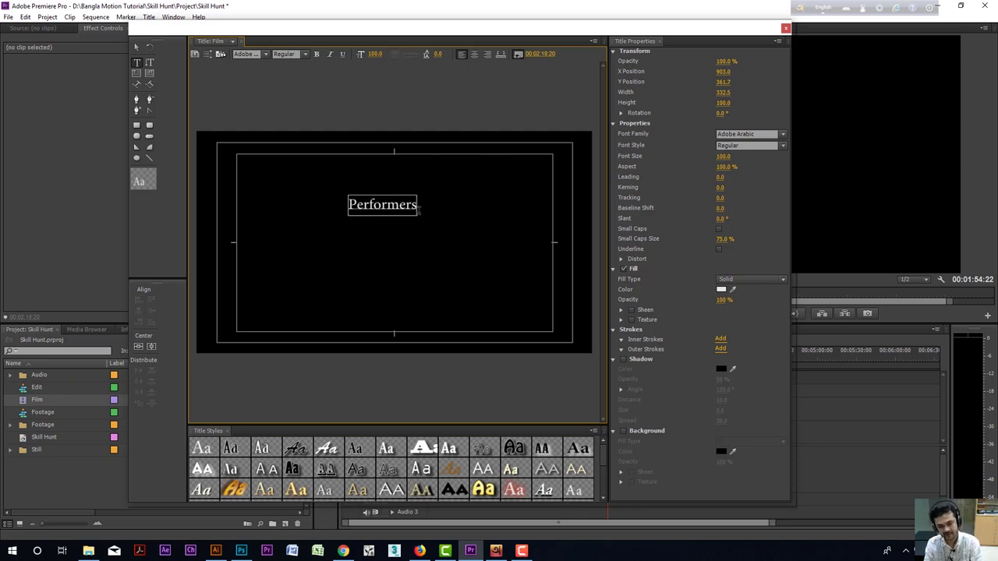
{"action": "key", "text": "Return"}
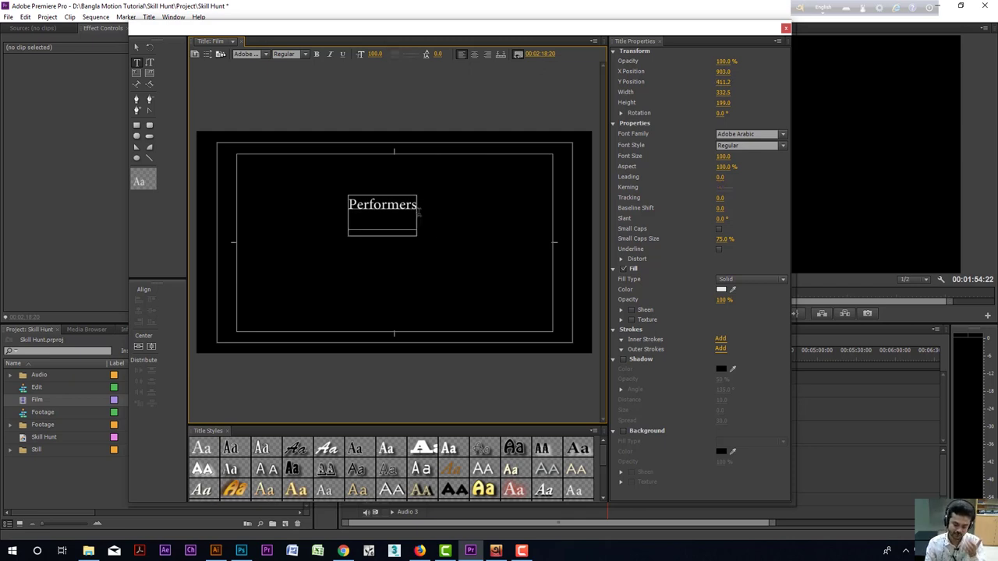
{"action": "left_click", "coordinate": [343, 551]}
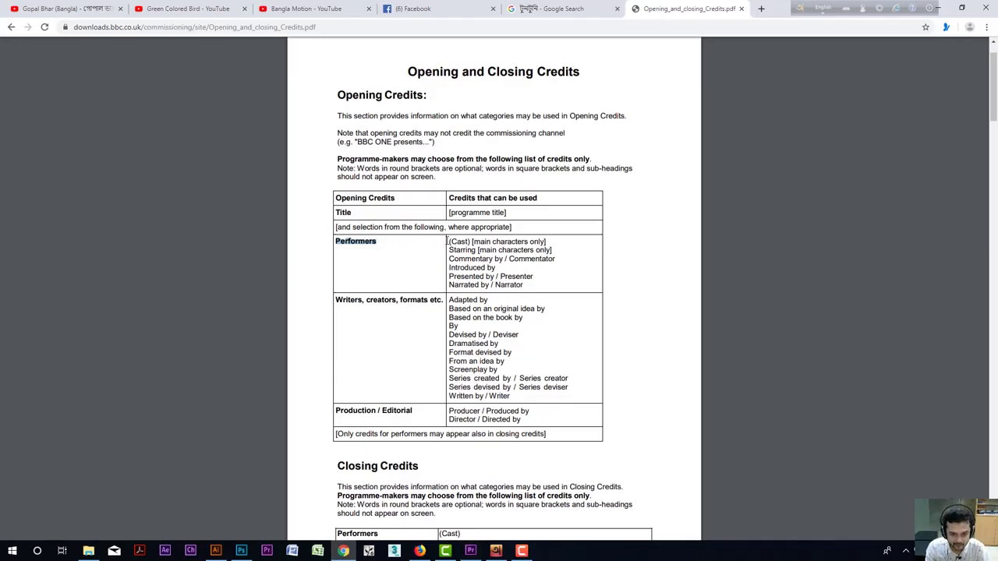
Copy the six performer credit lines from the PDF and paste them under Performers.
{"action": "left_click_drag", "start_coordinate": [447, 241], "coordinate": [527, 285]}
{"action": "key", "text": "ctrl+c"}
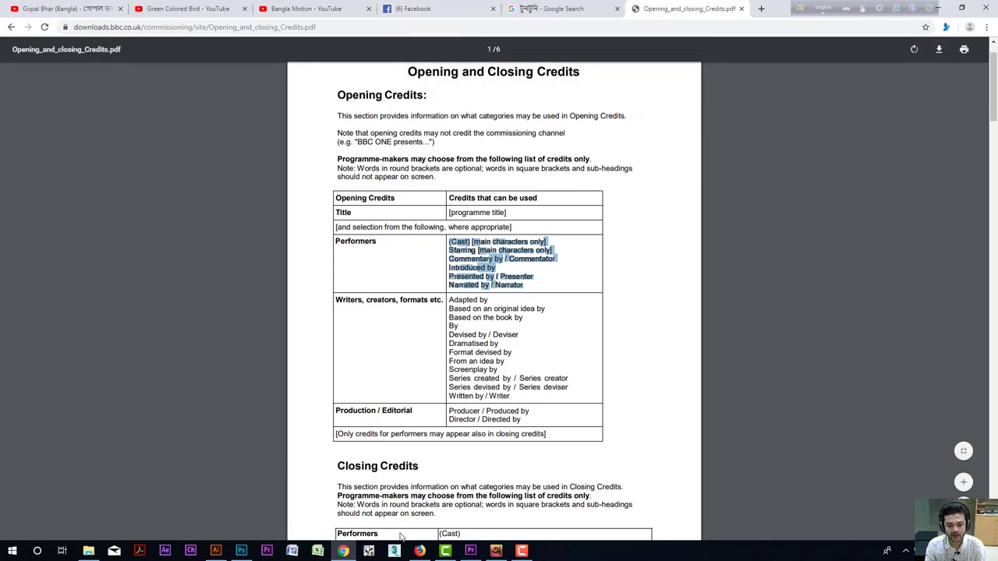
{"action": "left_click", "coordinate": [470, 550]}
{"action": "left_click", "coordinate": [382, 229]}
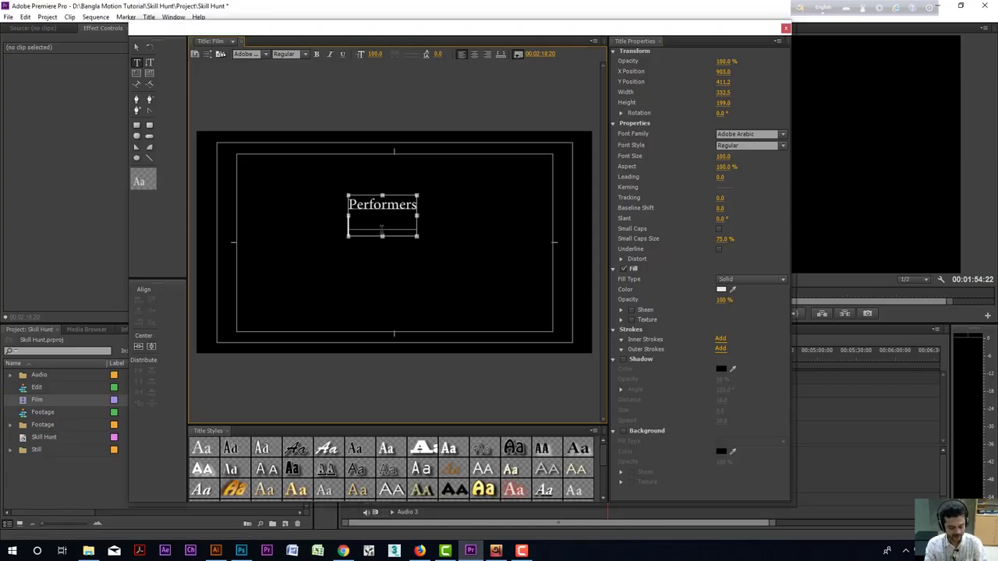
{"action": "key", "text": "ctrl+v"}
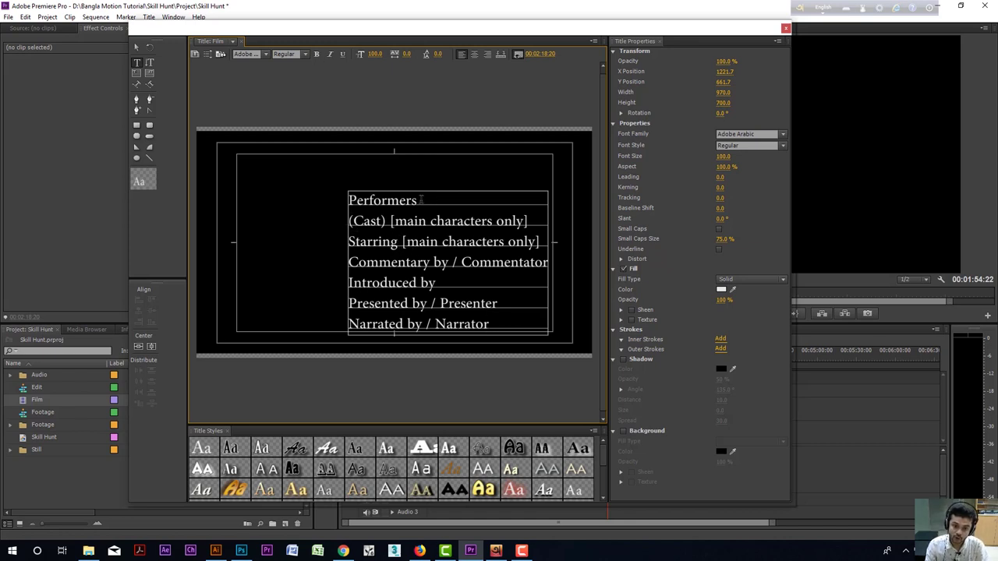
Select the Performers heading and give it Arial font, Black style, size 64.
{"action": "left_click", "coordinate": [420, 200]}
{"action": "left_click", "coordinate": [347, 201], "text": "shift"}
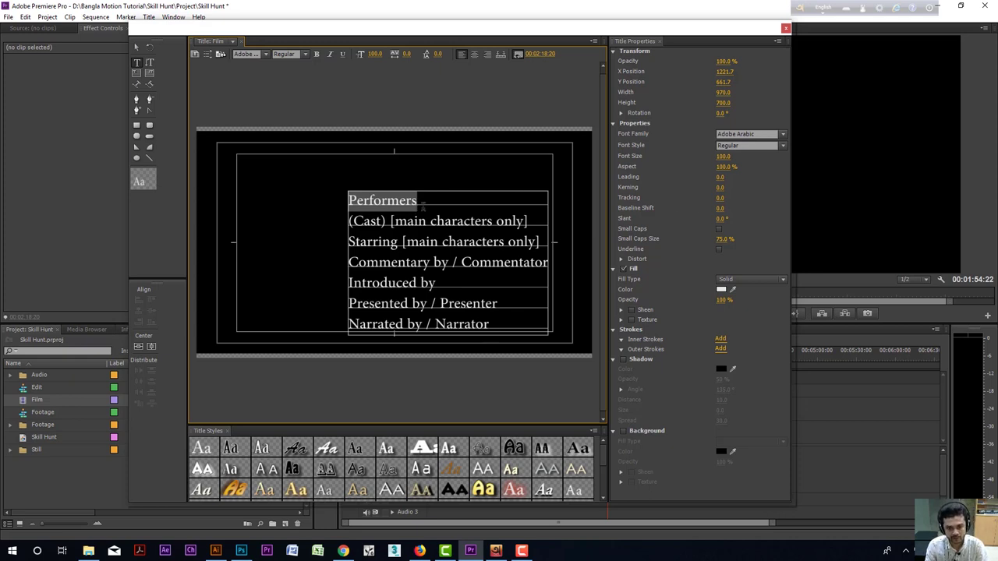
{"action": "left_click", "coordinate": [782, 134]}
{"action": "scroll", "coordinate": [756, 249], "scroll_direction": "down", "scroll_amount": 1}
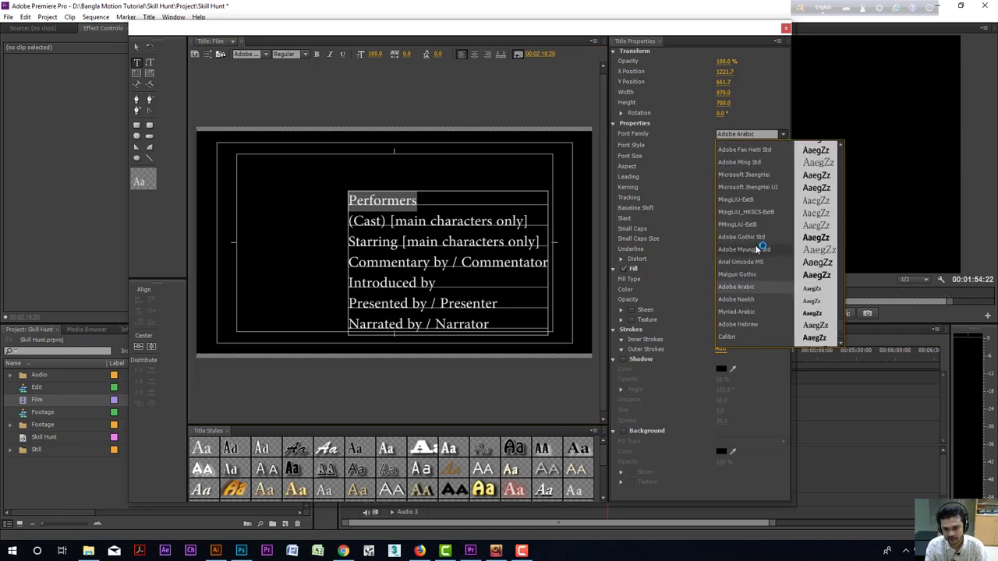
{"action": "scroll", "coordinate": [753, 234], "scroll_direction": "down", "scroll_amount": 5}
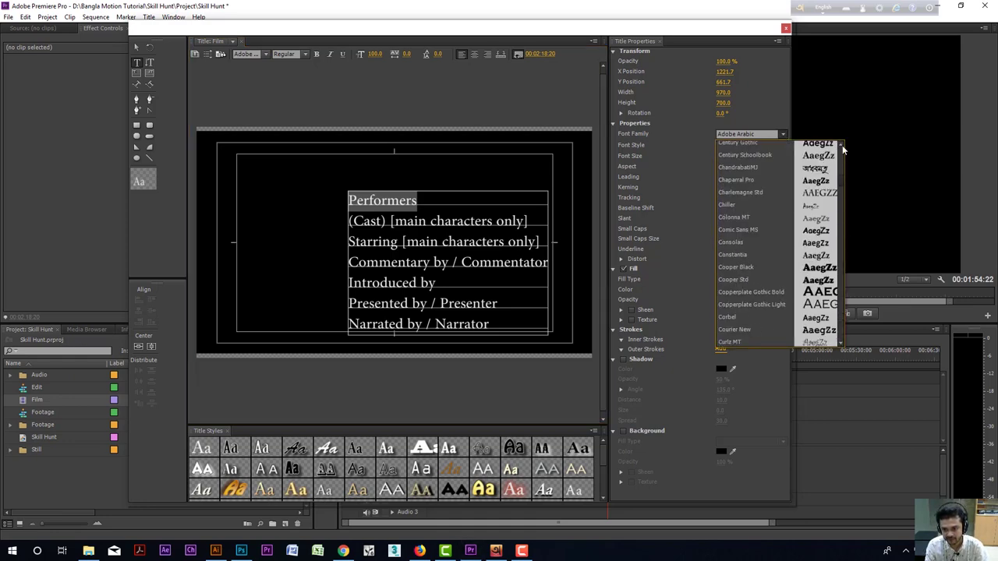
{"action": "scroll", "coordinate": [841, 147], "scroll_direction": "up", "scroll_amount": 5}
{"action": "left_click", "coordinate": [720, 217]}
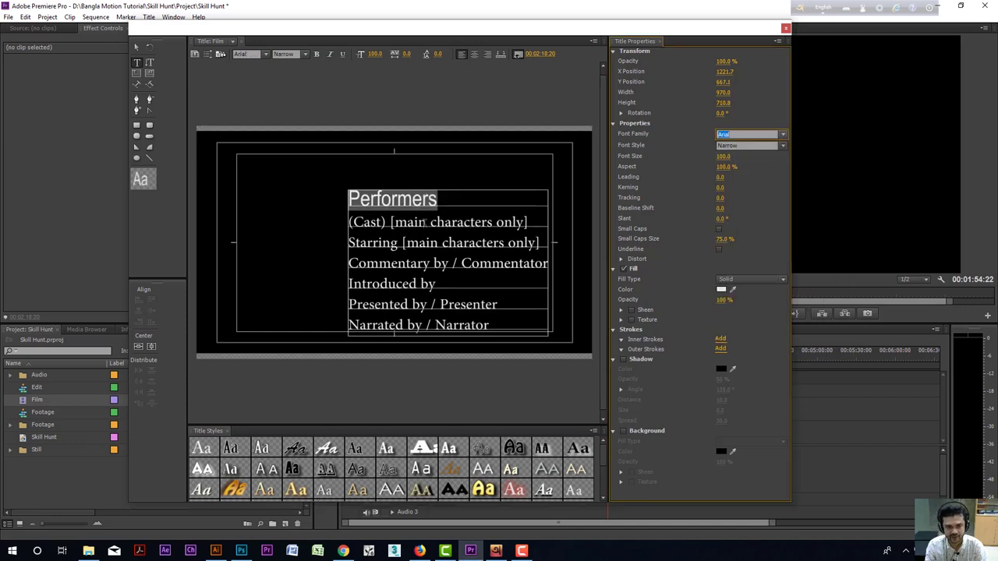
{"action": "left_click", "coordinate": [782, 145]}
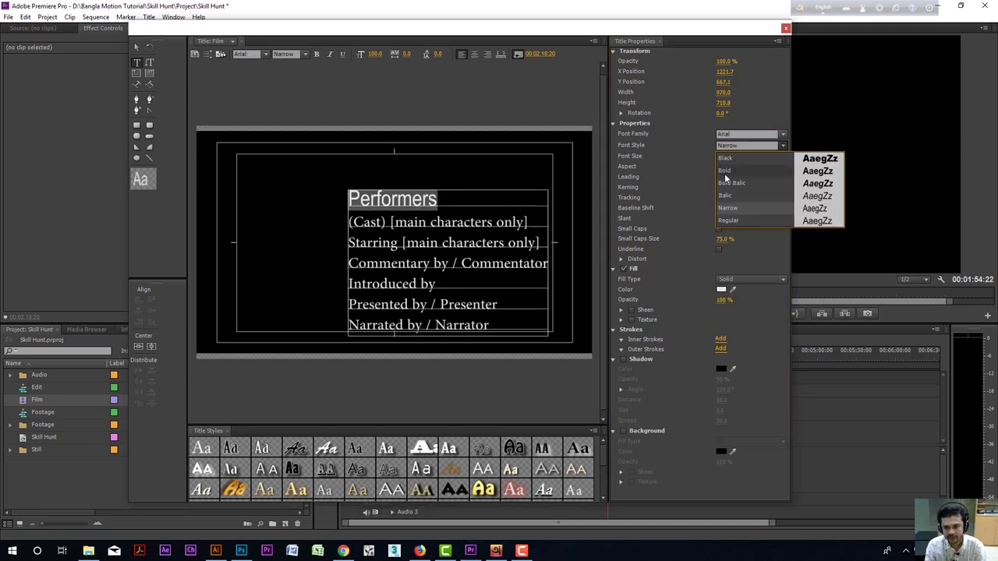
{"action": "left_click", "coordinate": [727, 159]}
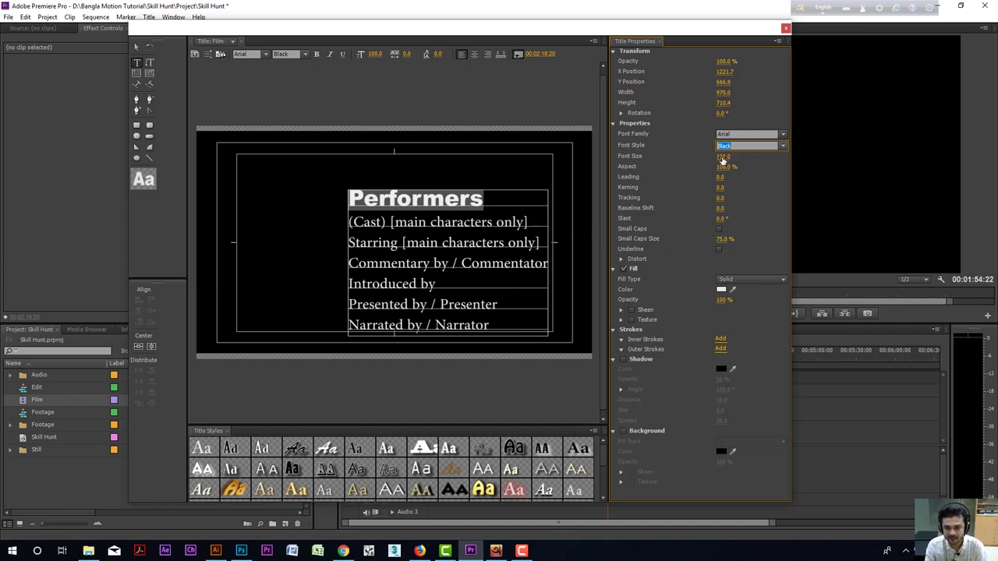
{"action": "left_click_drag", "start_coordinate": [723, 159], "coordinate": [510, 318]}
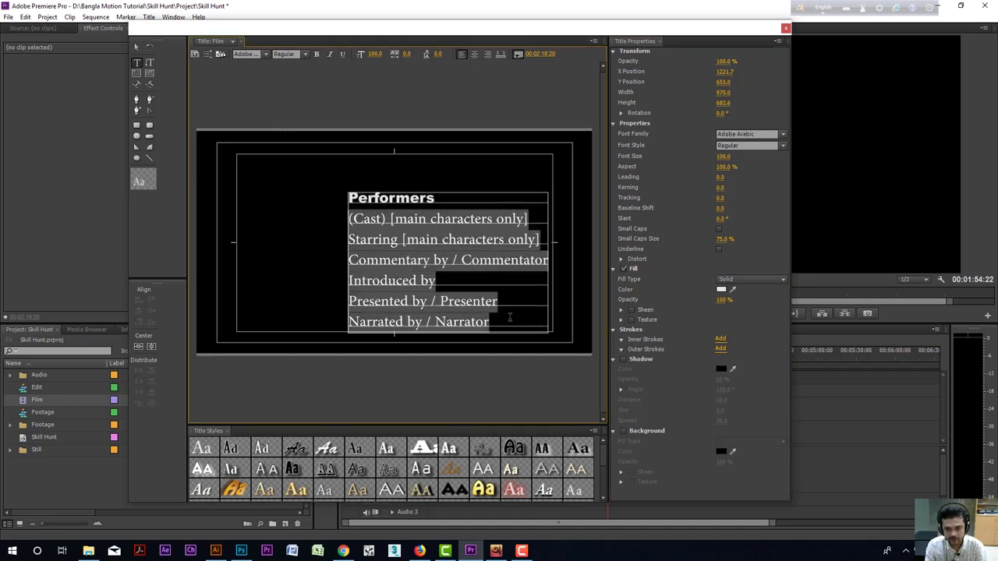
Set the credit lines to Arial Regular at font size 46.
{"action": "left_click", "coordinate": [783, 134]}
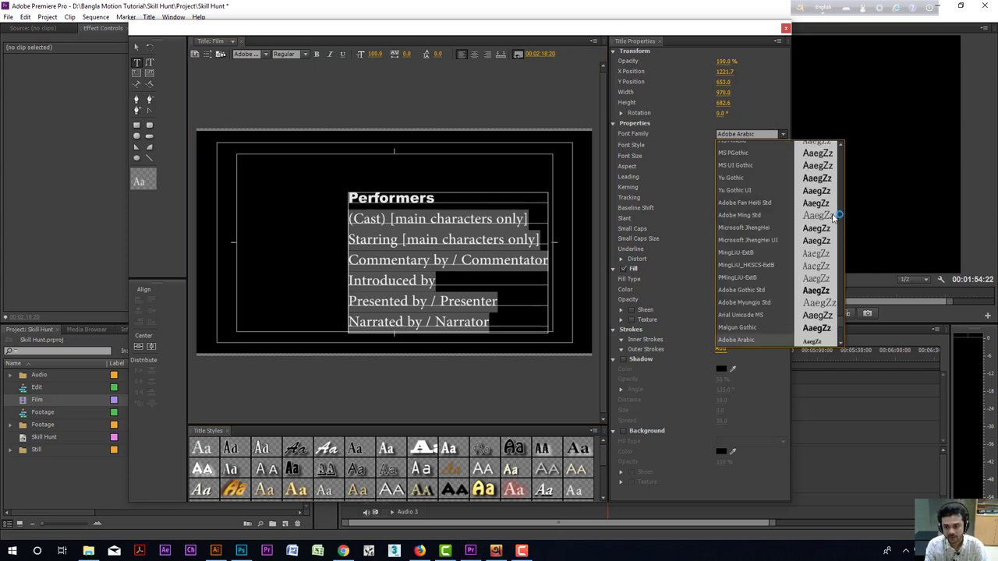
{"action": "left_click_drag", "start_coordinate": [844, 327], "coordinate": [845, 155]}
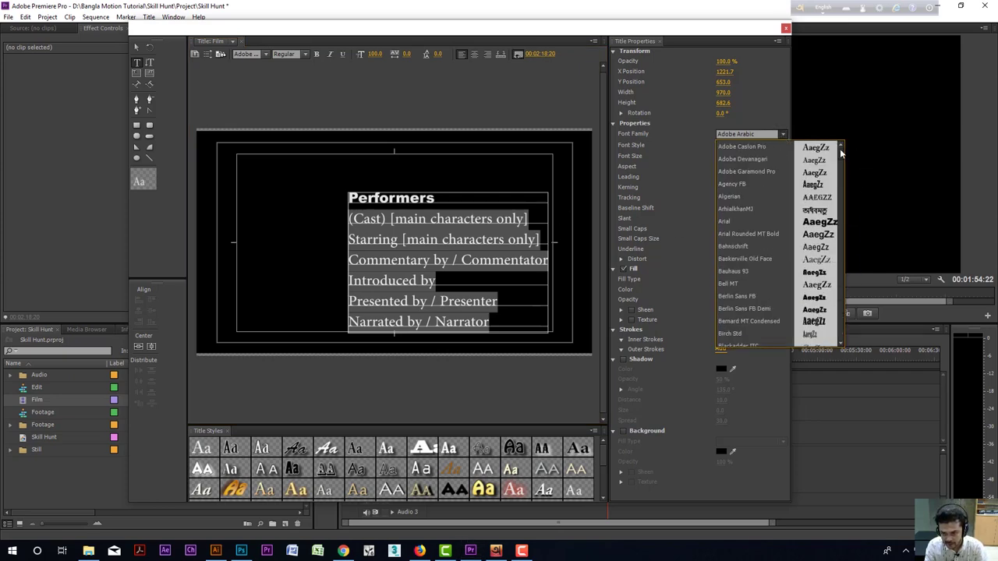
{"action": "left_click", "coordinate": [725, 223]}
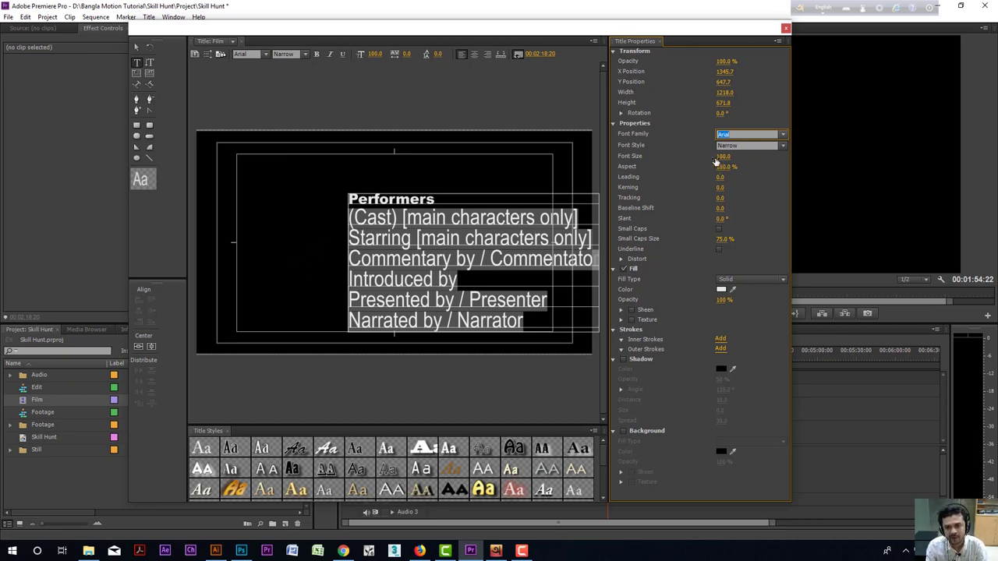
{"action": "left_click", "coordinate": [783, 146]}
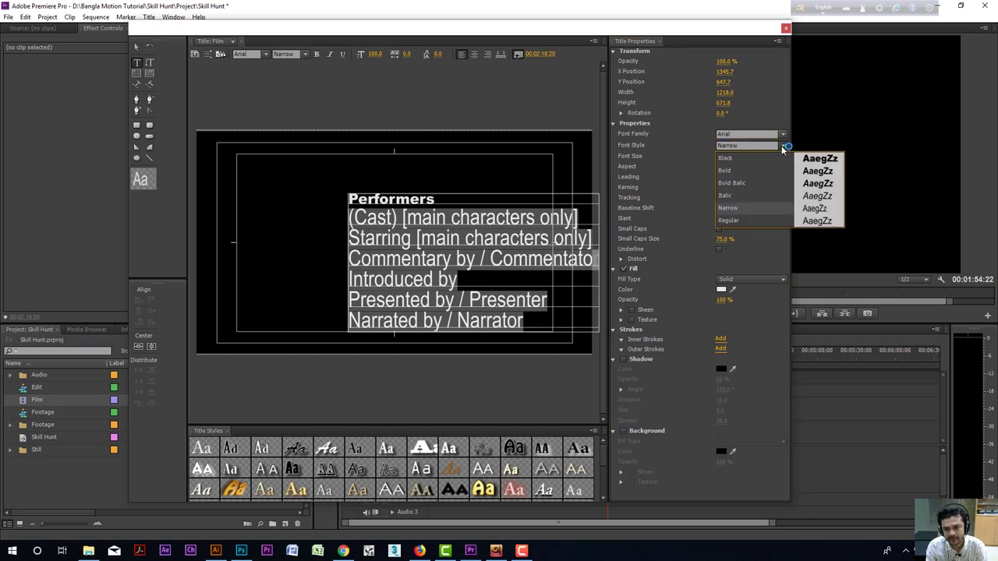
{"action": "left_click", "coordinate": [795, 220]}
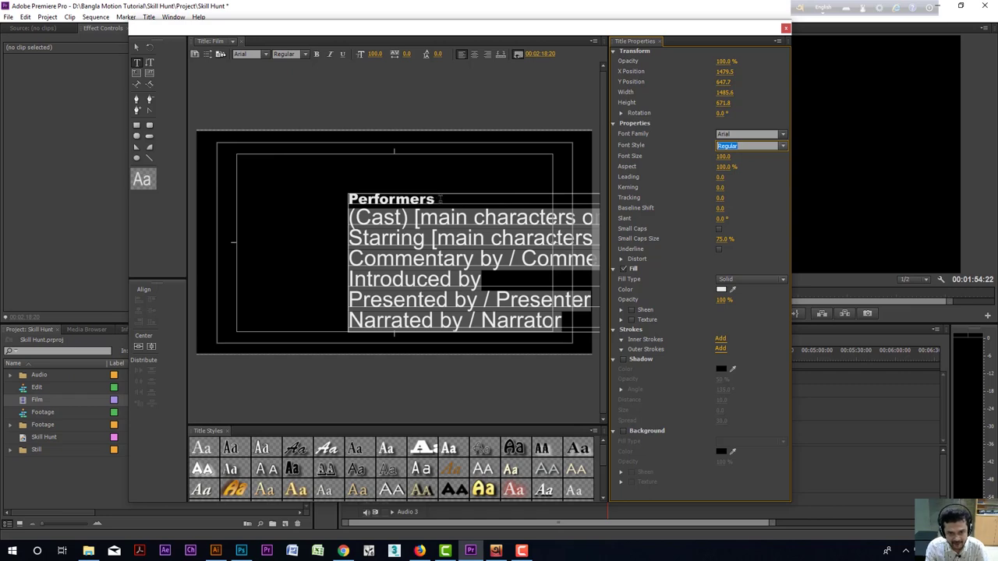
{"action": "left_click_drag", "start_coordinate": [722, 160], "coordinate": [694, 378]}
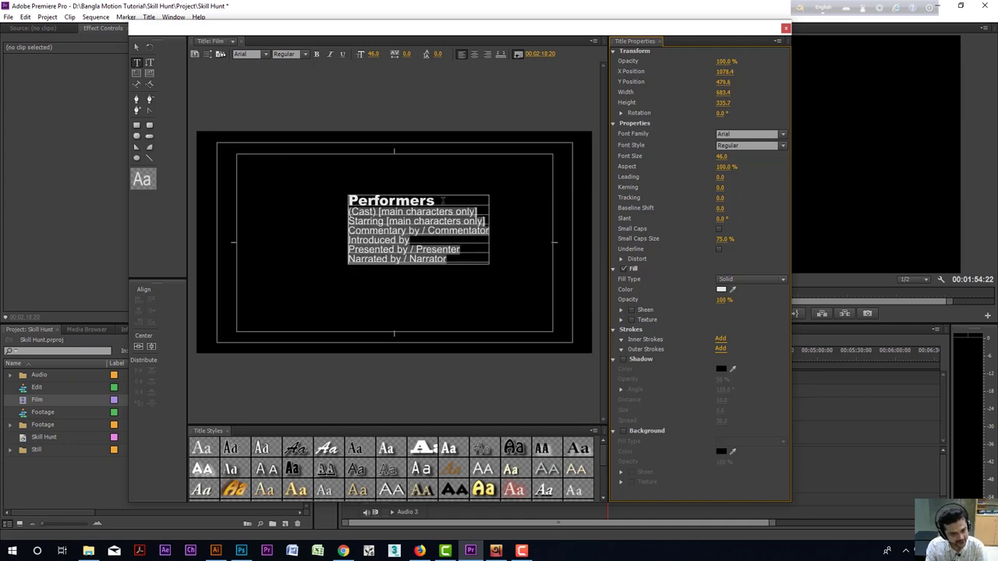
Give the credit lines a light pink fill colour, about E7B8B8.
{"action": "left_click", "coordinate": [722, 290]}
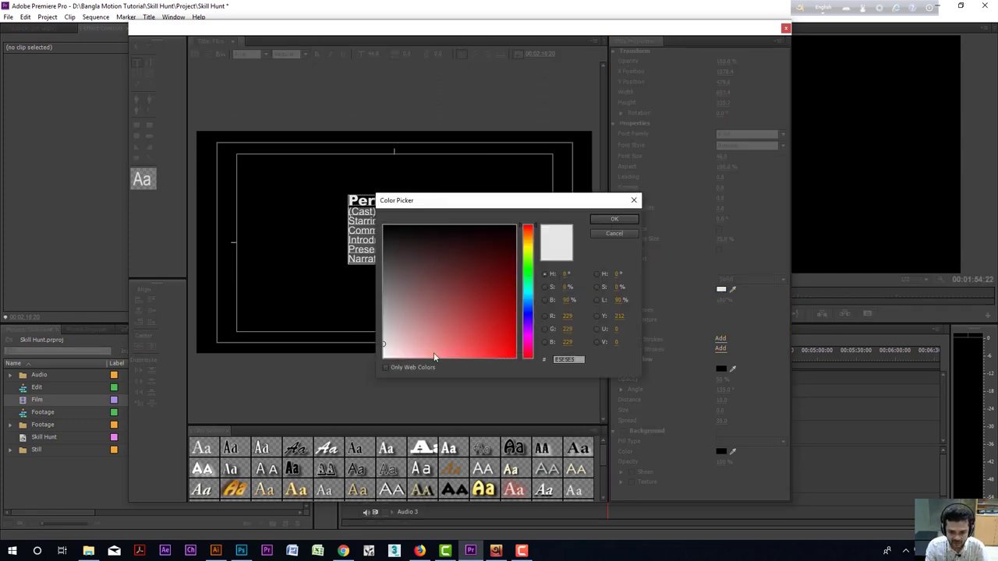
{"action": "left_click", "coordinate": [412, 346]}
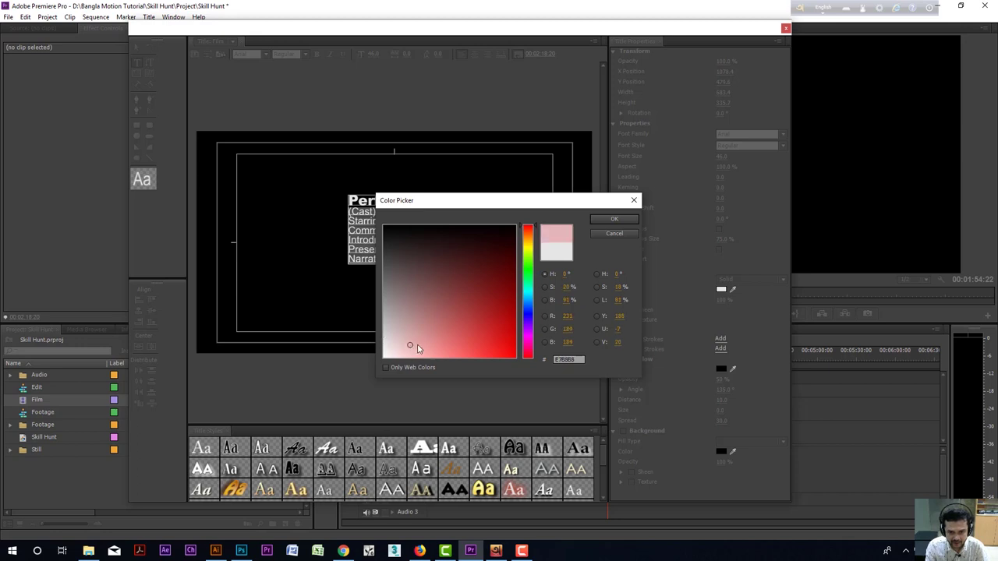
{"action": "left_click", "coordinate": [616, 219]}
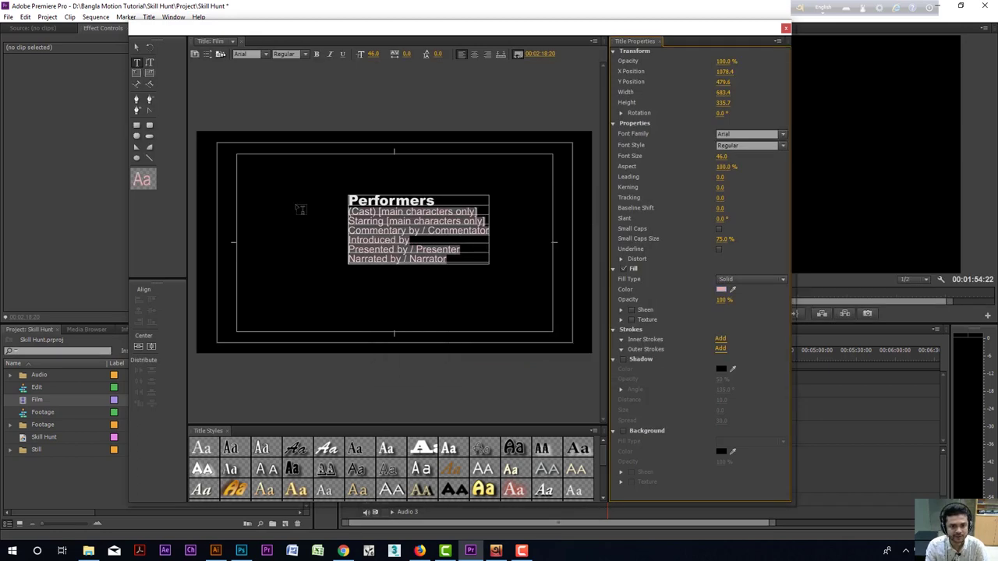
Move the Performers block to the frame's top-left, keeping its lines left-aligned.
{"action": "left_click", "coordinate": [136, 46]}
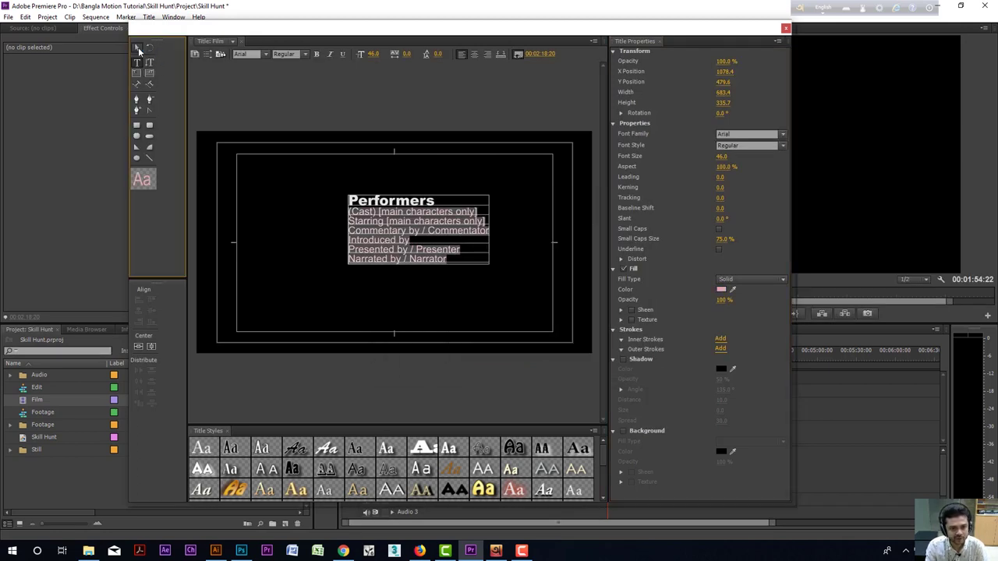
{"action": "left_click_drag", "start_coordinate": [418, 230], "coordinate": [305, 189]}
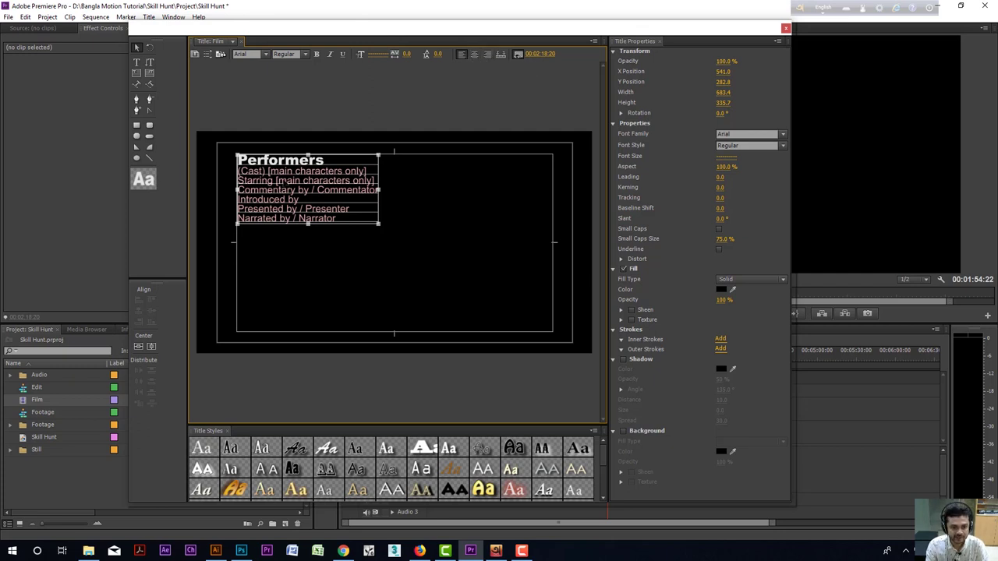
{"action": "left_click", "coordinate": [473, 53]}
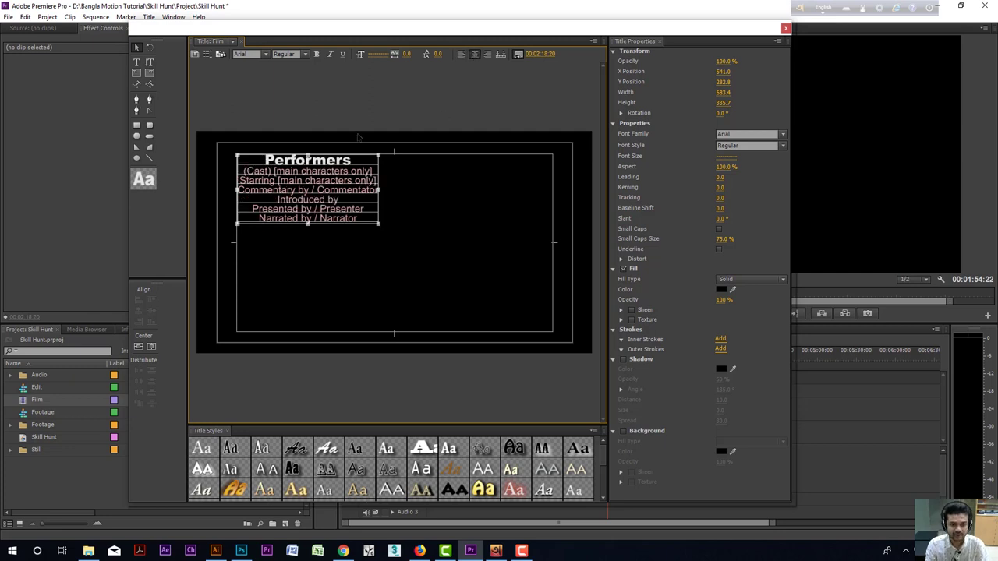
{"action": "left_click", "coordinate": [487, 54]}
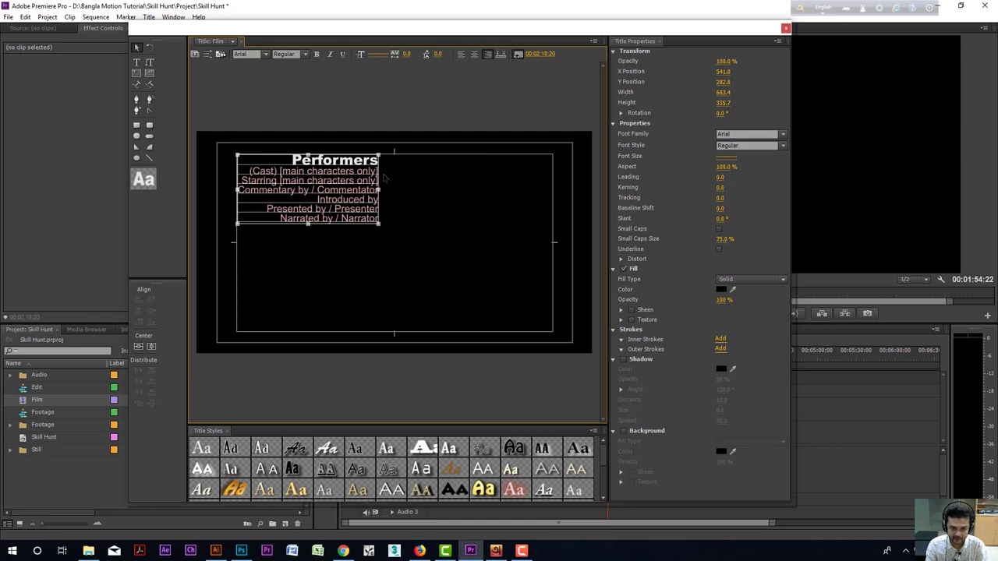
{"action": "left_click", "coordinate": [463, 56]}
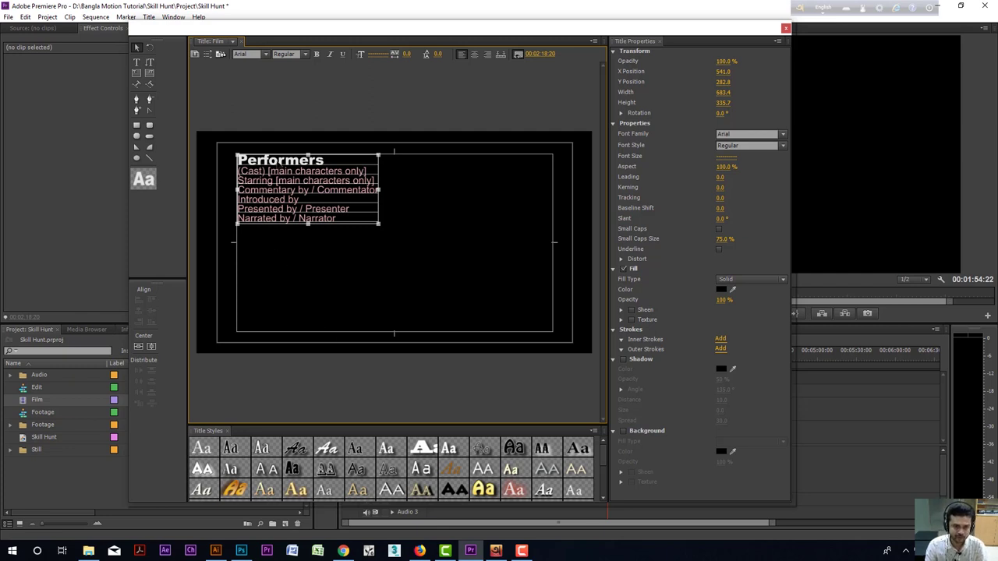
Select the credit block's text in text-editing mode.
{"action": "left_click", "coordinate": [136, 63]}
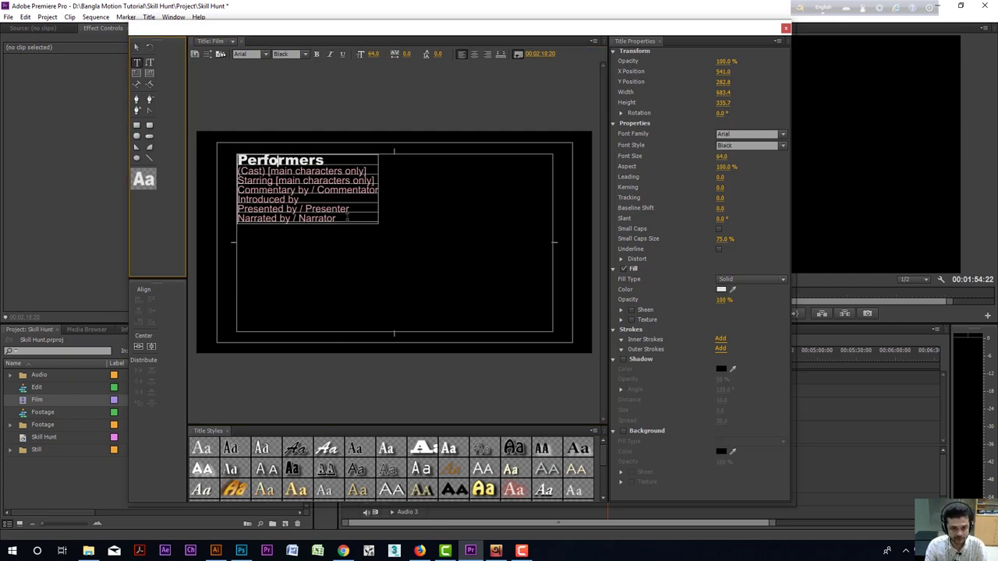
{"action": "left_click_drag", "start_coordinate": [346, 219], "coordinate": [232, 156]}
{"action": "key", "text": "ctrl+c"}
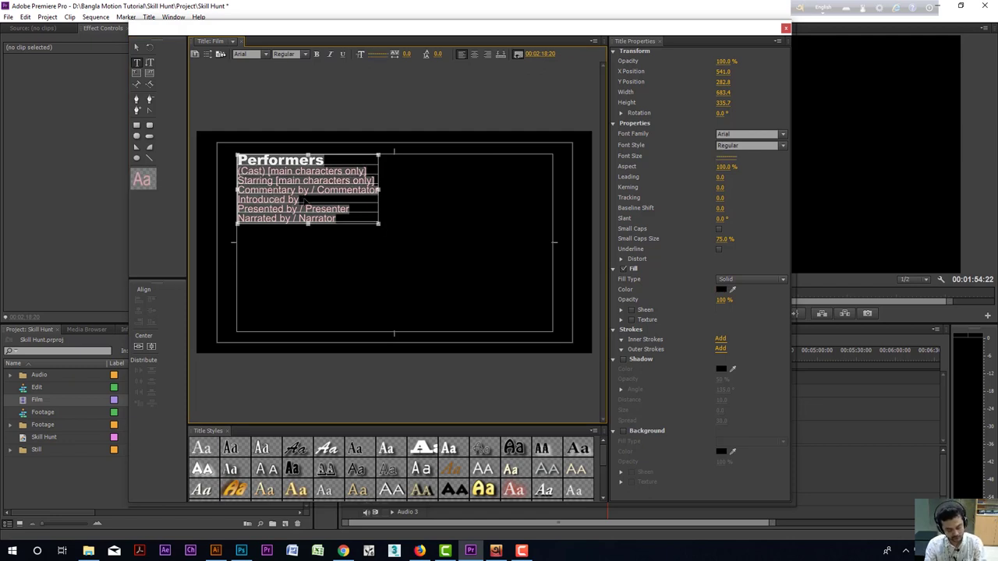
{"action": "left_click", "coordinate": [137, 63]}
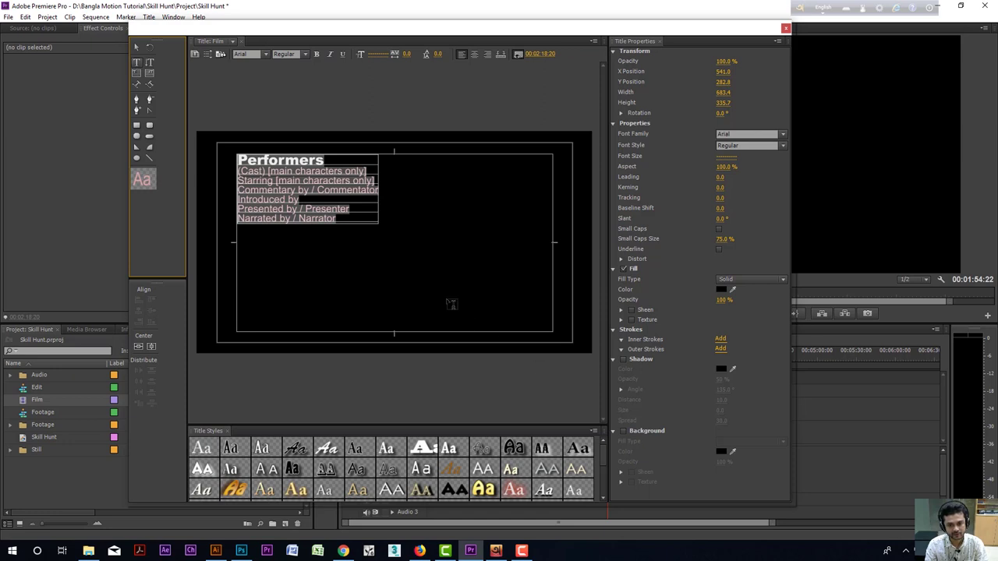
Paste a second copy of the credit block and move it to the frame's lower middle.
{"action": "left_click", "coordinate": [445, 293]}
{"action": "key", "text": "ctrl+v"}
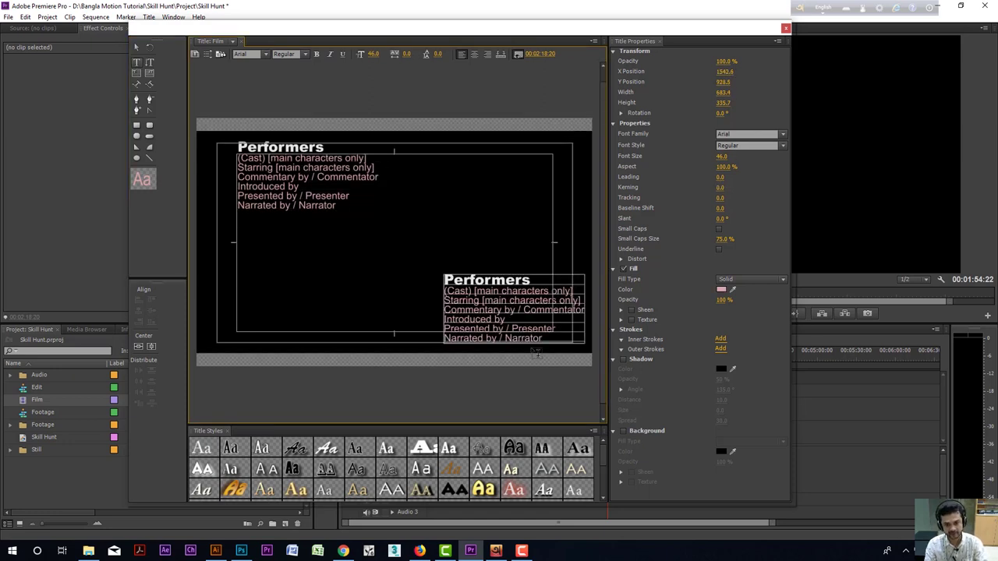
{"action": "left_click", "coordinate": [138, 48]}
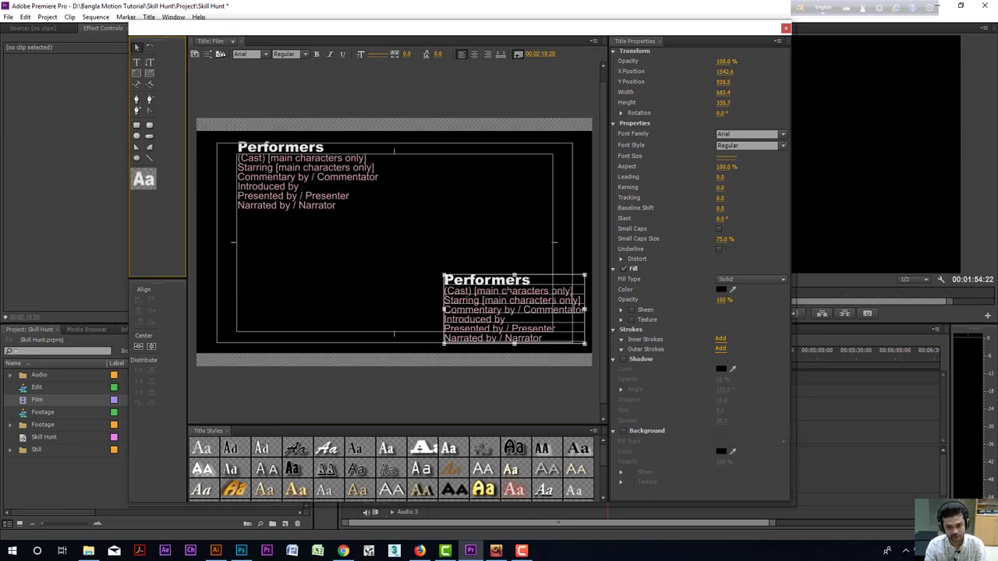
{"action": "left_click_drag", "start_coordinate": [503, 289], "coordinate": [364, 246]}
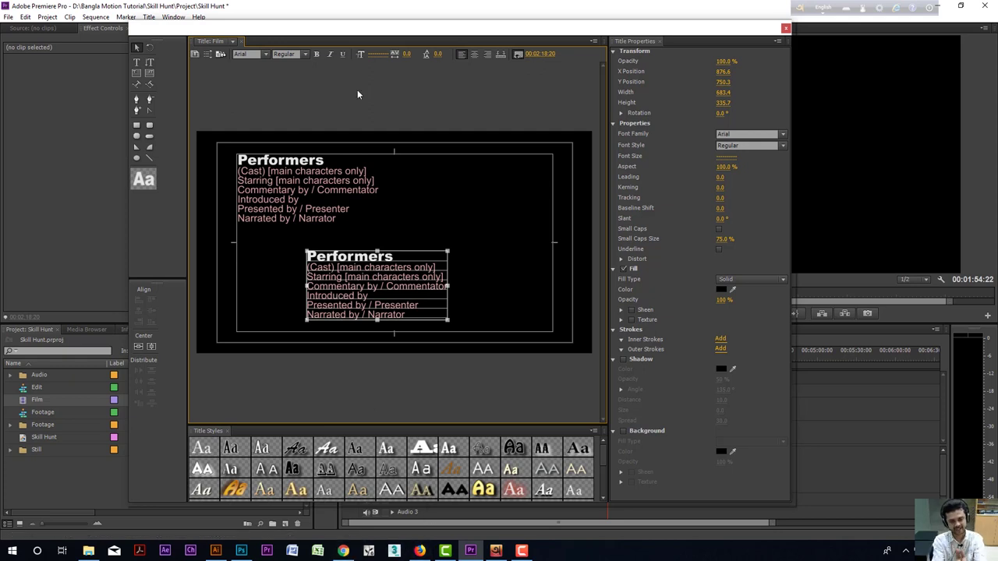
Copy the 'Writers, creators, formats etc.' heading from the credits PDF.
{"action": "left_click", "coordinate": [343, 550]}
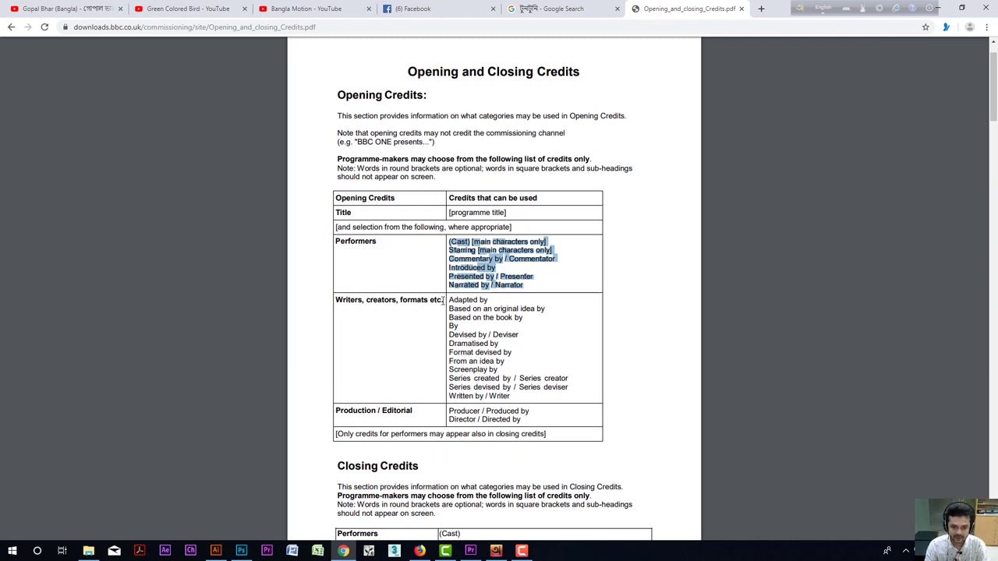
{"action": "left_click_drag", "start_coordinate": [443, 301], "coordinate": [290, 297]}
{"action": "key", "text": "ctrl+c"}
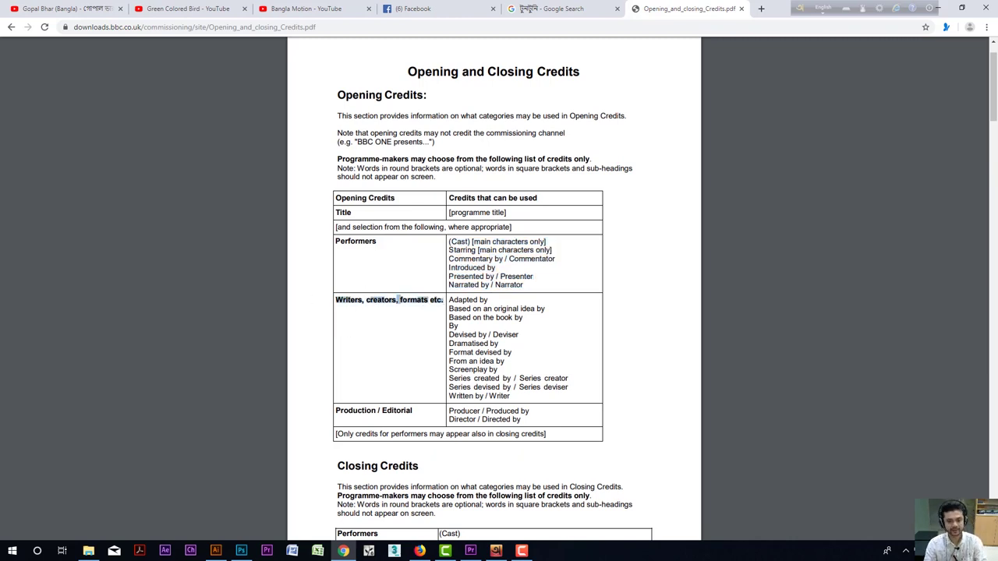
{"action": "left_click", "coordinate": [470, 551]}
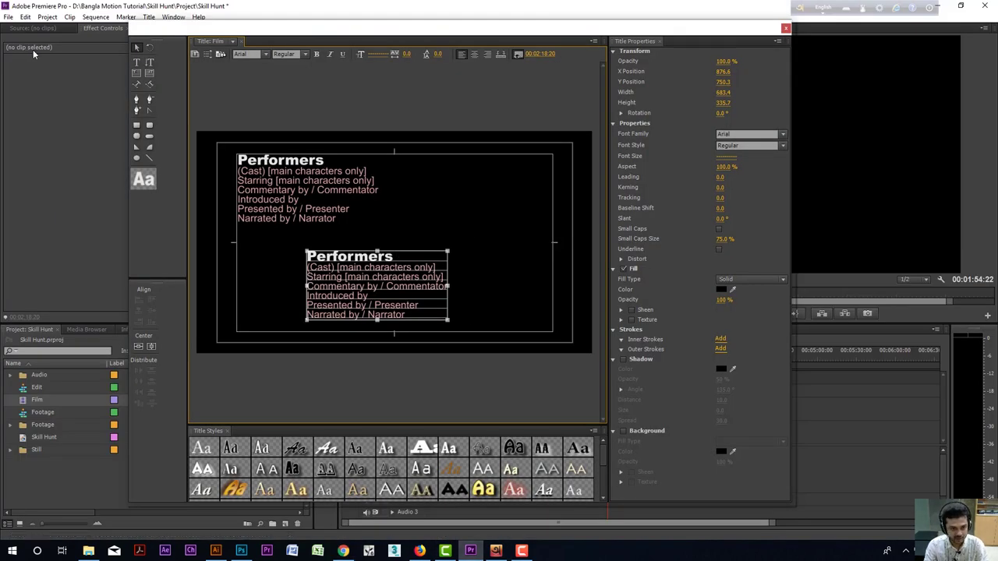
Replace the lower block's Performers heading with 'Writers, creators, formats etc.'.
{"action": "left_click", "coordinate": [137, 62]}
{"action": "left_click", "coordinate": [369, 257]}
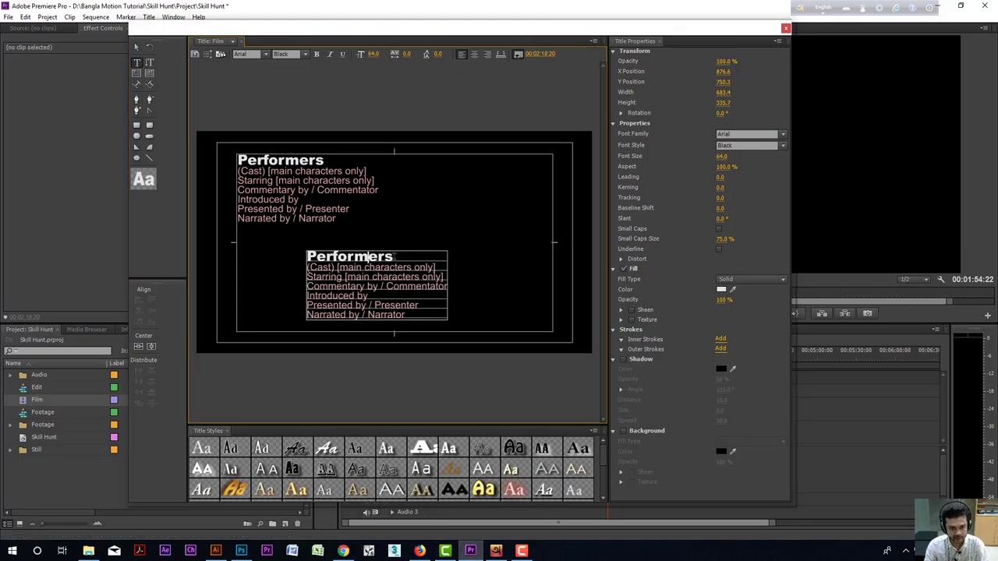
{"action": "left_click_drag", "start_coordinate": [395, 257], "coordinate": [293, 257]}
{"action": "key", "text": "ctrl+v"}
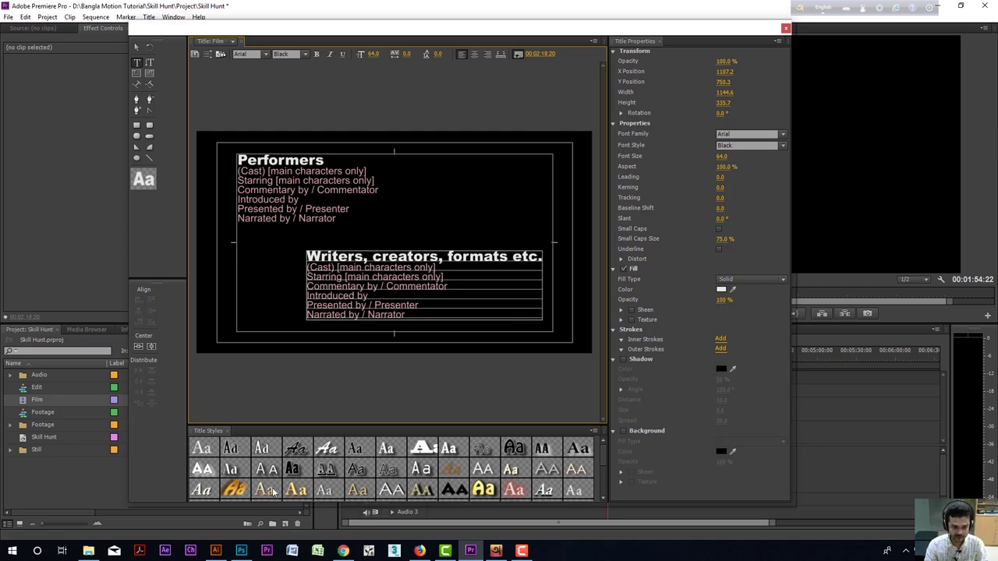
Copy the writer credit lines, from Adapted by down, from the PDF.
{"action": "left_click", "coordinate": [344, 552]}
{"action": "left_click_drag", "start_coordinate": [449, 299], "coordinate": [521, 398]}
{"action": "key", "text": "ctrl+c"}
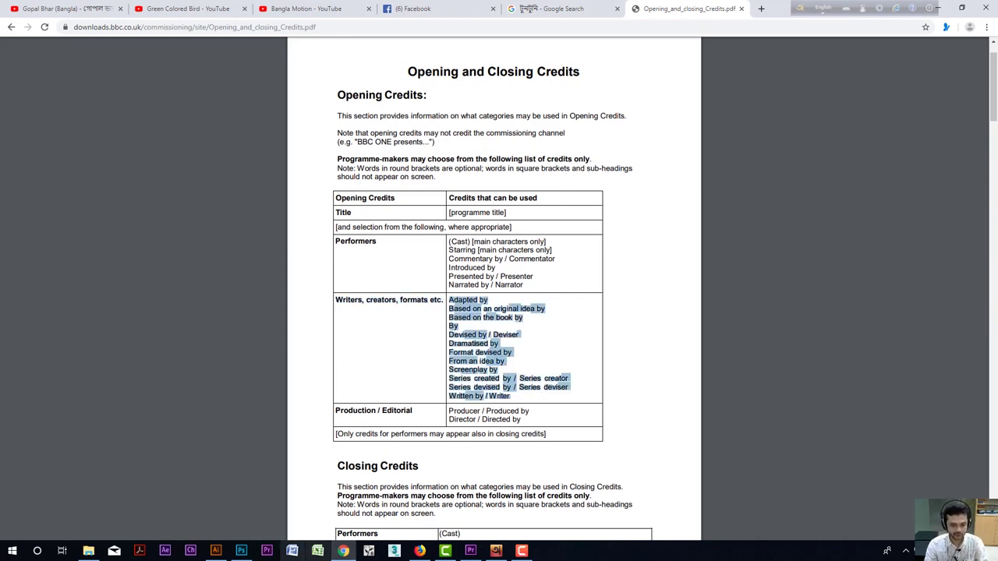
{"action": "left_click", "coordinate": [471, 551]}
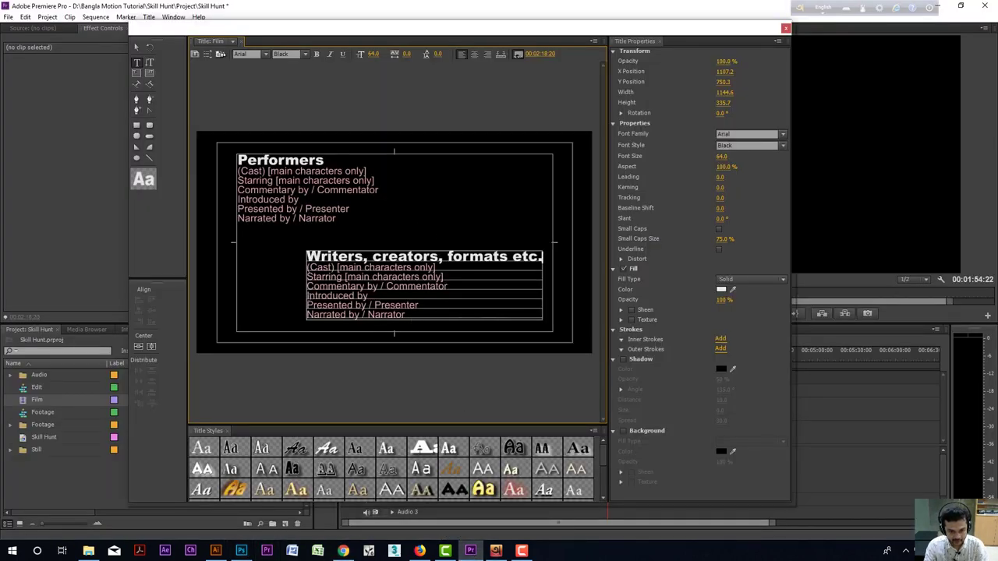
Replace the duplicated cast lines with the writers list, from Adapted by to Written by / Writer, coloured the cast pink.
{"action": "left_click_drag", "start_coordinate": [306, 266], "coordinate": [418, 306]}
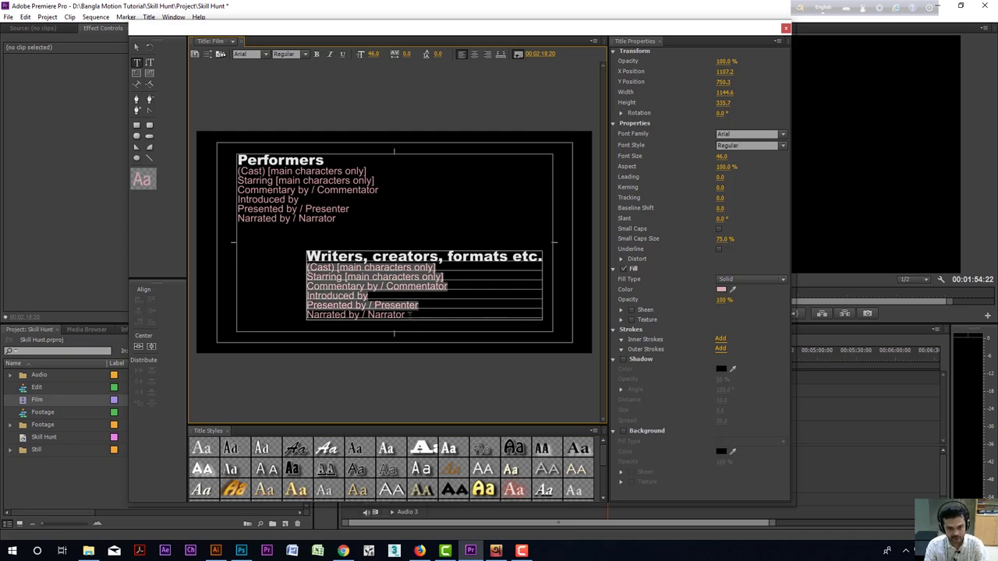
{"action": "left_click_drag", "start_coordinate": [309, 268], "coordinate": [419, 346]}
{"action": "key", "text": "ctrl+v"}
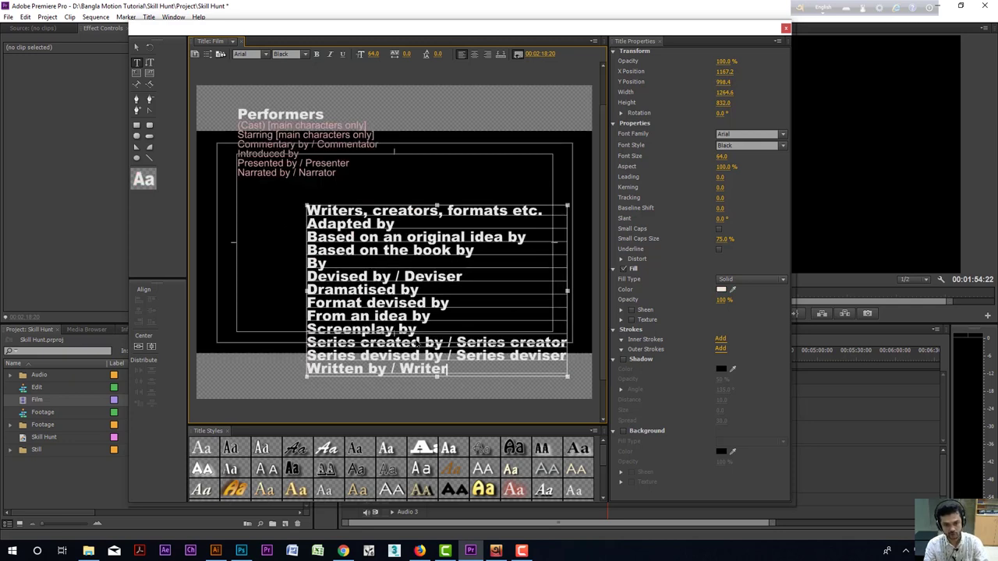
{"action": "left_click_drag", "start_coordinate": [307, 225], "coordinate": [461, 396]}
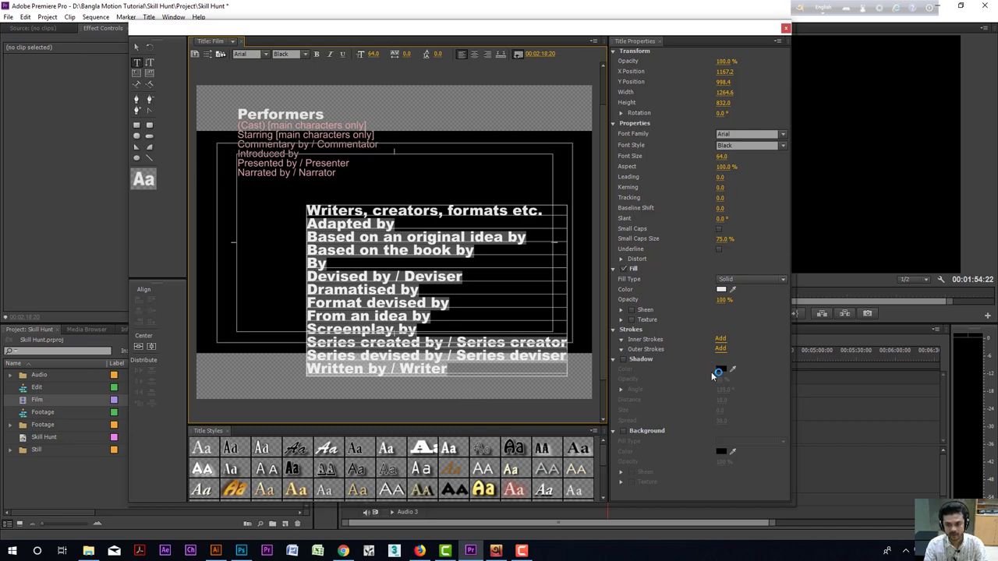
{"action": "left_click", "coordinate": [733, 372]}
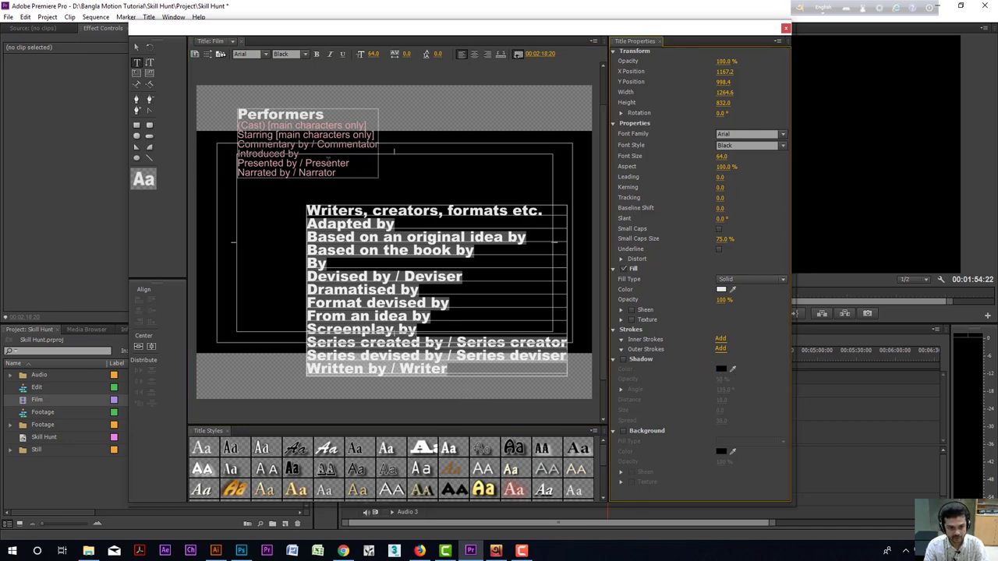
{"action": "left_click", "coordinate": [732, 289]}
{"action": "left_click", "coordinate": [272, 145]}
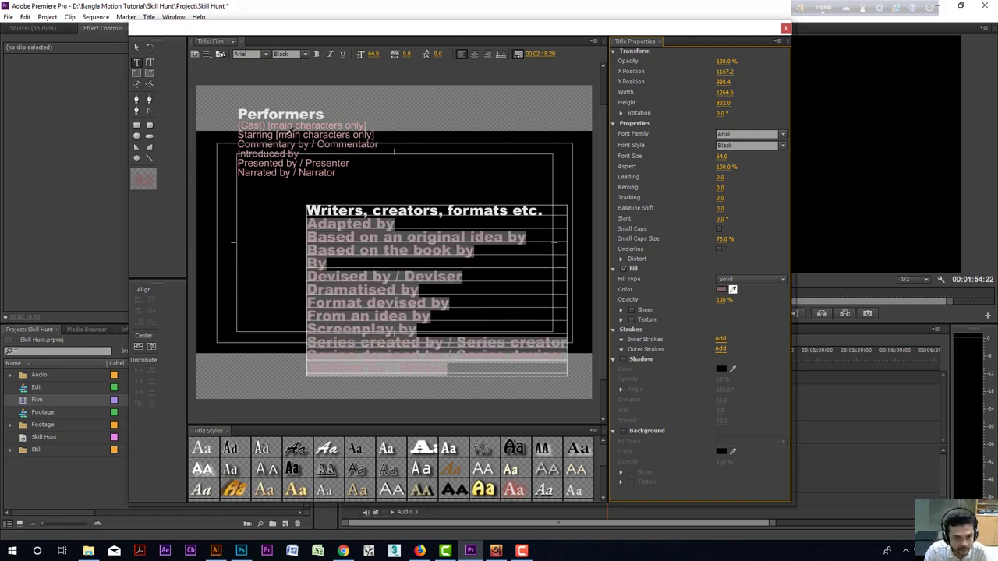
{"action": "left_click", "coordinate": [256, 120]}
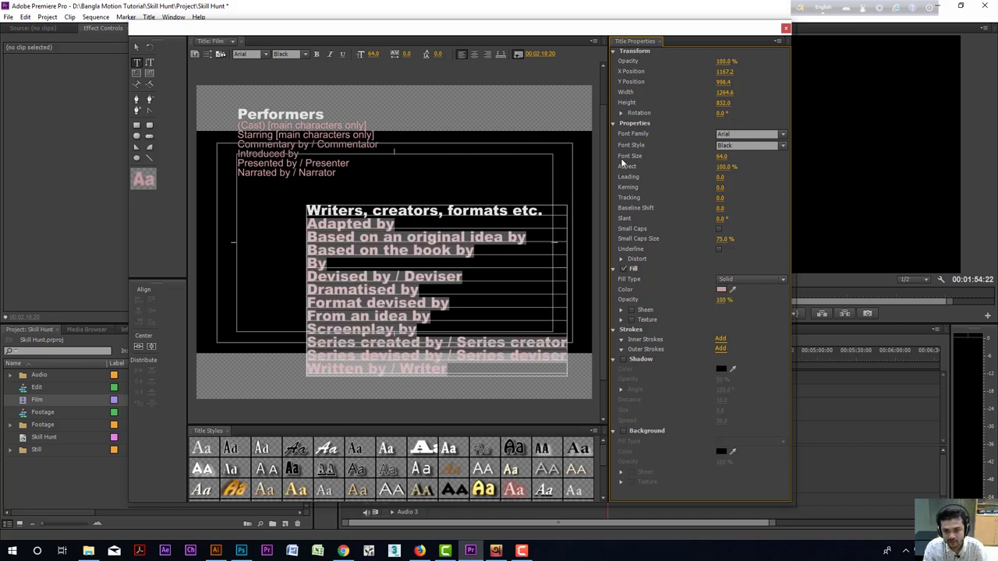
Make the writer lines Regular at about size 42, then shift the block up and right.
{"action": "left_click", "coordinate": [721, 156]}
{"action": "type", "text": "52"}
{"action": "key", "text": "Return"}
{"action": "left_click_drag", "start_coordinate": [722, 156], "coordinate": [766, 145]}
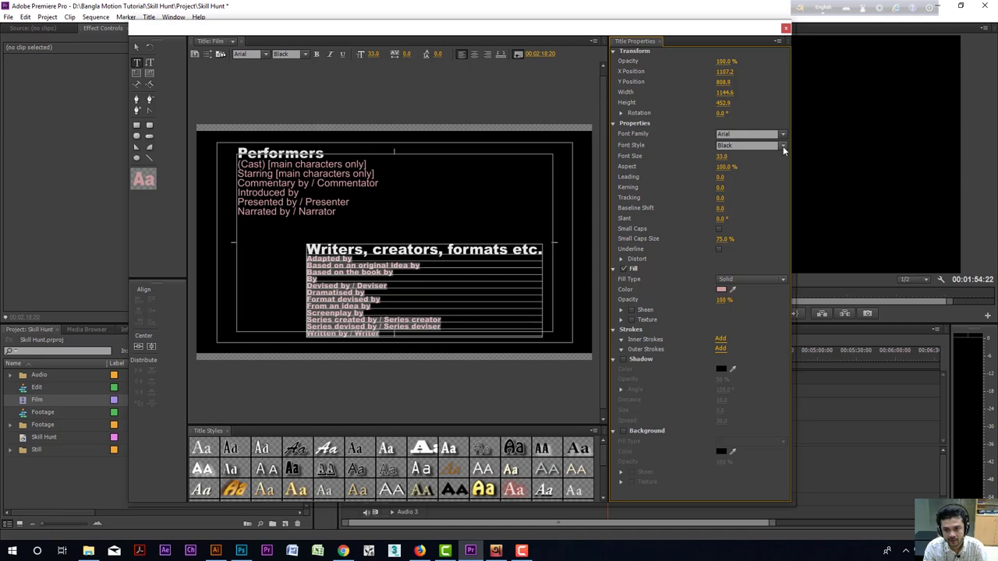
{"action": "left_click", "coordinate": [782, 146]}
{"action": "left_click", "coordinate": [779, 220]}
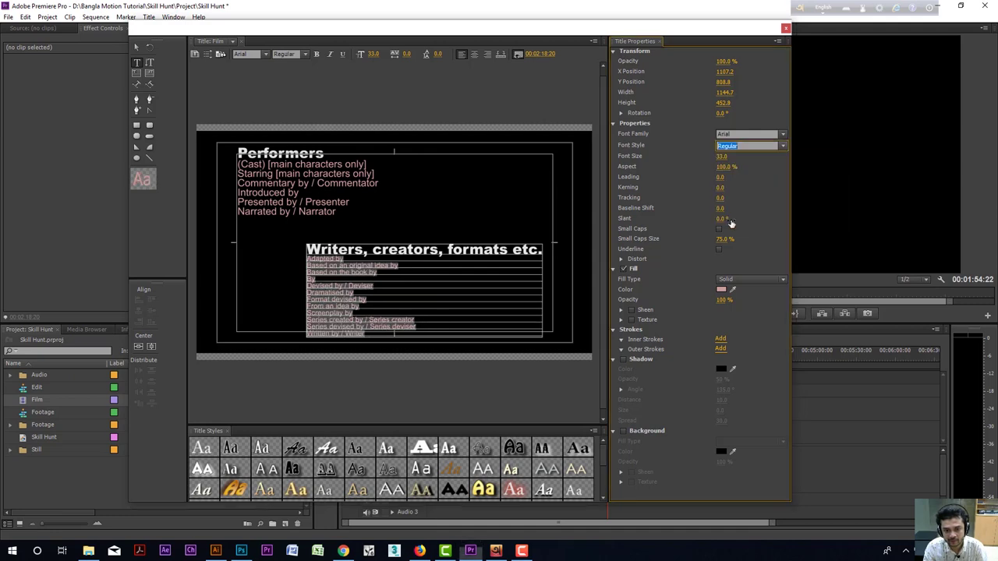
{"action": "left_click_drag", "start_coordinate": [721, 156], "coordinate": [742, 156]}
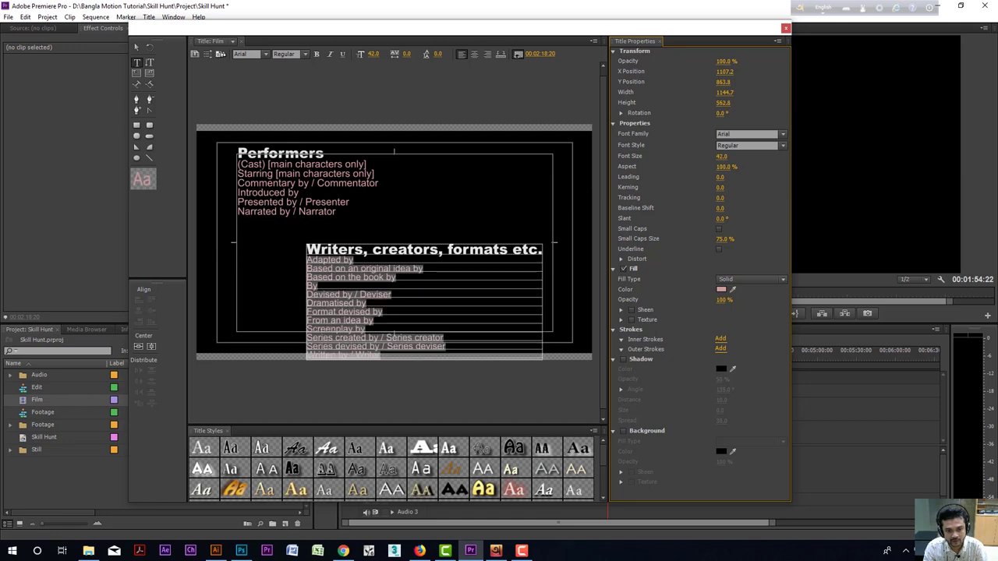
{"action": "left_click", "coordinate": [137, 45]}
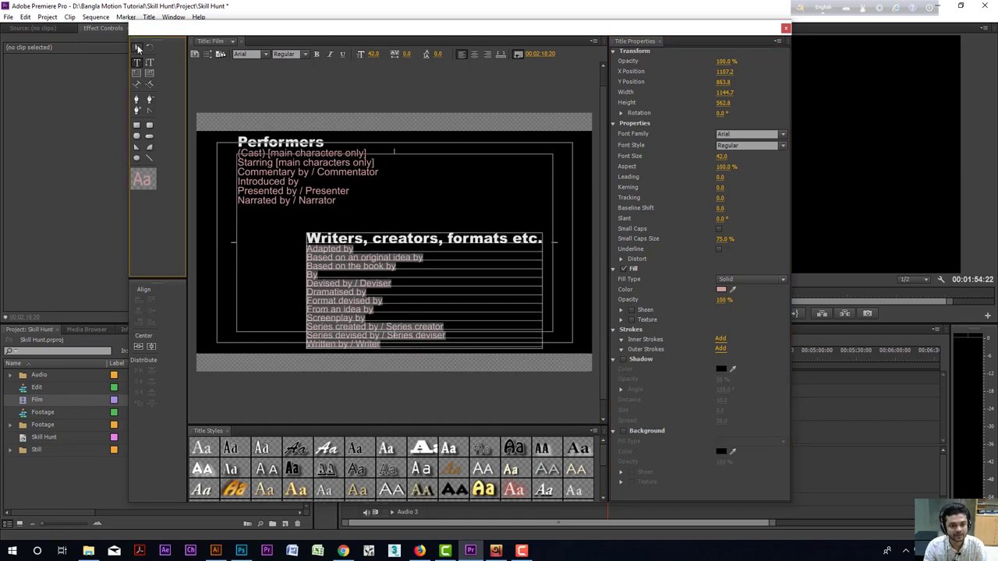
{"action": "left_click_drag", "start_coordinate": [330, 248], "coordinate": [340, 235]}
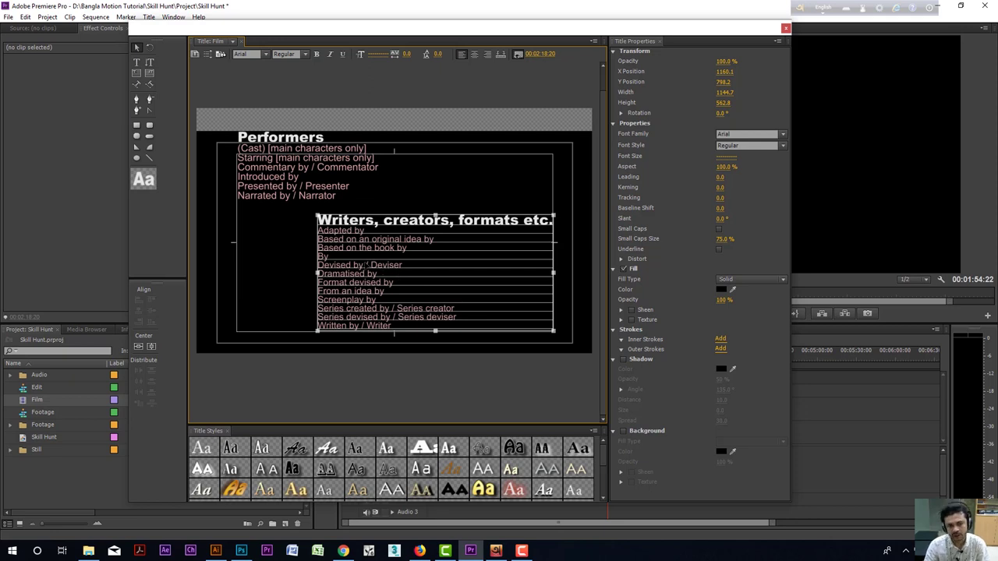
Insert the round image 1 from drive D as a logo using Logo > Insert Logo.
{"action": "right_click", "coordinate": [295, 272]}
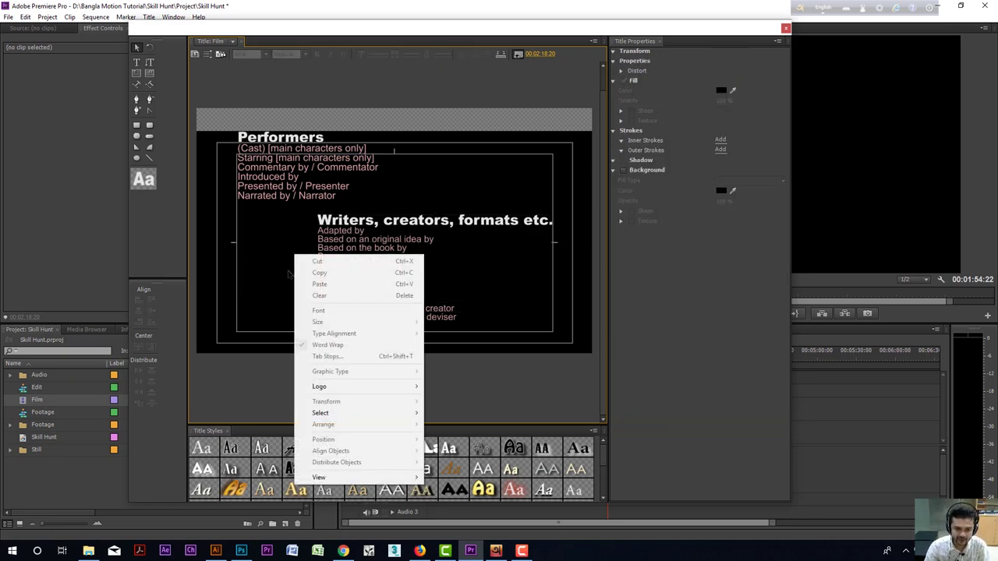
{"action": "mouse_move", "coordinate": [317, 389]}
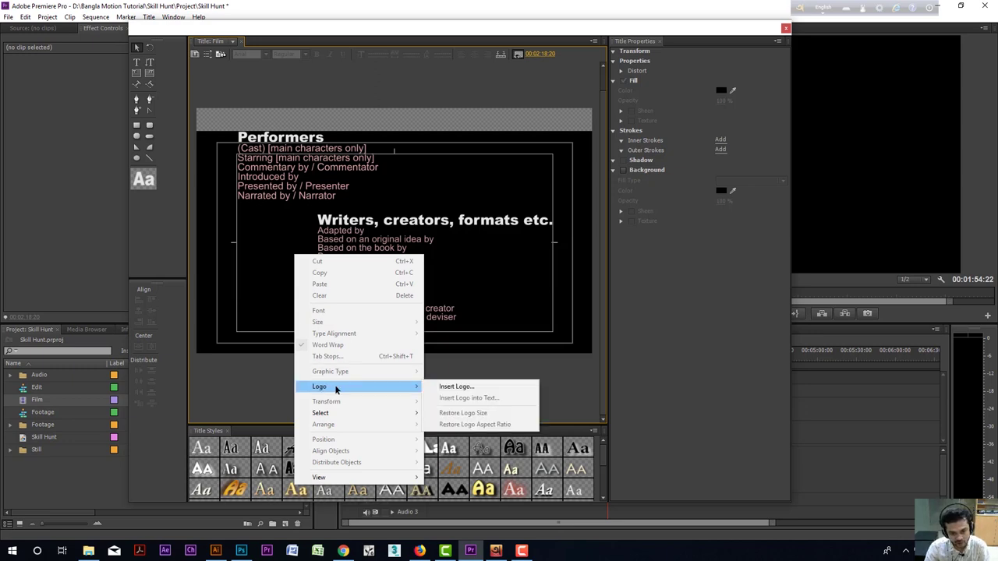
{"action": "left_click", "coordinate": [460, 388]}
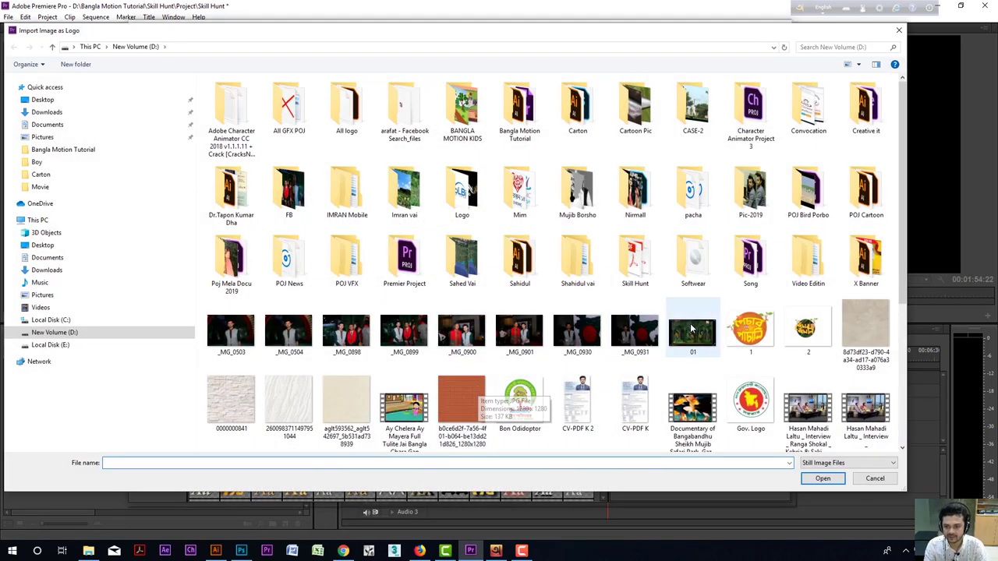
{"action": "scroll", "coordinate": [635, 335], "scroll_direction": "down", "scroll_amount": 3}
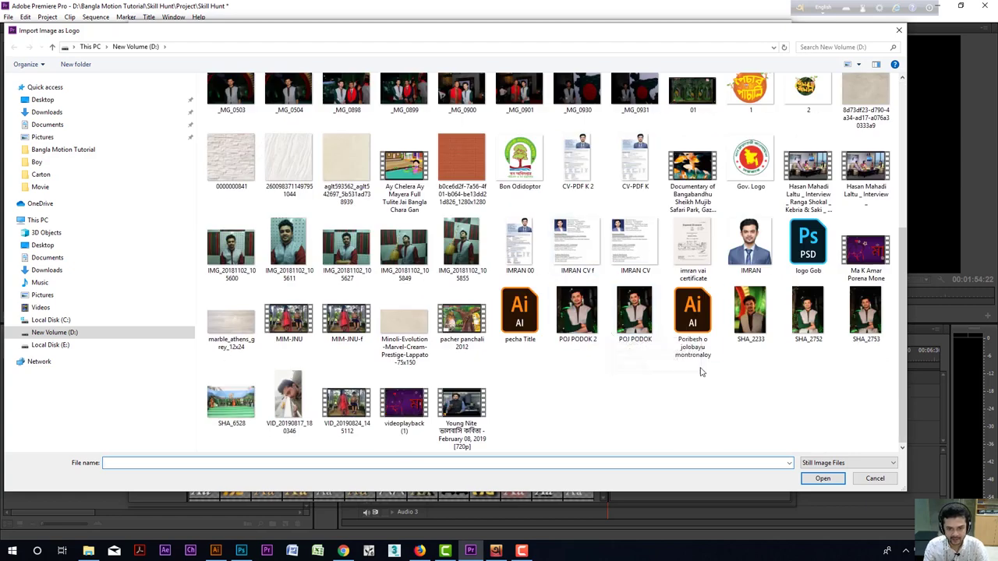
{"action": "scroll", "coordinate": [701, 367], "scroll_direction": "up", "scroll_amount": 3}
{"action": "left_click", "coordinate": [750, 329]}
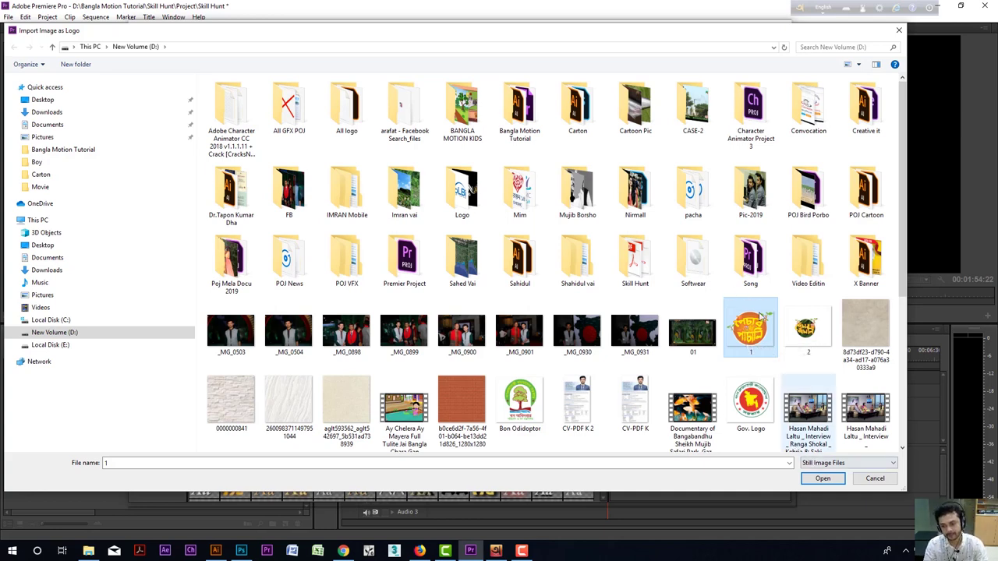
{"action": "left_click", "coordinate": [818, 483]}
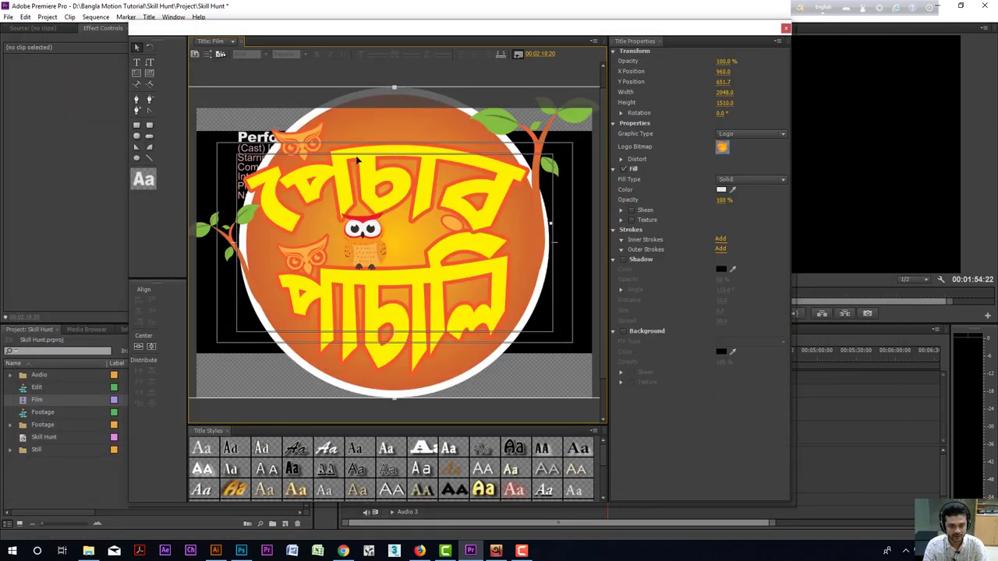
Shrink the round orange logo to a small badge near the canvas centre.
{"action": "left_click_drag", "start_coordinate": [394, 87], "coordinate": [392, 168]}
{"action": "key", "text": "ctrl+z"}
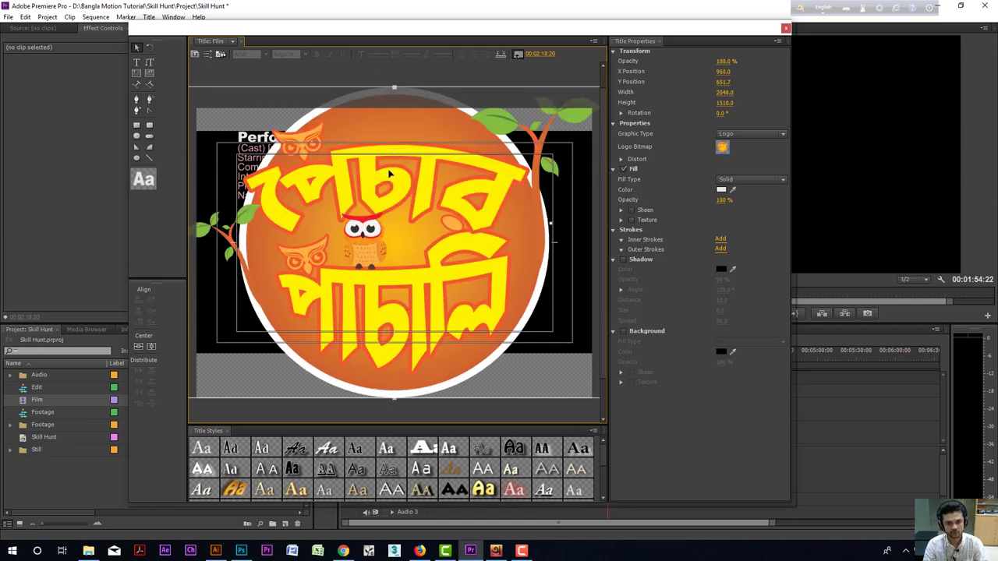
{"action": "left_click_drag", "start_coordinate": [310, 231], "coordinate": [390, 243]}
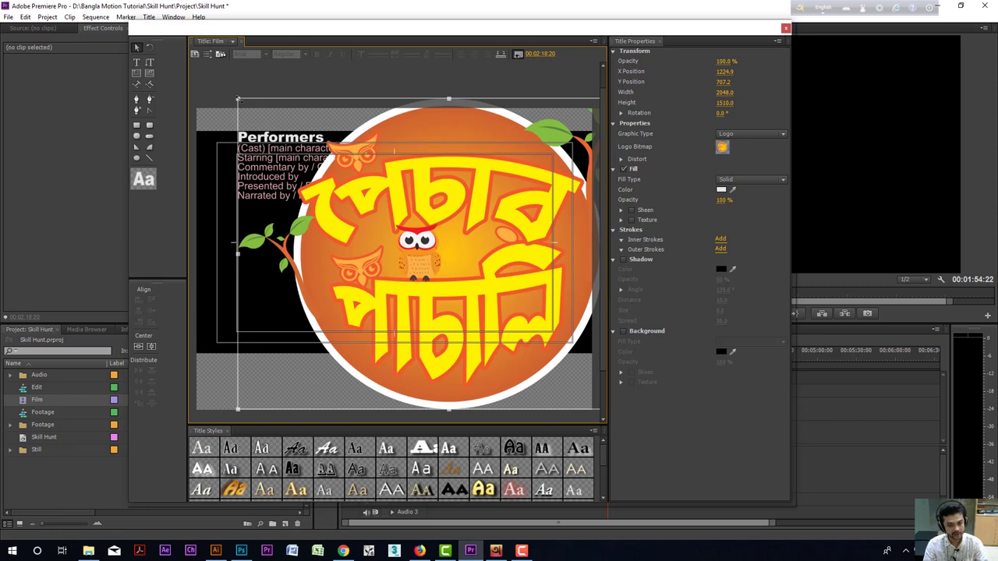
{"action": "left_click_drag", "start_coordinate": [238, 100], "coordinate": [532, 317]}
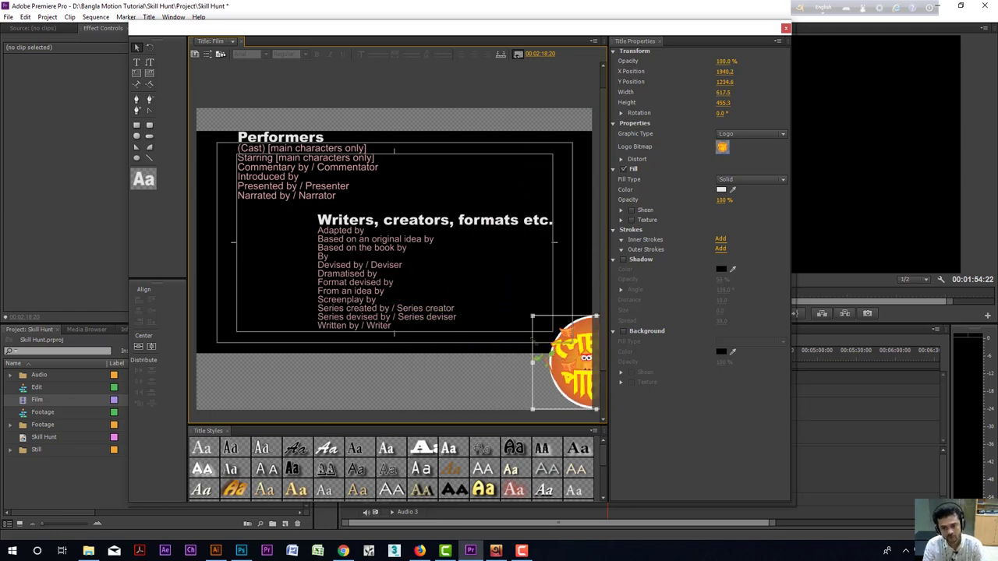
{"action": "left_click_drag", "start_coordinate": [574, 364], "coordinate": [385, 234]}
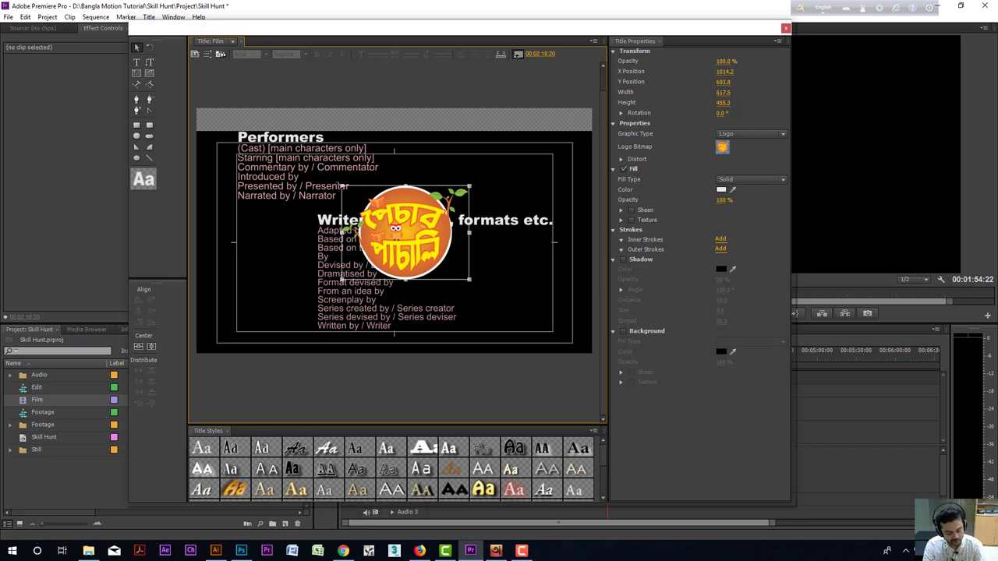
{"action": "left_click_drag", "start_coordinate": [349, 193], "coordinate": [410, 193]}
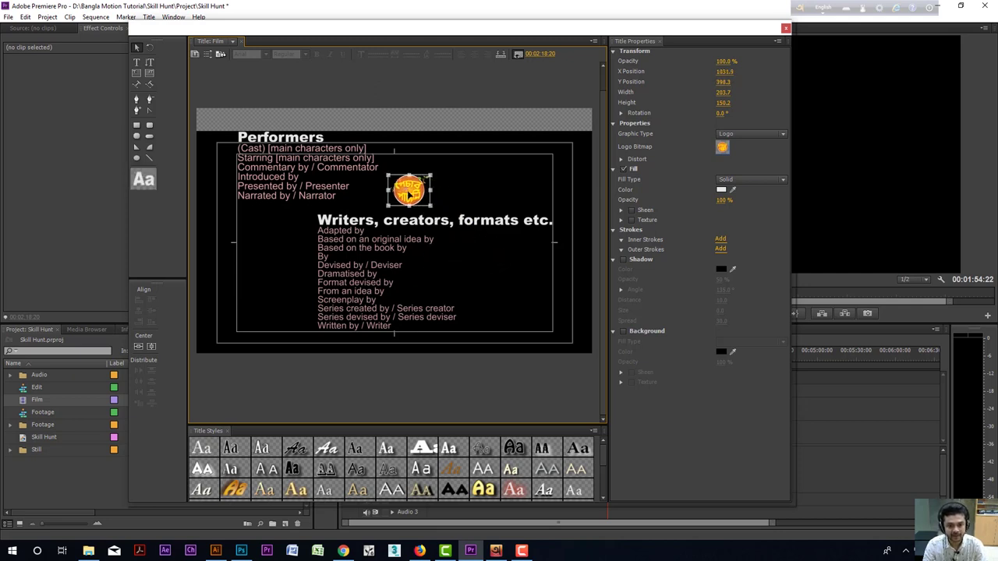
Move the Writers block lower and settle the logo between the two credit blocks.
{"action": "left_click", "coordinate": [374, 227]}
{"action": "left_click_drag", "start_coordinate": [368, 239], "coordinate": [368, 319]}
{"action": "left_click_drag", "start_coordinate": [409, 189], "coordinate": [528, 173]}
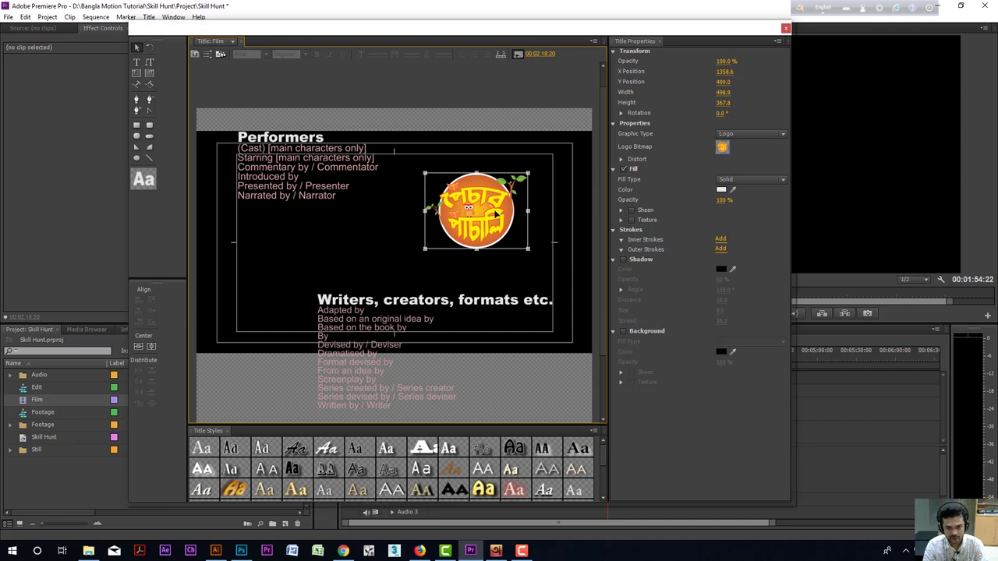
{"action": "left_click_drag", "start_coordinate": [496, 214], "coordinate": [467, 229]}
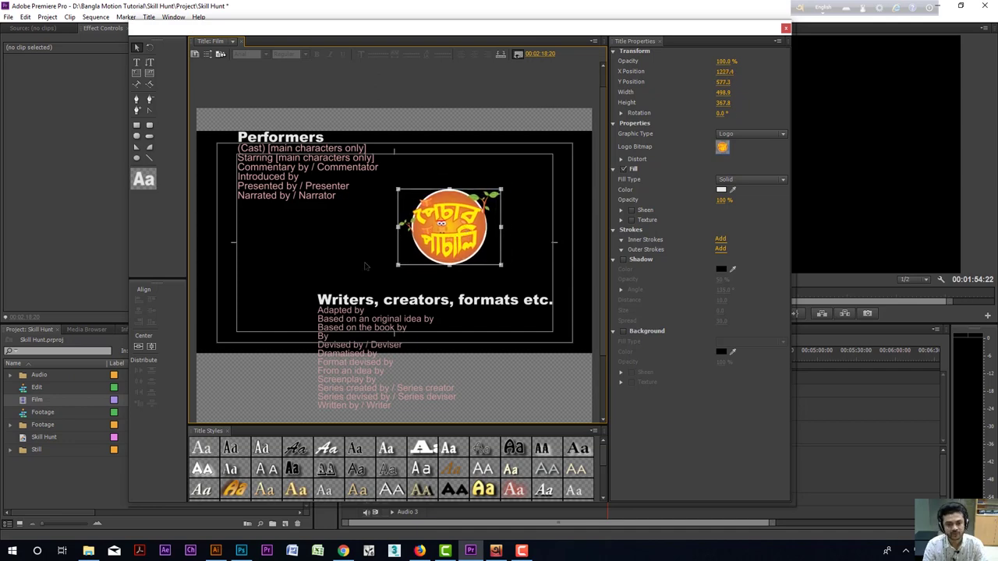
{"action": "left_click", "coordinate": [366, 265]}
{"action": "scroll", "coordinate": [602, 307], "scroll_direction": "down", "scroll_amount": 3}
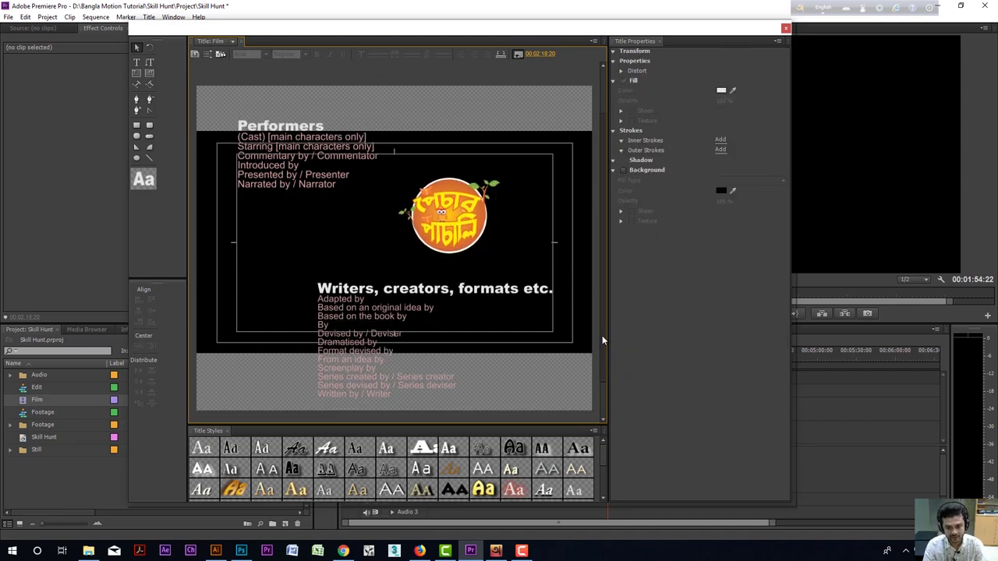
Select all the text in the top Performers credit block.
{"action": "left_click", "coordinate": [343, 550]}
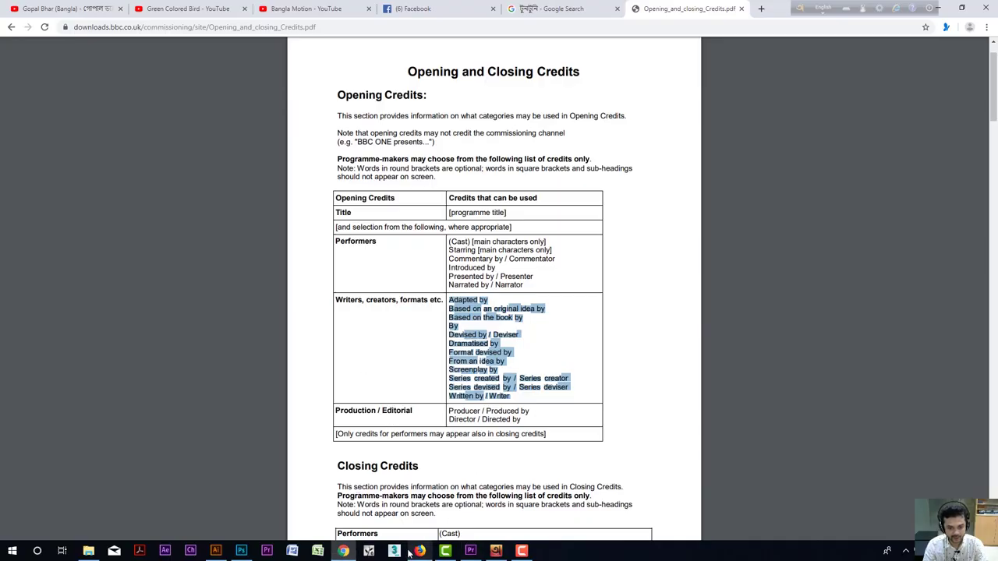
{"action": "left_click", "coordinate": [470, 550]}
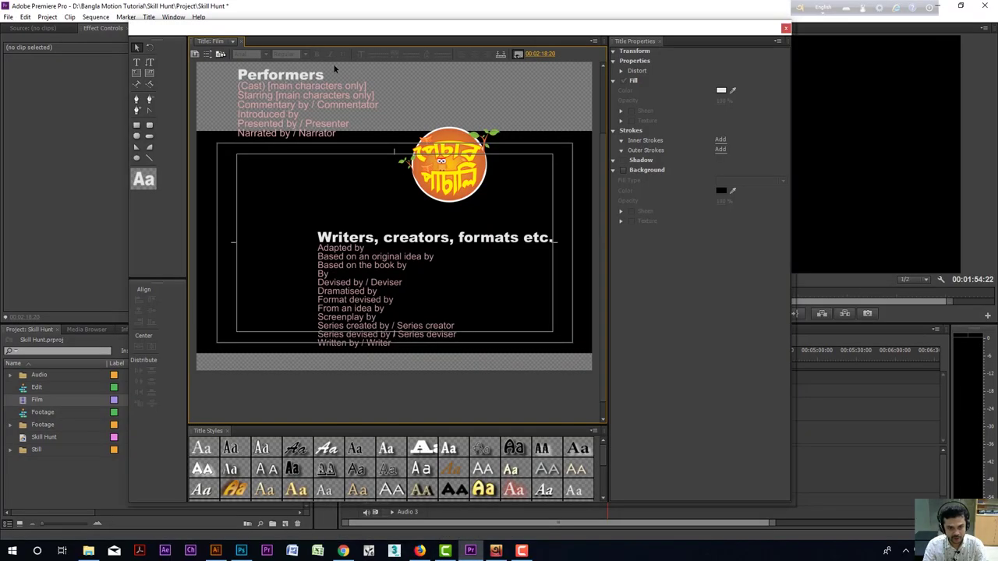
{"action": "left_click", "coordinate": [273, 79]}
{"action": "left_click", "coordinate": [136, 64]}
{"action": "left_click", "coordinate": [267, 75]}
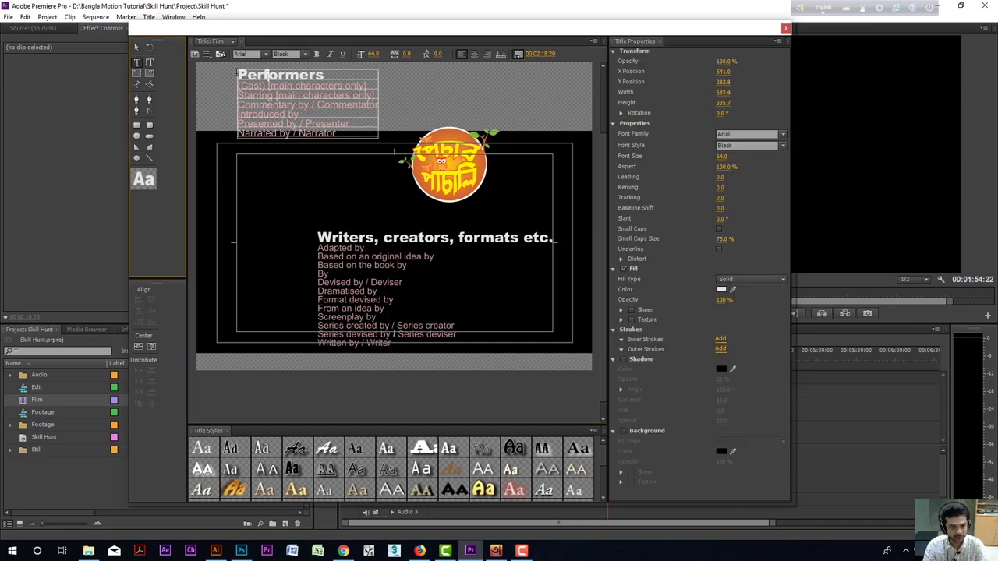
{"action": "key", "text": "ctrl+a"}
{"action": "key", "text": "ctrl+c"}
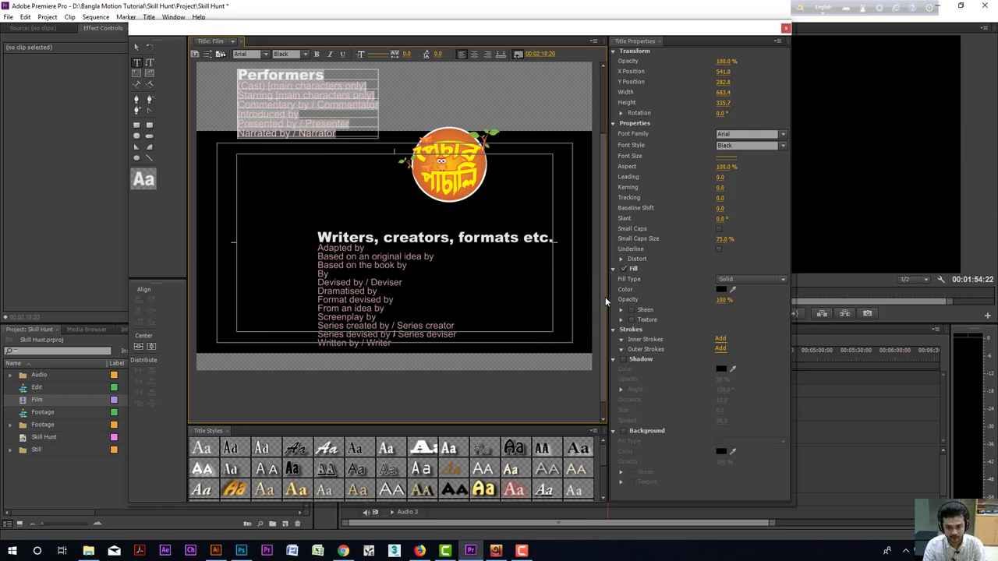
Paste the Performers credits into a new text box and move it below the Writers block.
{"action": "left_click_drag", "start_coordinate": [606, 296], "coordinate": [607, 365]}
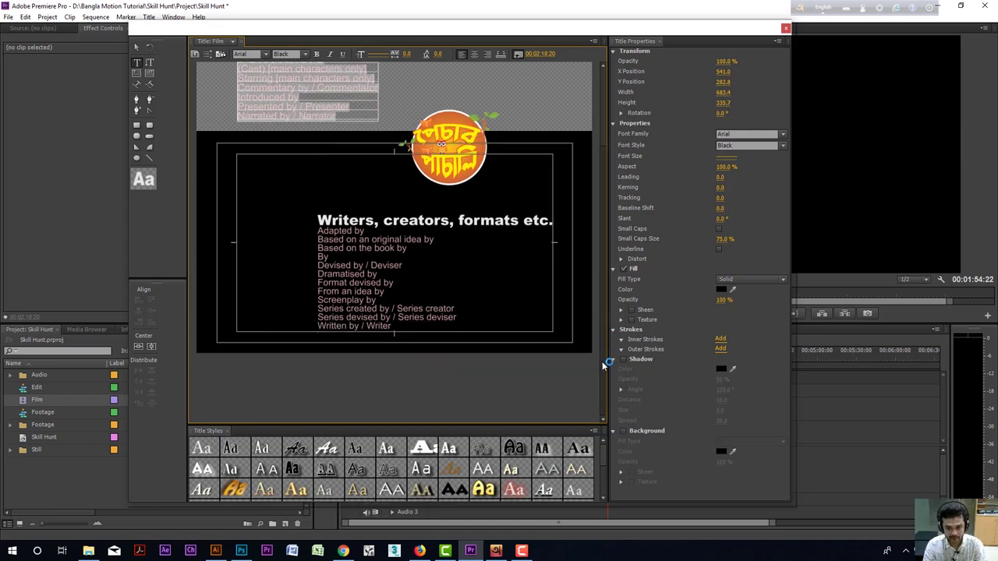
{"action": "left_click", "coordinate": [254, 300]}
{"action": "key", "text": "ctrl+v"}
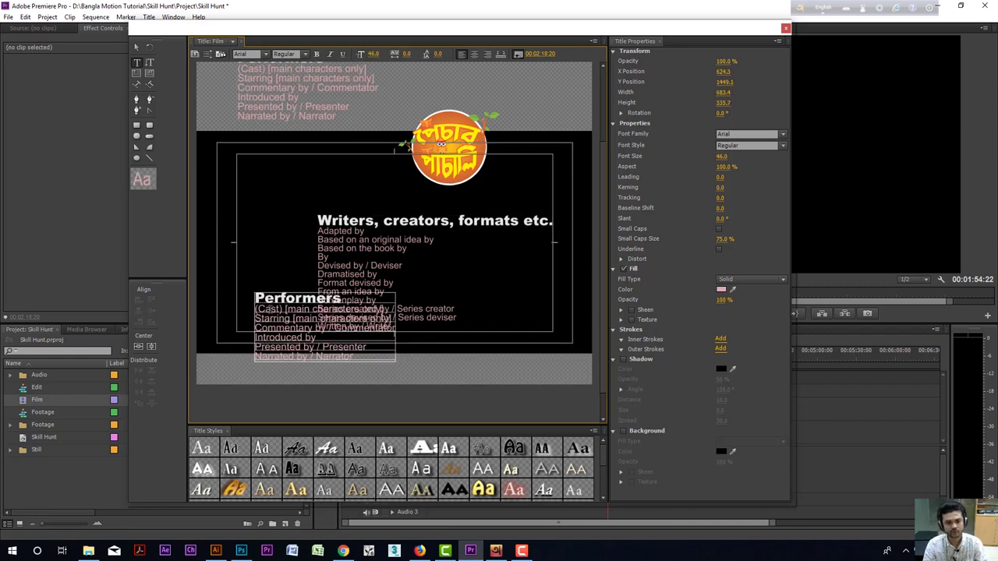
{"action": "left_click", "coordinate": [137, 48]}
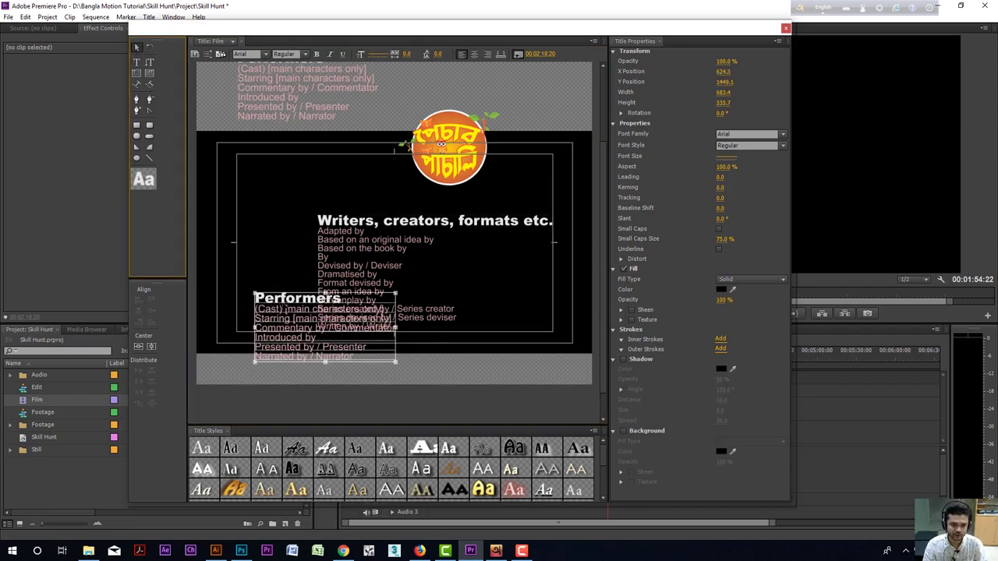
{"action": "left_click_drag", "start_coordinate": [282, 305], "coordinate": [264, 368]}
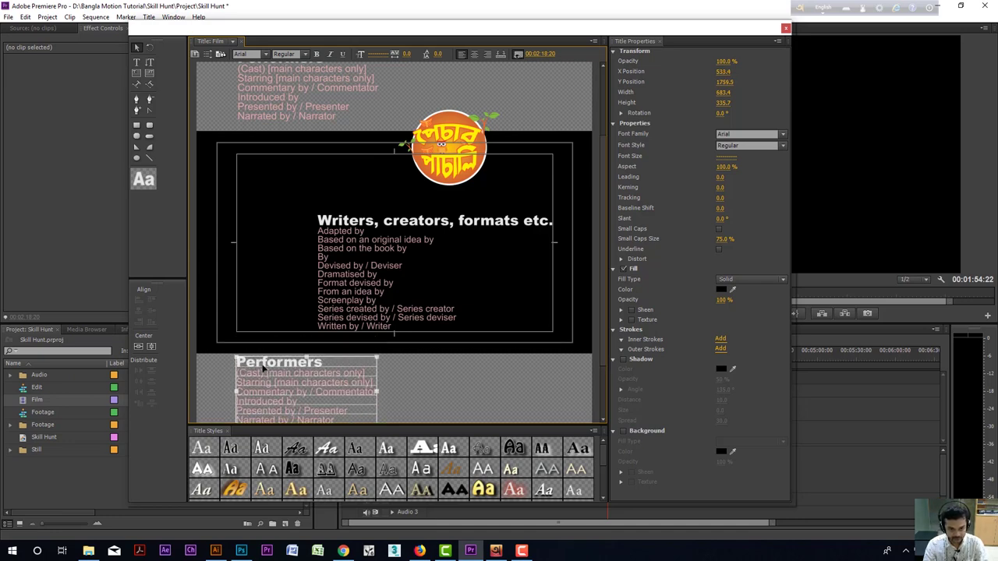
{"action": "scroll", "coordinate": [493, 323], "scroll_direction": "down", "scroll_amount": 3}
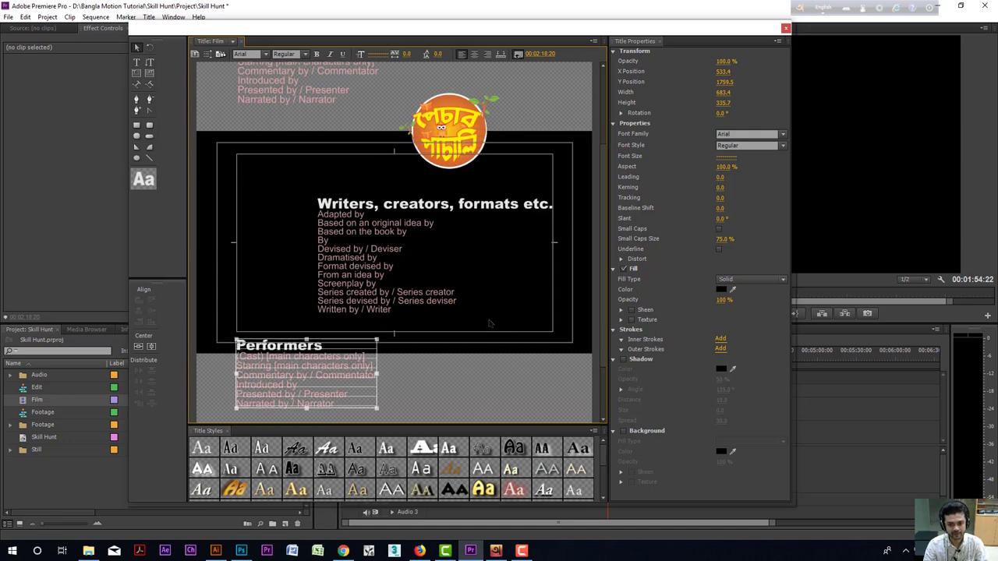
{"action": "scroll", "coordinate": [490, 323], "scroll_direction": "down", "scroll_amount": 6}
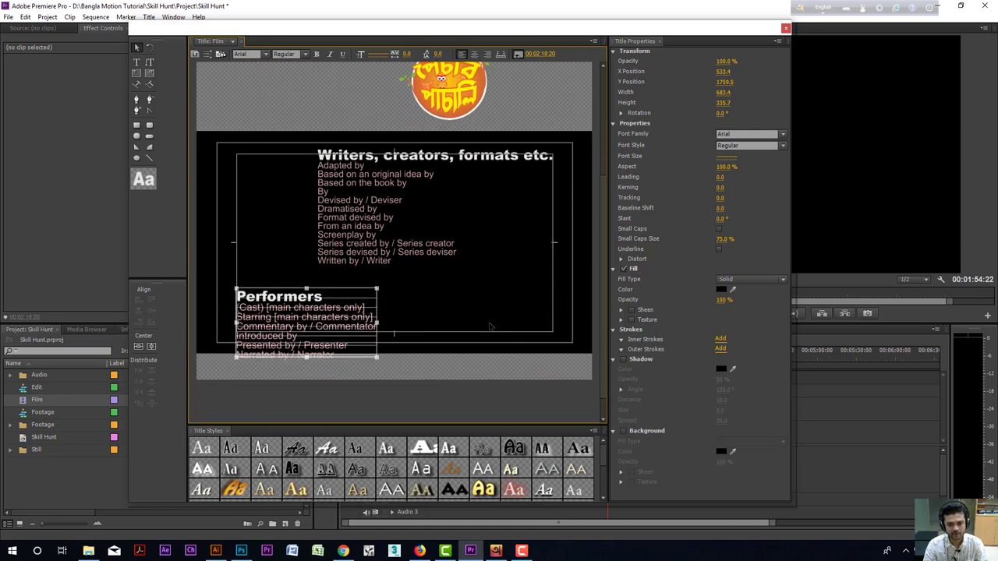
{"action": "scroll", "coordinate": [490, 323], "scroll_direction": "down", "scroll_amount": 1}
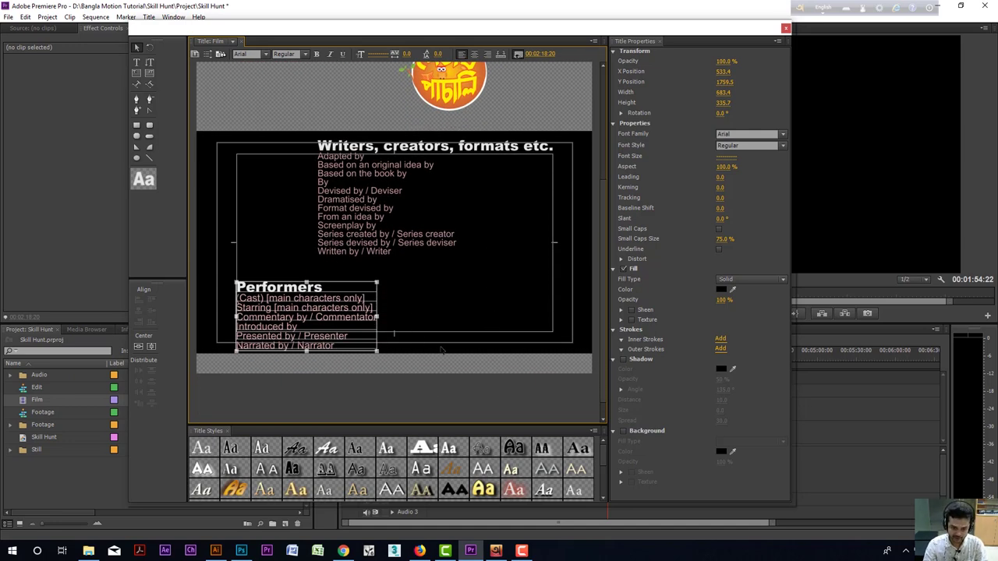
Insert the Bon Odidoptor tree image as a logo in the title.
{"action": "right_click", "coordinate": [417, 354]}
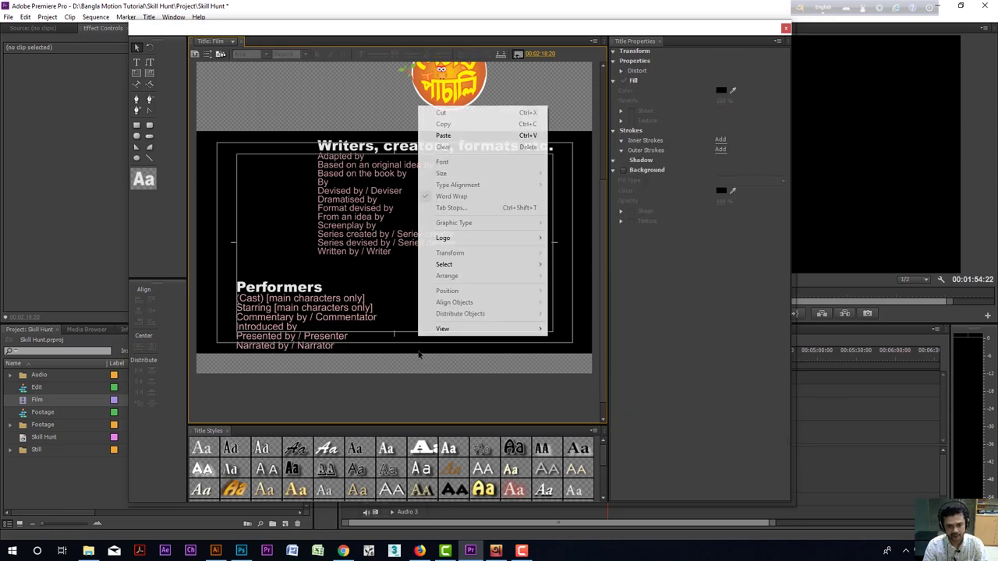
{"action": "mouse_move", "coordinate": [471, 240]}
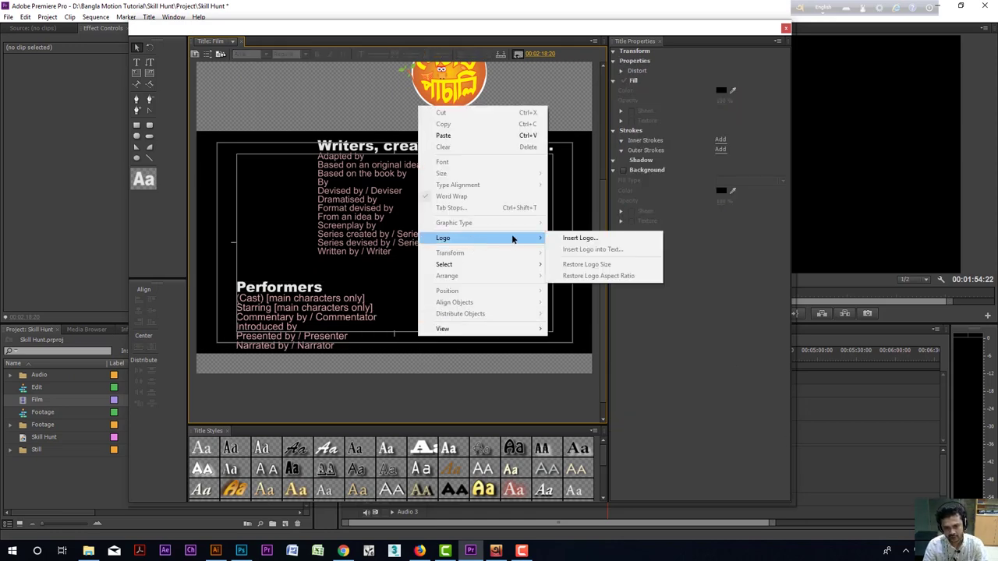
{"action": "left_click", "coordinate": [585, 238]}
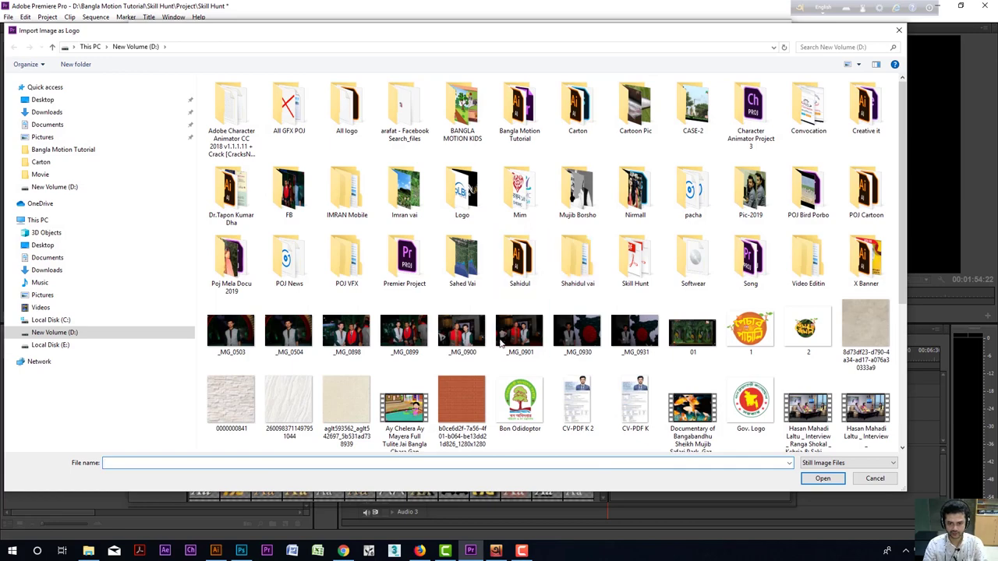
{"action": "scroll", "coordinate": [770, 369], "scroll_direction": "down", "scroll_amount": 3}
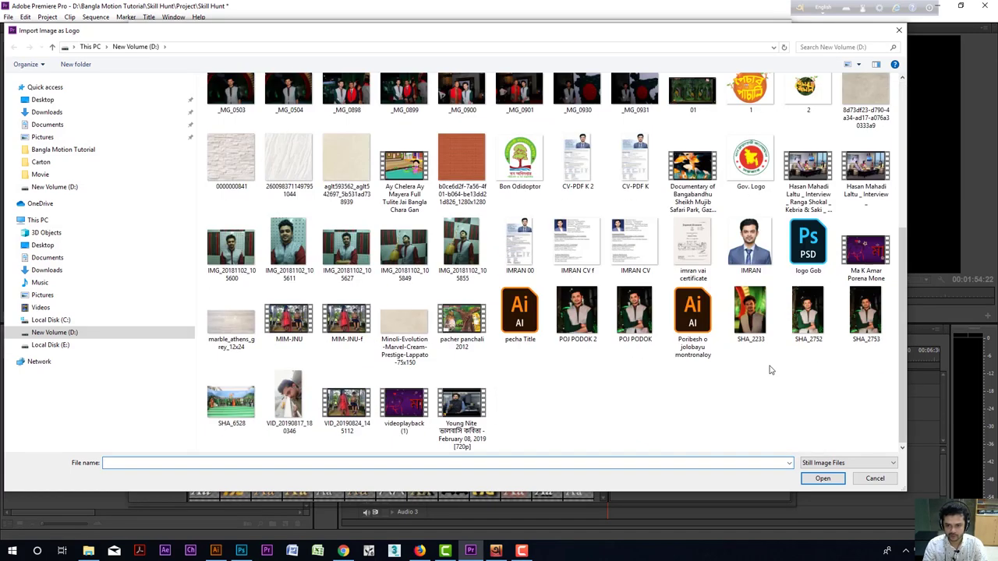
{"action": "scroll", "coordinate": [660, 368], "scroll_direction": "up", "scroll_amount": 3}
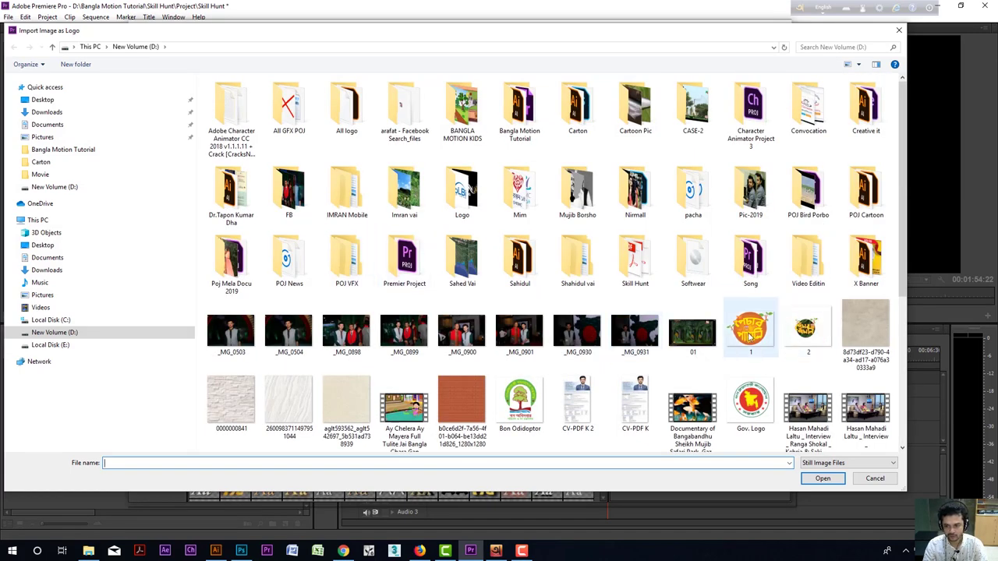
{"action": "left_click", "coordinate": [520, 401]}
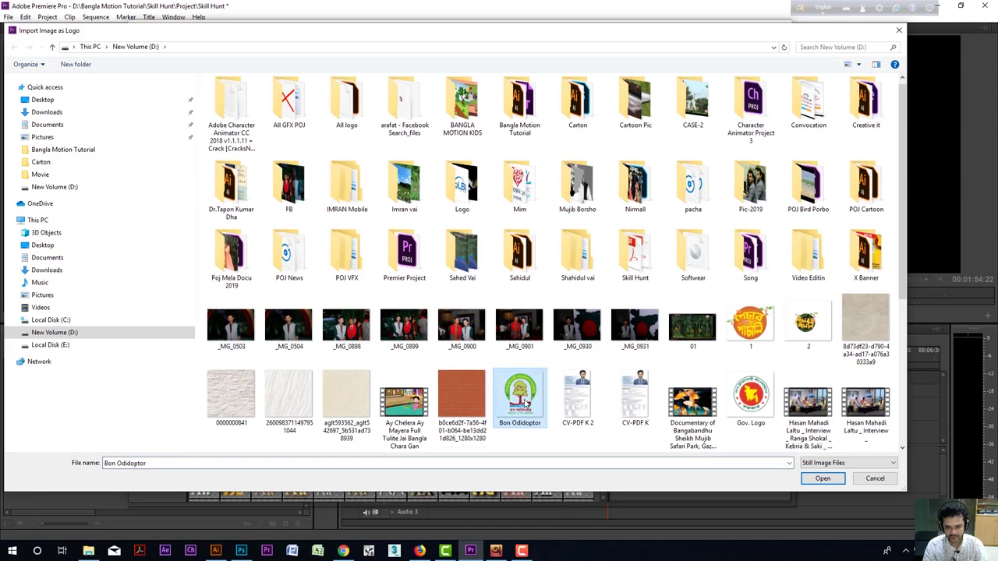
{"action": "left_click", "coordinate": [822, 479]}
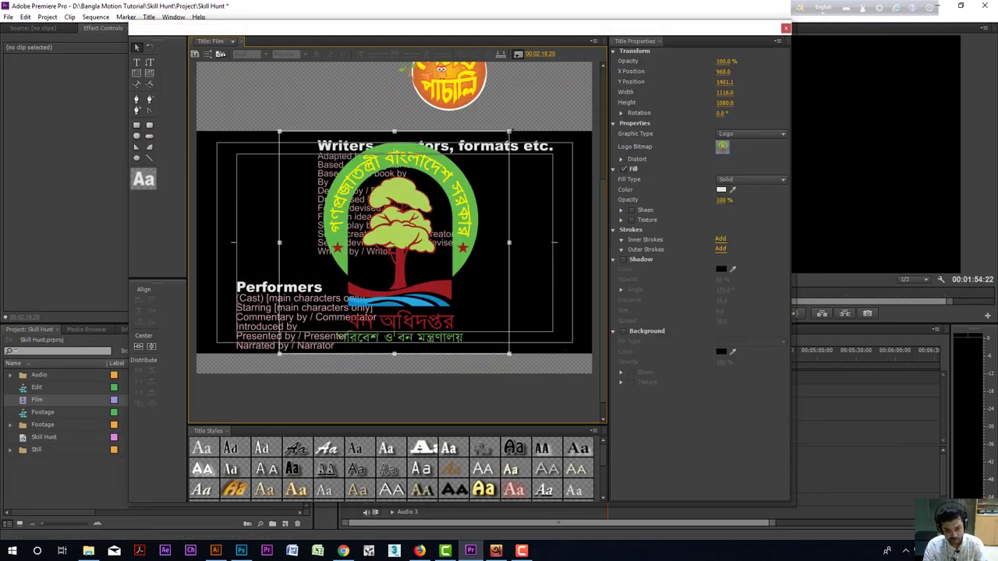
Shrink the green tree logo and place it beneath the third Performers block.
{"action": "left_click_drag", "start_coordinate": [508, 131], "coordinate": [467, 378]}
{"action": "scroll", "coordinate": [538, 351], "scroll_direction": "down", "scroll_amount": 1}
{"action": "scroll", "coordinate": [538, 352], "scroll_direction": "down", "scroll_amount": 1}
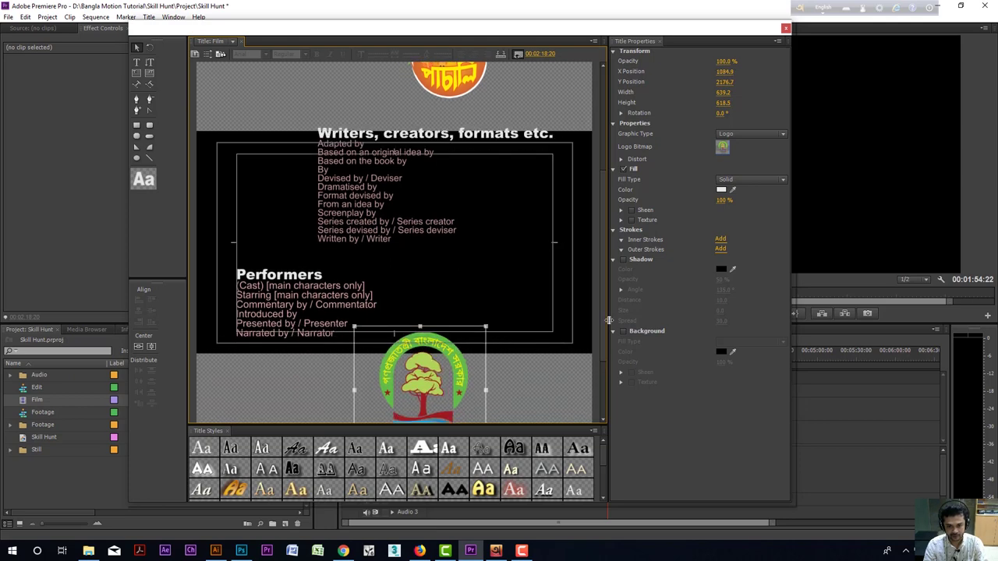
{"action": "left_click_drag", "start_coordinate": [605, 318], "coordinate": [608, 382]}
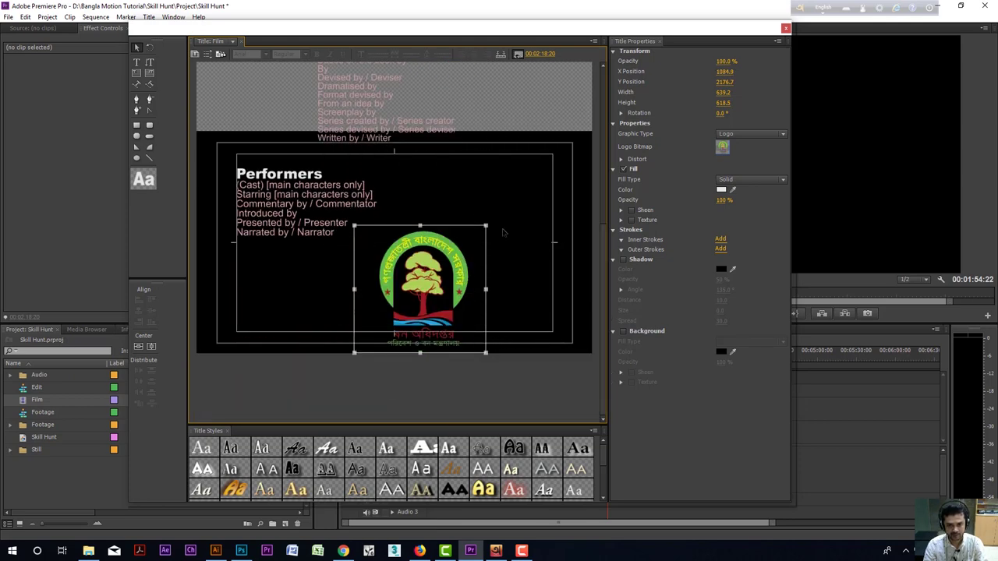
{"action": "left_click_drag", "start_coordinate": [485, 226], "coordinate": [421, 285]}
{"action": "scroll", "coordinate": [336, 204], "scroll_direction": "up", "scroll_amount": 2}
Copy the Performers lines into a new text box beneath the tree logo, shifted right under it.
{"action": "left_click", "coordinate": [282, 200]}
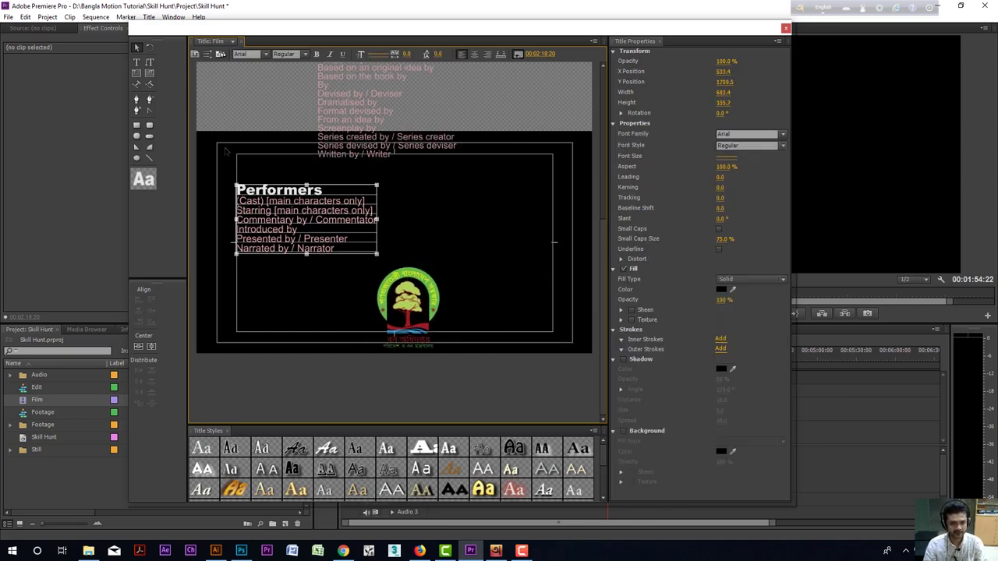
{"action": "double_click", "coordinate": [284, 190]}
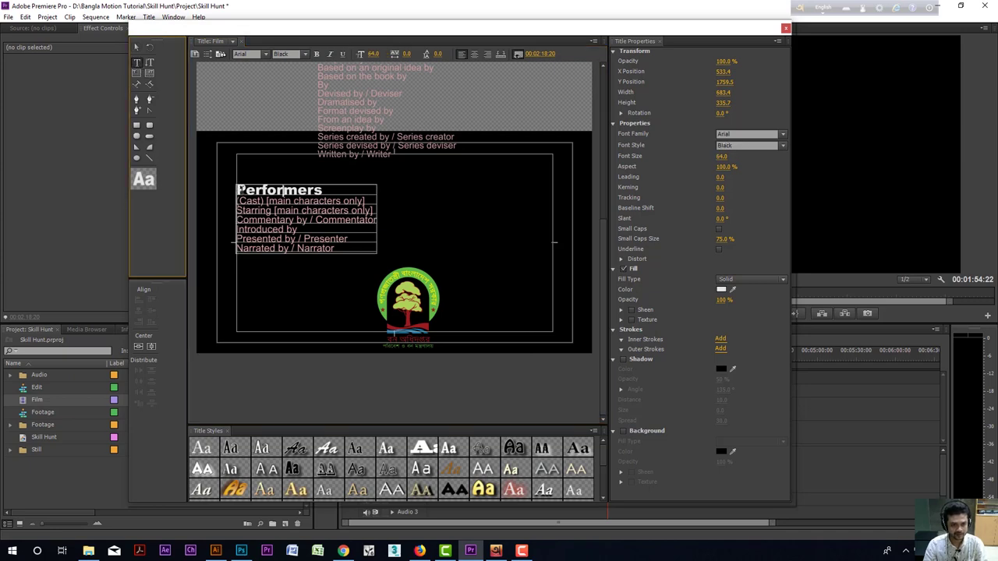
{"action": "left_click_drag", "start_coordinate": [238, 190], "coordinate": [298, 232]}
{"action": "key", "text": "ctrl+c"}
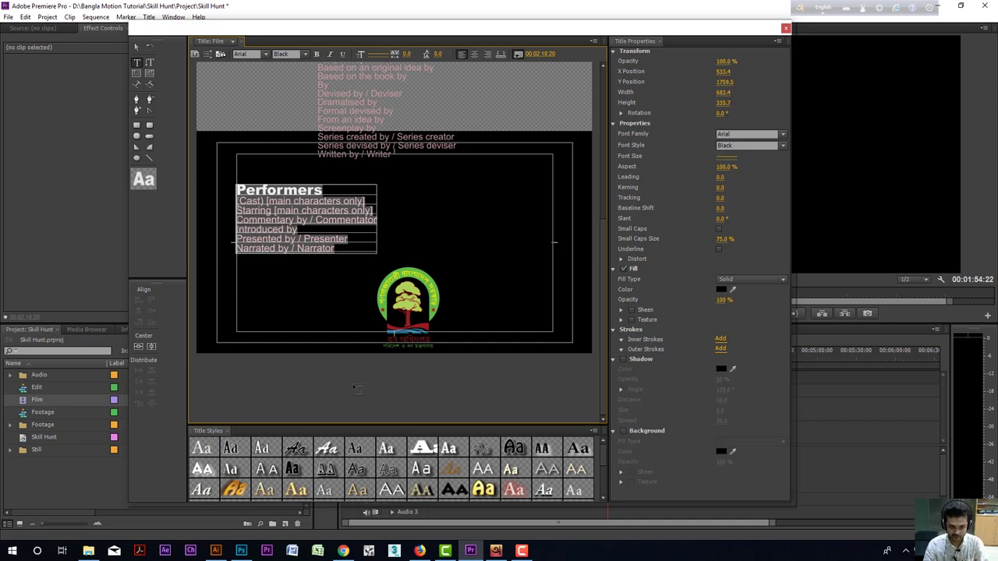
{"action": "left_click", "coordinate": [308, 365]}
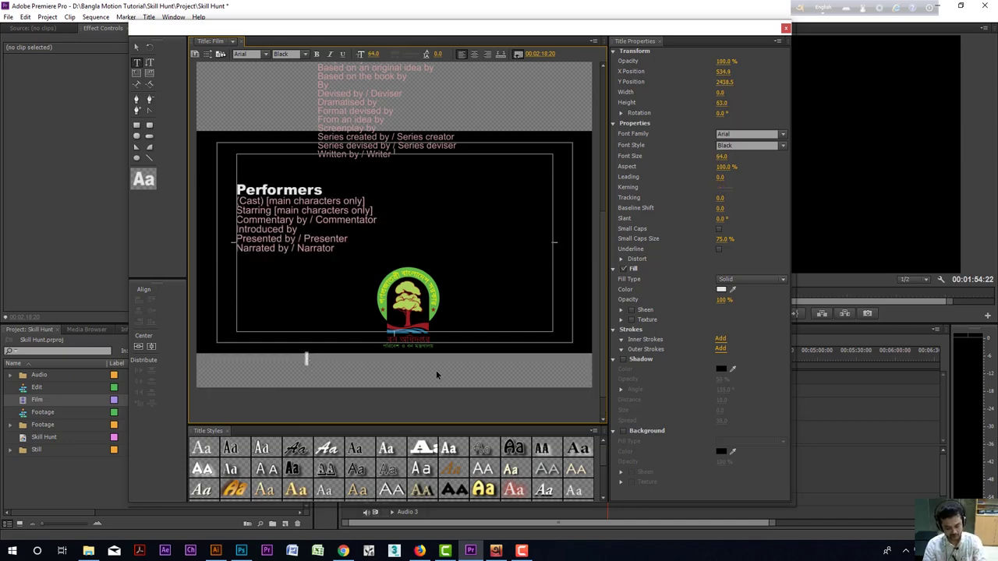
{"action": "key", "text": "ctrl+v"}
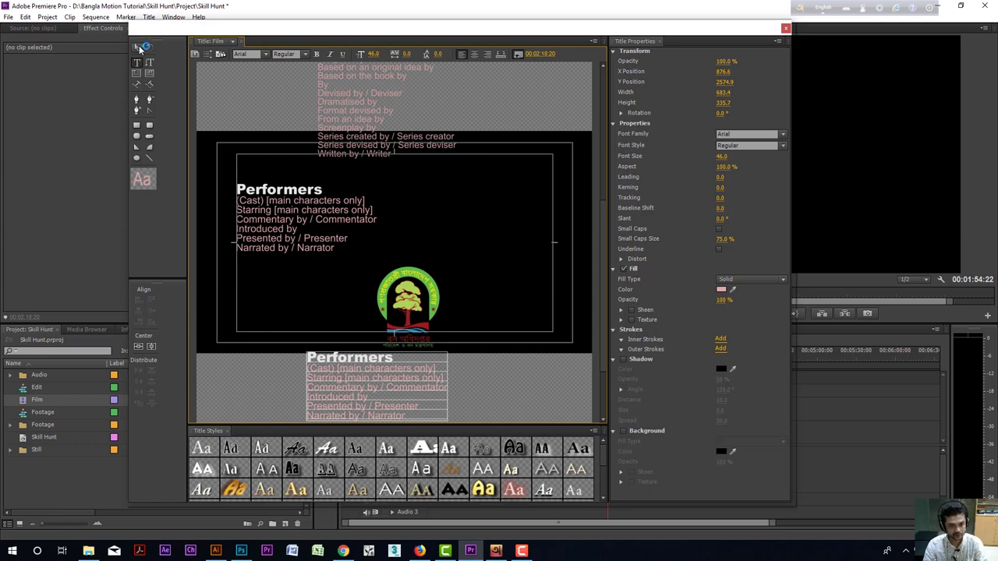
{"action": "left_click", "coordinate": [138, 48]}
{"action": "left_click_drag", "start_coordinate": [353, 363], "coordinate": [419, 364]}
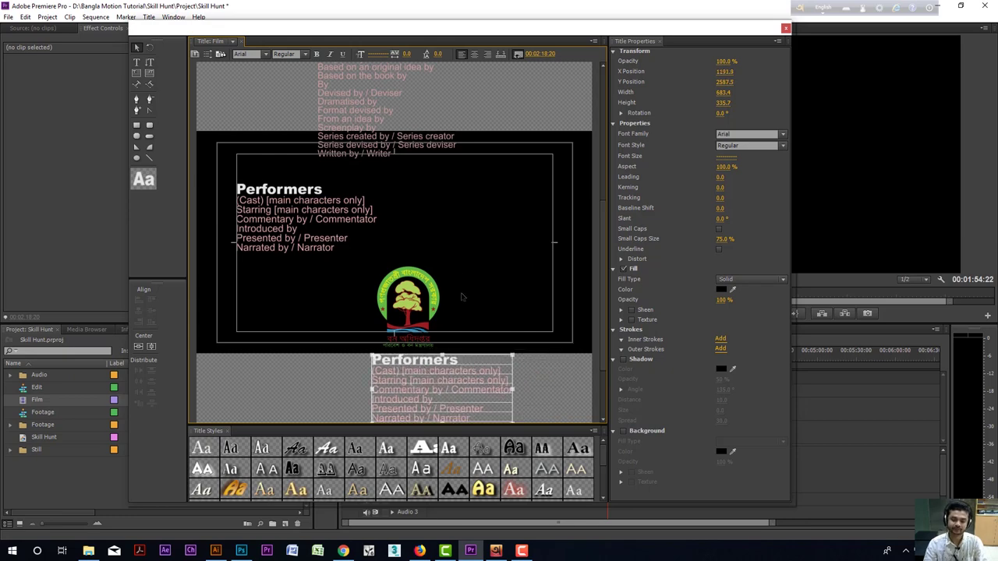
{"action": "scroll", "coordinate": [580, 228], "scroll_direction": "down", "scroll_amount": 1}
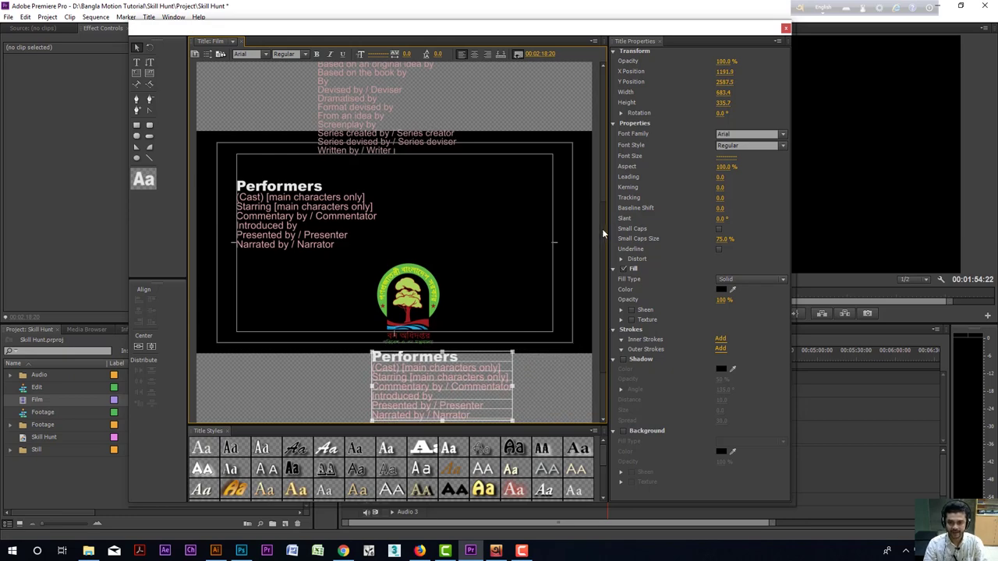
{"action": "scroll", "coordinate": [602, 228], "scroll_direction": "down", "scroll_amount": 3}
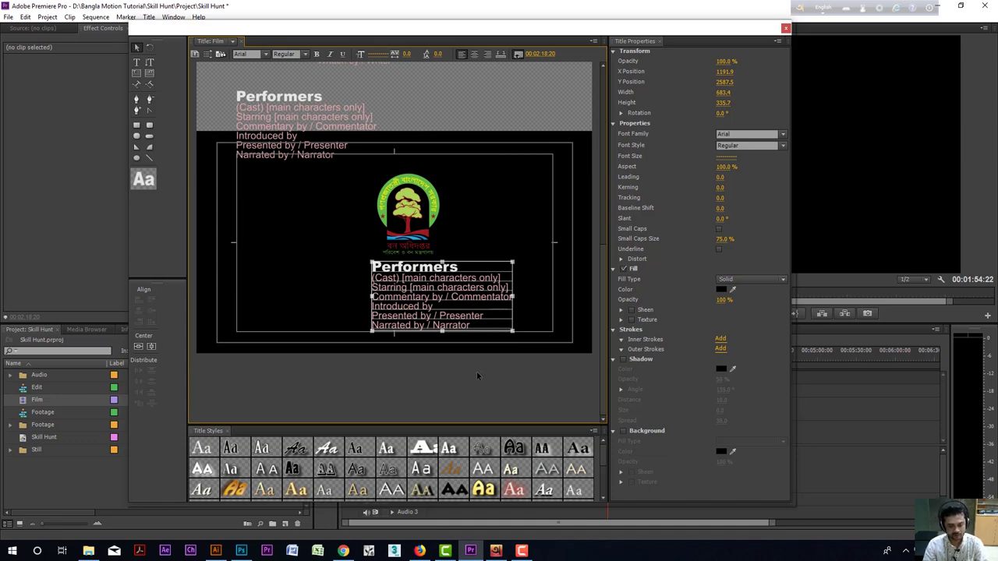
{"action": "left_click", "coordinate": [343, 551]}
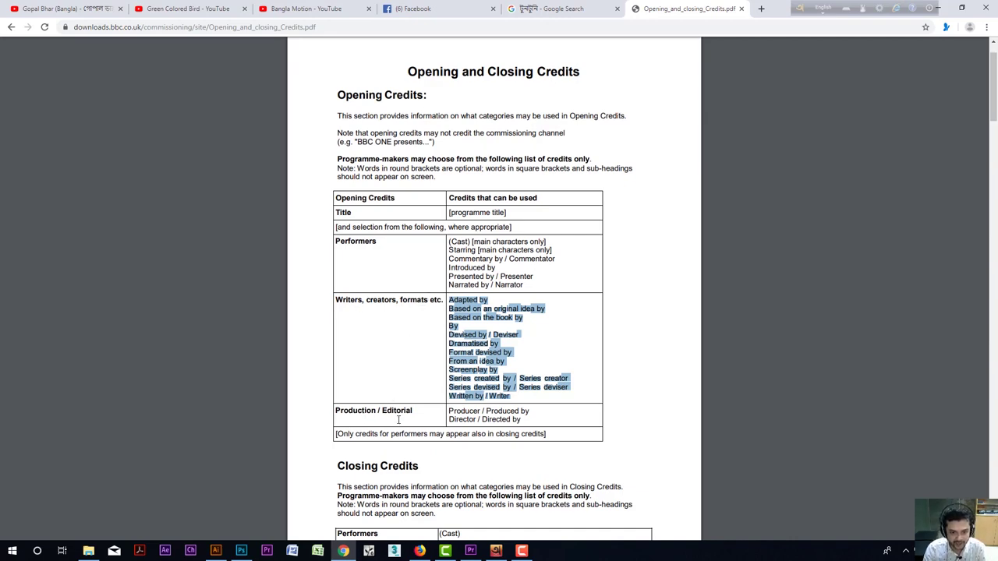
Scroll through the closing-credits categories in the BBC credits PDF, then return to Premiere Pro.
{"action": "scroll", "coordinate": [410, 416], "scroll_direction": "down", "scroll_amount": 3}
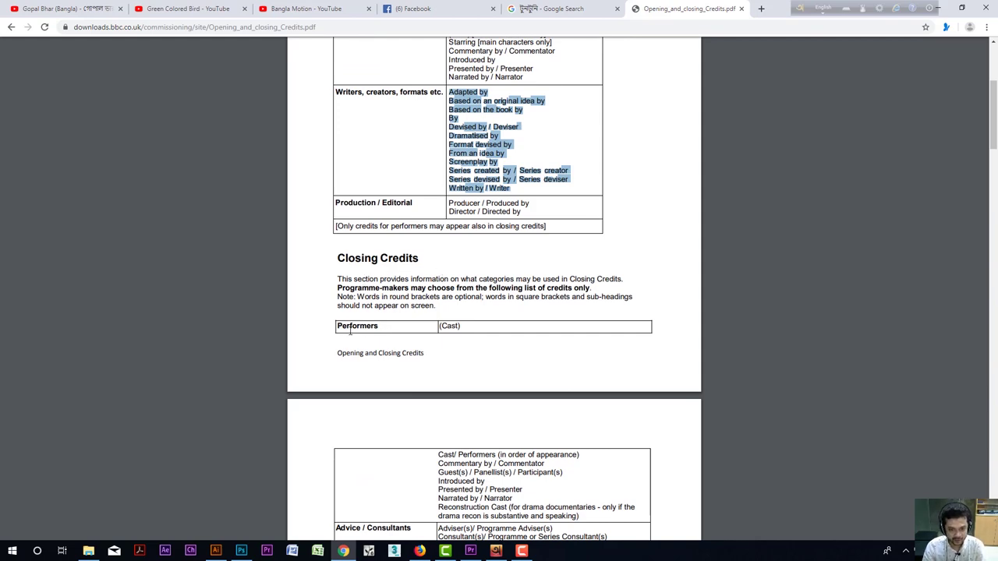
{"action": "scroll", "coordinate": [467, 386], "scroll_direction": "down", "scroll_amount": 4}
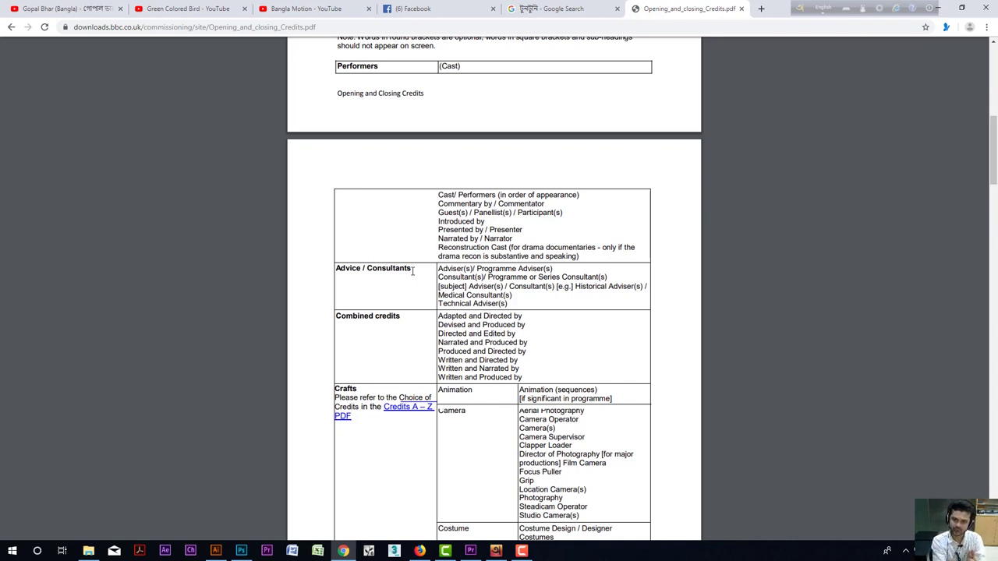
{"action": "left_click", "coordinate": [470, 550]}
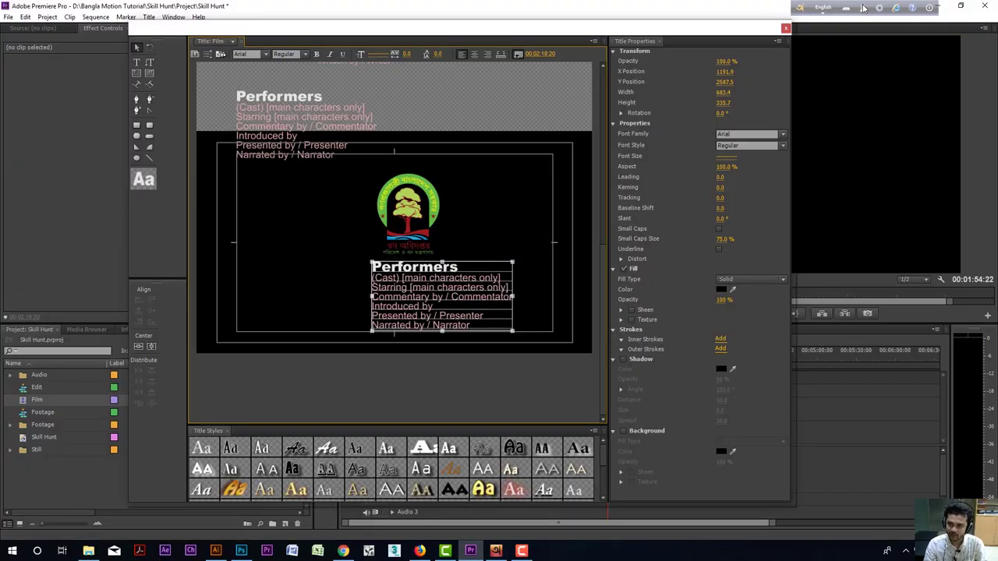
Close the Titler and preview the sequence around 00:01:20:10.
{"action": "left_click", "coordinate": [787, 29]}
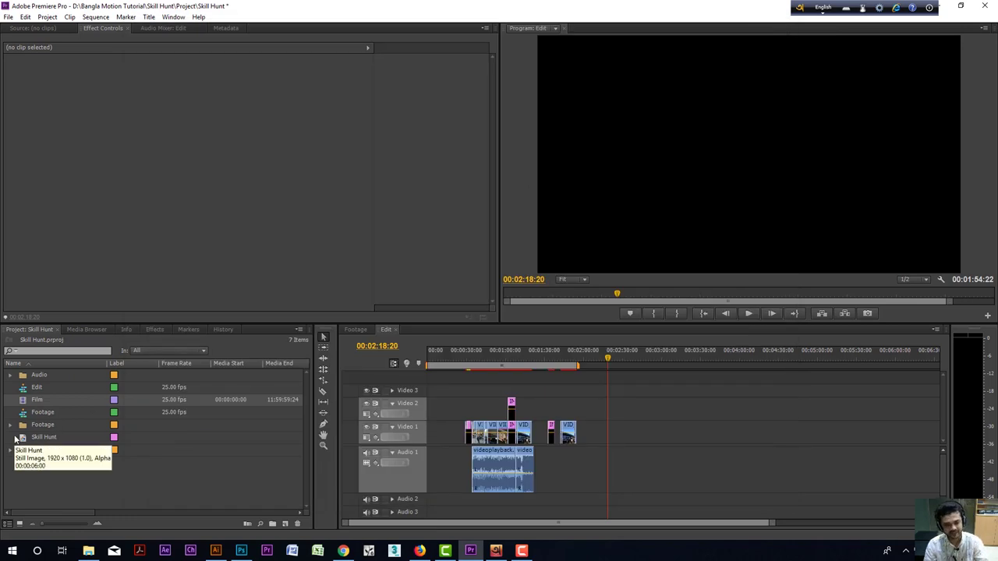
{"action": "left_click", "coordinate": [534, 364]}
{"action": "key", "text": "="}
{"action": "key", "text": "="}
{"action": "key", "text": "="}
{"action": "key", "text": "="}
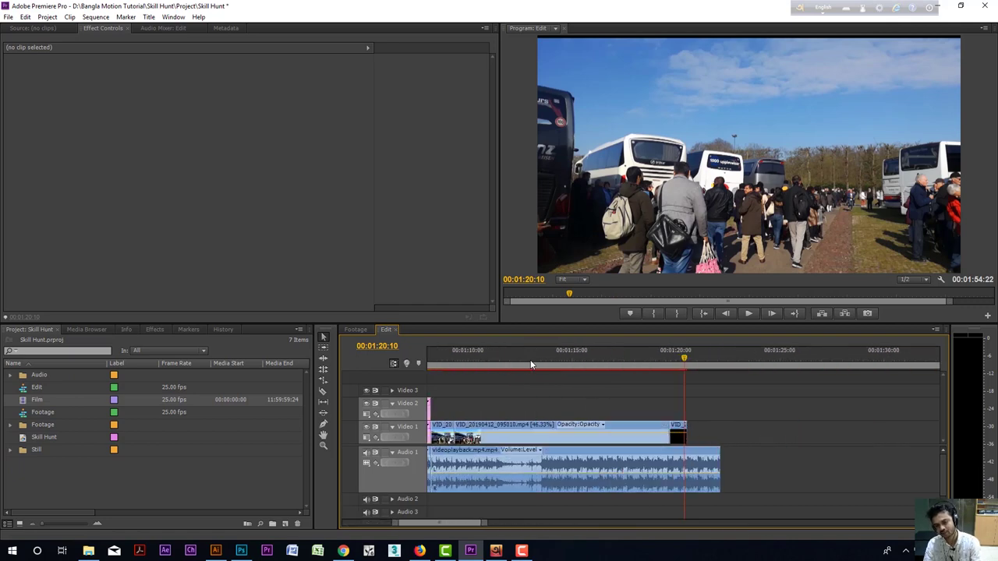
{"action": "key", "text": "space"}
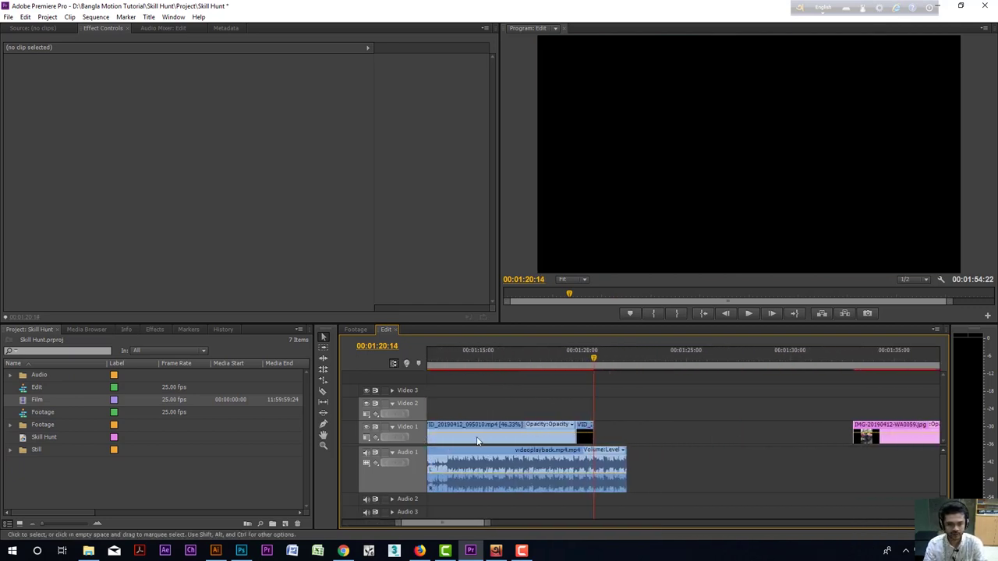
Place the Film title on Video 1 at 00:01:20:14, play it, and reopen it for editing.
{"action": "left_click_drag", "start_coordinate": [35, 400], "coordinate": [605, 433]}
{"action": "key", "text": "space"}
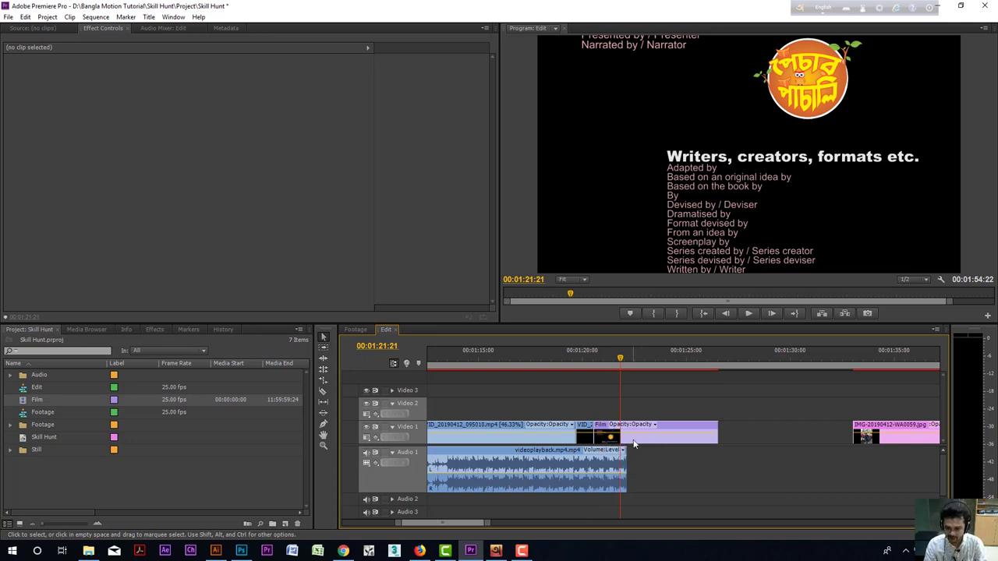
{"action": "left_click", "coordinate": [634, 442]}
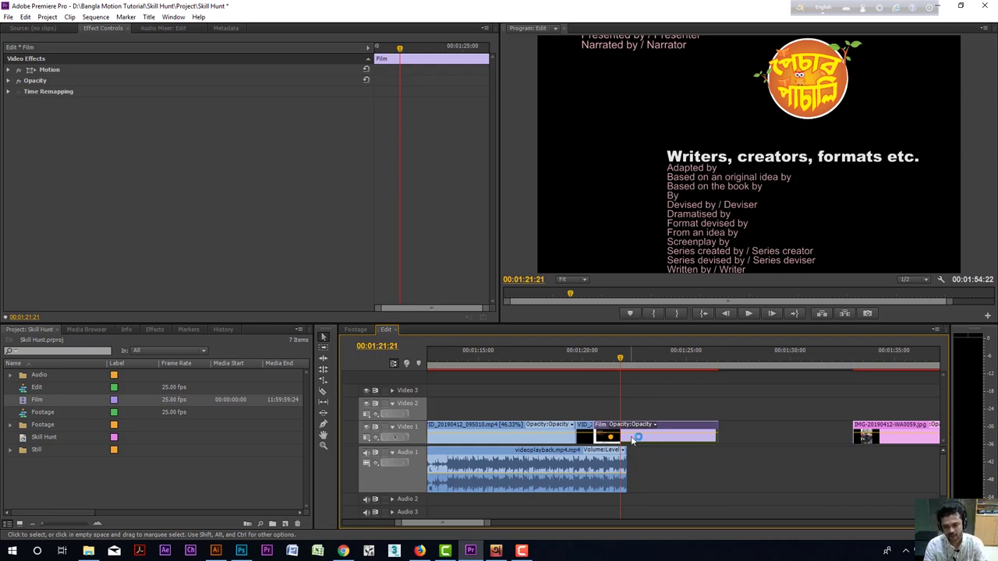
{"action": "double_click", "coordinate": [631, 442]}
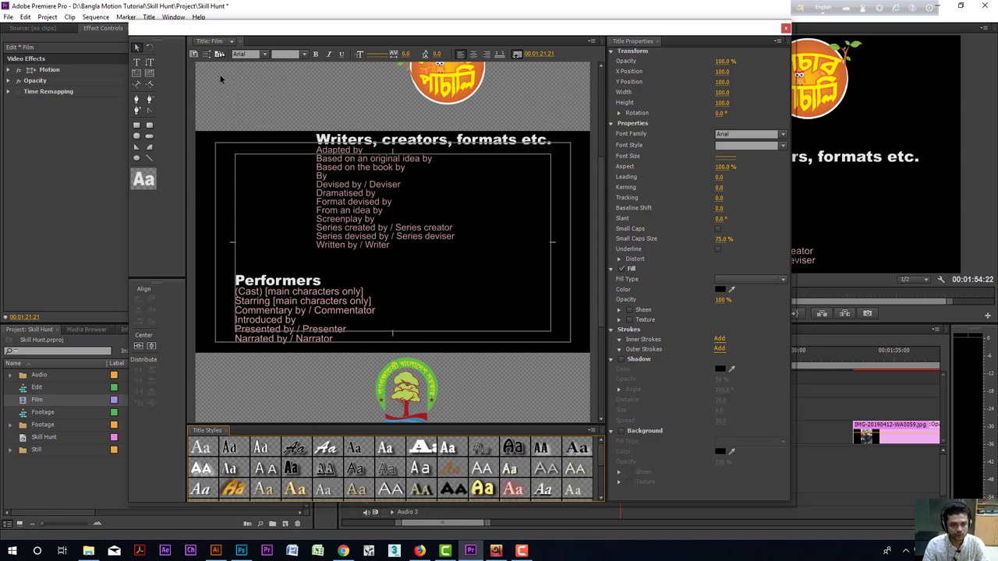
Scroll the title canvas up to show the Performers credits at the top.
{"action": "left_click_drag", "start_coordinate": [604, 169], "coordinate": [604, 71]}
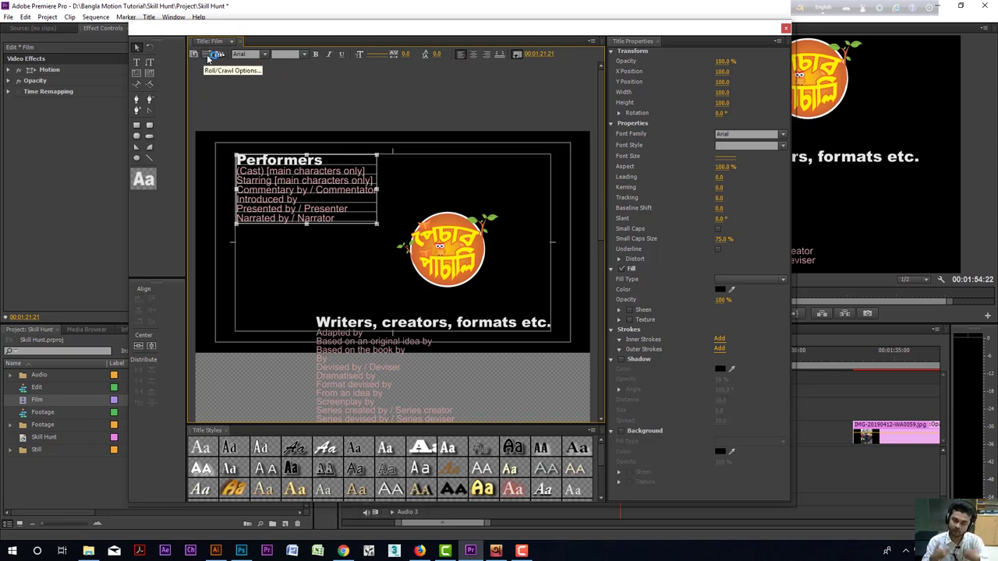
Set the title to Roll with Start Off Screen and End Off Screen, then close the Titler.
{"action": "left_click", "coordinate": [211, 56]}
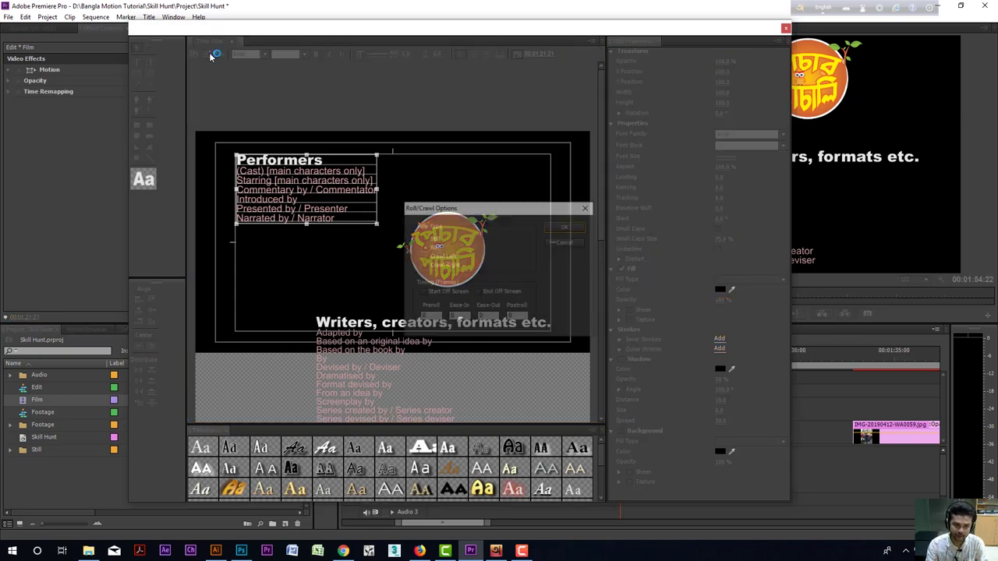
{"action": "left_click_drag", "start_coordinate": [521, 209], "coordinate": [491, 179]}
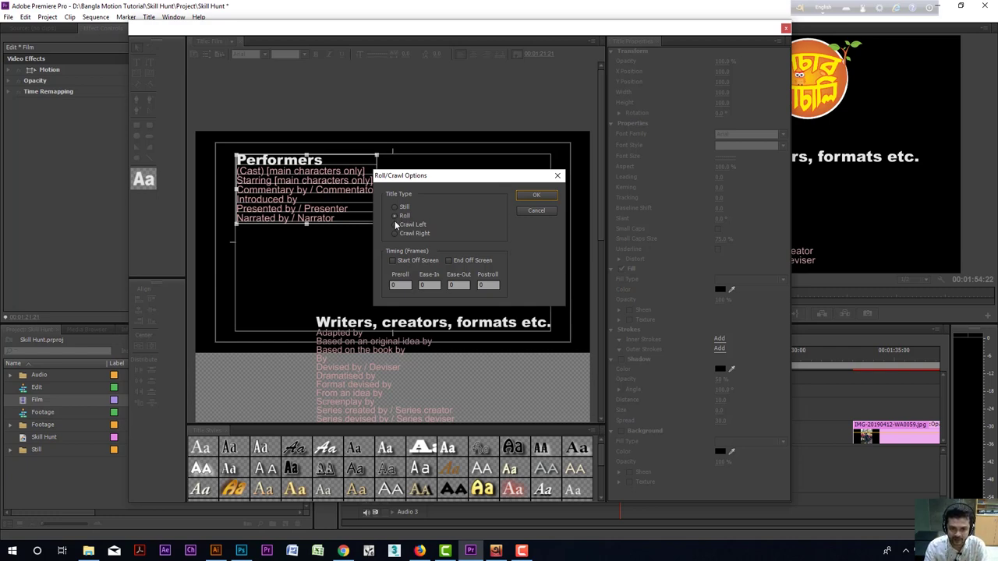
{"action": "left_click", "coordinate": [405, 264]}
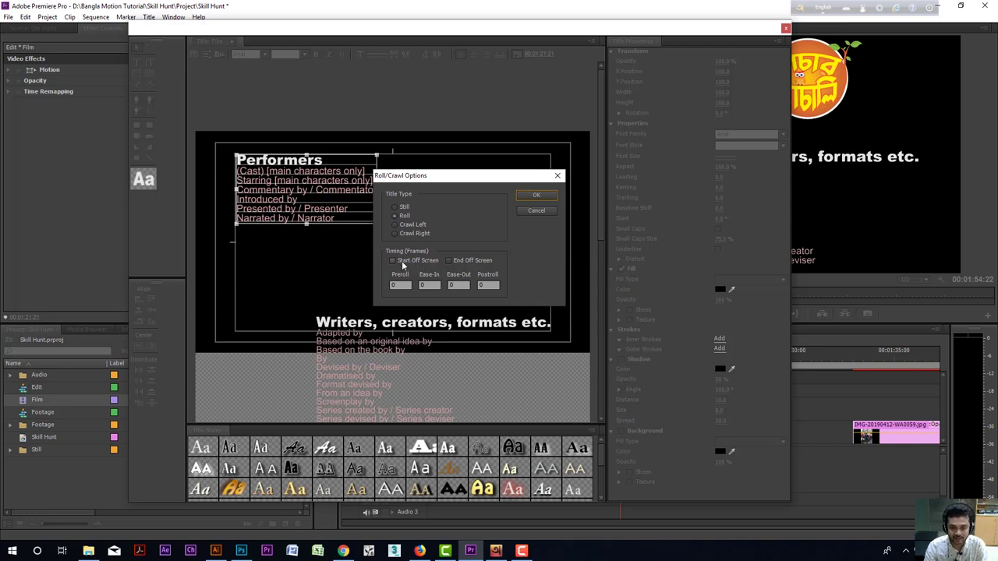
{"action": "left_click", "coordinate": [392, 261]}
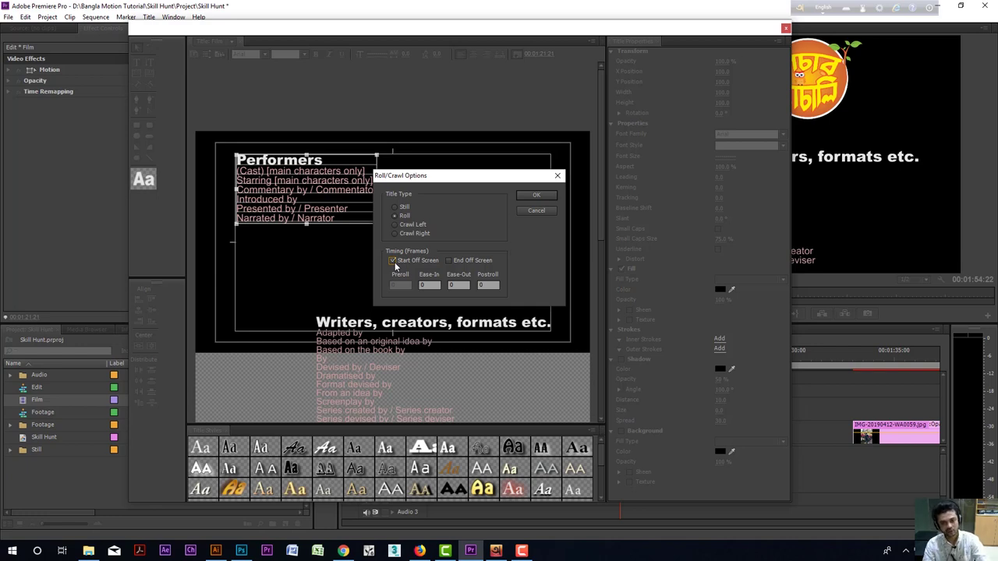
{"action": "left_click", "coordinate": [449, 263]}
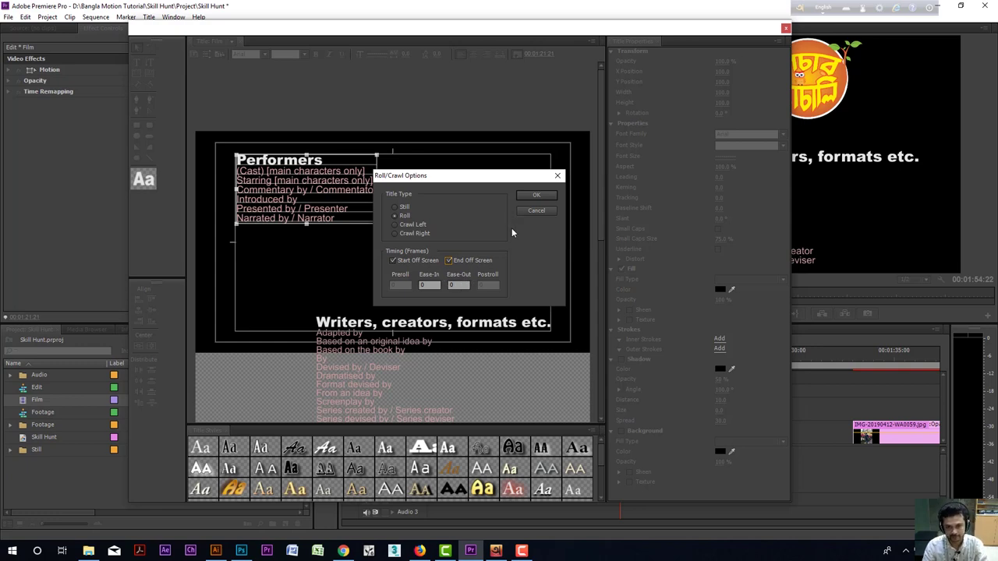
{"action": "left_click", "coordinate": [536, 196]}
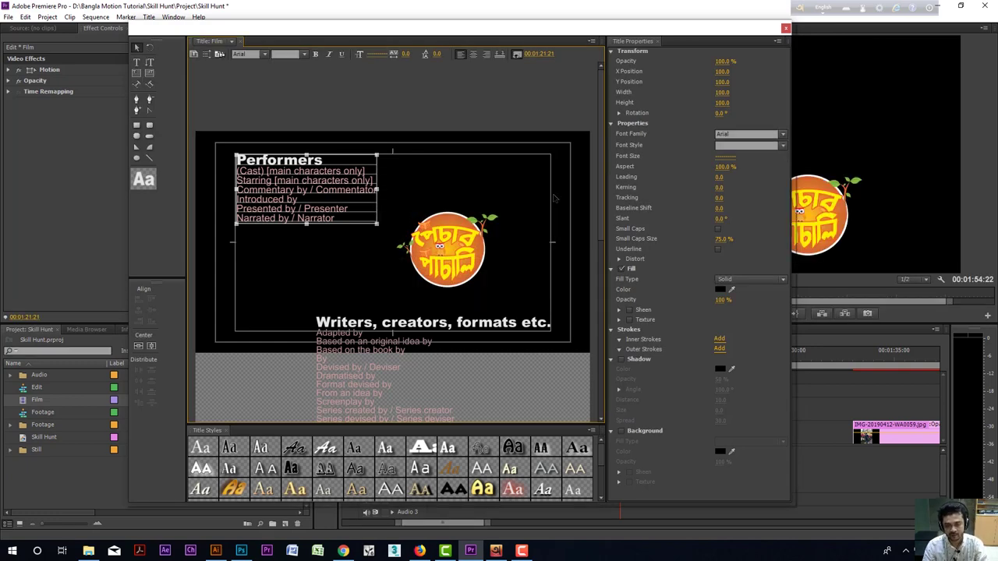
{"action": "left_click", "coordinate": [784, 28]}
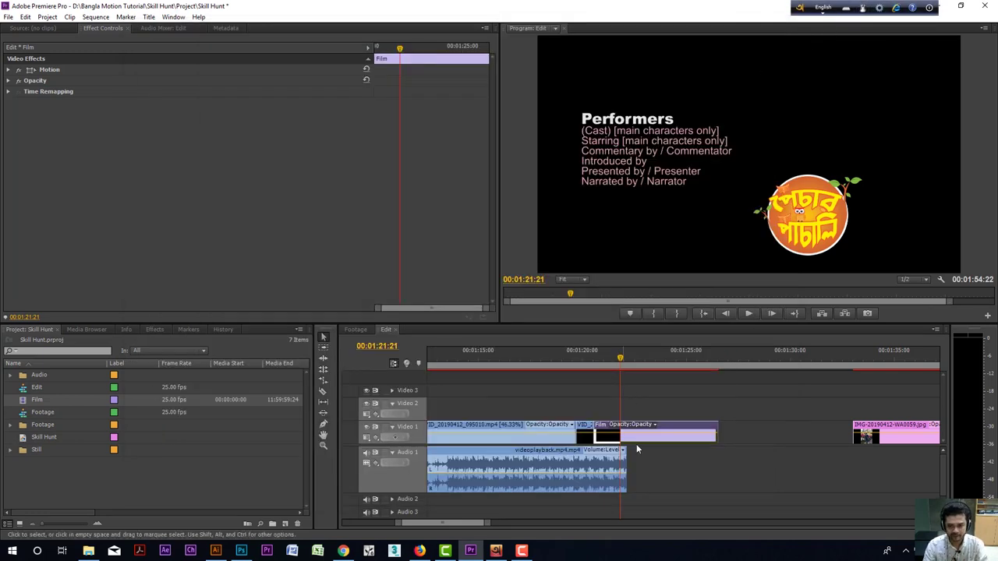
Move the VID_ clip later, butt the credits clip against the preceding video, and add a default cross dissolve between them.
{"action": "key", "text": "Up"}
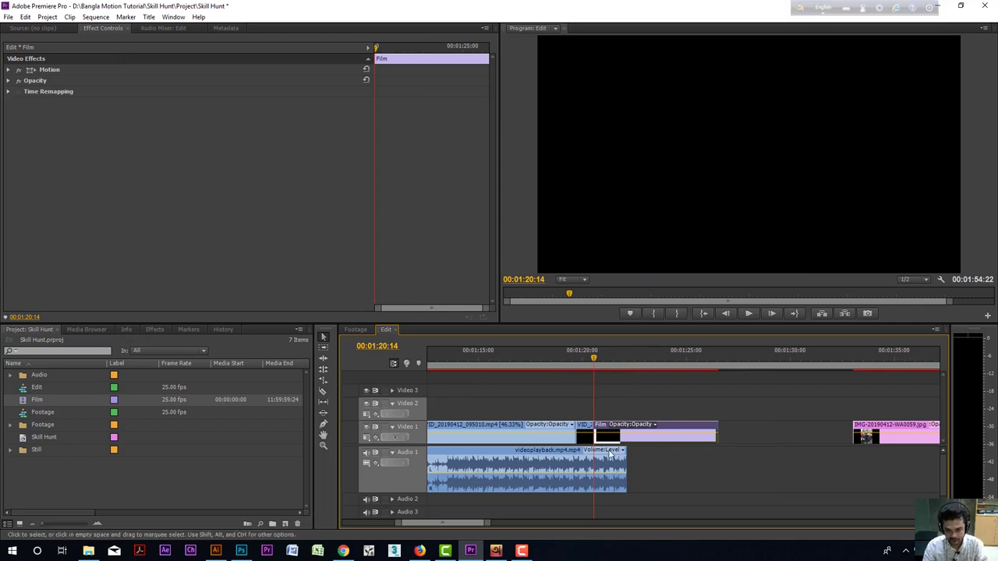
{"action": "left_click_drag", "start_coordinate": [583, 441], "coordinate": [762, 434]}
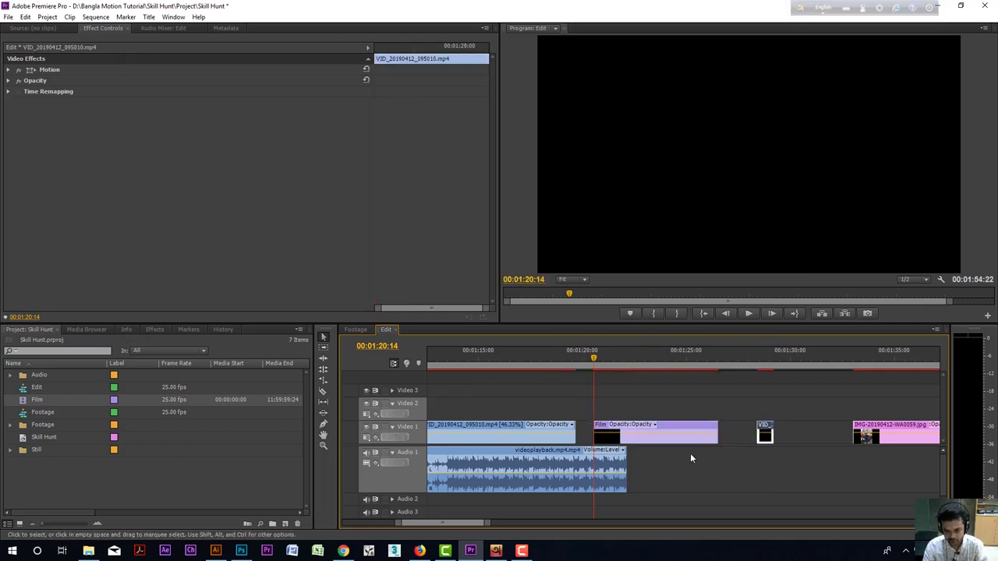
{"action": "left_click_drag", "start_coordinate": [629, 442], "coordinate": [675, 446]}
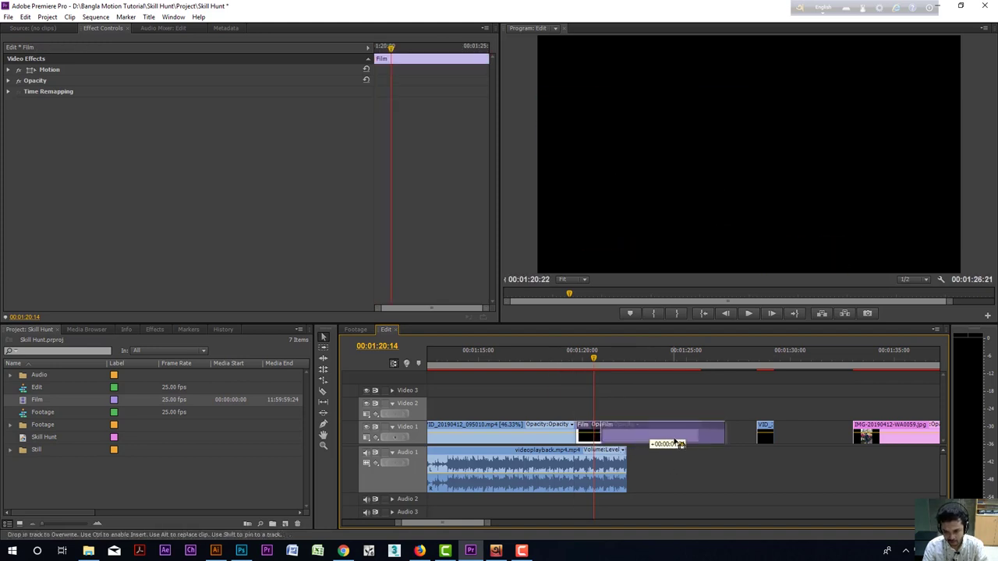
{"action": "right_click", "coordinate": [579, 426]}
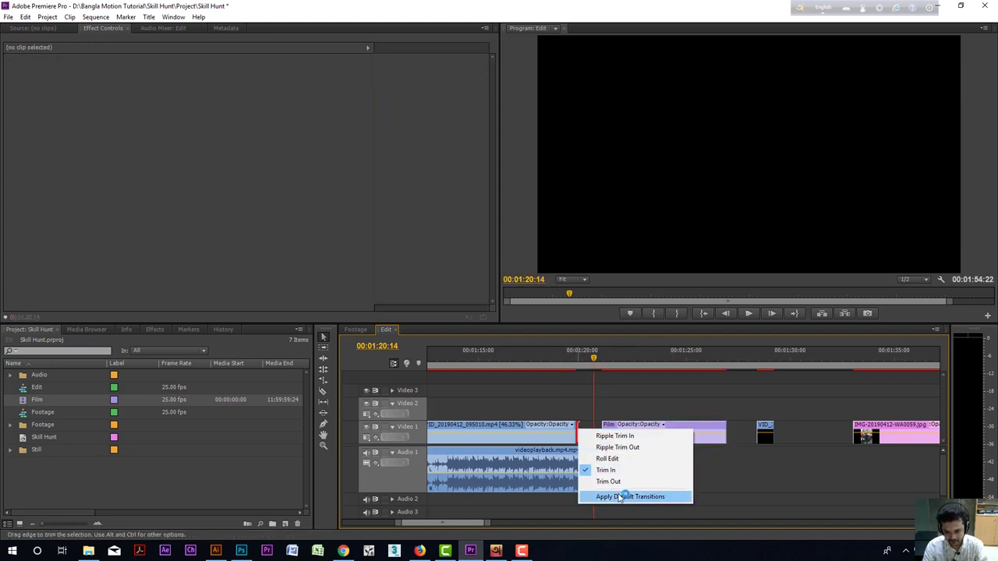
{"action": "left_click", "coordinate": [618, 496]}
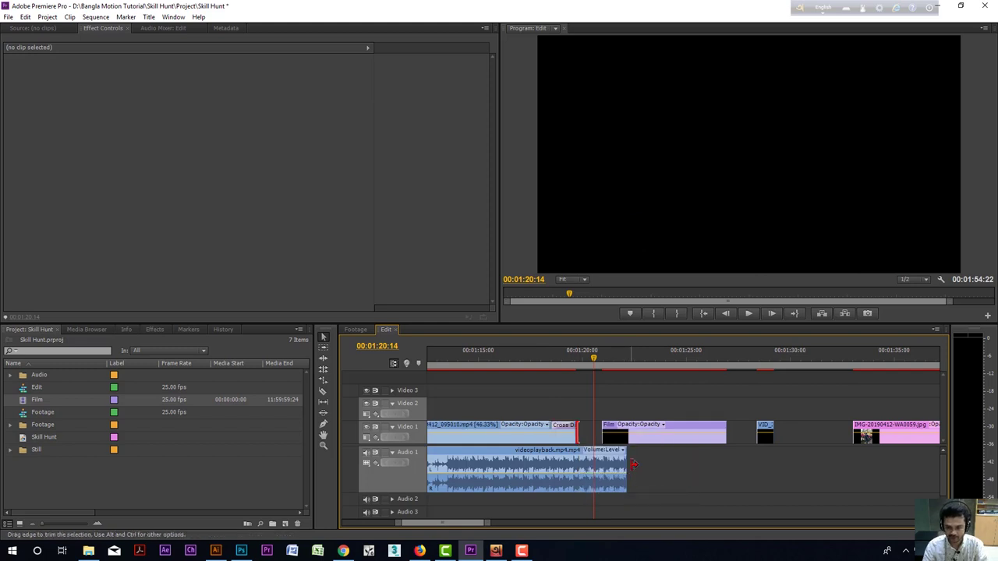
Extend the audio under the credits, place the credits right after the dissolve, and preview playback.
{"action": "left_click_drag", "start_coordinate": [627, 468], "coordinate": [724, 471]}
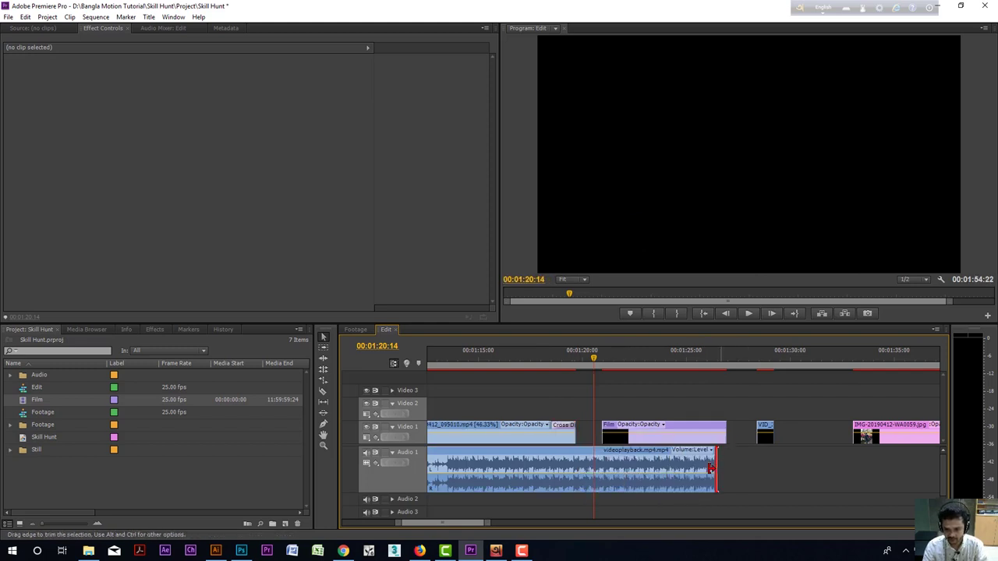
{"action": "left_click_drag", "start_coordinate": [676, 443], "coordinate": [651, 444]}
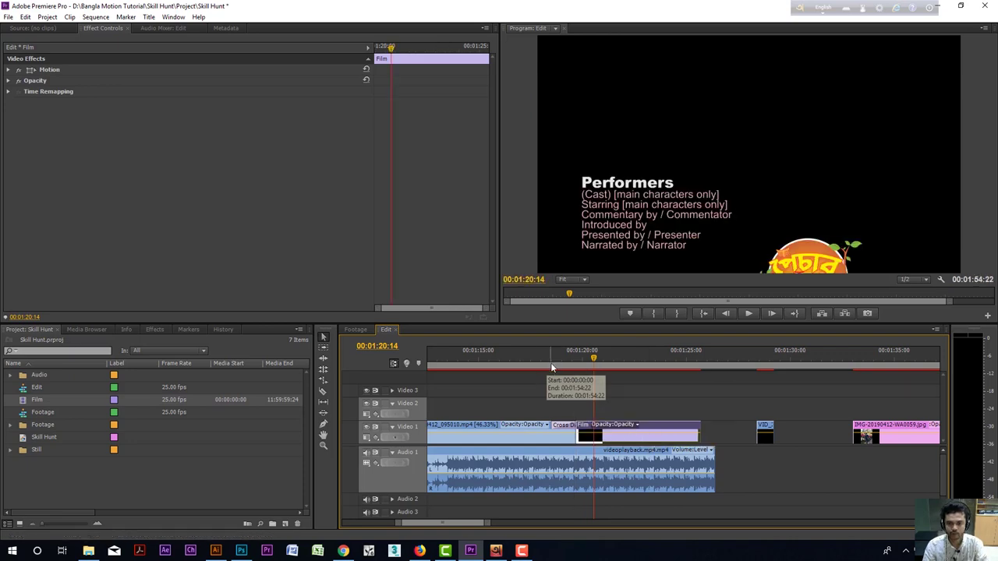
{"action": "left_click_drag", "start_coordinate": [551, 367], "coordinate": [506, 358]}
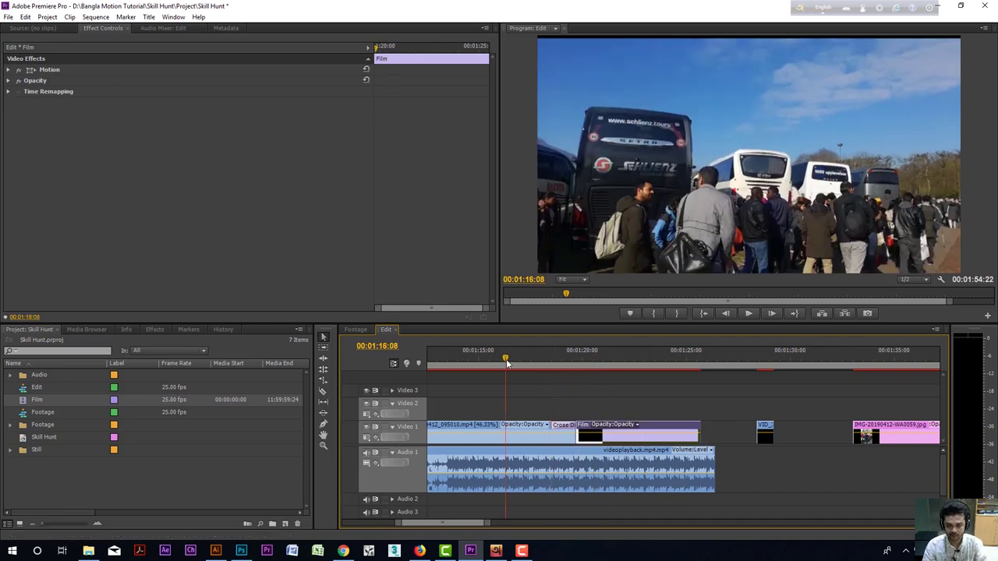
{"action": "key", "text": "space"}
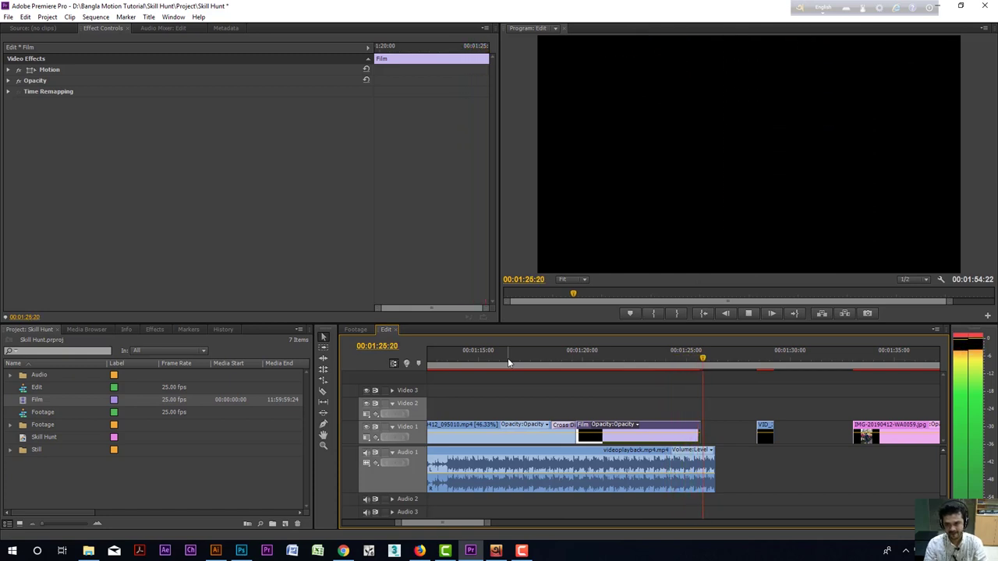
Push the three Video 1 clips after the credits about 17 seconds later.
{"action": "key", "text": "space"}
{"action": "key", "text": "minus"}
{"action": "key", "text": "minus"}
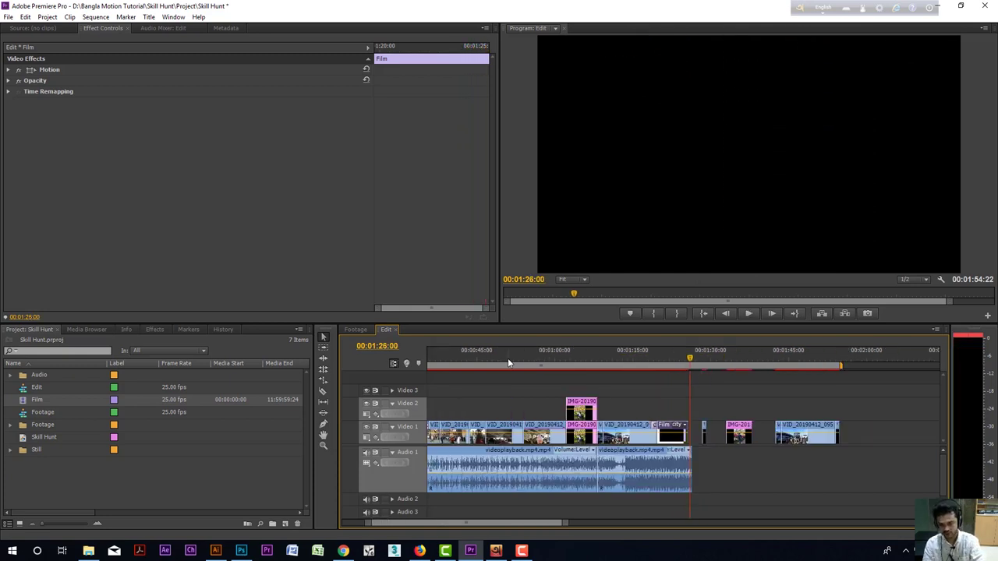
{"action": "left_click_drag", "start_coordinate": [868, 408], "coordinate": [700, 454]}
{"action": "left_click_drag", "start_coordinate": [802, 442], "coordinate": [884, 441]}
{"action": "key", "text": "equal"}
{"action": "key", "text": "equal"}
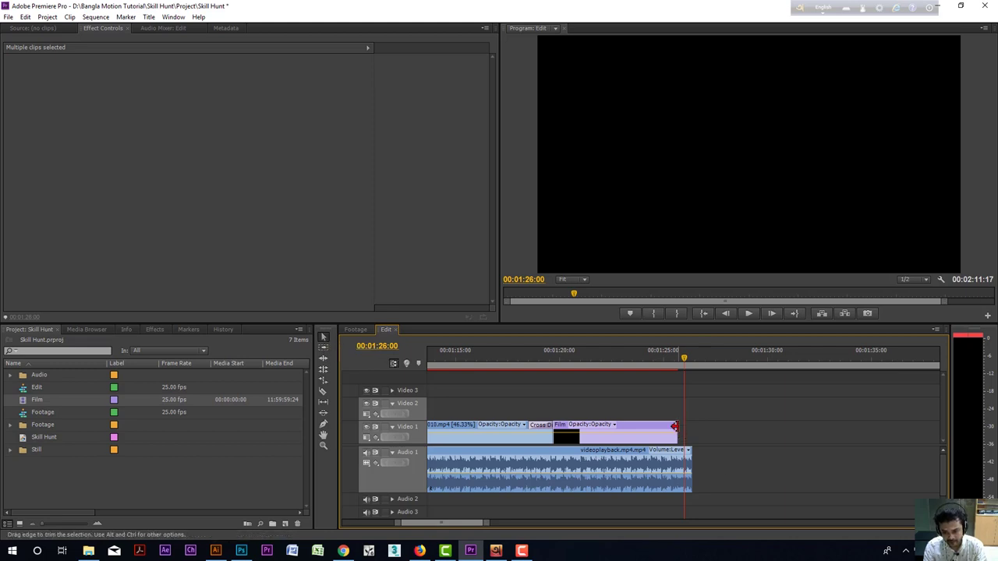
Lengthen the Film credits clip in two stages, previewing the roll after each.
{"action": "left_click_drag", "start_coordinate": [677, 429], "coordinate": [801, 429]}
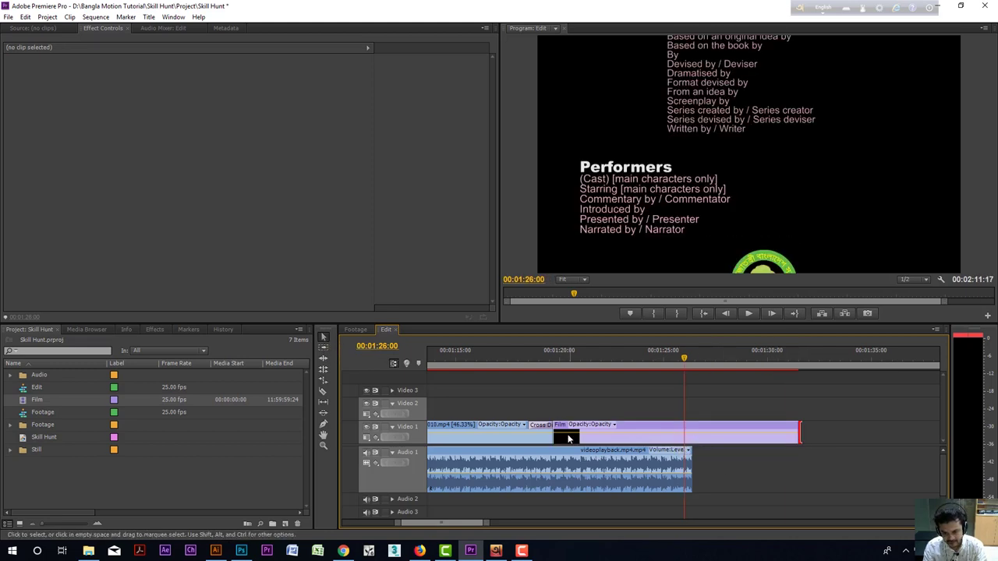
{"action": "left_click", "coordinate": [551, 364]}
{"action": "key", "text": "space"}
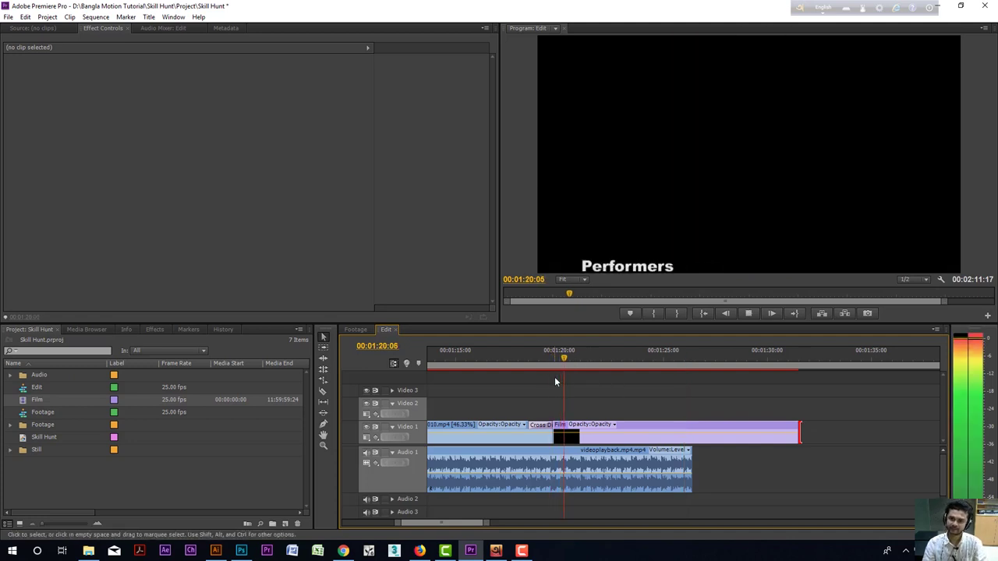
{"action": "key", "text": "space"}
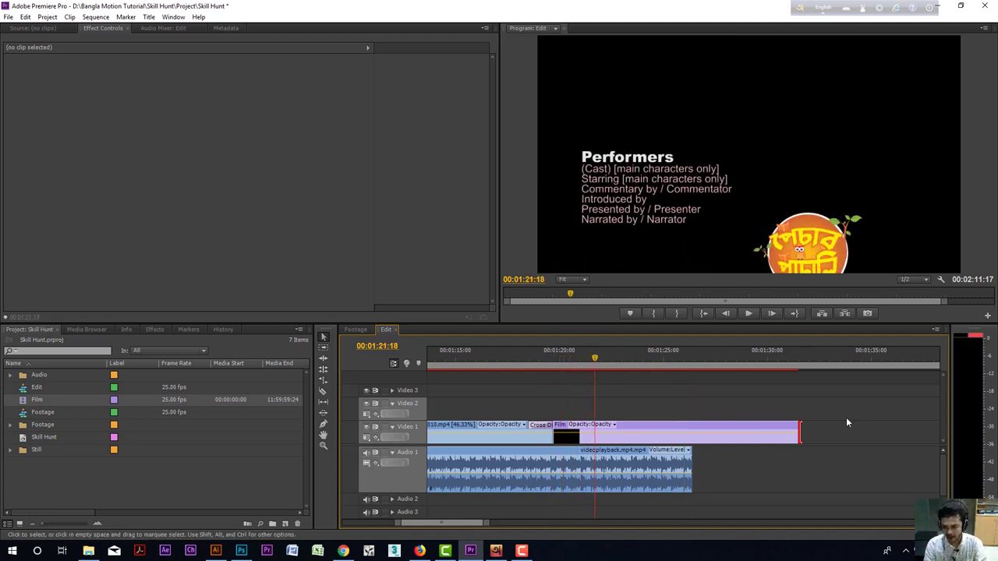
{"action": "left_click_drag", "start_coordinate": [802, 426], "coordinate": [920, 425]}
{"action": "left_click", "coordinate": [556, 358]}
{"action": "key", "text": "space"}
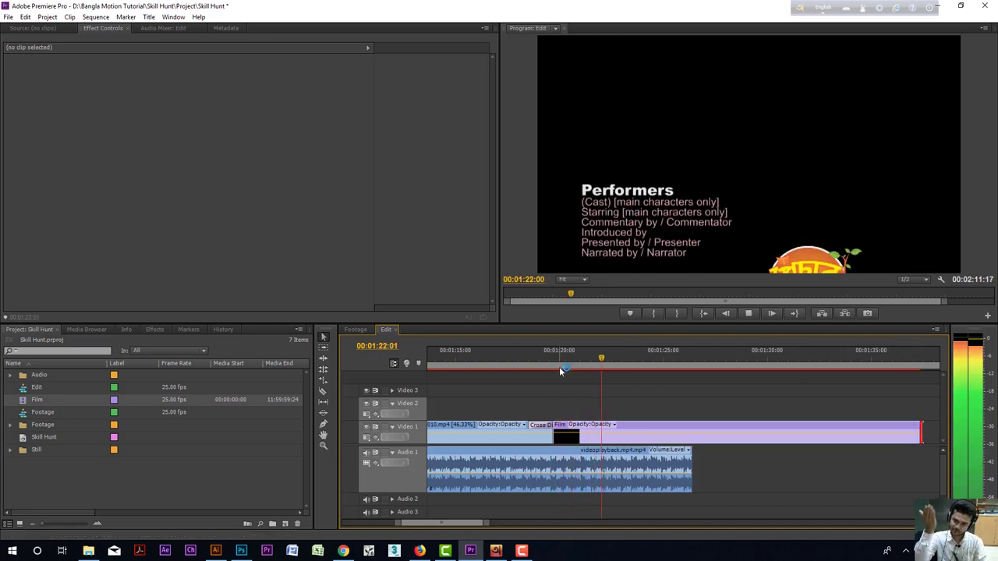
{"action": "key", "text": "minus"}
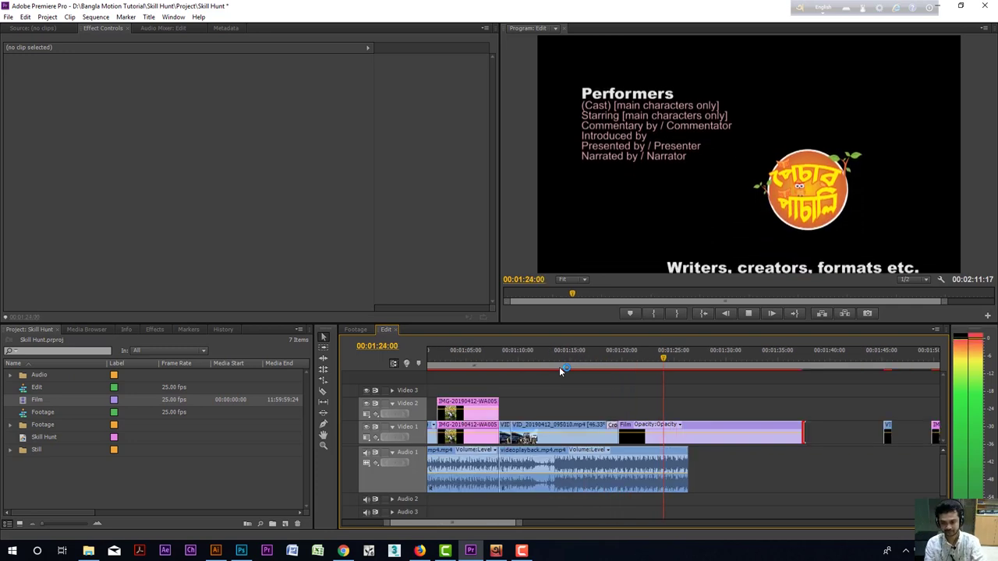
{"action": "scroll", "coordinate": [579, 412], "scroll_direction": "down", "scroll_amount": 2}
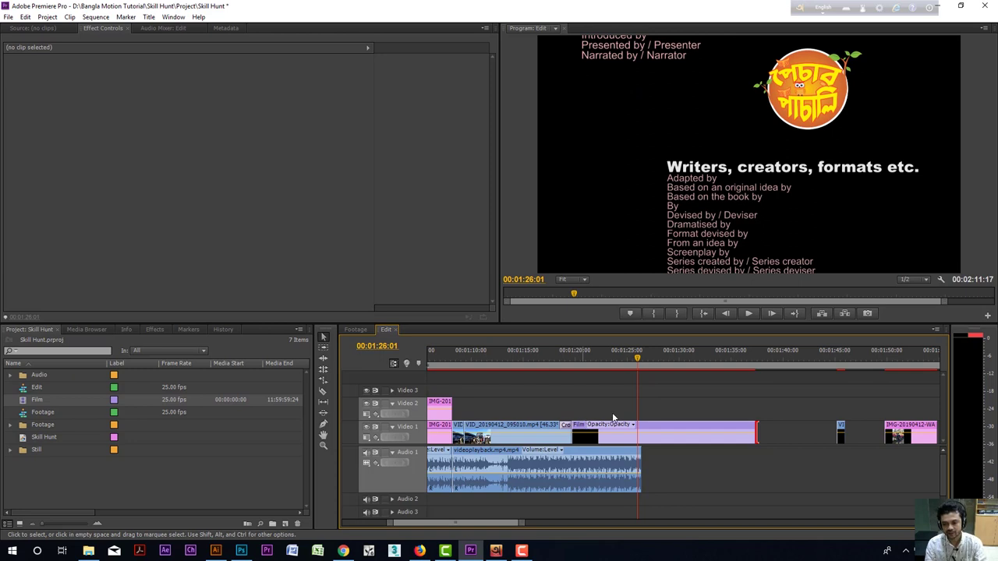
Trim the credits clip back about 12 seconds and replay the rolling credits.
{"action": "left_click_drag", "start_coordinate": [756, 432], "coordinate": [626, 433]}
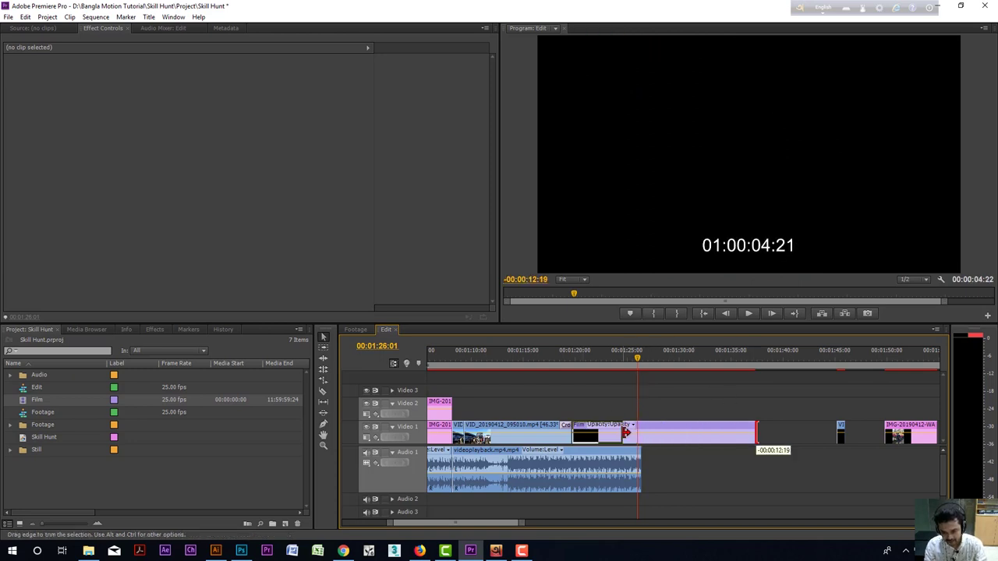
{"action": "left_click", "coordinate": [565, 355]}
{"action": "key", "text": "space"}
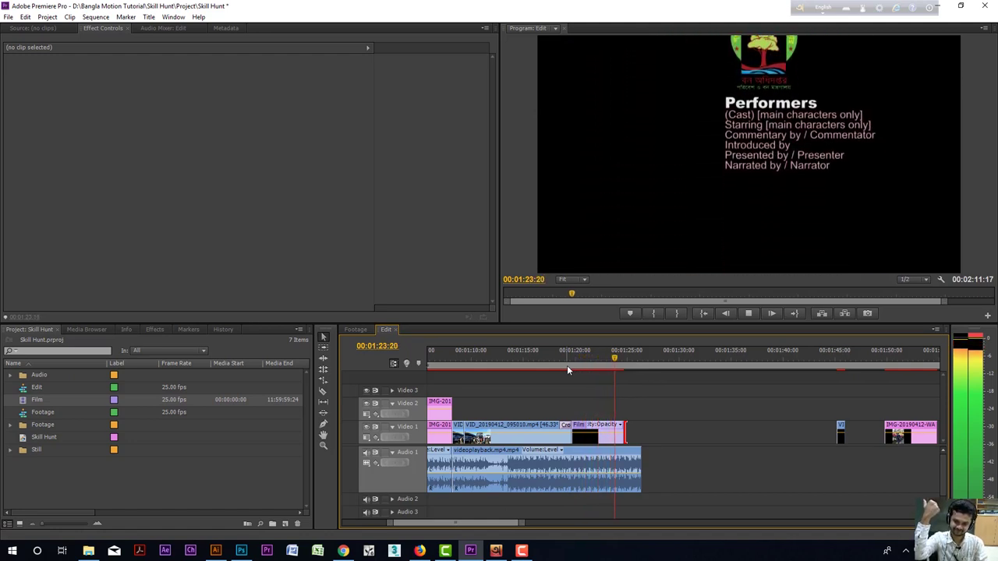
{"action": "key", "text": "space"}
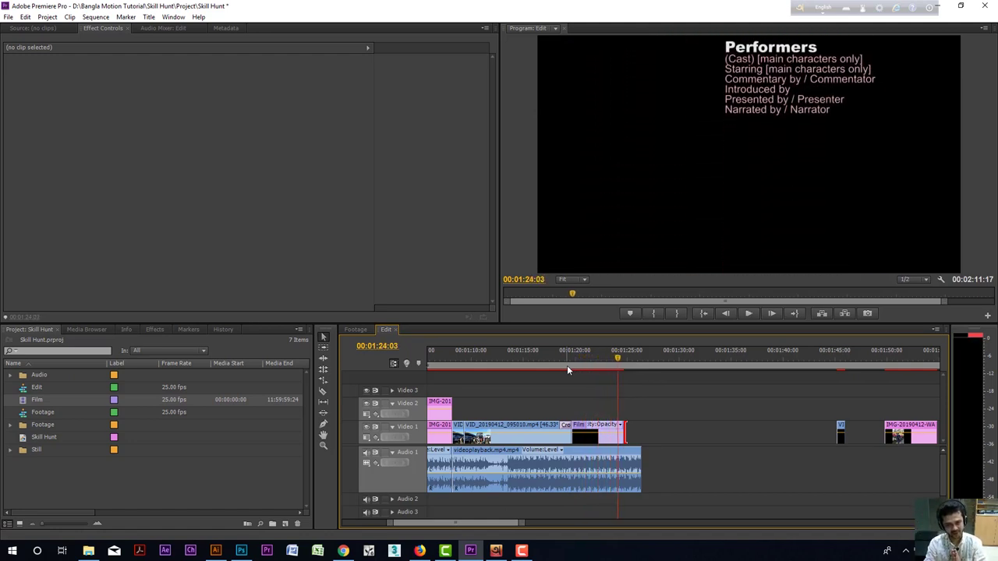
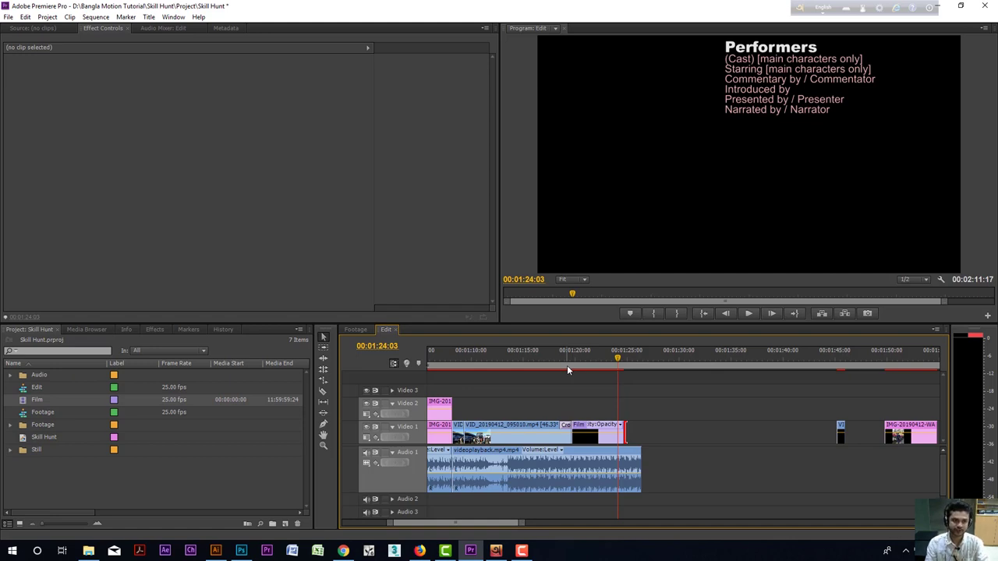
Create a 1920×1080 Default Crawl title named 'News' from the Title menu.
{"action": "left_click", "coordinate": [148, 17]}
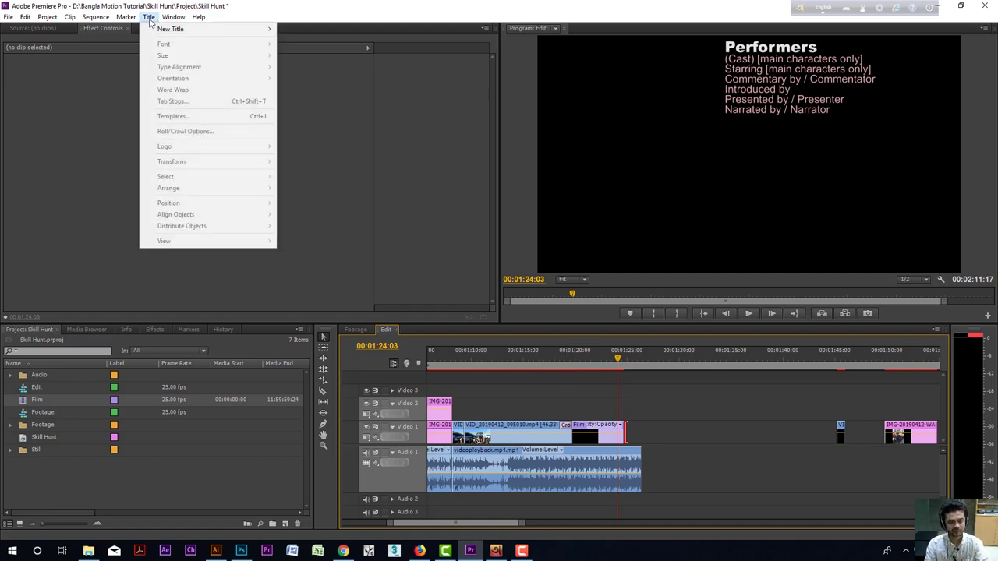
{"action": "mouse_move", "coordinate": [219, 30]}
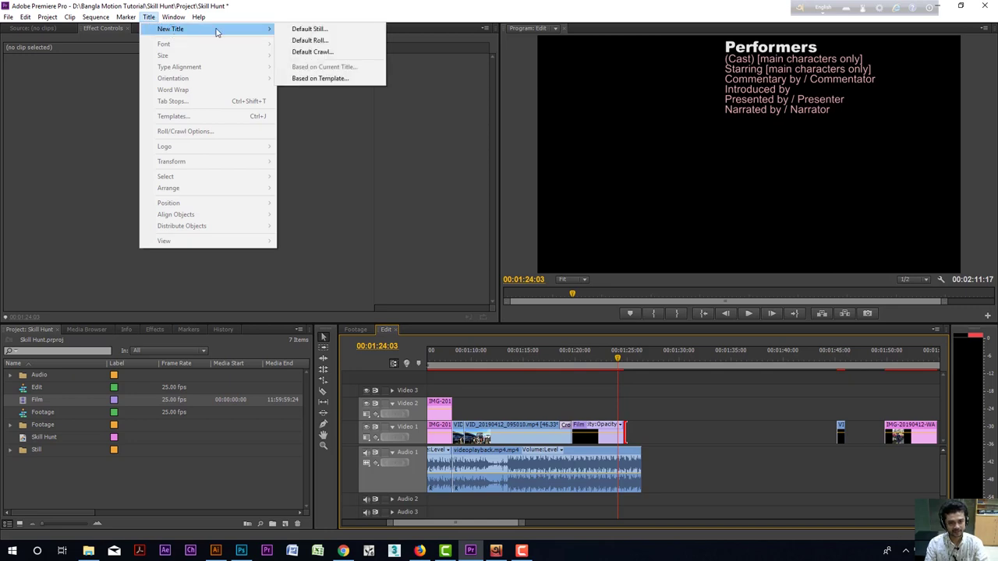
{"action": "left_click", "coordinate": [312, 52]}
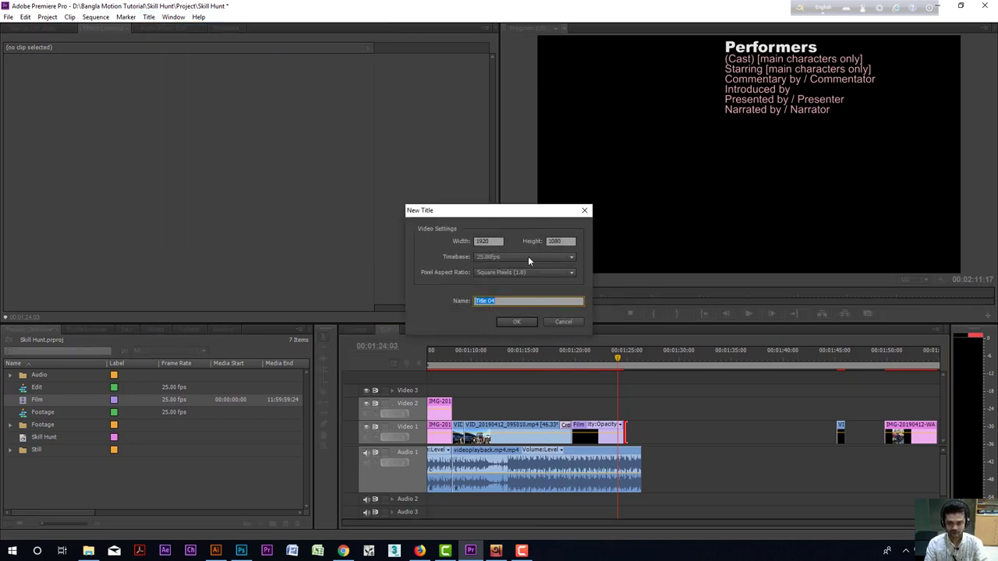
{"action": "left_click_drag", "start_coordinate": [518, 215], "coordinate": [549, 194]}
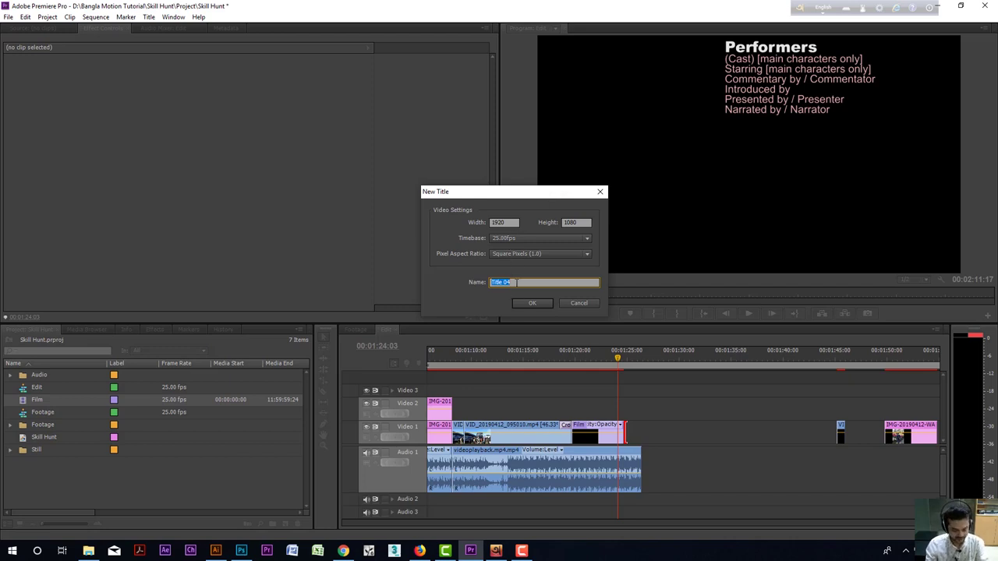
{"action": "type", "text": "News"}
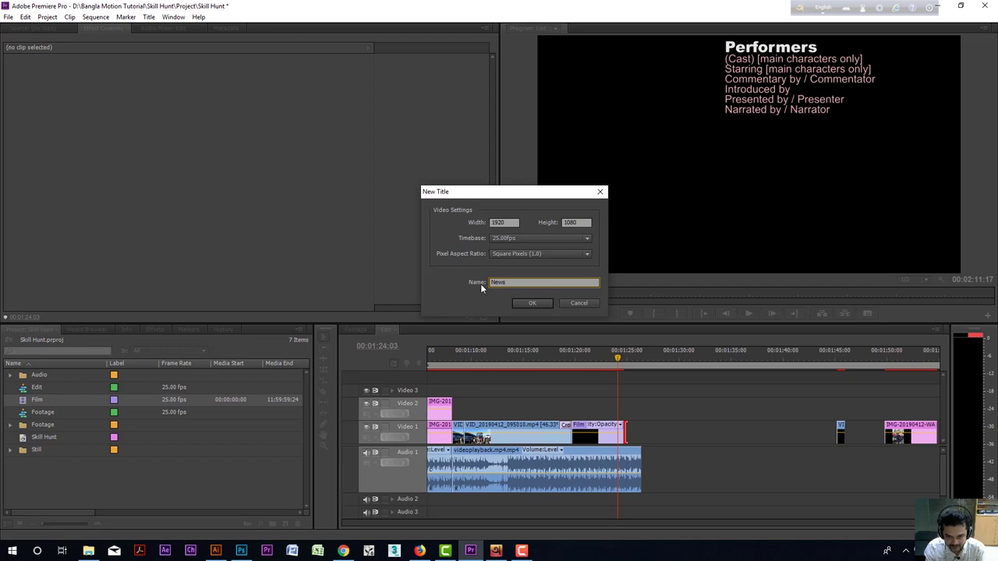
{"action": "left_click", "coordinate": [541, 306]}
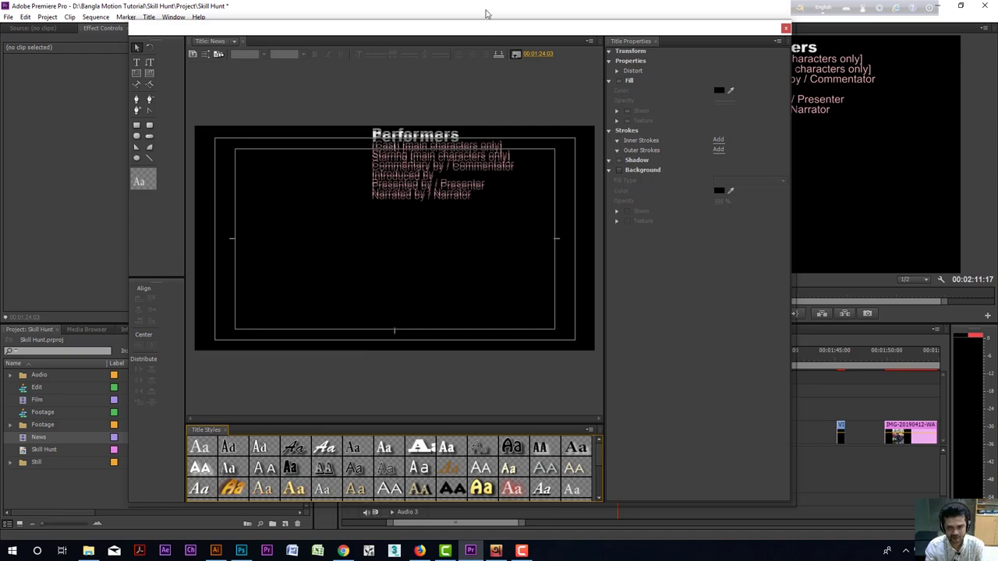
Recentre the Titler window and place a Type tool insertion point near the canvas bottom.
{"action": "left_click_drag", "start_coordinate": [474, 33], "coordinate": [230, 108]}
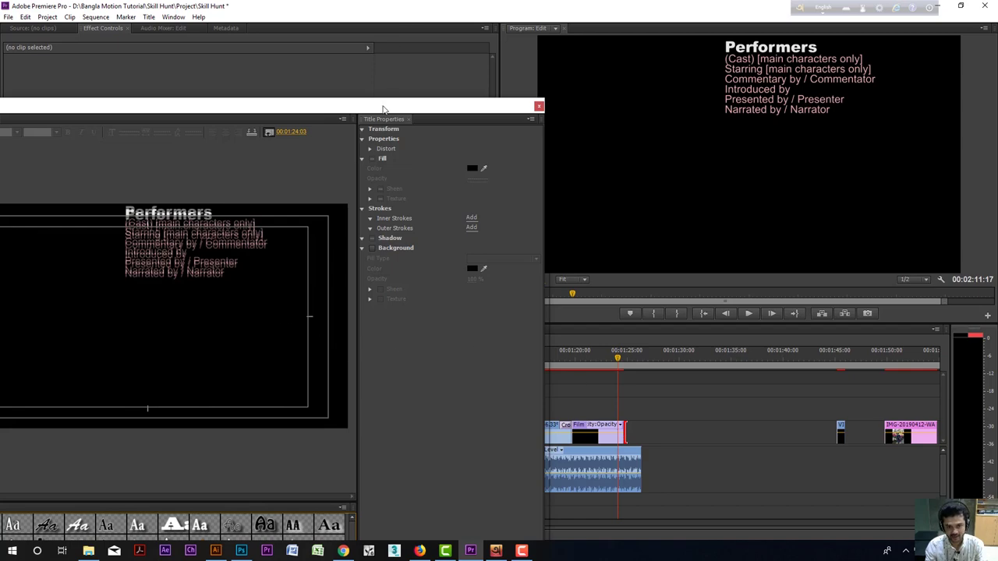
{"action": "left_click_drag", "start_coordinate": [293, 107], "coordinate": [646, 33]}
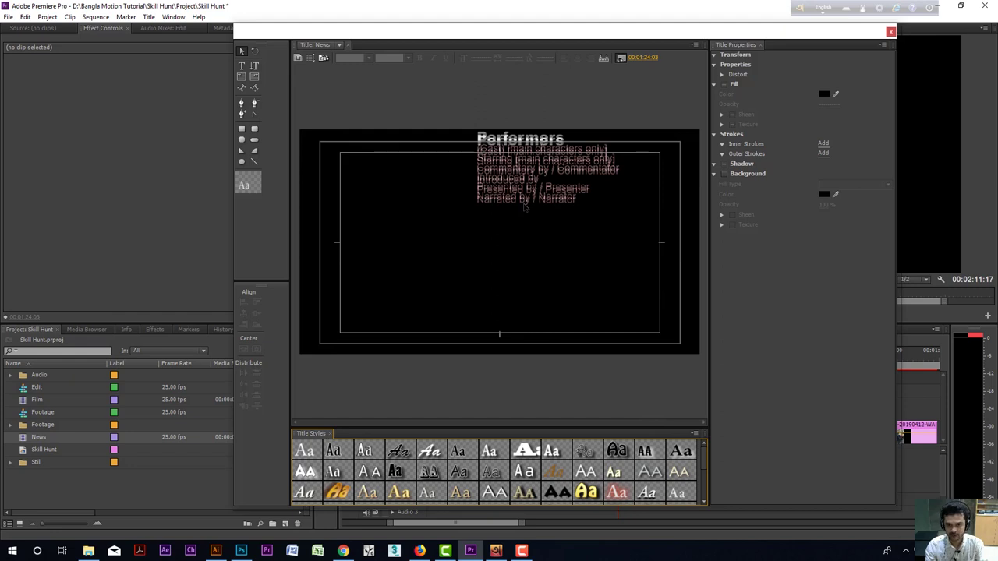
{"action": "left_click", "coordinate": [242, 66]}
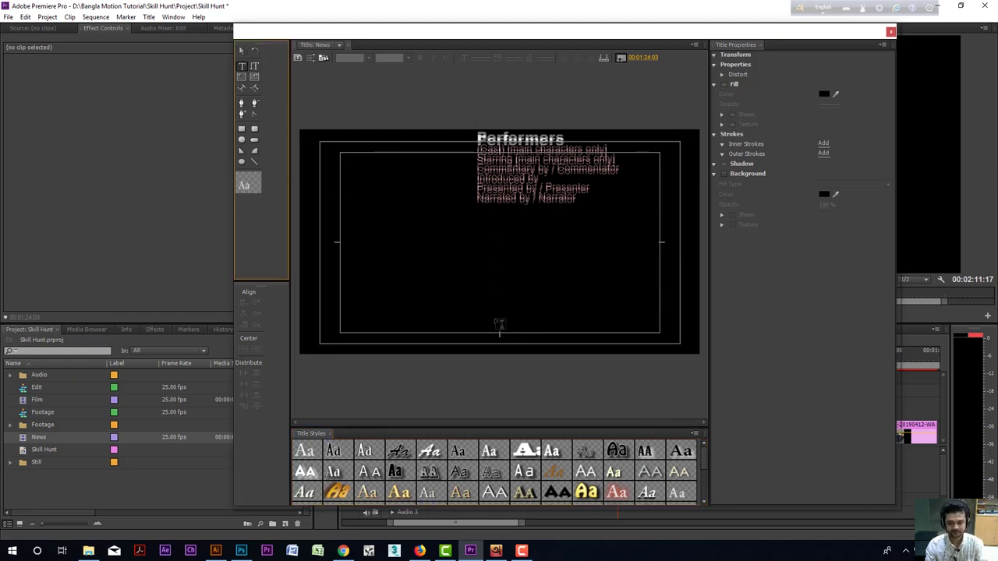
{"action": "left_click", "coordinate": [427, 297]}
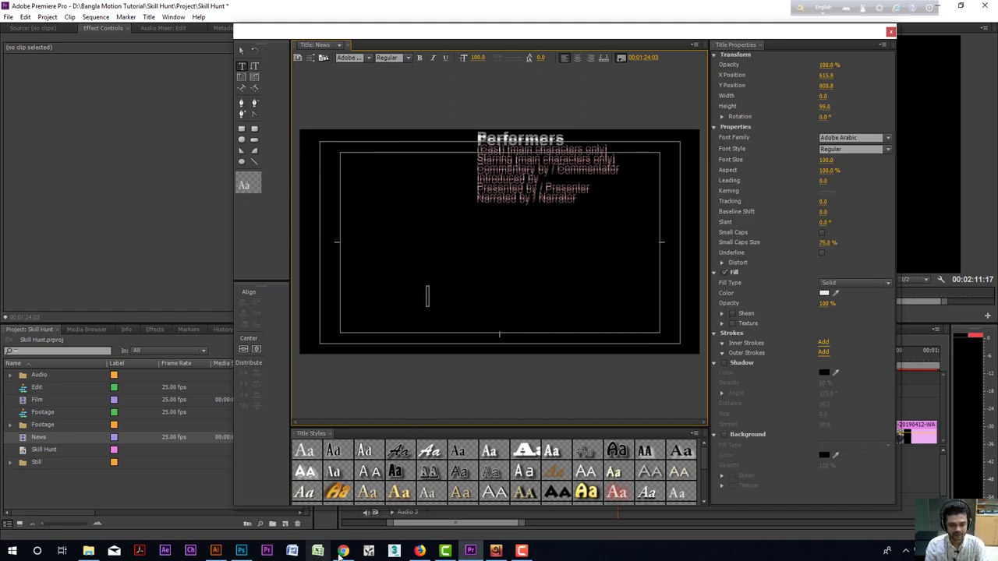
{"action": "left_click", "coordinate": [343, 551]}
{"action": "scroll", "coordinate": [482, 332], "scroll_direction": "up", "scroll_amount": 10}
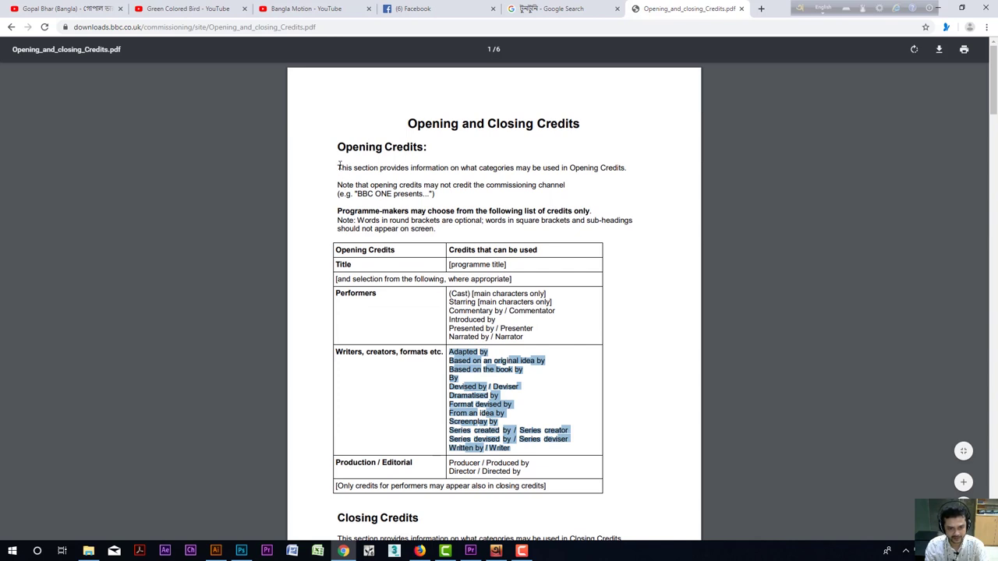
Select the first paragraphs under Opening Credits in the credits PDF.
{"action": "left_click_drag", "start_coordinate": [338, 166], "coordinate": [608, 204]}
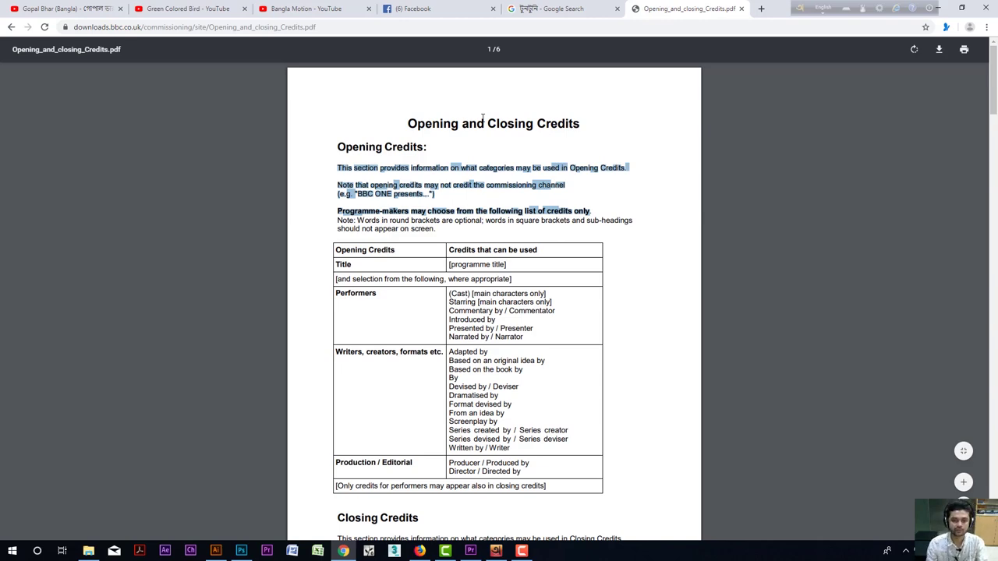
{"action": "left_click", "coordinate": [470, 550]}
Paste the copied credits text into the News title and shift the block up and right.
{"action": "key", "text": "ctrl+v"}
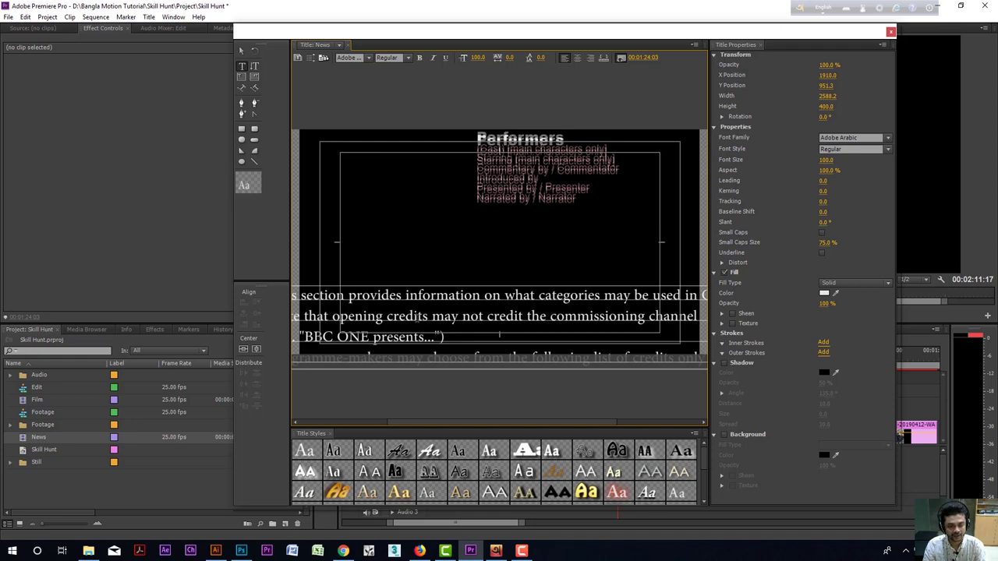
{"action": "key", "text": "Escape"}
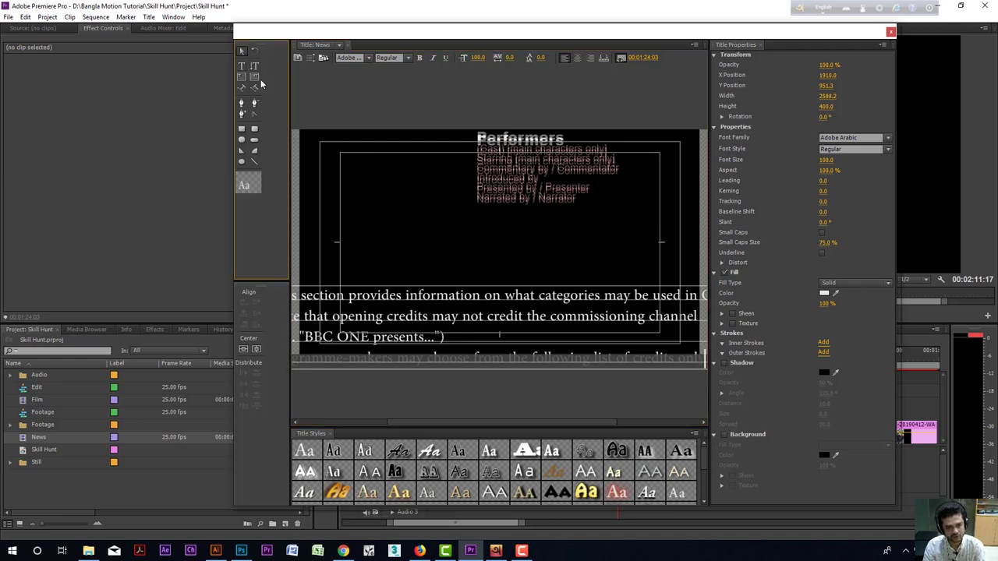
{"action": "left_click", "coordinate": [438, 324]}
{"action": "left_click_drag", "start_coordinate": [499, 334], "coordinate": [588, 309]}
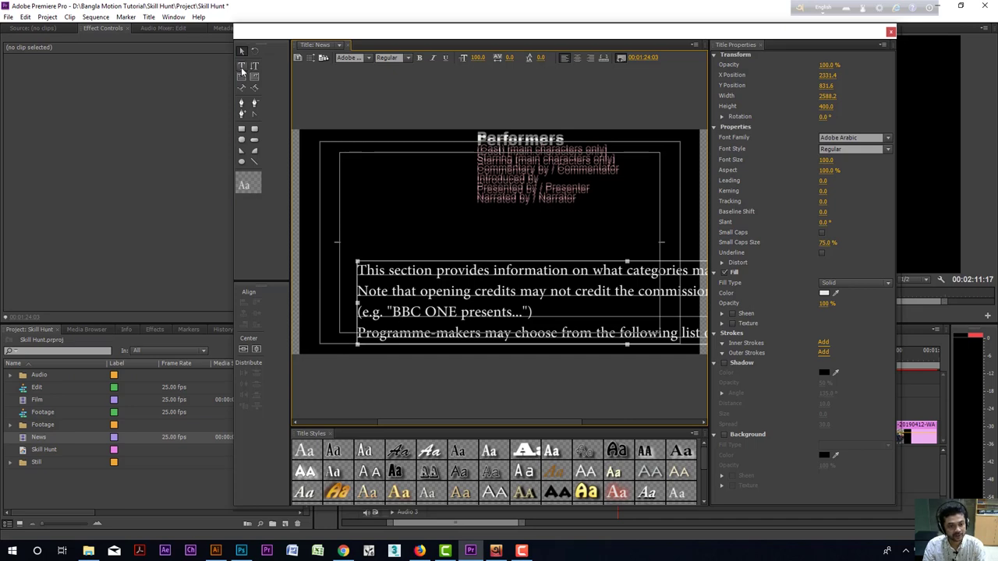
Join the 'Note that' line onto the first line with a full stop.
{"action": "left_click", "coordinate": [242, 67]}
{"action": "left_click", "coordinate": [457, 271]}
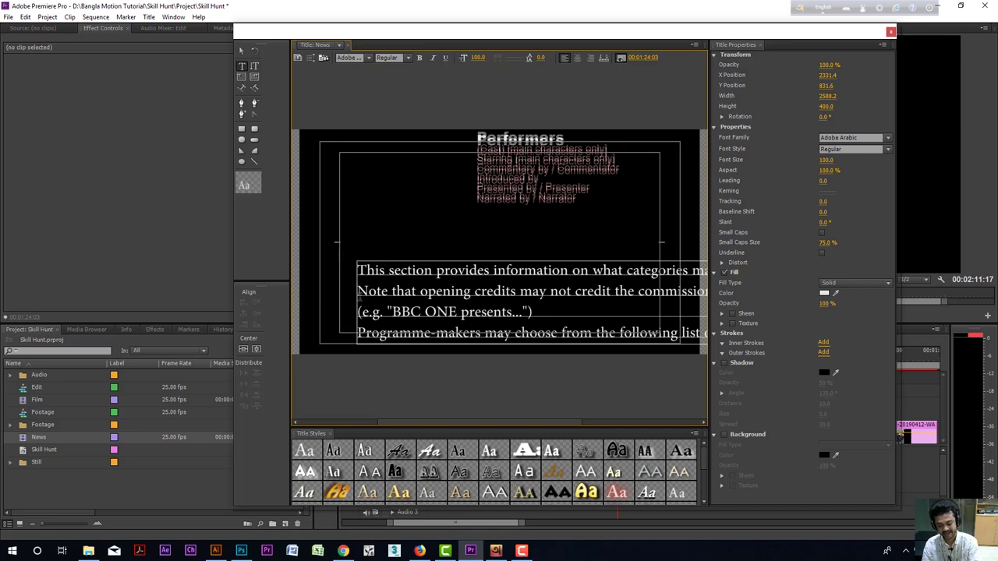
{"action": "key", "text": "BackSpace"}
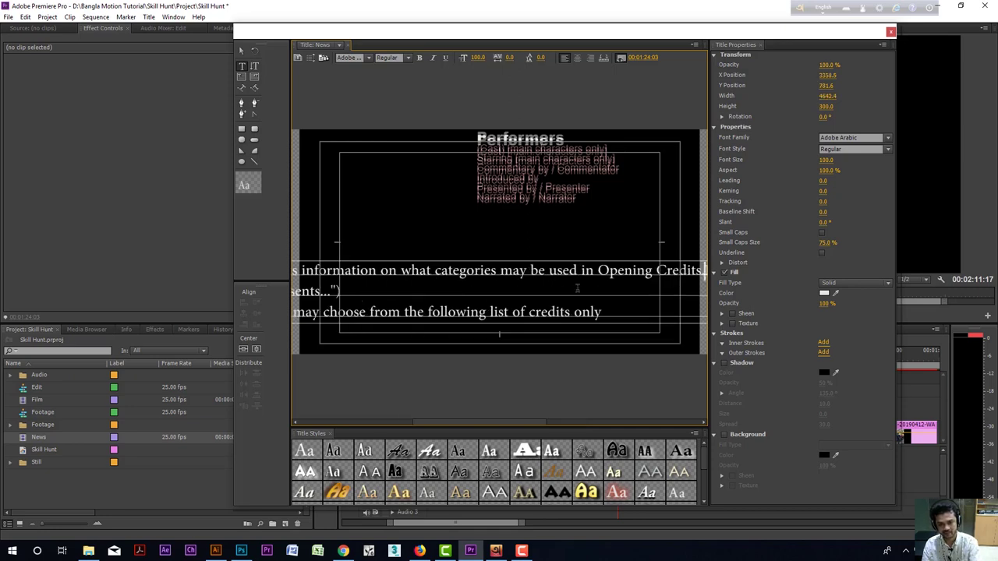
{"action": "type", "text": "."}
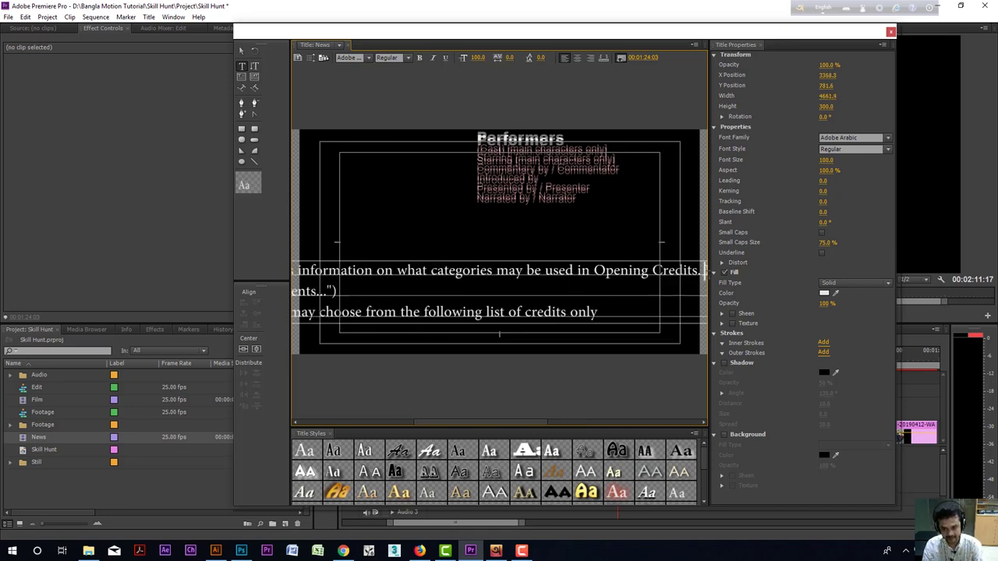
{"action": "left_click", "coordinate": [242, 50]}
{"action": "left_click_drag", "start_coordinate": [351, 276], "coordinate": [505, 297]}
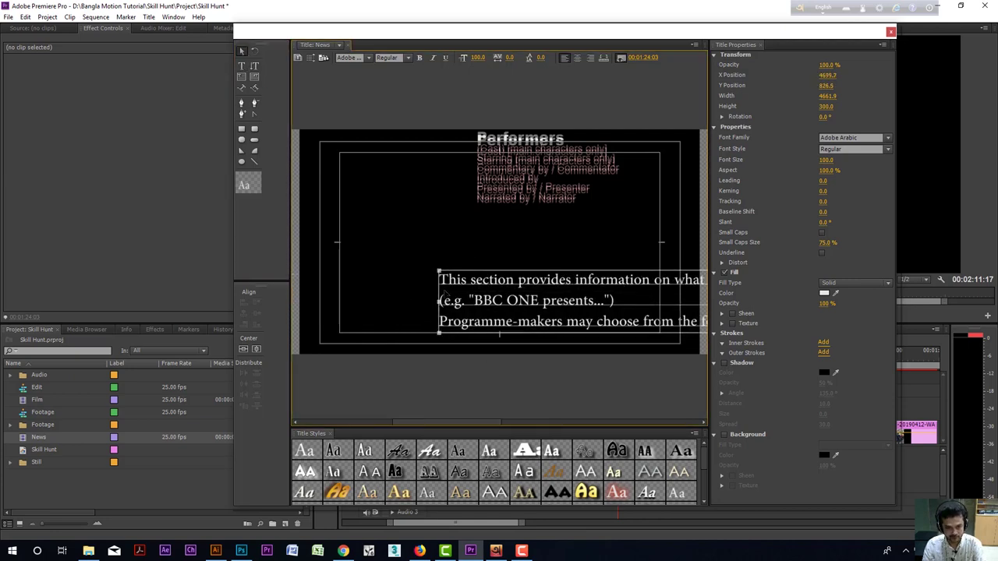
Delete the BBC ONE example line and join the Programme-makers line onto the line above.
{"action": "left_click", "coordinate": [242, 69]}
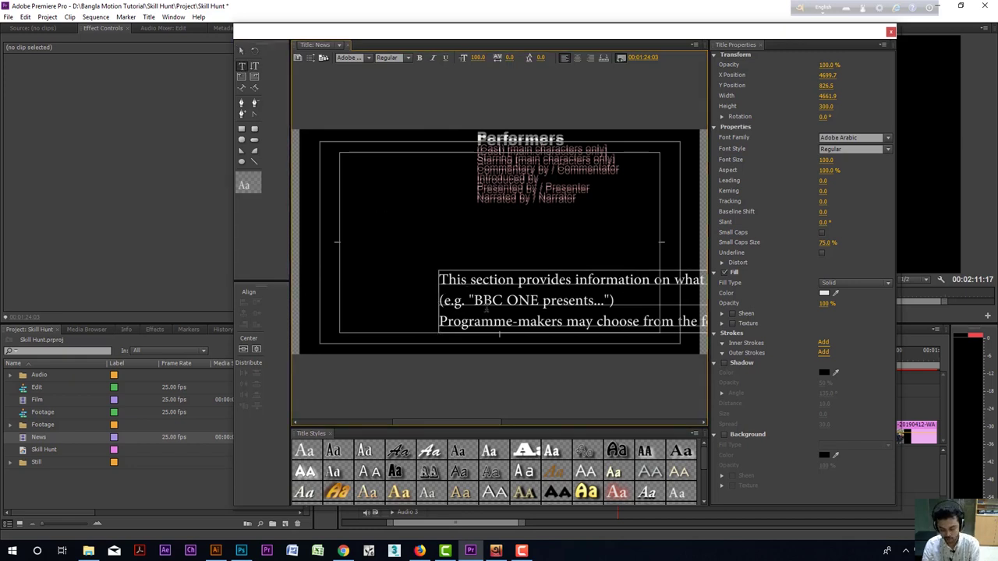
{"action": "left_click", "coordinate": [441, 304]}
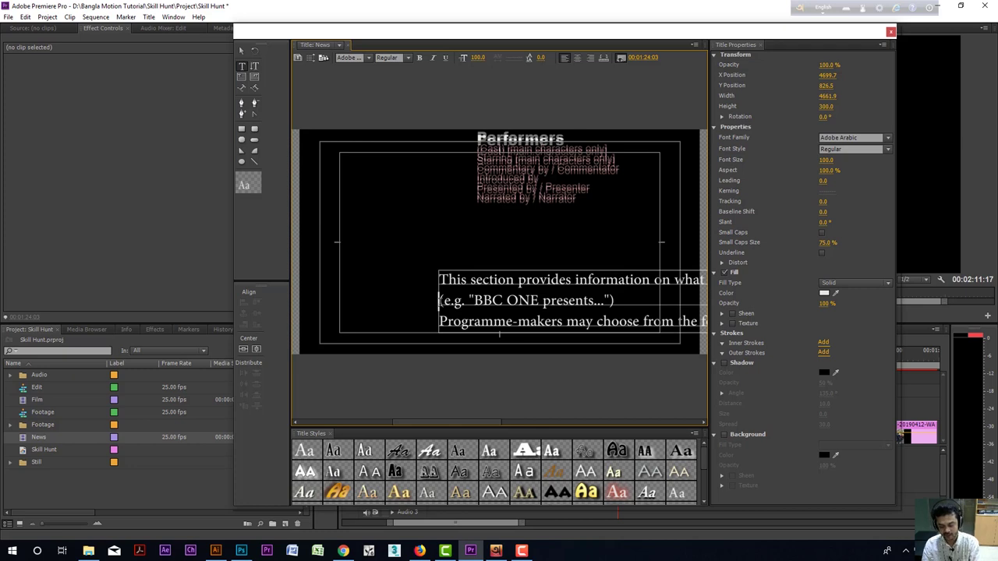
{"action": "key", "text": "shift+Down"}
{"action": "key", "text": "Delete"}
{"action": "key", "text": "BackSpace"}
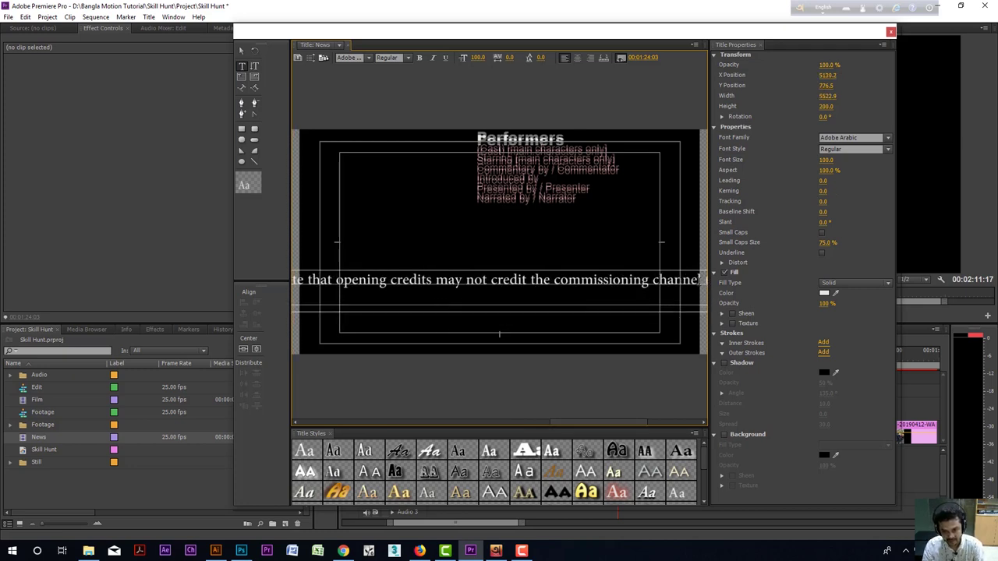
Slide the text block to the left safe-area edge, nudged slightly down.
{"action": "left_click", "coordinate": [243, 53]}
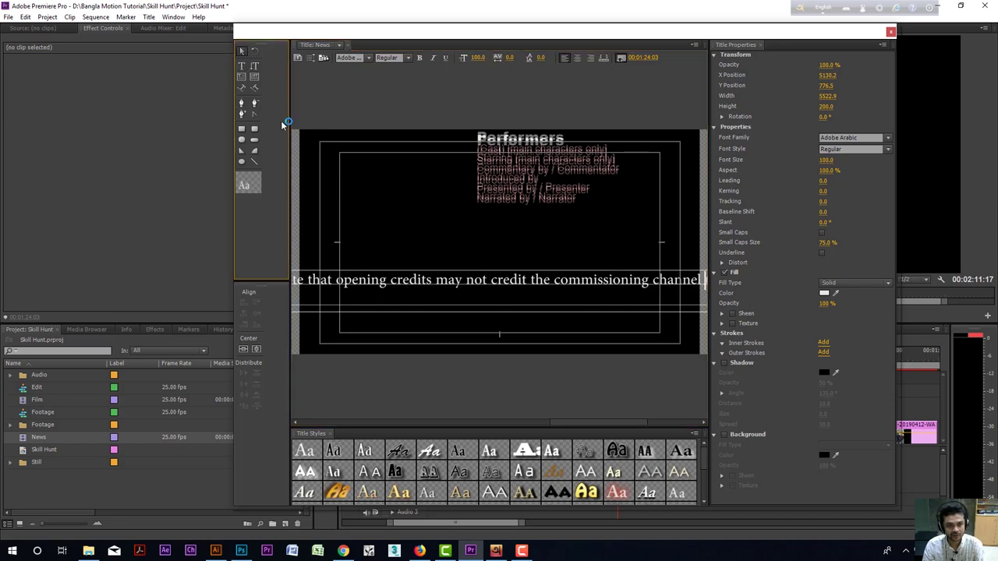
{"action": "left_click_drag", "start_coordinate": [355, 288], "coordinate": [743, 309]}
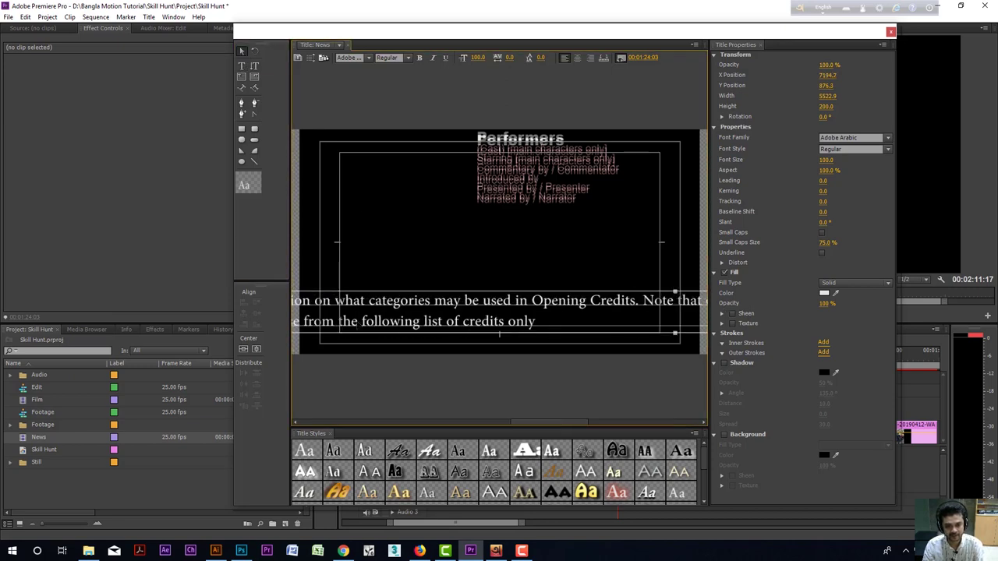
{"action": "left_click_drag", "start_coordinate": [357, 302], "coordinate": [590, 306]}
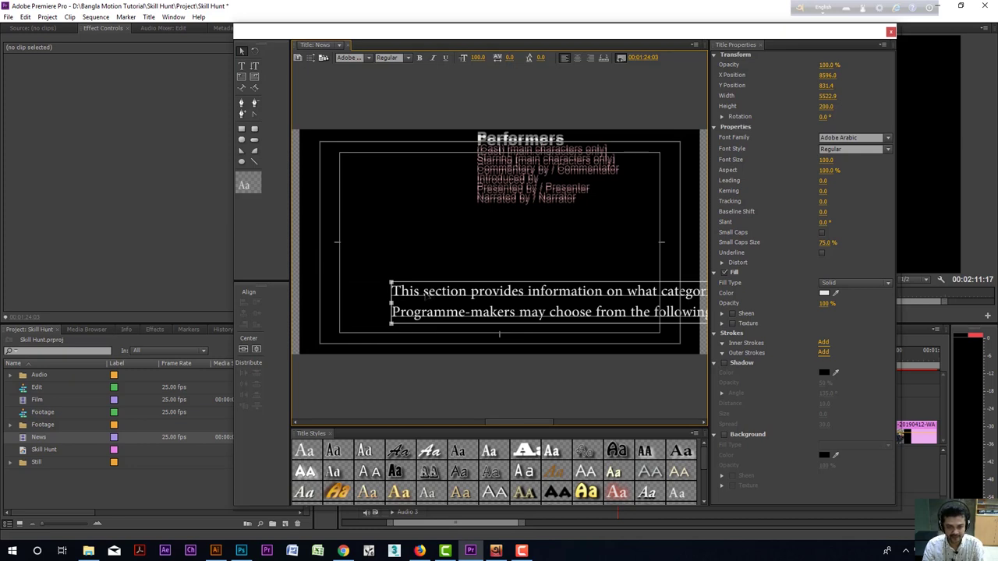
{"action": "left_click_drag", "start_coordinate": [424, 295], "coordinate": [424, 300]}
Join the last Programme-makers line so the whole passage runs as one line.
{"action": "left_click", "coordinate": [243, 69]}
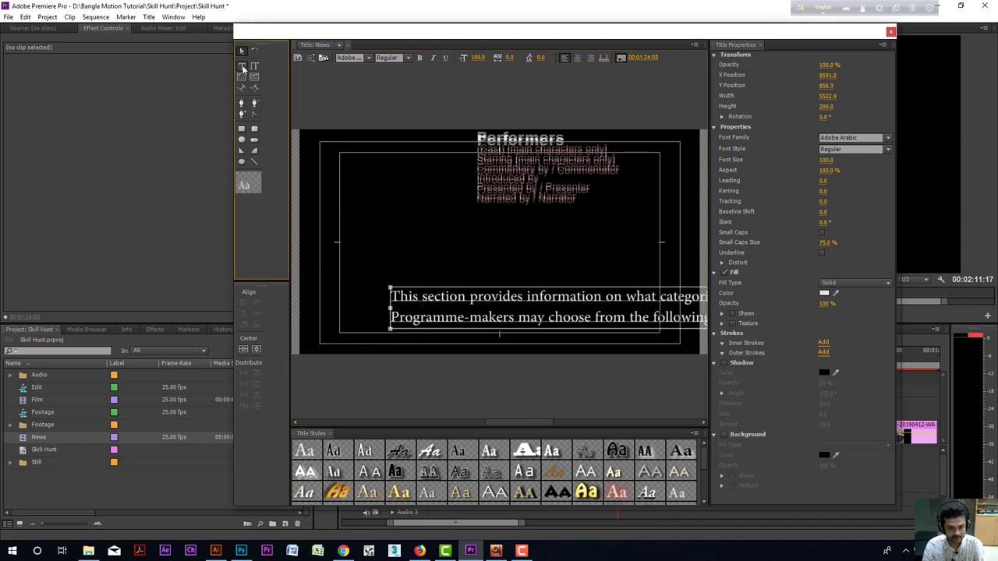
{"action": "left_click", "coordinate": [390, 307]}
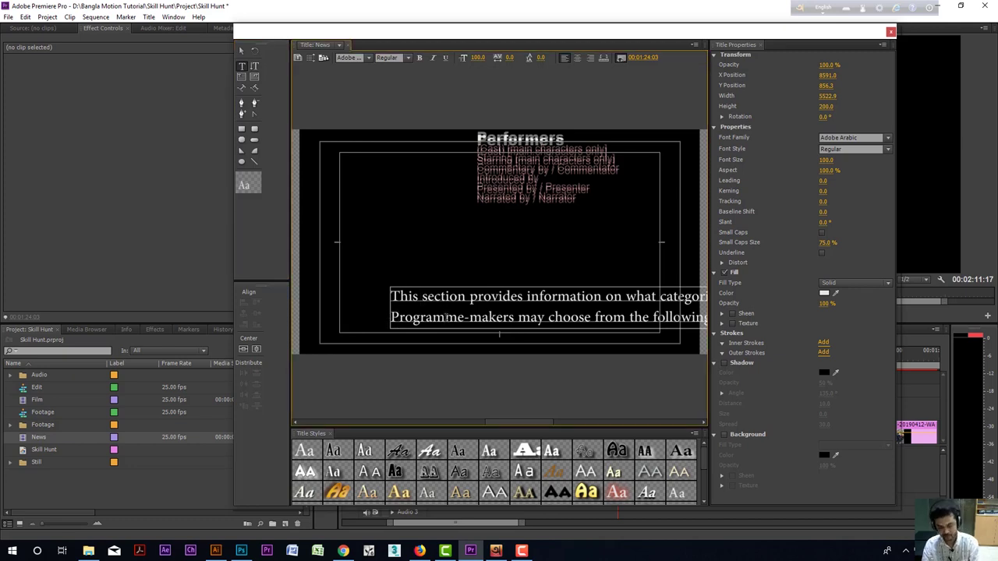
{"action": "left_click", "coordinate": [390, 318]}
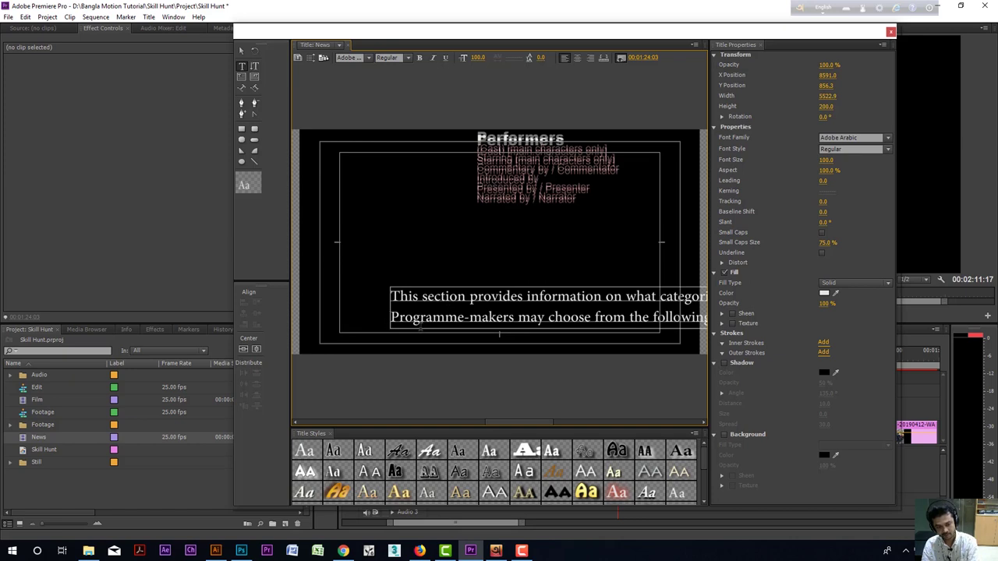
{"action": "key", "text": "BackSpace"}
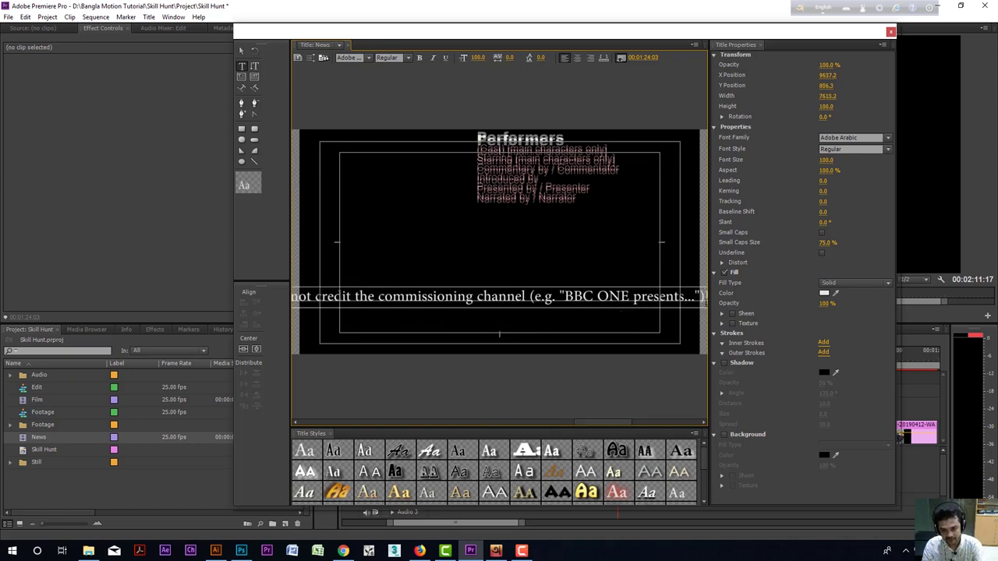
Drag the credits line lower in the frame, ending at X 9502.3, Y 933.5.
{"action": "left_click", "coordinate": [241, 49]}
{"action": "left_click_drag", "start_coordinate": [393, 302], "coordinate": [526, 324]}
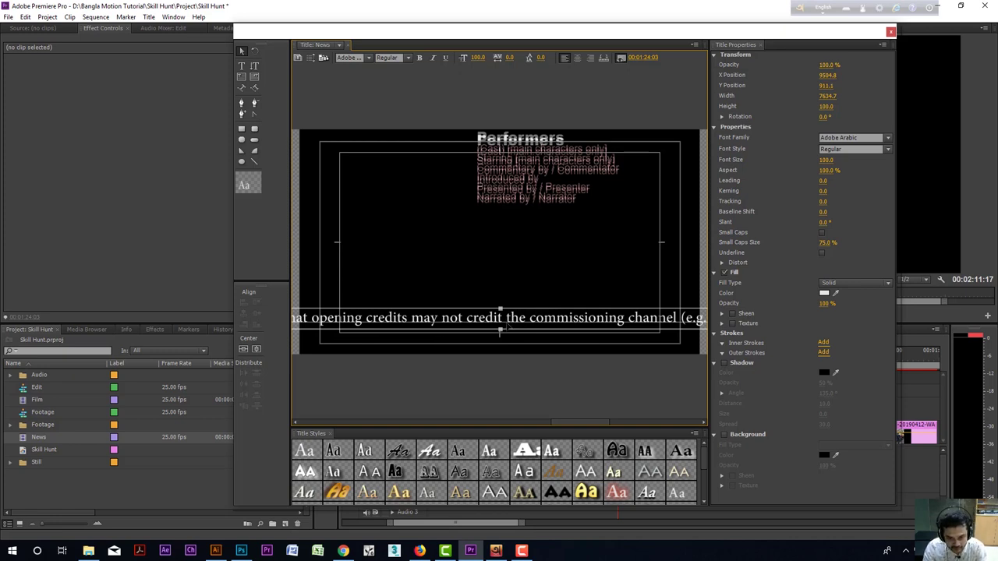
{"action": "left_click_drag", "start_coordinate": [506, 328], "coordinate": [506, 325]}
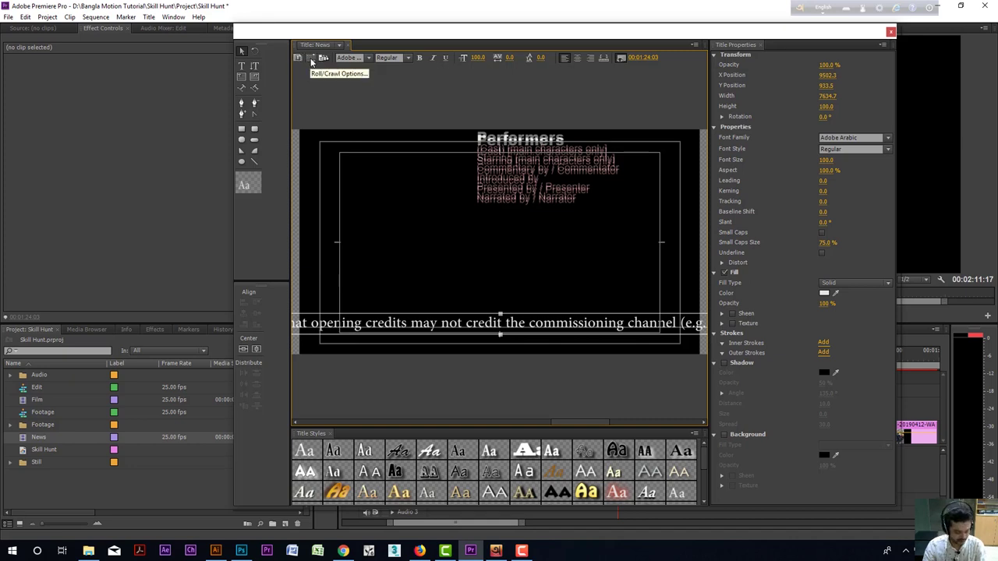
Set the News title to Crawl Left with Start and End Off Screen, then close the Titler.
{"action": "left_click", "coordinate": [312, 63]}
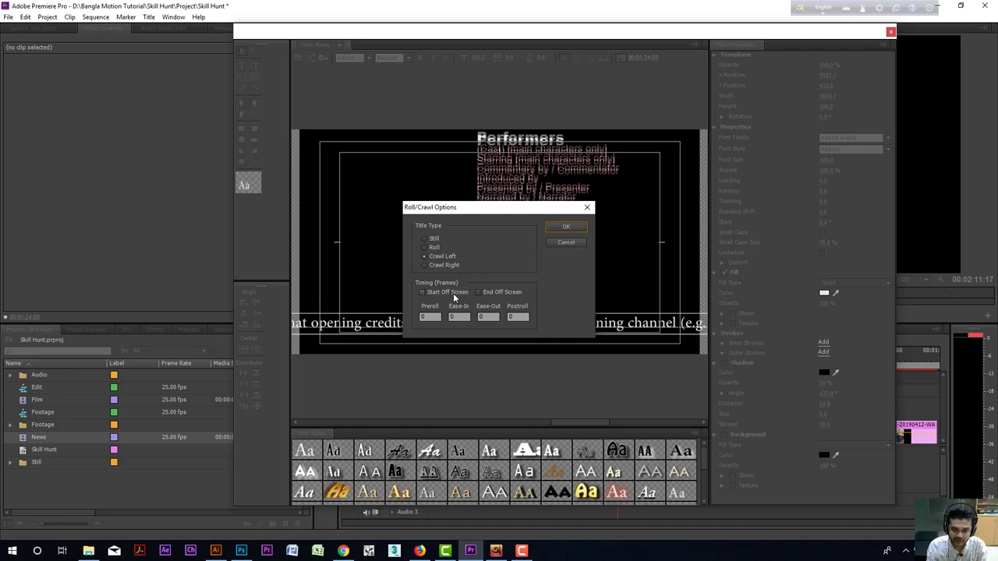
{"action": "left_click", "coordinate": [422, 293]}
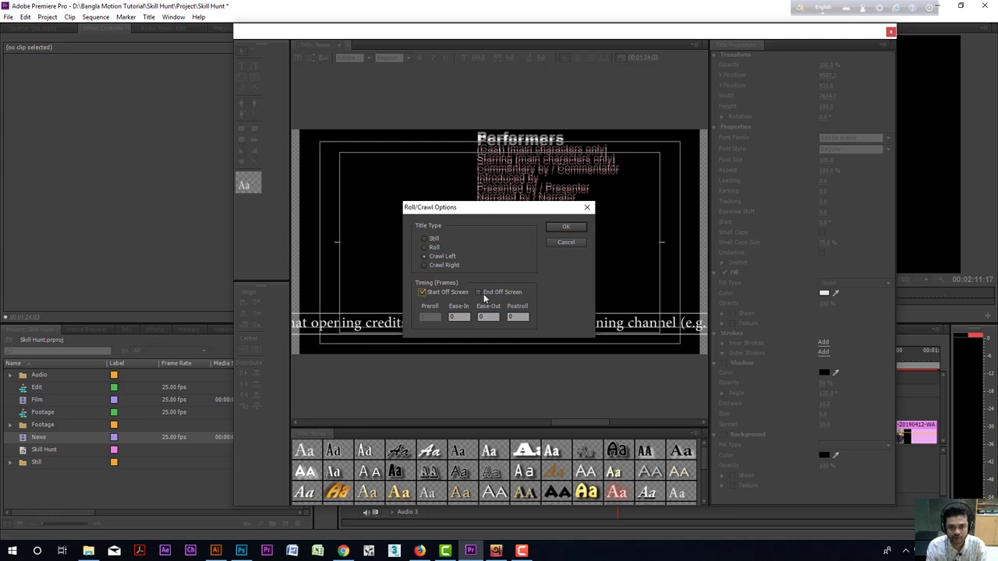
{"action": "left_click", "coordinate": [478, 293]}
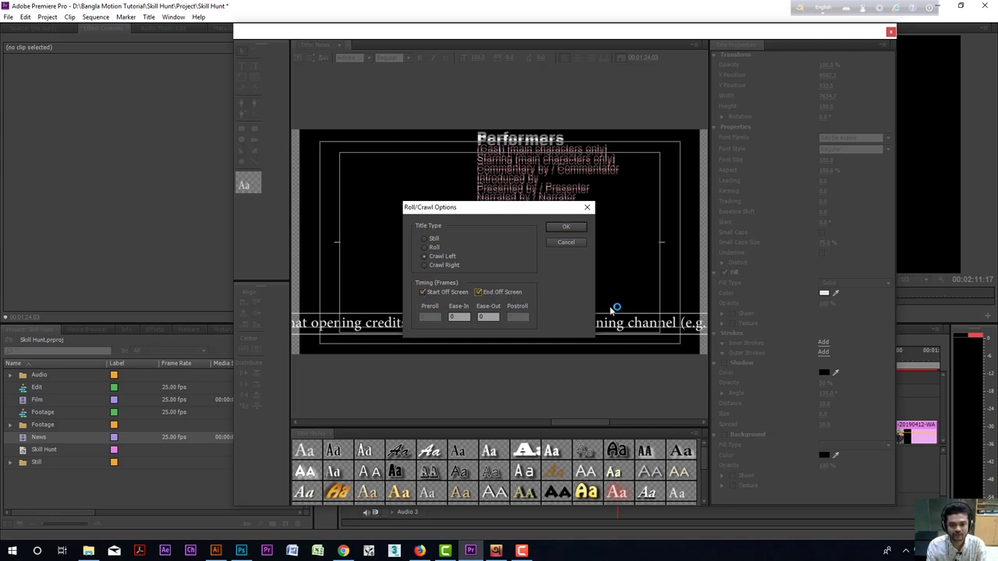
{"action": "left_click", "coordinate": [568, 230]}
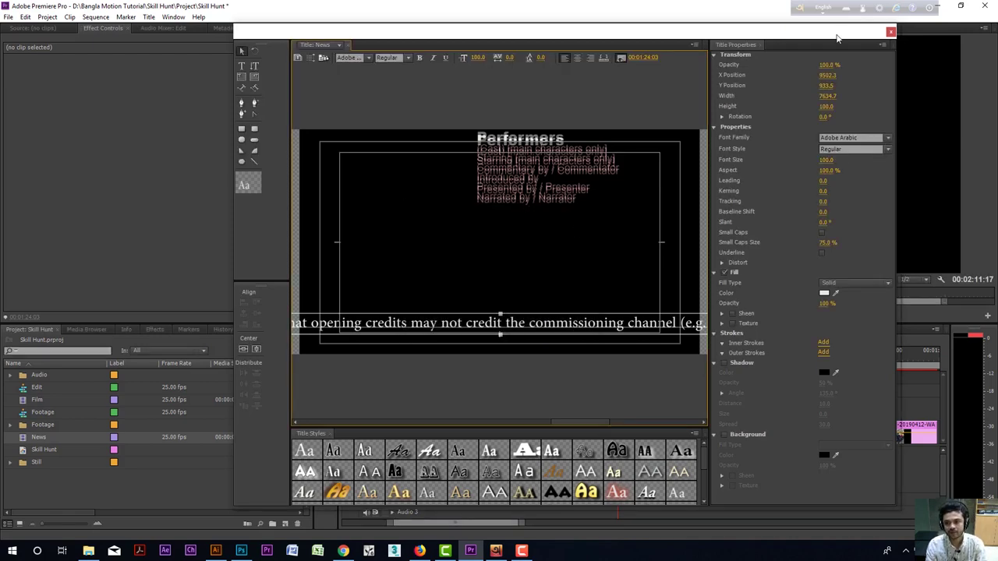
{"action": "left_click", "coordinate": [891, 33]}
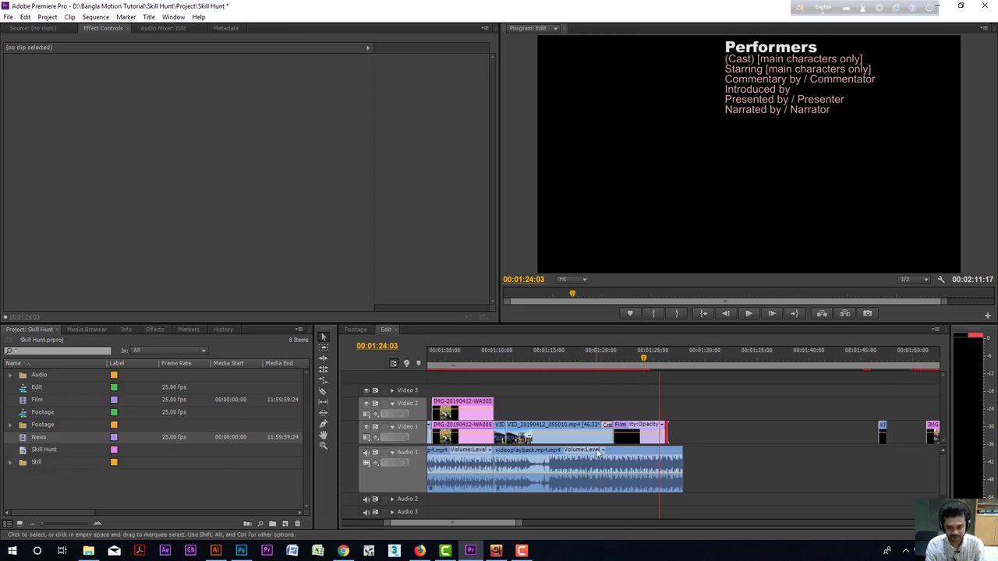
Place the News title on Video 1 and preview the crawl from its start.
{"action": "left_click_drag", "start_coordinate": [23, 437], "coordinate": [678, 433]}
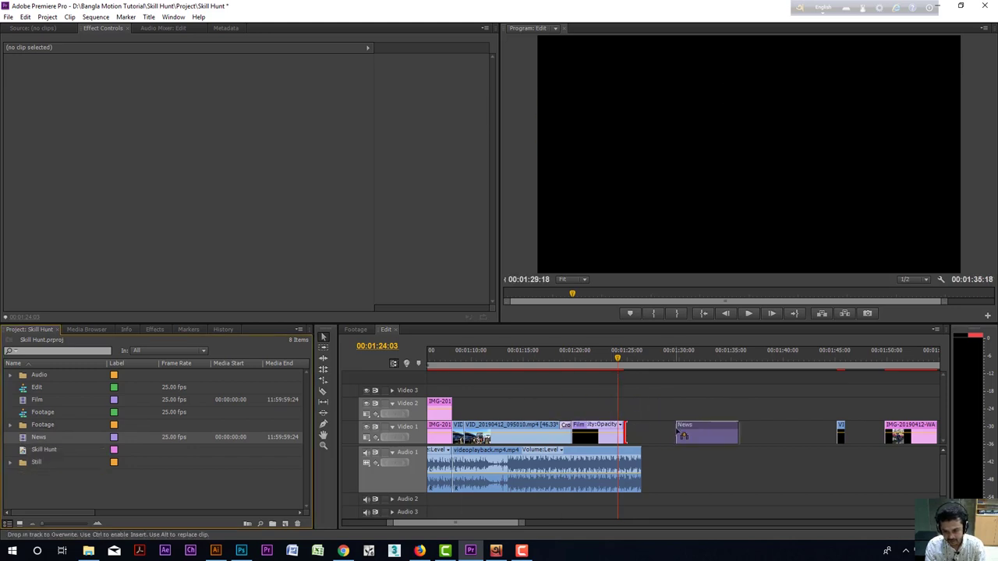
{"action": "left_click", "coordinate": [685, 361]}
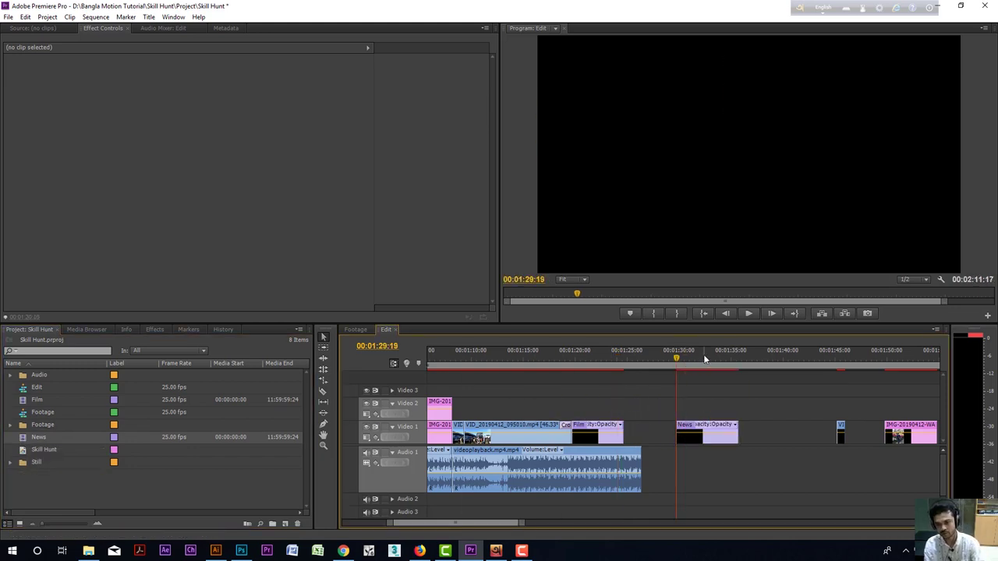
{"action": "key", "text": "space"}
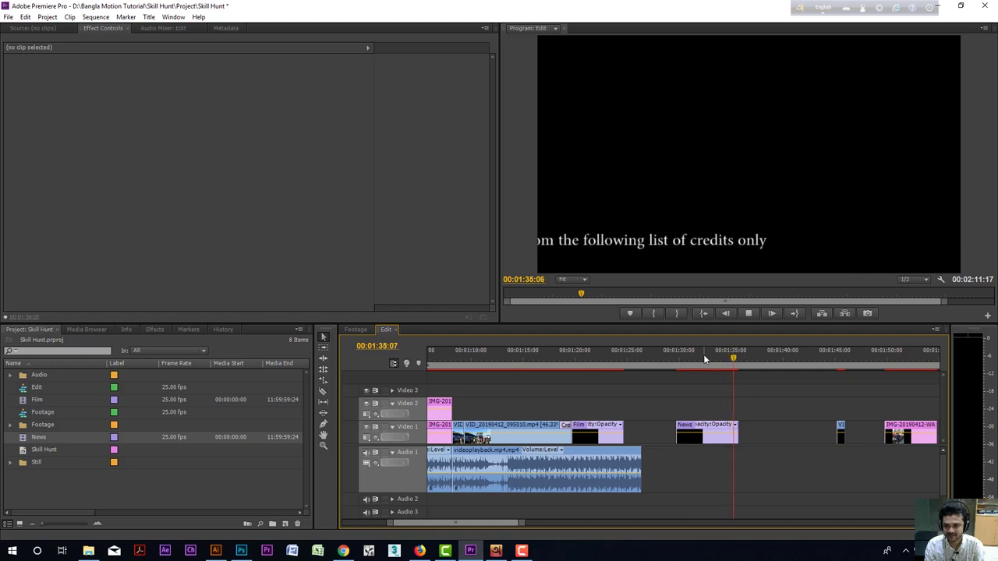
{"action": "key", "text": "space"}
{"action": "key", "text": "Right"}
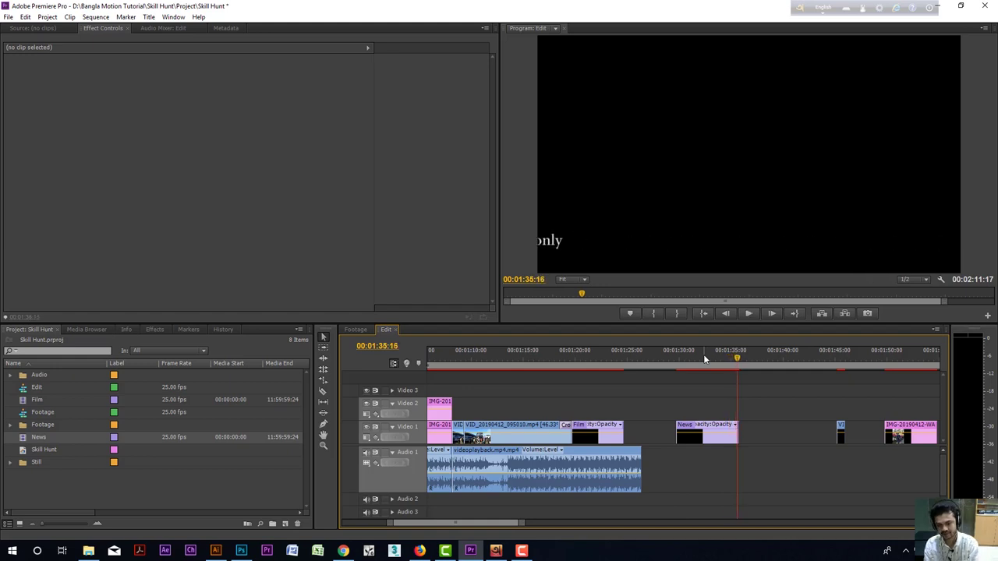
{"action": "key", "text": "Right"}
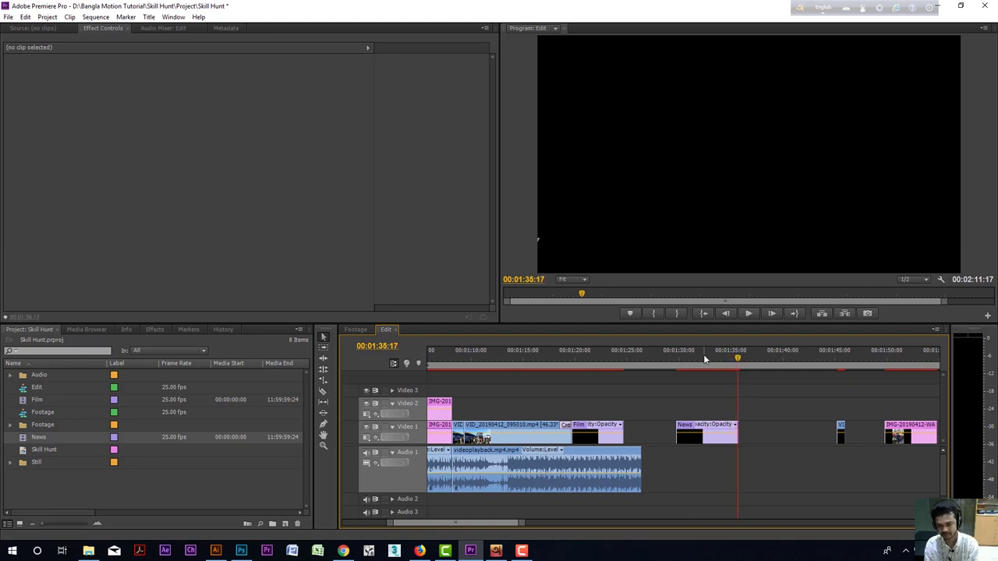
{"action": "key", "text": "Up"}
Trim the News clip's end longer so the crawl completes, and replay it.
{"action": "left_click", "coordinate": [703, 353]}
{"action": "left_click_drag", "start_coordinate": [745, 430], "coordinate": [832, 430]}
{"action": "key", "text": "space"}
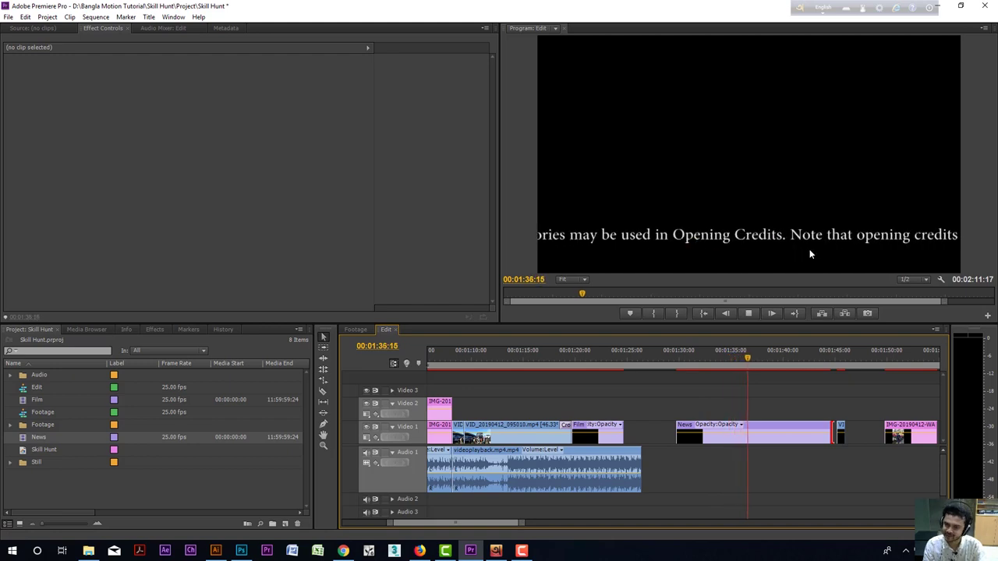
{"action": "key", "text": "space"}
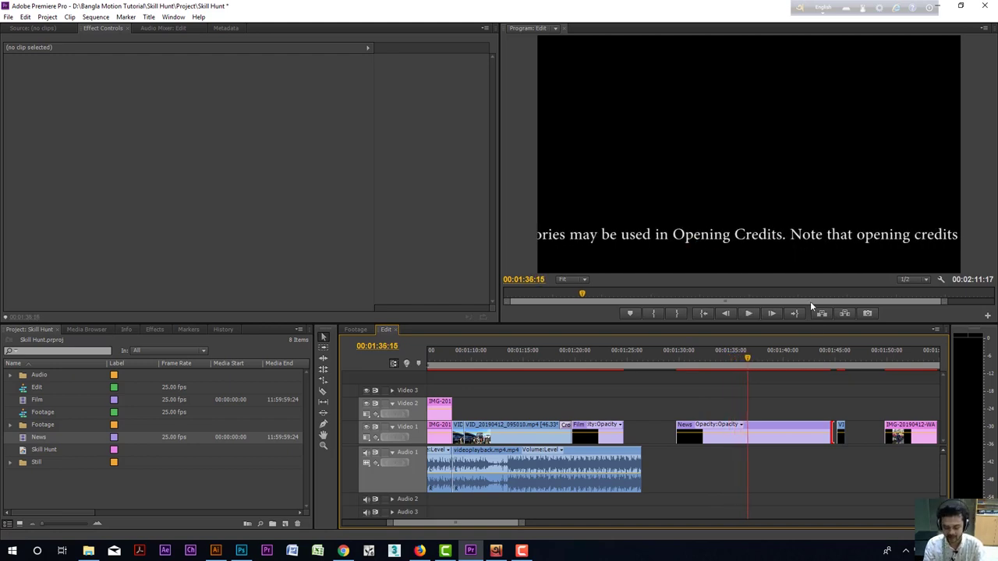
{"action": "key", "text": "minus"}
{"action": "key", "text": "minus"}
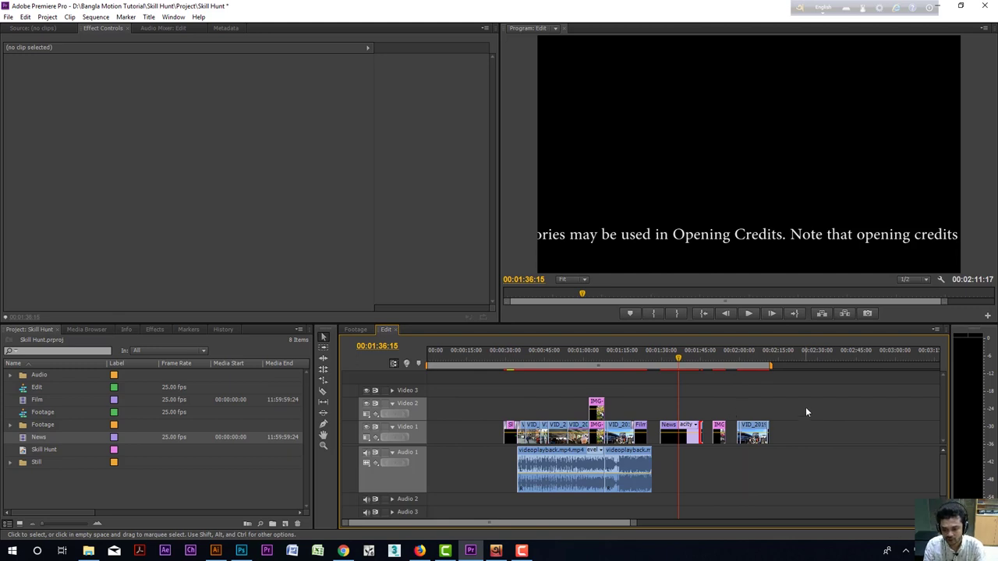
Shift the later clips right, then lift the News clip from Video 1 onto Video 2.
{"action": "left_click_drag", "start_coordinate": [806, 412], "coordinate": [869, 431]}
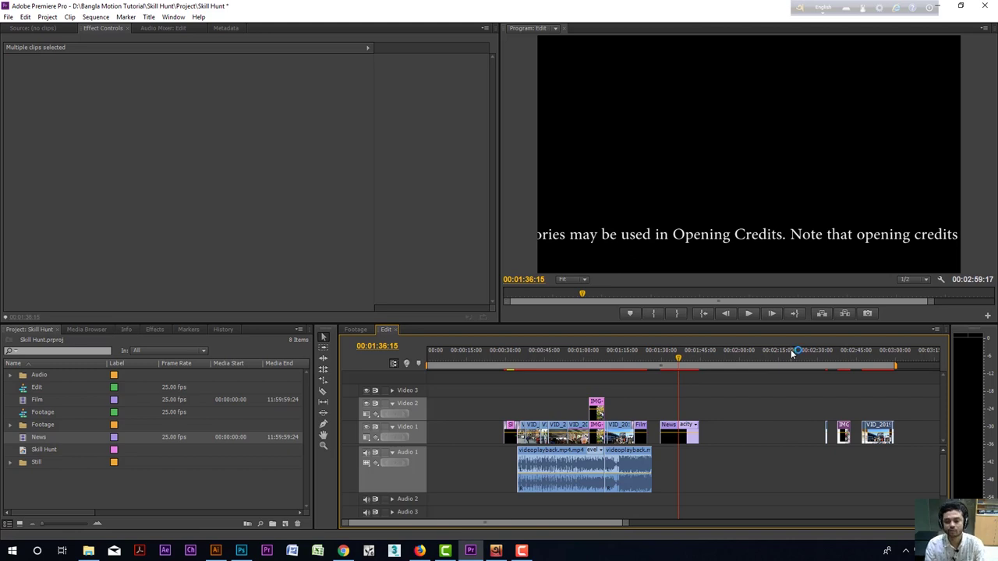
{"action": "key", "text": "equal"}
{"action": "key", "text": "equal"}
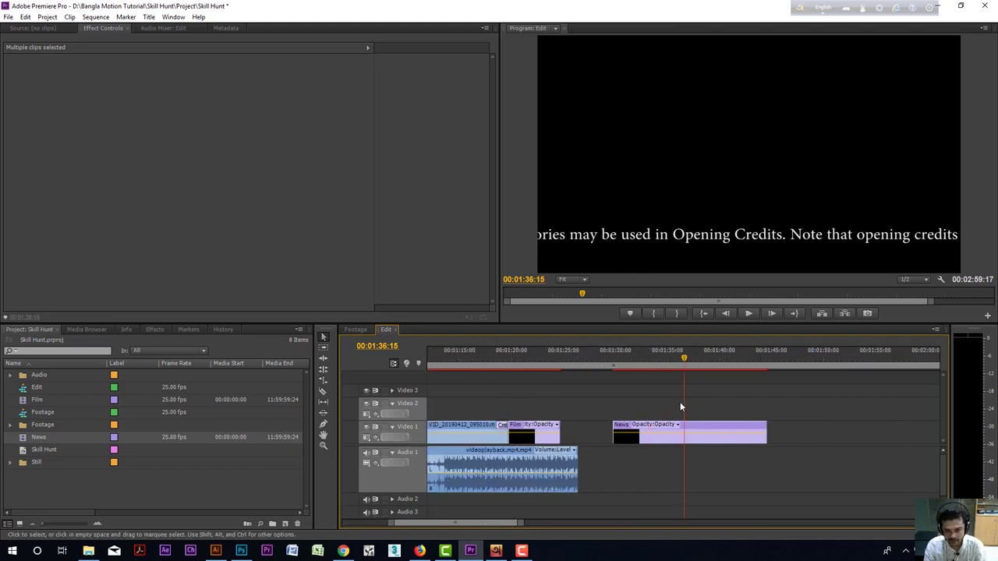
{"action": "left_click_drag", "start_coordinate": [717, 426], "coordinate": [715, 403]}
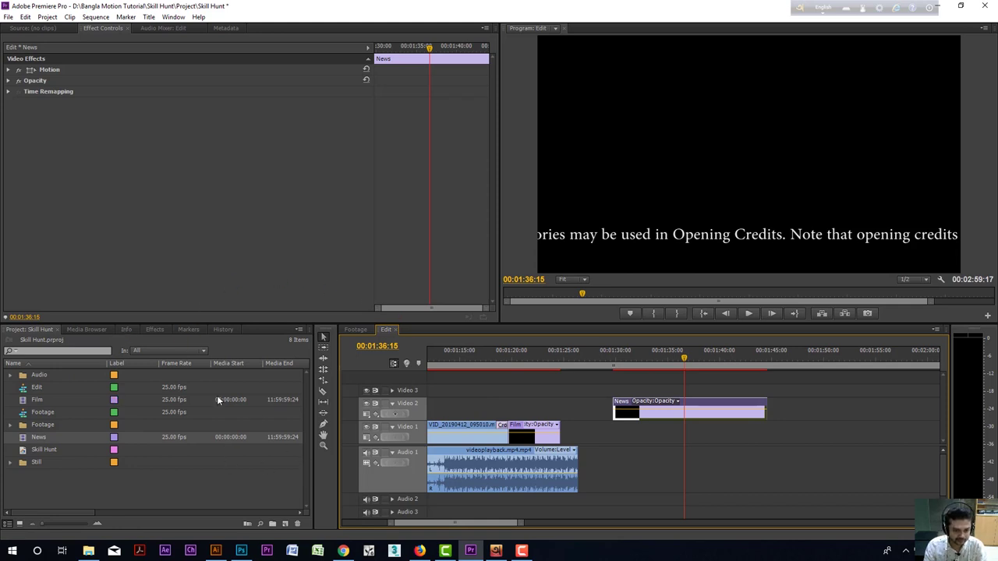
Create a 1920×1080 dark red color matte, keeping the default name 'Color Matte'.
{"action": "left_click", "coordinate": [8, 16]}
{"action": "mouse_move", "coordinate": [32, 29]}
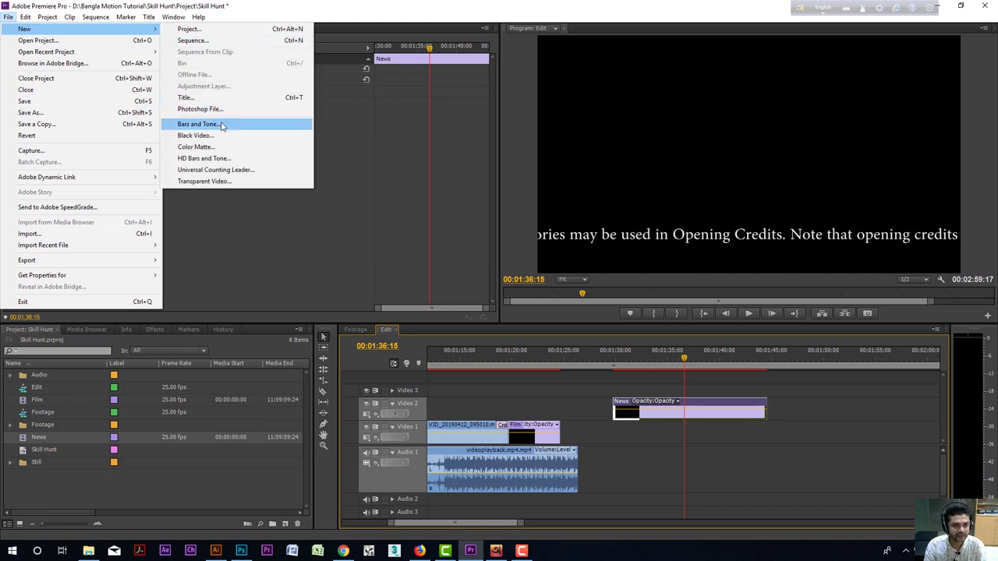
{"action": "left_click", "coordinate": [198, 146]}
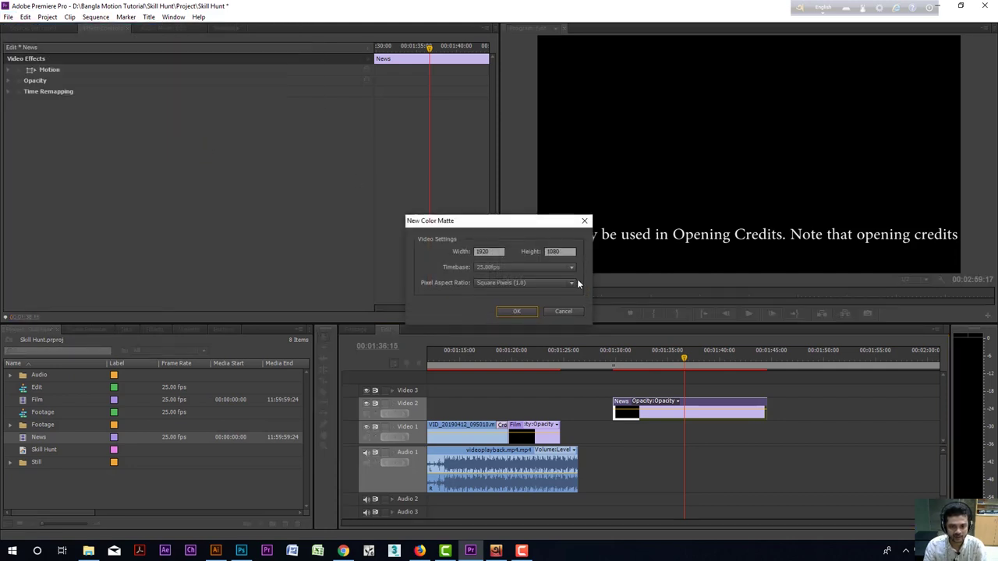
{"action": "left_click", "coordinate": [533, 311]}
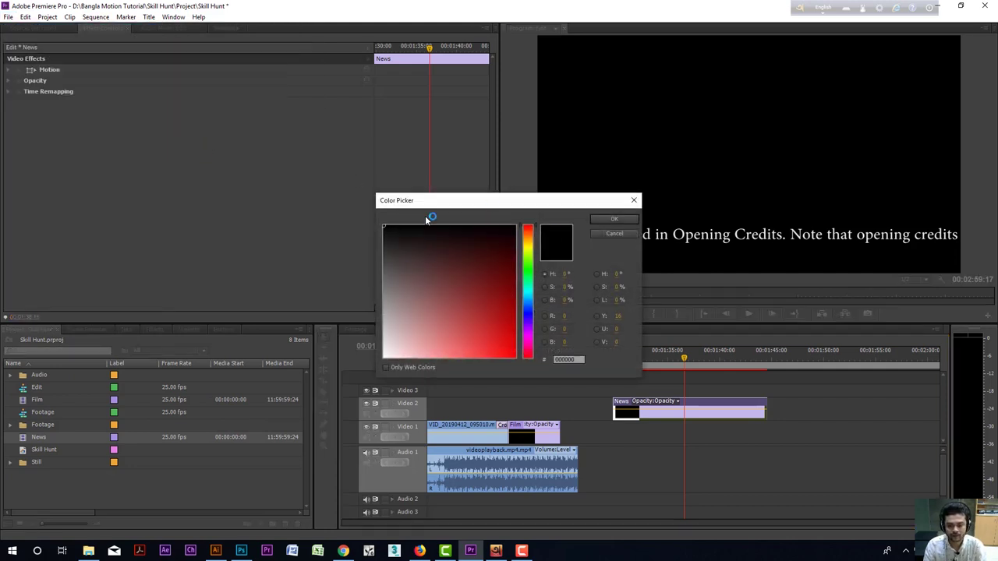
{"action": "left_click_drag", "start_coordinate": [556, 202], "coordinate": [368, 128]}
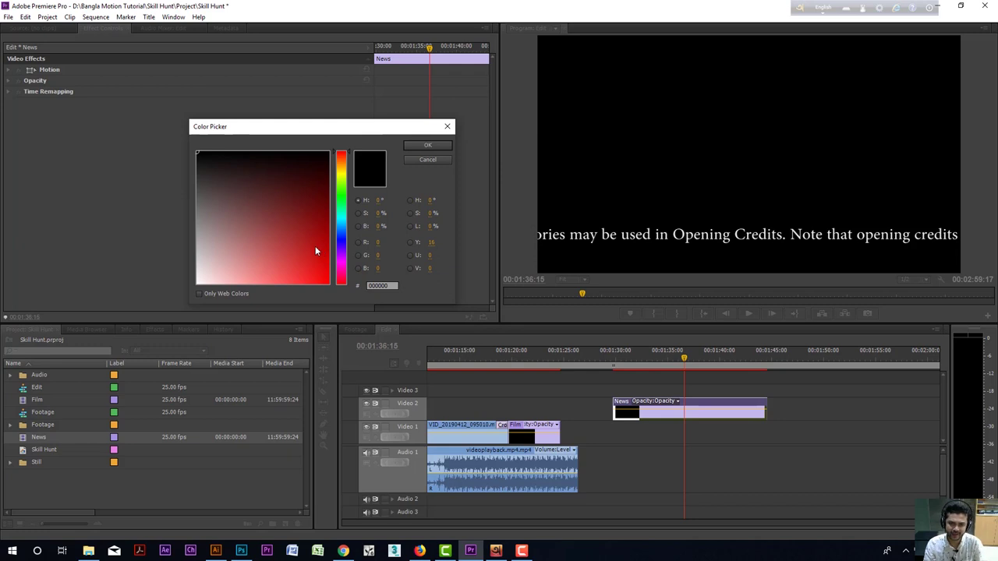
{"action": "left_click", "coordinate": [221, 222]}
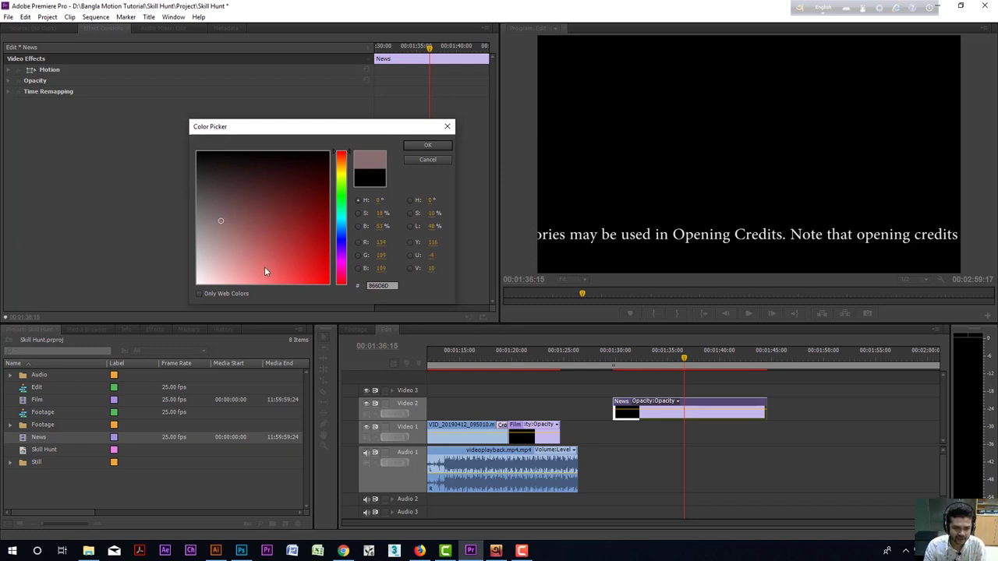
{"action": "left_click", "coordinate": [205, 231]}
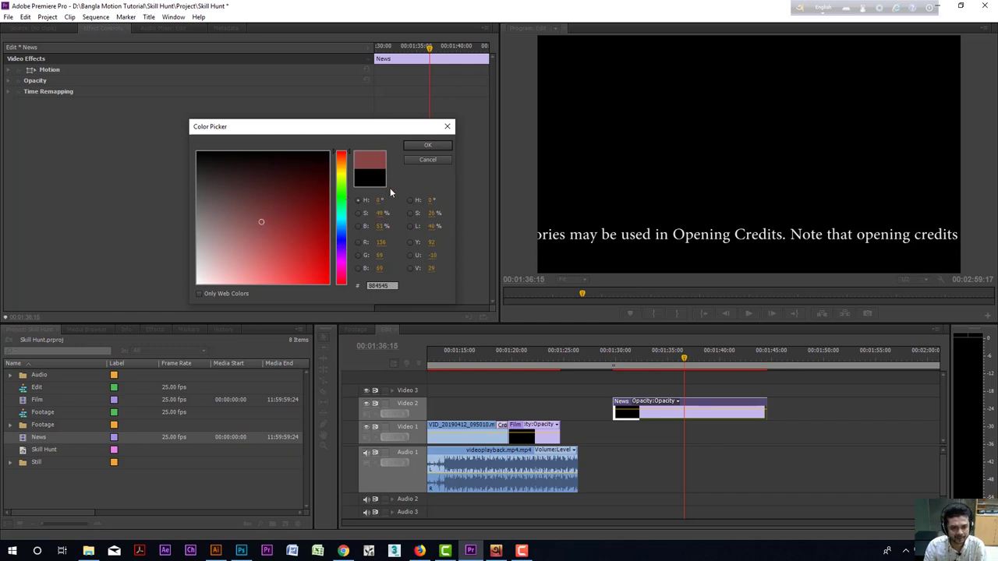
{"action": "left_click", "coordinate": [427, 146]}
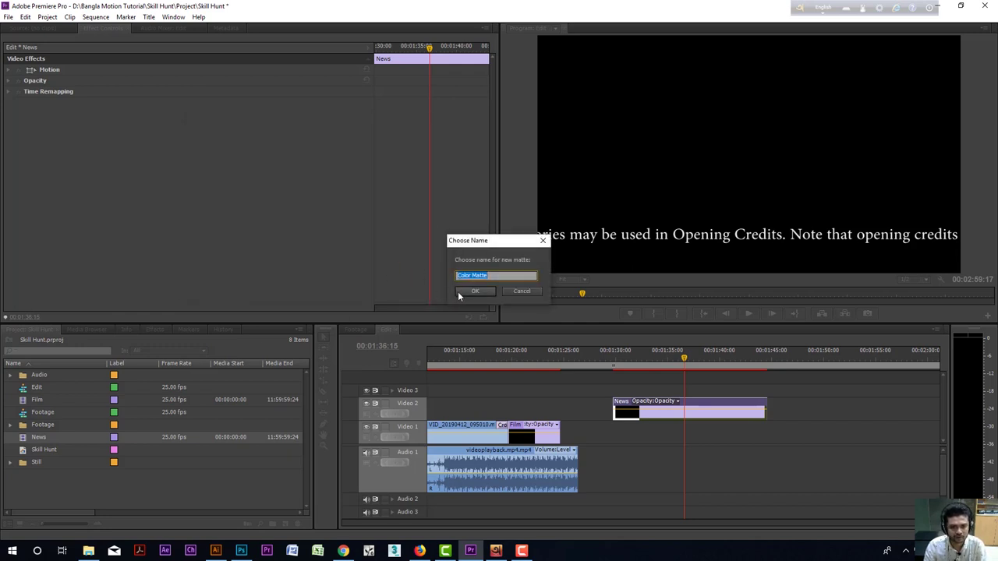
{"action": "left_click", "coordinate": [457, 292]}
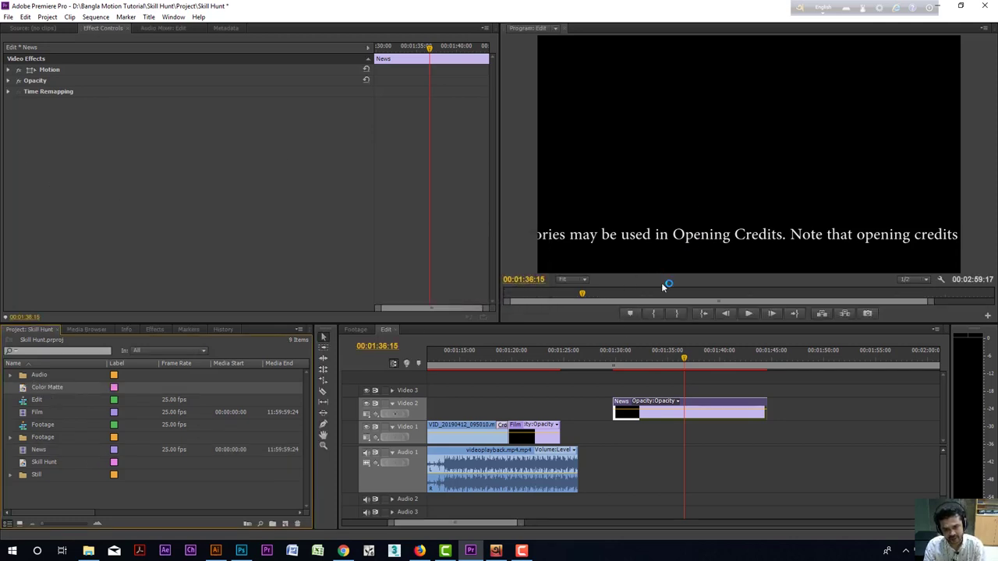
Place the Color Matte on Video 1 under News and show its Motion settings.
{"action": "left_click_drag", "start_coordinate": [23, 393], "coordinate": [765, 429]}
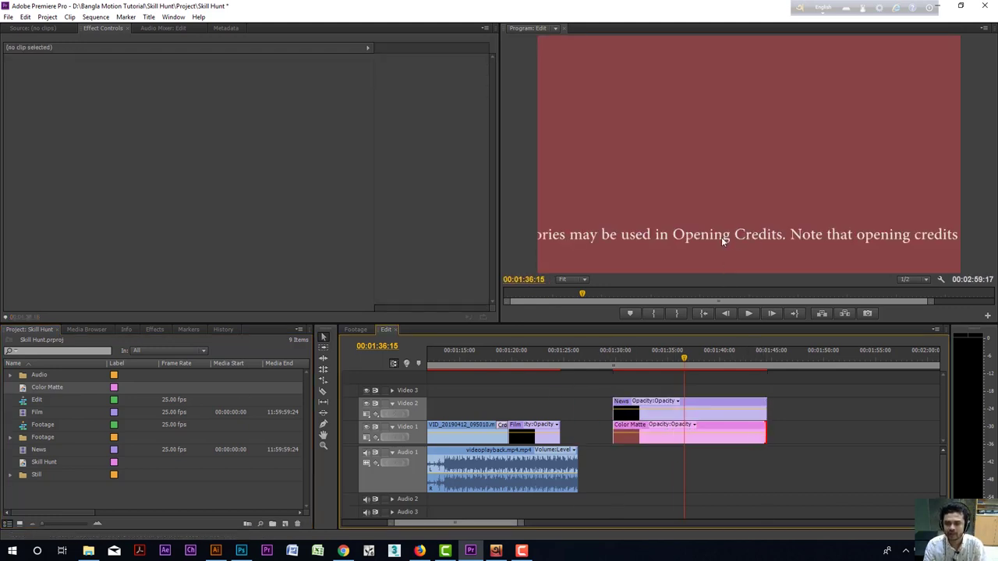
{"action": "left_click", "coordinate": [689, 443]}
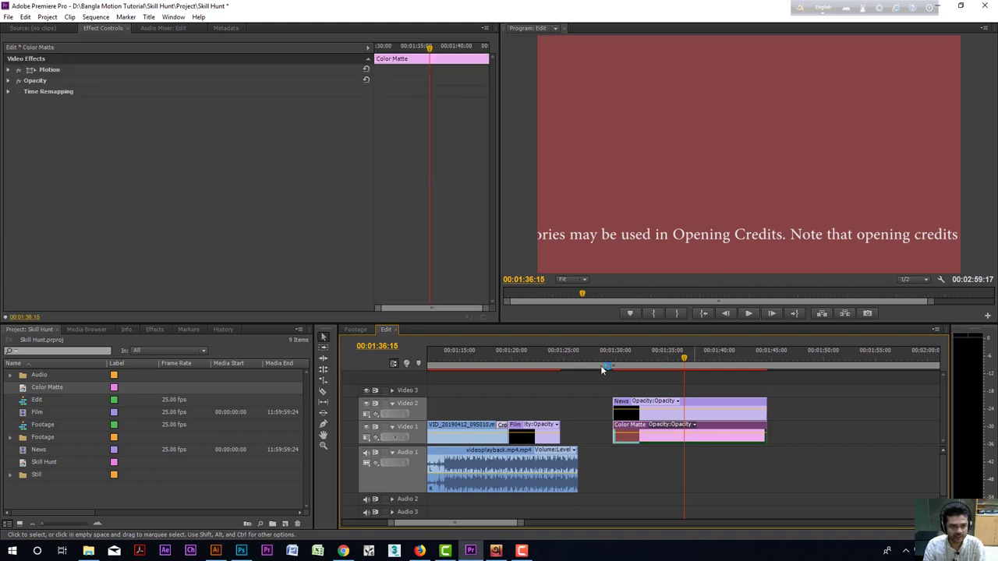
{"action": "left_click", "coordinate": [8, 69]}
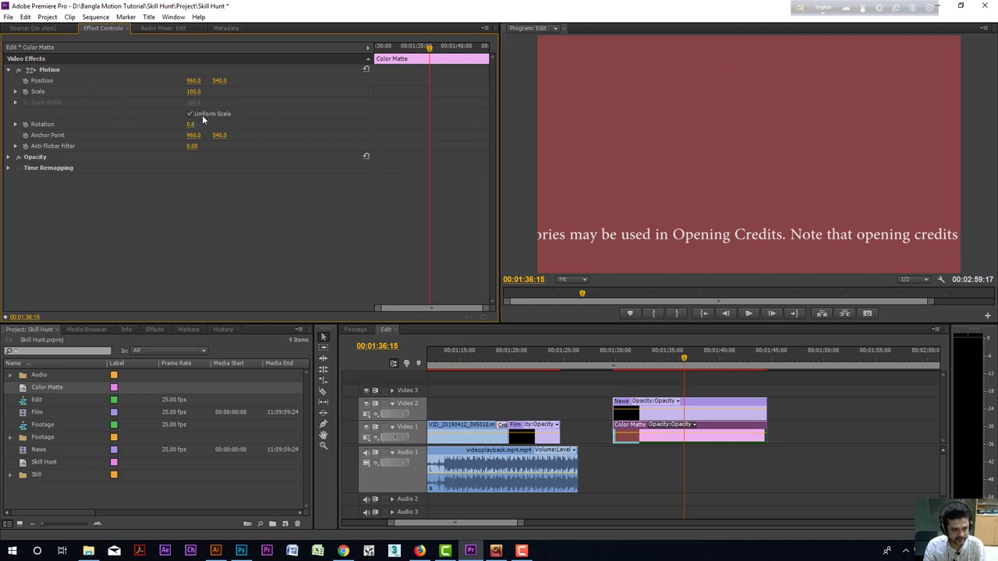
Turn off Uniform Scale, set Scale Height to 9.0, and move Position Y to about 909.
{"action": "left_click", "coordinate": [189, 114]}
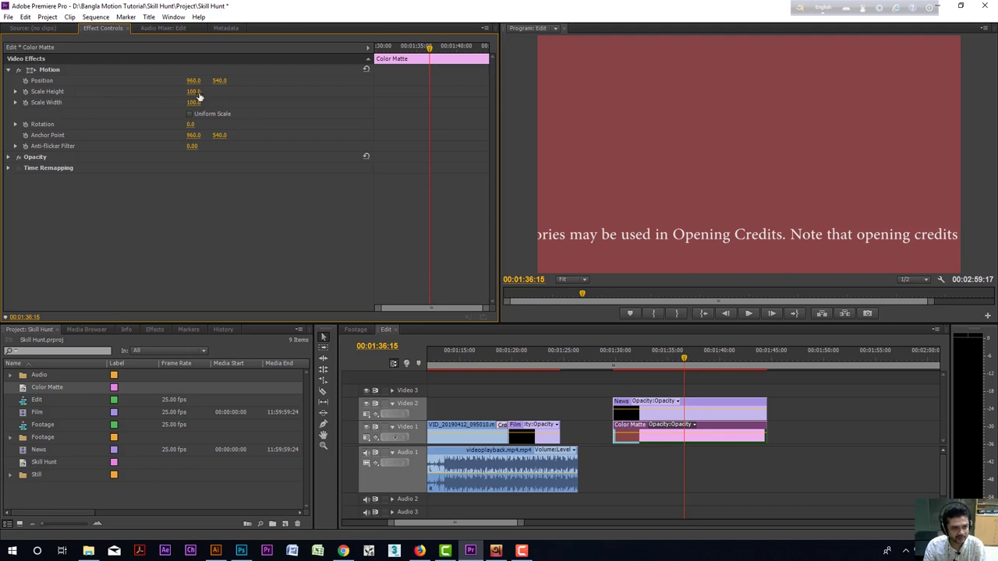
{"action": "left_click_drag", "start_coordinate": [198, 95], "coordinate": [109, 94]}
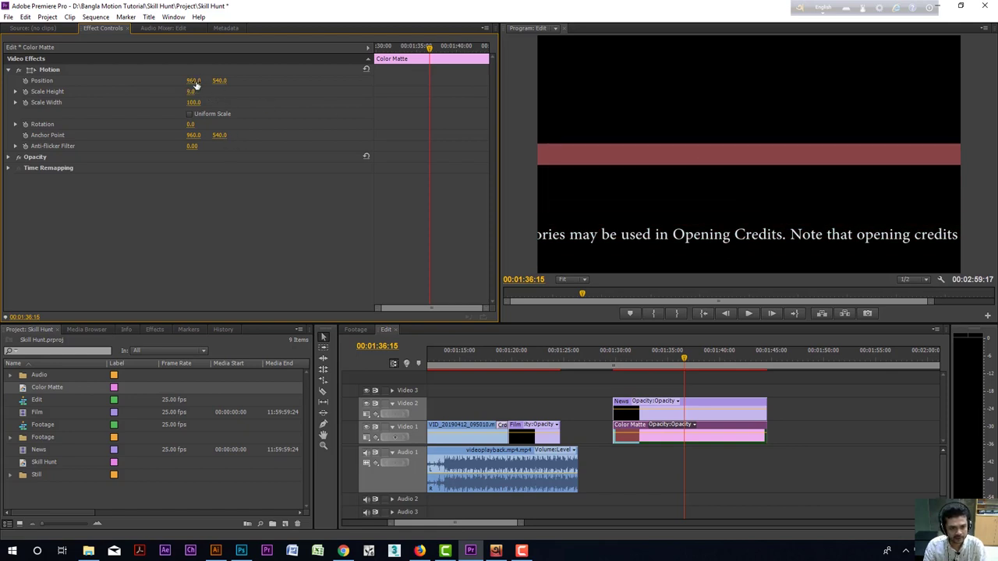
{"action": "left_click_drag", "start_coordinate": [219, 81], "coordinate": [505, 81]}
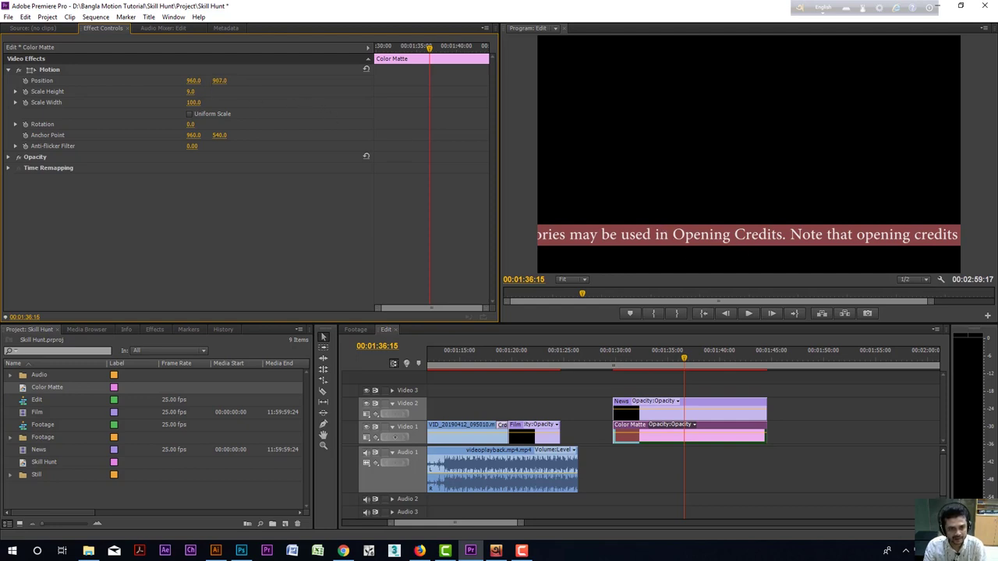
{"action": "left_click_drag", "start_coordinate": [219, 81], "coordinate": [221, 80]}
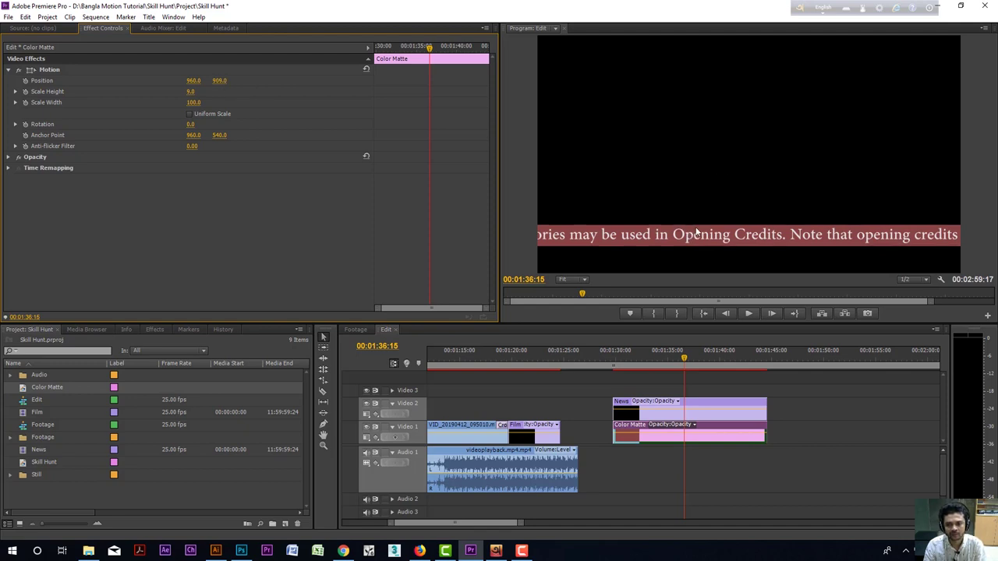
Undo an accidental nudge of the News crawl and extend the Color Matte clip's end later.
{"action": "left_click", "coordinate": [632, 244]}
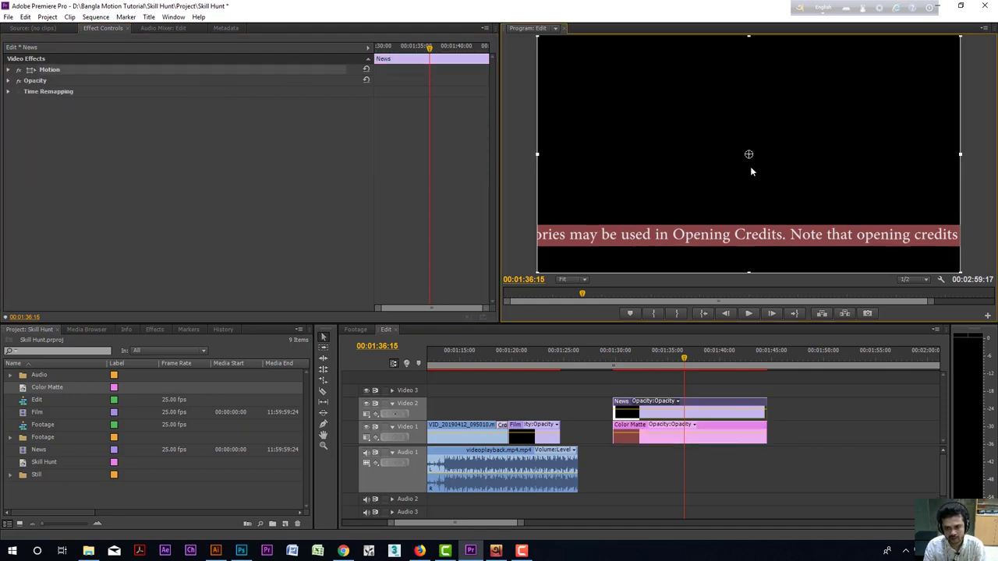
{"action": "left_click_drag", "start_coordinate": [748, 156], "coordinate": [746, 138]}
{"action": "key", "text": "ctrl+z"}
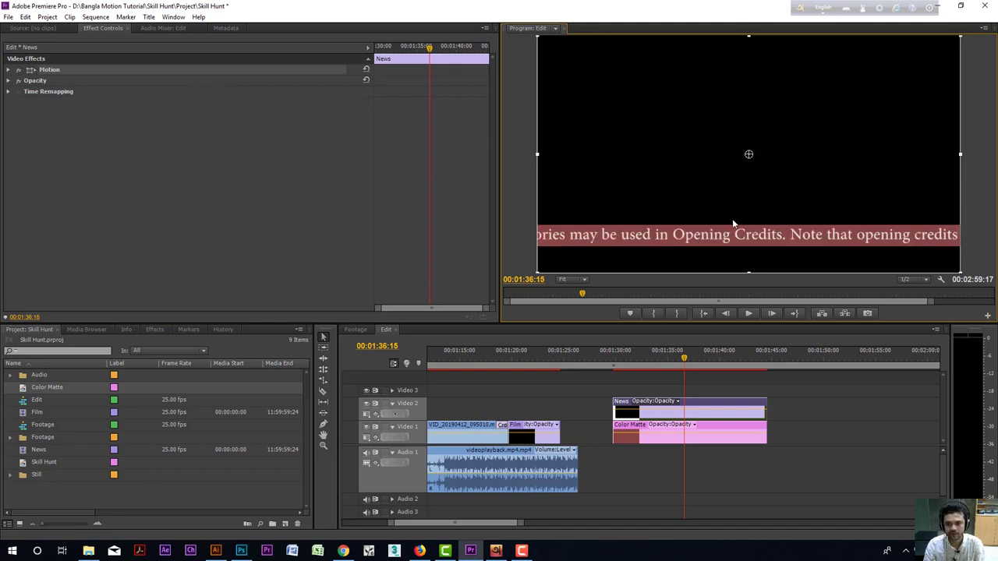
{"action": "key", "text": "ctrl+z"}
{"action": "left_click_drag", "start_coordinate": [772, 433], "coordinate": [845, 433]}
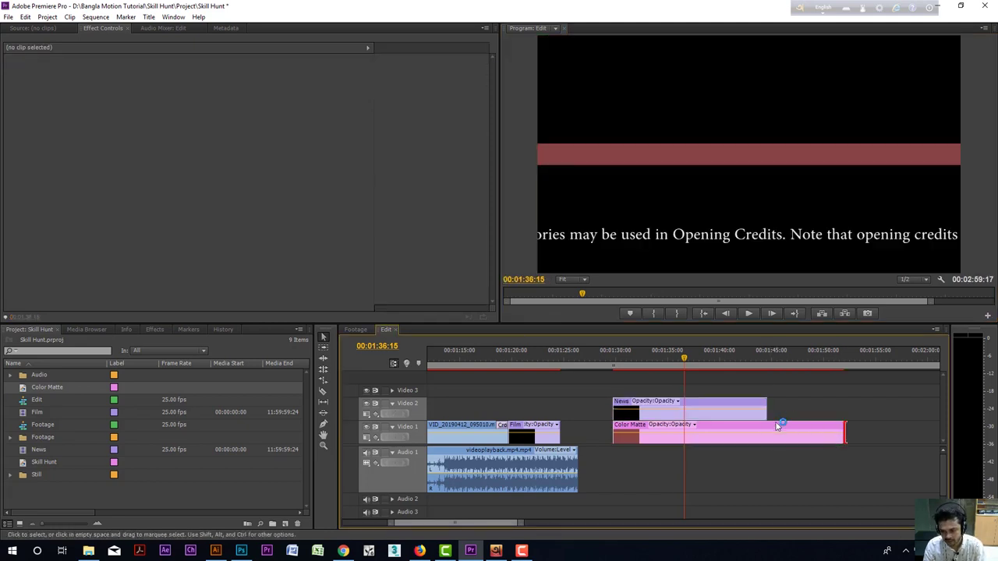
With the playhead at 01:47:06, move the red bar down beneath the credits text.
{"action": "left_click", "coordinate": [795, 365]}
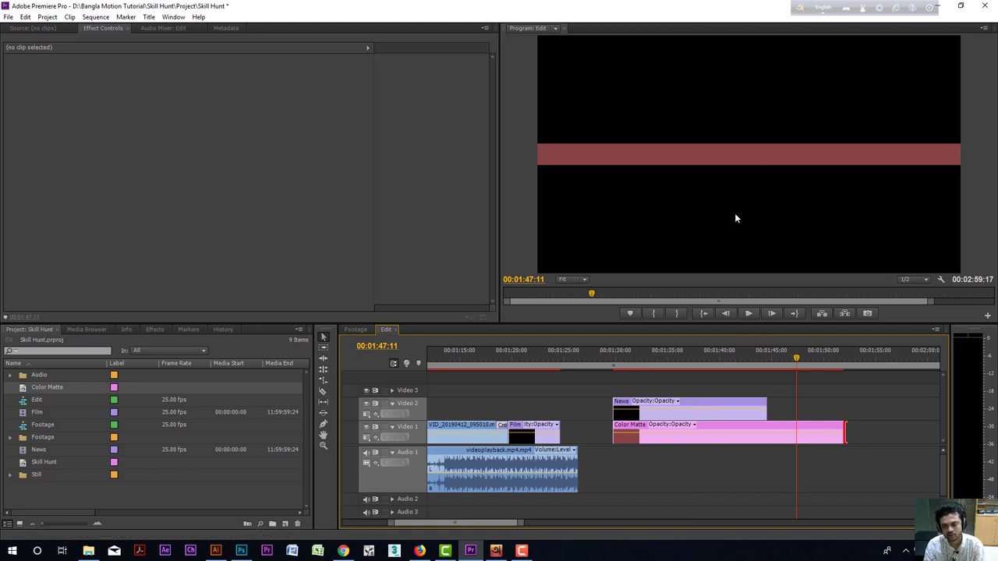
{"action": "left_click", "coordinate": [826, 429]}
{"action": "left_click", "coordinate": [806, 364]}
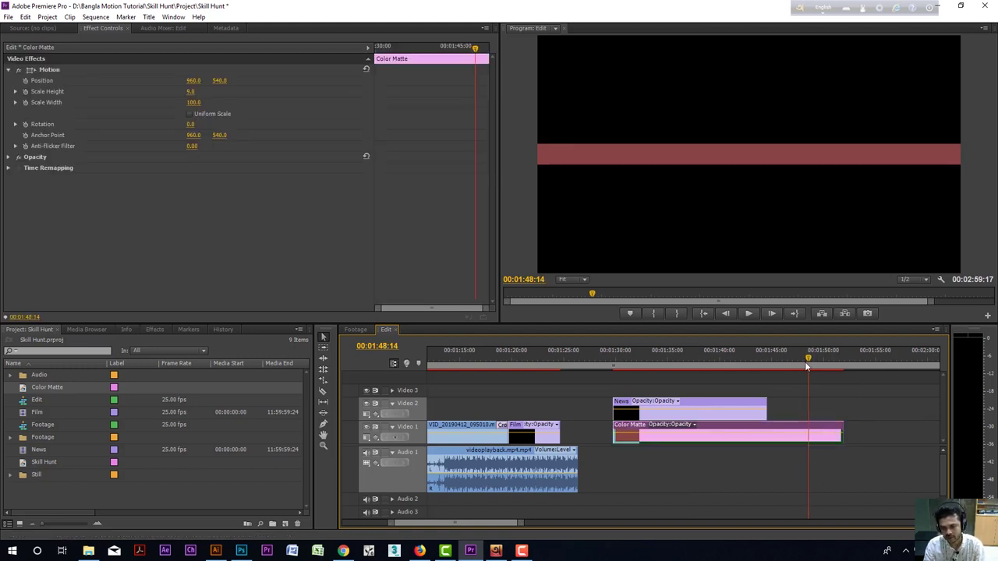
{"action": "left_click_drag", "start_coordinate": [806, 365], "coordinate": [793, 366]}
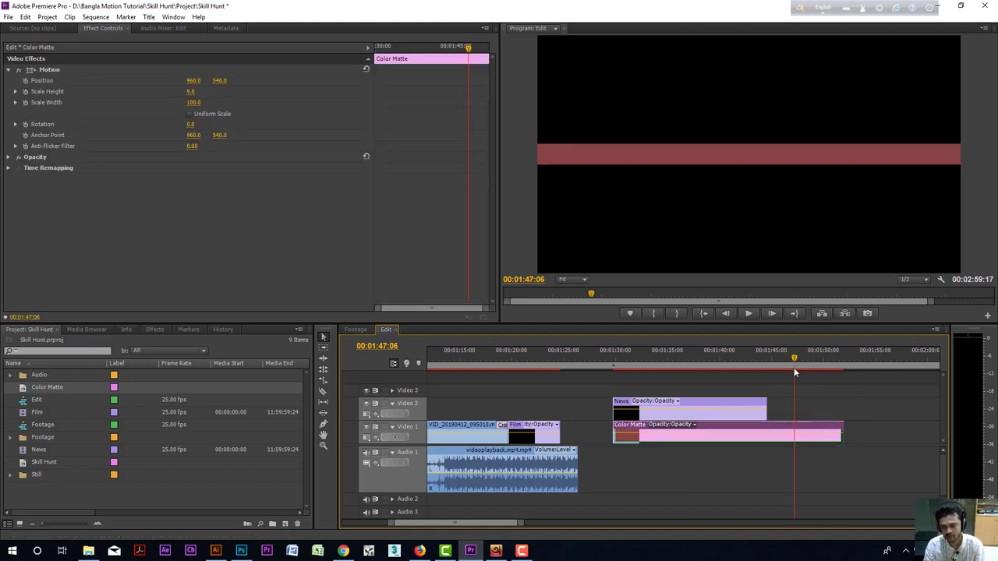
{"action": "left_click", "coordinate": [766, 161]}
{"action": "left_click_drag", "start_coordinate": [708, 158], "coordinate": [708, 231]}
{"action": "left_click", "coordinate": [684, 357]}
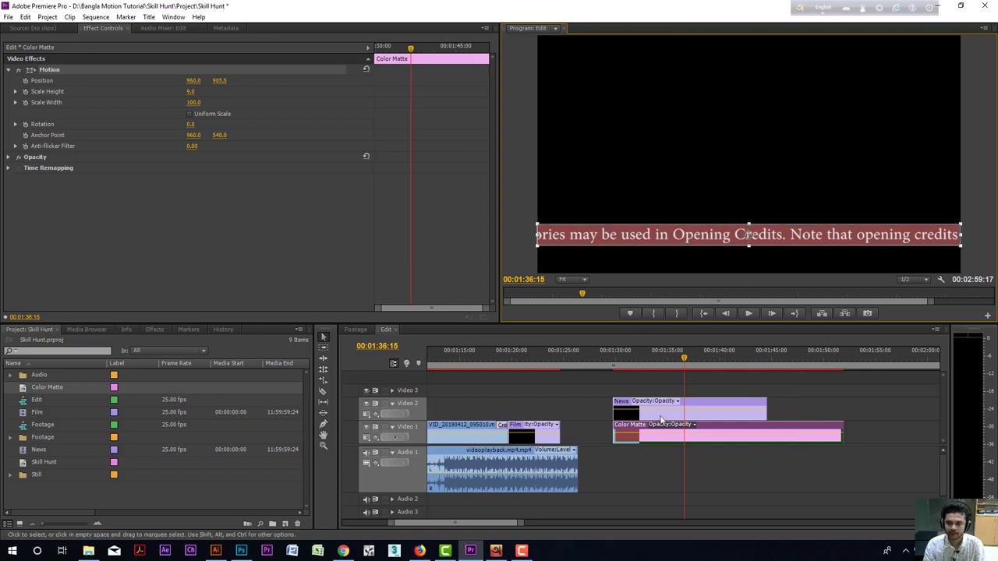
{"action": "left_click", "coordinate": [823, 393]}
Preview the crawl, split the Color Matte where the text runs out, and delete the tail.
{"action": "left_click", "coordinate": [622, 358]}
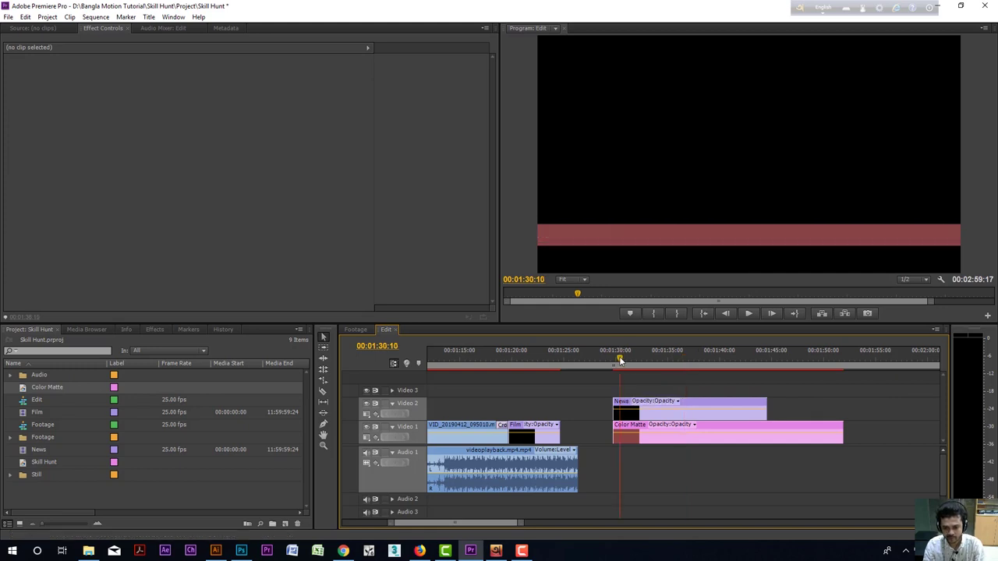
{"action": "key", "text": "space"}
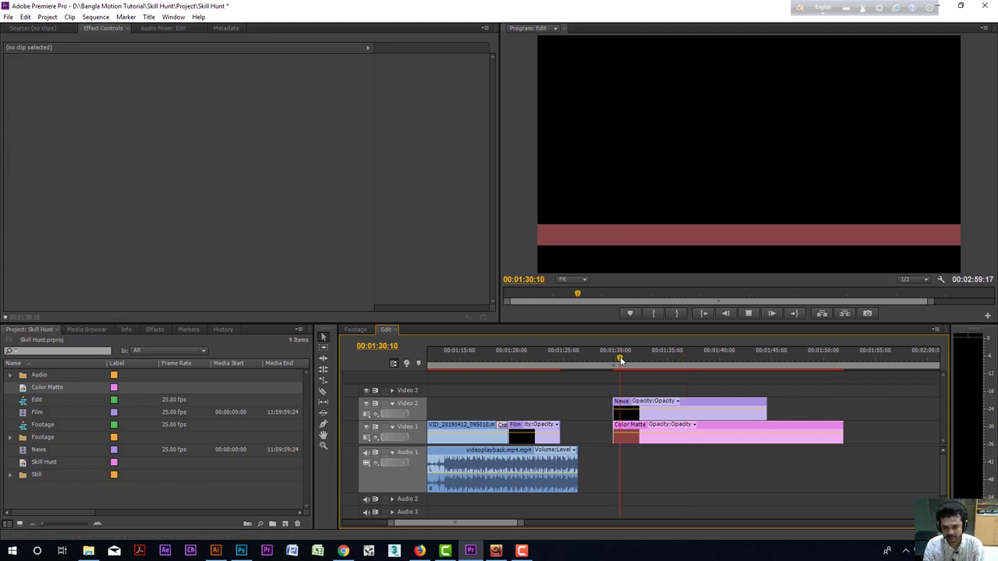
{"action": "left_click", "coordinate": [728, 358]}
{"action": "left_click_drag", "start_coordinate": [729, 361], "coordinate": [762, 363]}
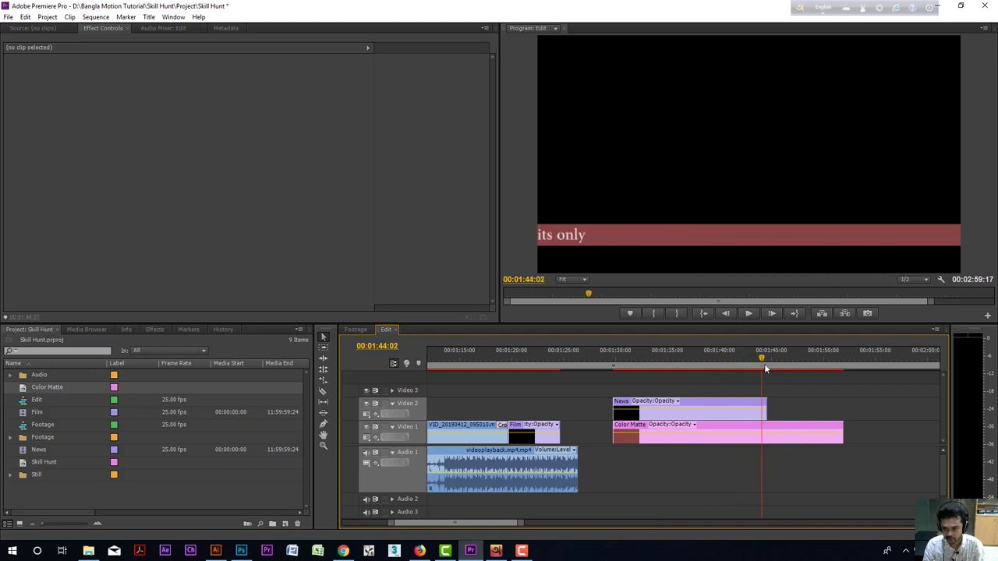
{"action": "key", "text": "Right"}
{"action": "key", "text": "Right"}
{"action": "key", "text": "Right"}
{"action": "key", "text": "Right"}
{"action": "key", "text": "Right"}
{"action": "key", "text": "Right"}
{"action": "key", "text": "Right"}
{"action": "key", "text": "Right"}
{"action": "key", "text": "Right"}
{"action": "key", "text": "Right"}
{"action": "key", "text": "Right"}
{"action": "key", "text": "Right"}
{"action": "key", "text": "Right"}
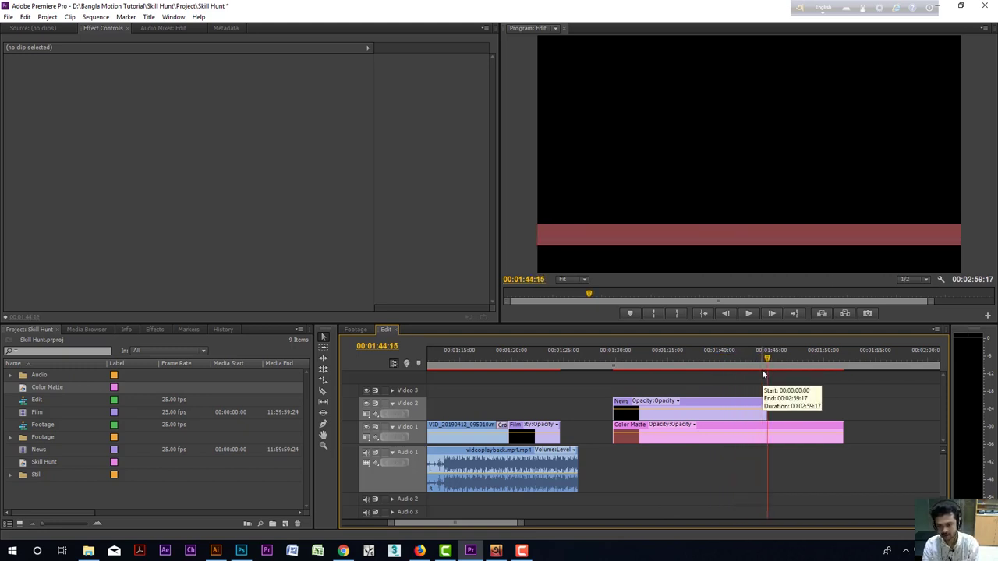
{"action": "key", "text": "ctrl+k"}
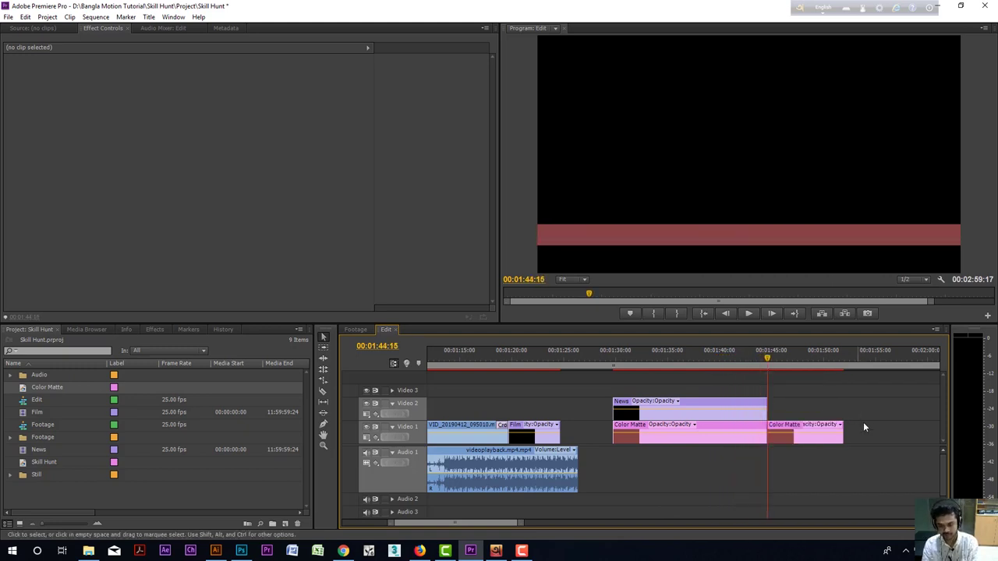
{"action": "left_click", "coordinate": [818, 441]}
{"action": "key", "text": "Delete"}
Trim the matte's start about two seconds later and add default dissolves at both ends.
{"action": "left_click_drag", "start_coordinate": [619, 361], "coordinate": [639, 367]}
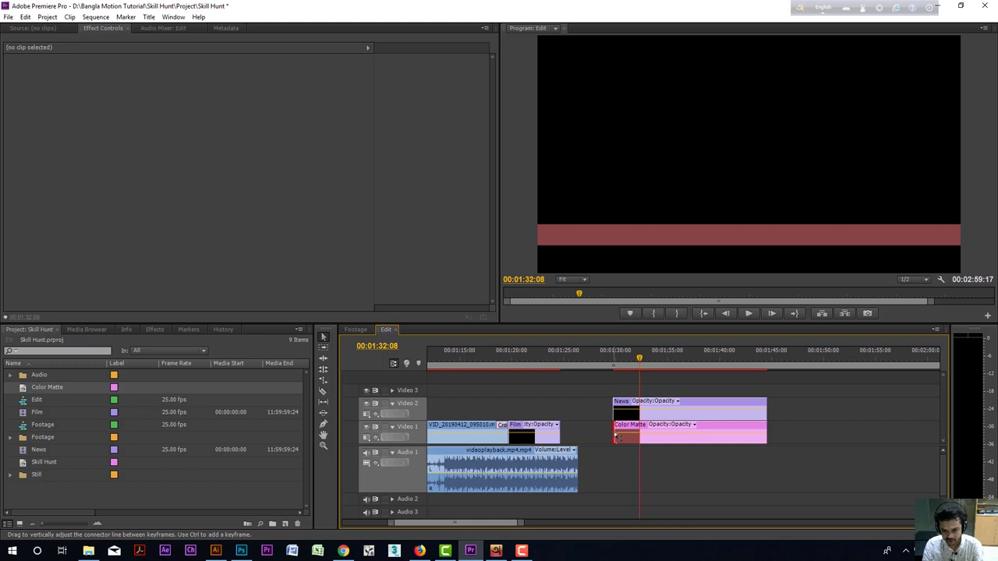
{"action": "left_click_drag", "start_coordinate": [614, 433], "coordinate": [640, 429]}
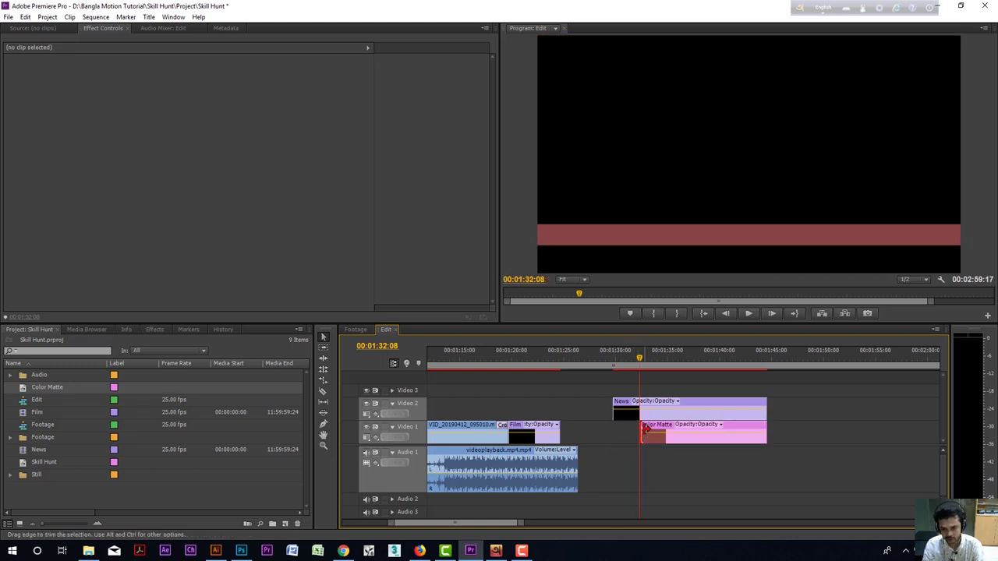
{"action": "right_click", "coordinate": [643, 429]}
{"action": "left_click", "coordinate": [686, 496]}
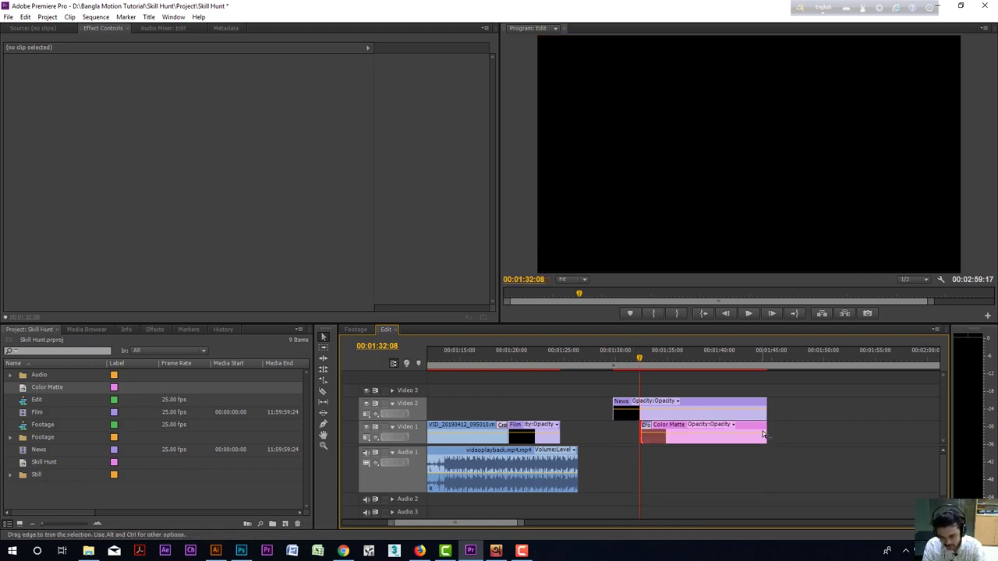
{"action": "right_click", "coordinate": [763, 430]}
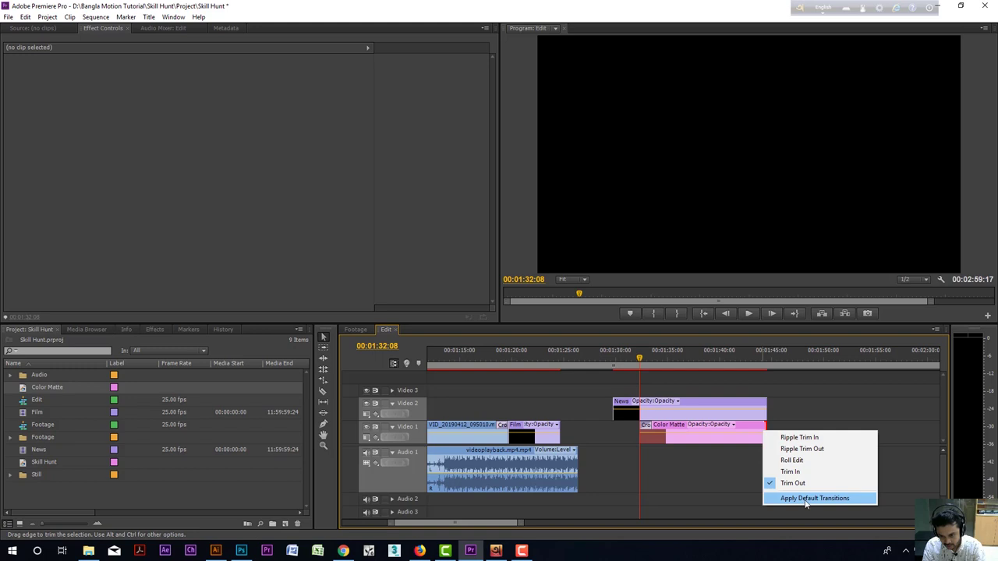
{"action": "left_click", "coordinate": [805, 498]}
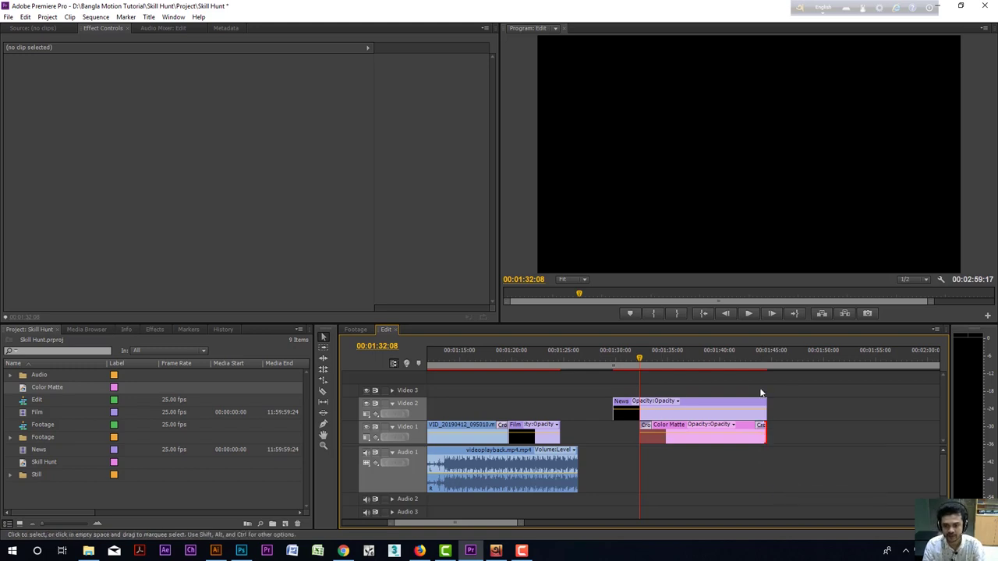
{"action": "left_click_drag", "start_coordinate": [796, 396], "coordinate": [437, 444]}
Drag the News and Color Matte clips up a track and left over the footage.
{"action": "left_click_drag", "start_coordinate": [759, 445], "coordinate": [561, 423]}
{"action": "scroll", "coordinate": [643, 431], "scroll_direction": "up", "scroll_amount": 4}
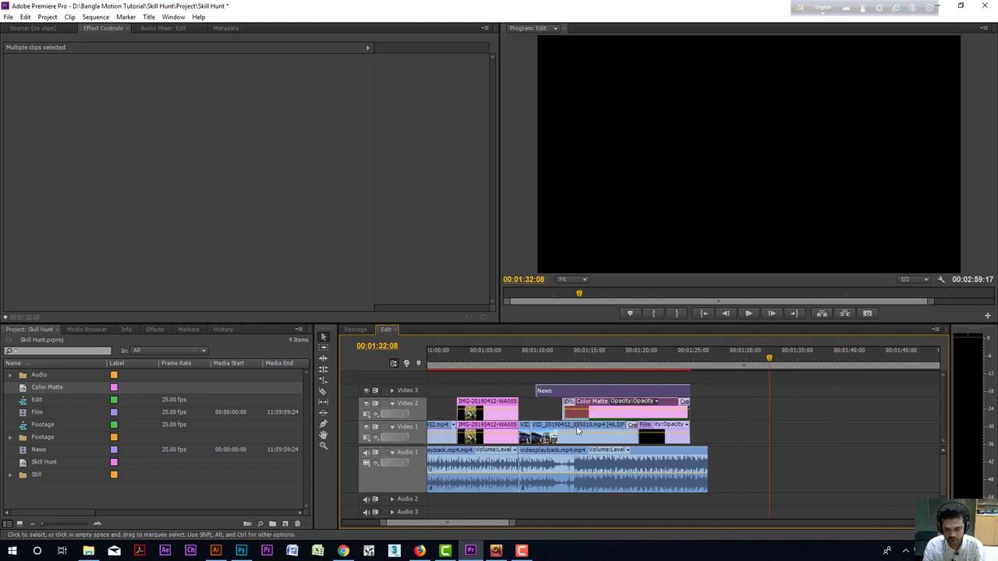
{"action": "scroll", "coordinate": [642, 431], "scroll_direction": "up", "scroll_amount": 3}
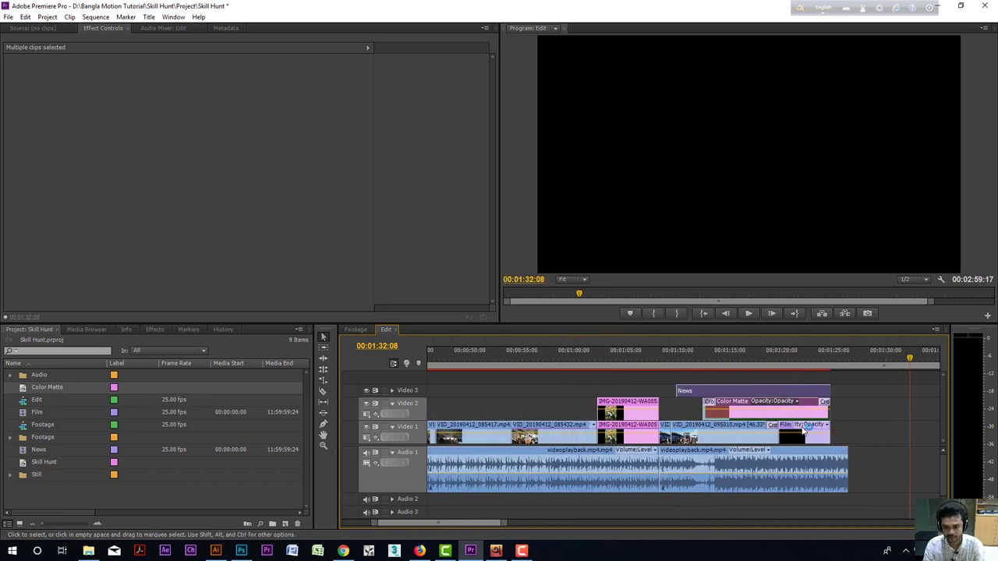
{"action": "left_click_drag", "start_coordinate": [778, 413], "coordinate": [492, 409]}
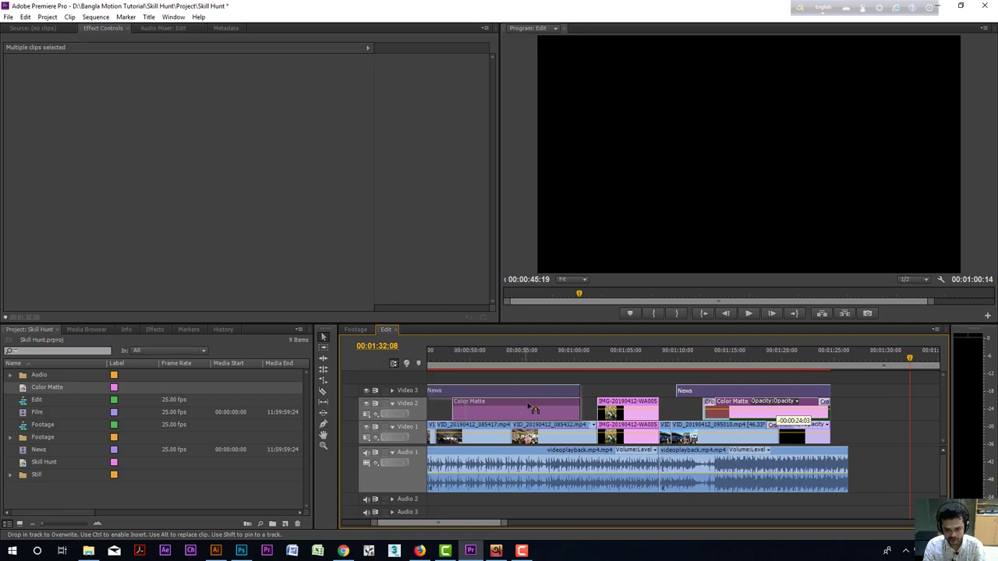
{"action": "scroll", "coordinate": [637, 453], "scroll_direction": "up", "scroll_amount": 3}
{"action": "scroll", "coordinate": [637, 453], "scroll_direction": "up", "scroll_amount": 1}
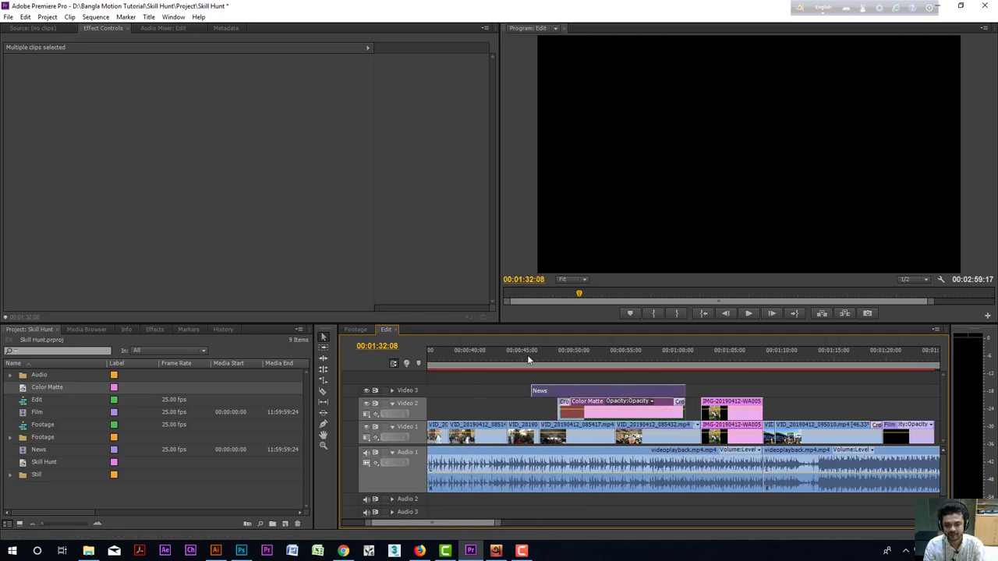
Play back from about 00:00:45 to check the crawl, then start Title > New Title.
{"action": "left_click", "coordinate": [528, 359]}
{"action": "key", "text": "space"}
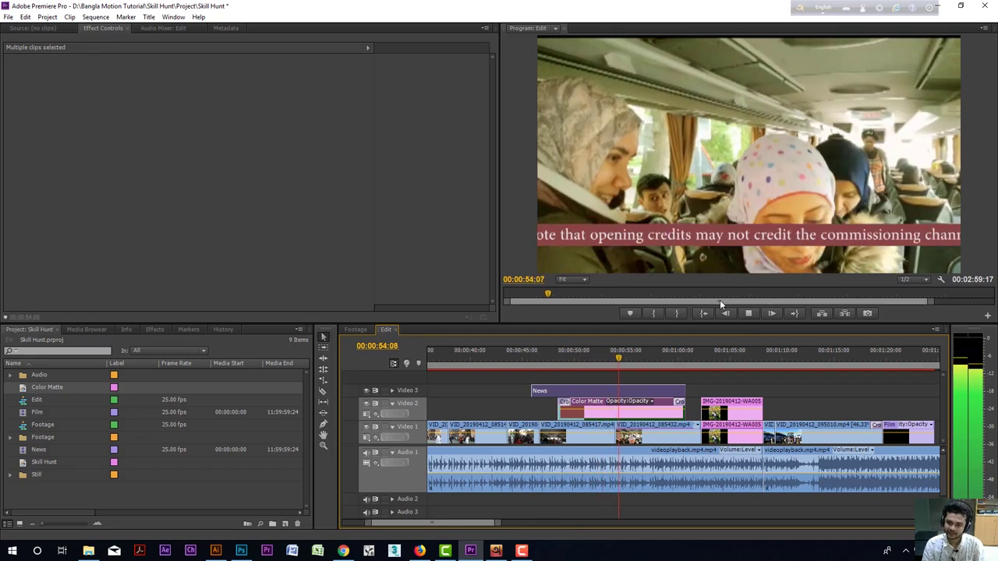
{"action": "key", "text": "space"}
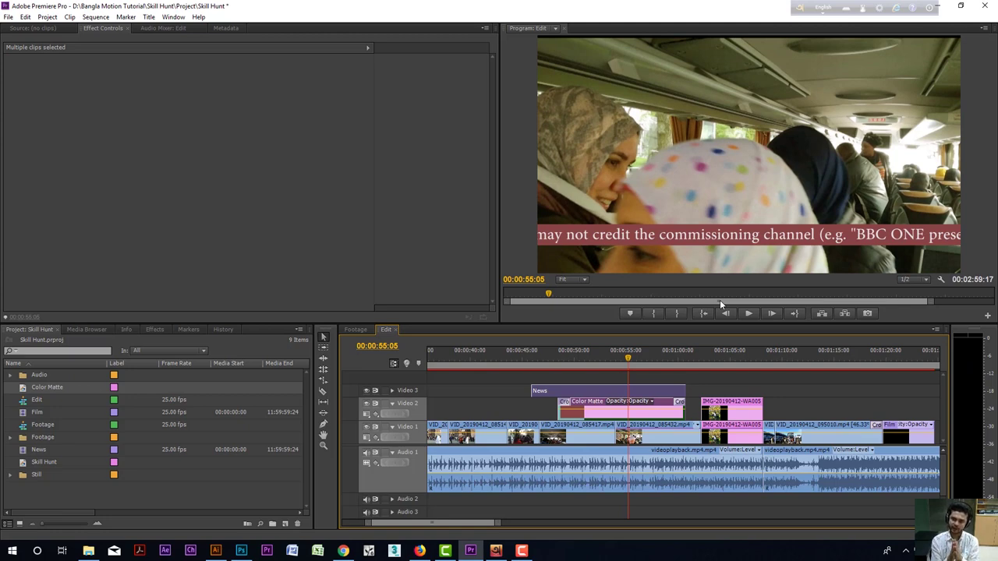
{"action": "left_click", "coordinate": [148, 17]}
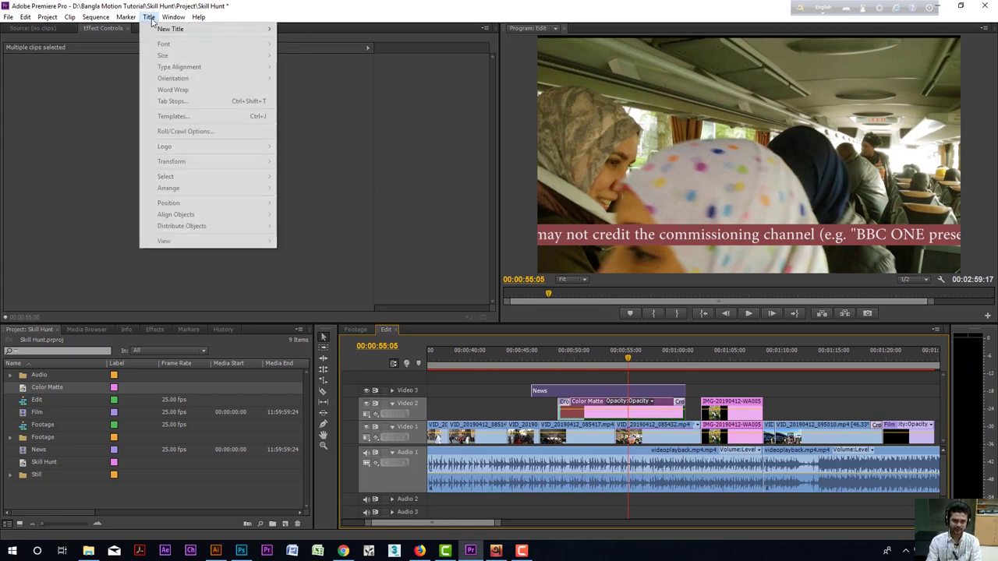
{"action": "mouse_move", "coordinate": [173, 30]}
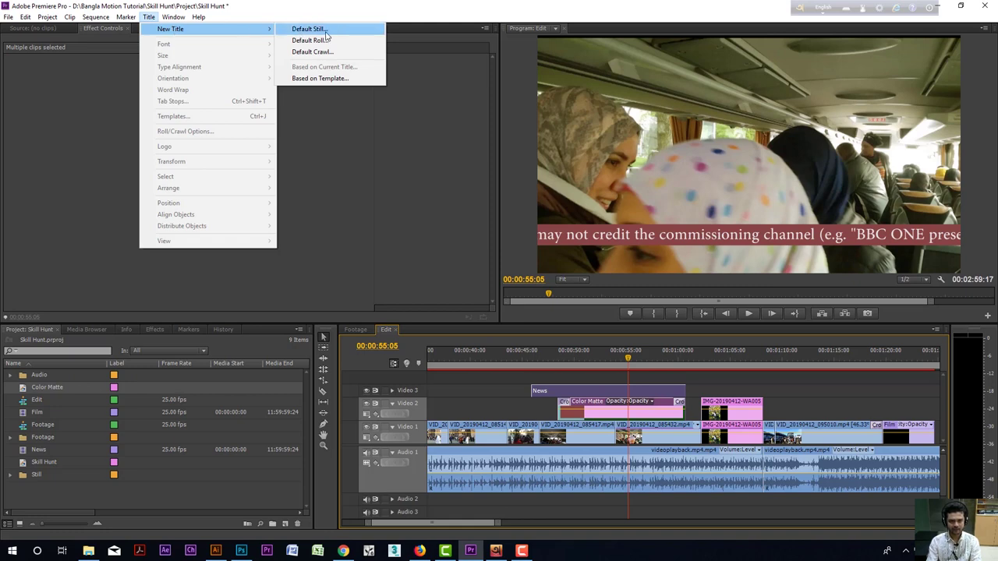